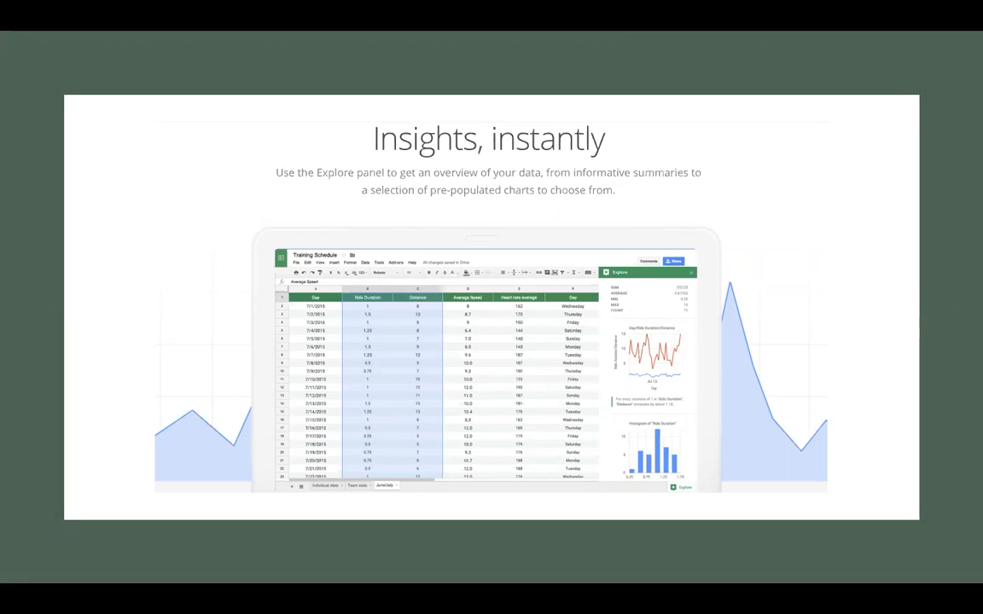
Step: Switch to Chrome and show the Google Docs home page
key(super+Tab)
key(super+Tab)
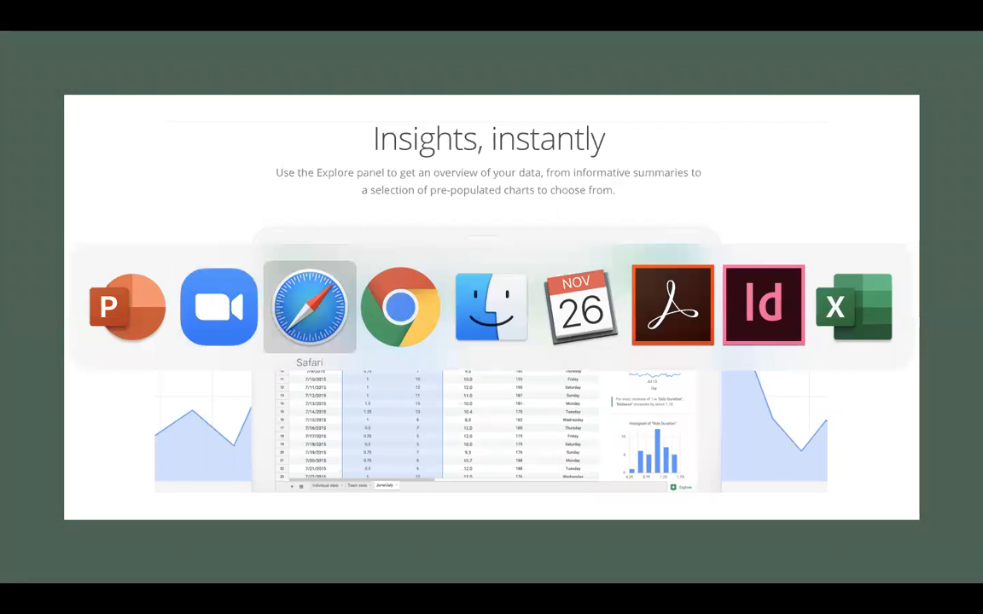
key(super+Tab)
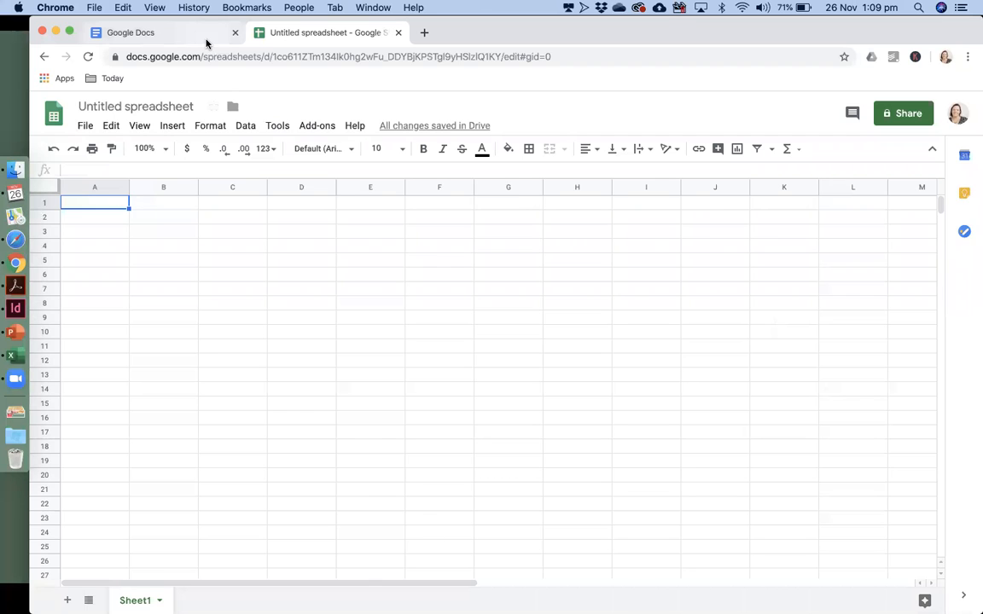
click(171, 33)
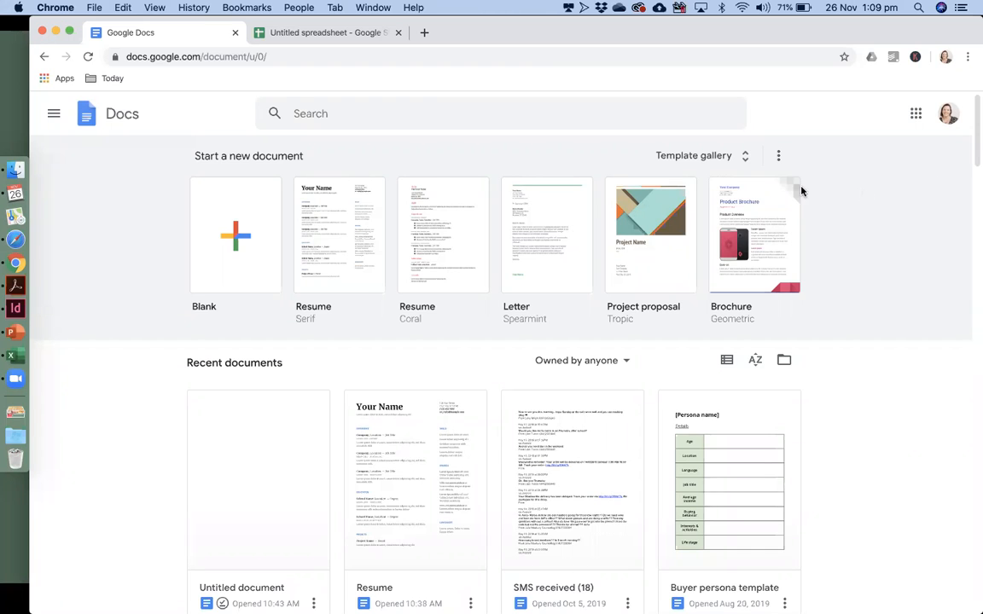
Step: Open Docs from the list of Google apps, and reopen its home page from the list of Google editors
click(917, 116)
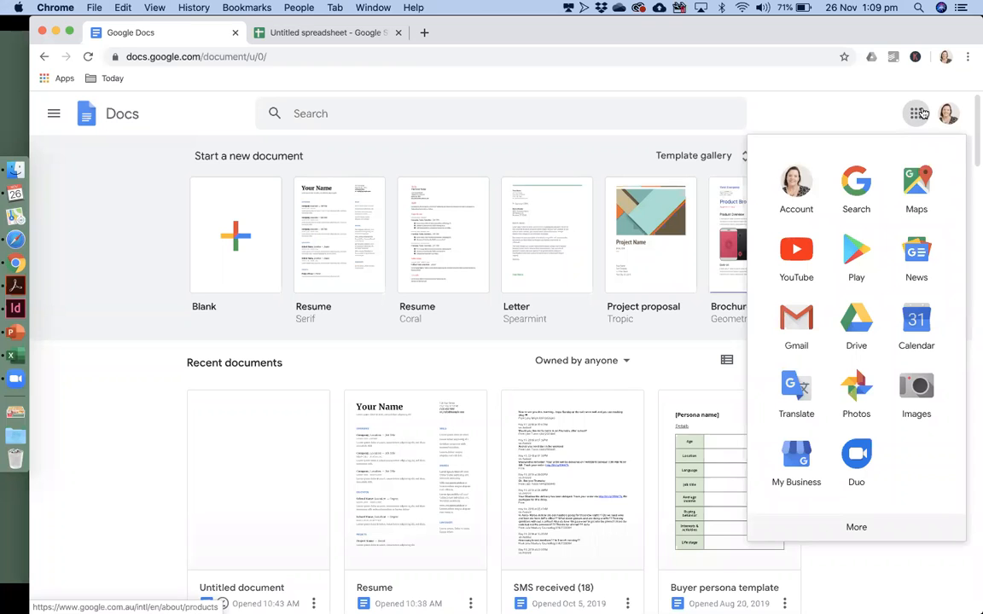
scroll(900, 223, down, 3)
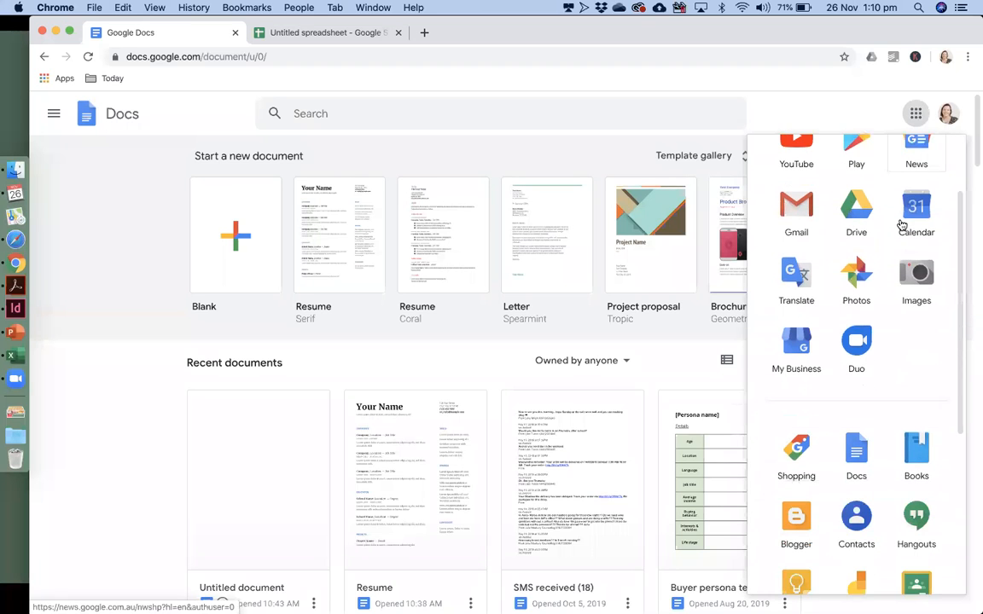
scroll(901, 224, down, 1)
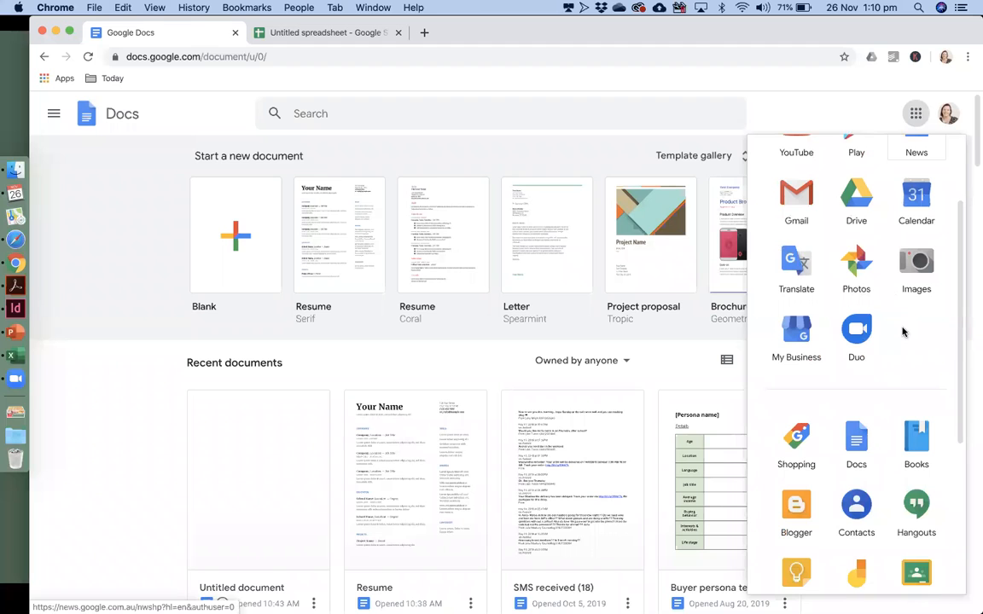
scroll(902, 331, down, 5)
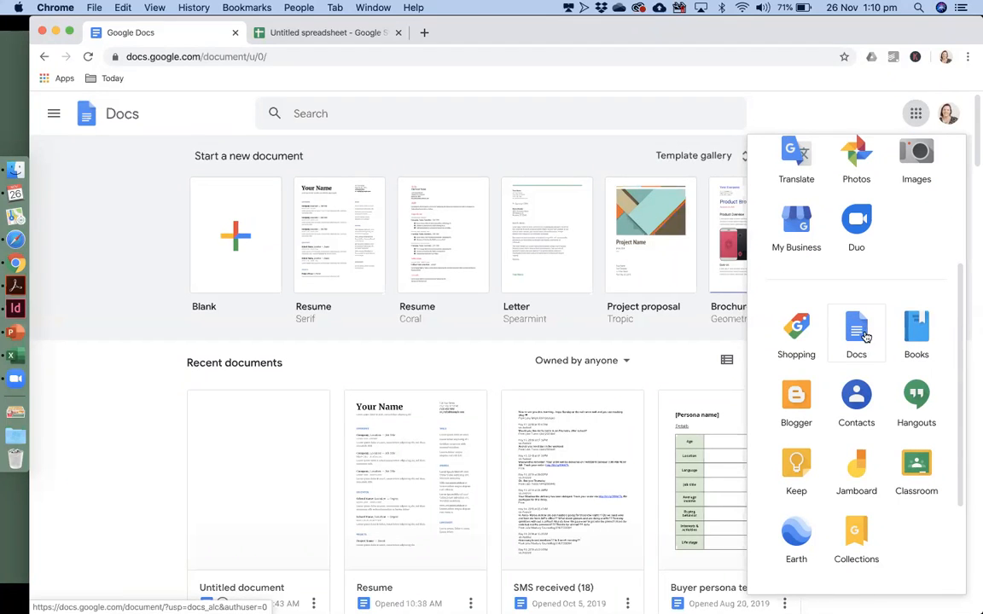
click(856, 333)
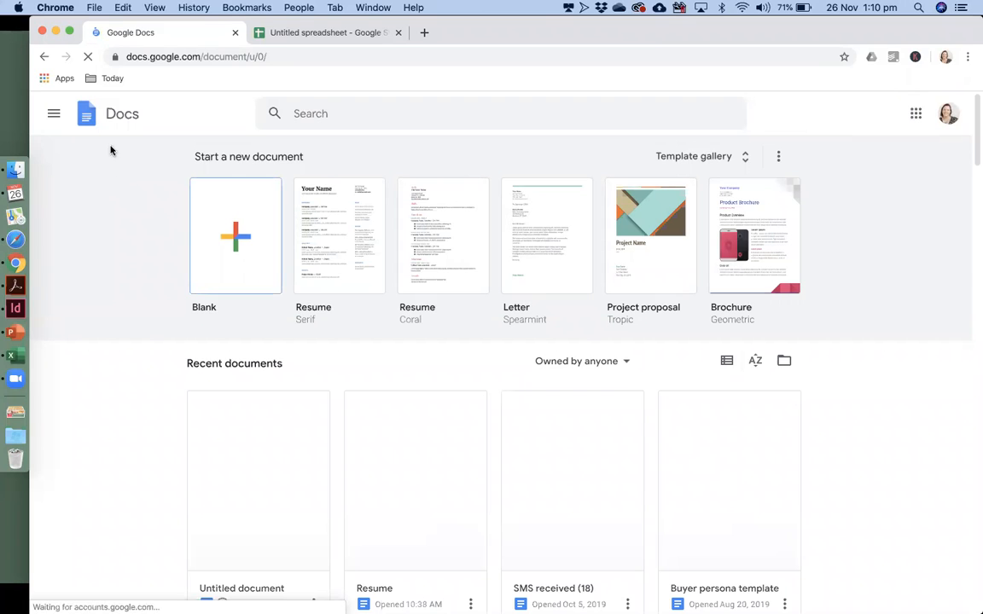
click(53, 116)
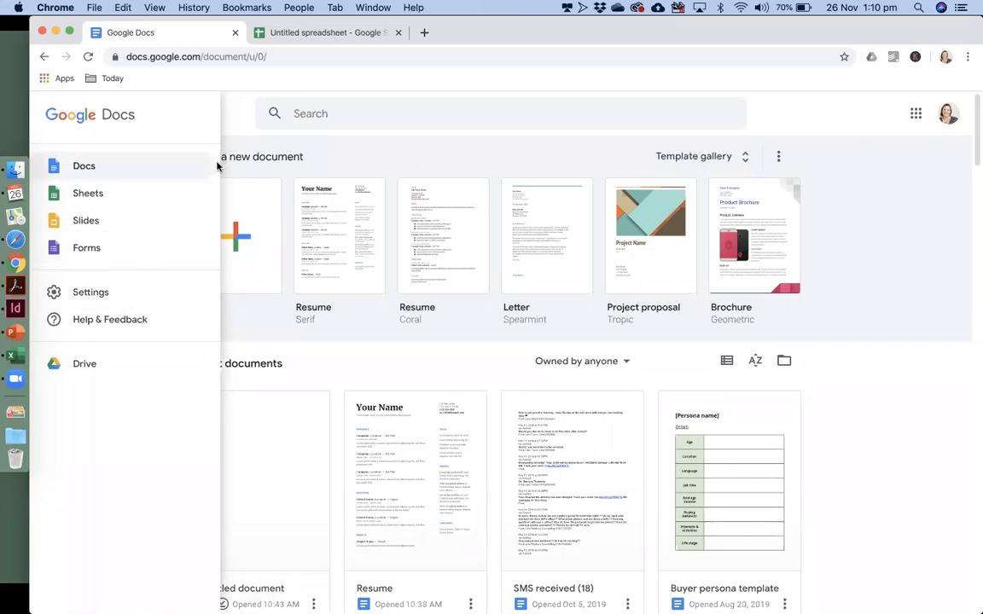
click(120, 162)
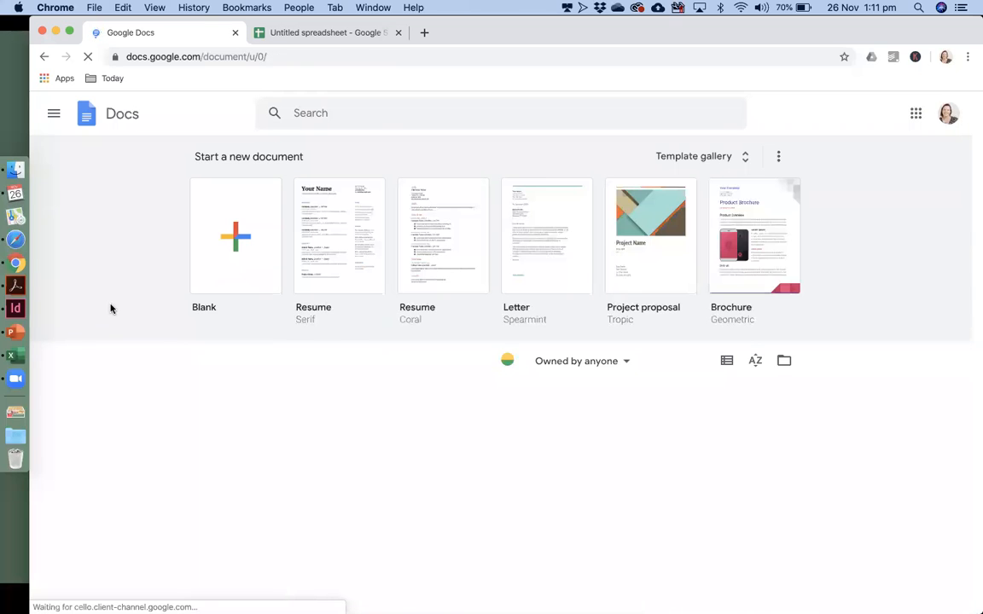
Step: Search the documents for "re" and dismiss the suggestions
click(314, 118)
text(re)
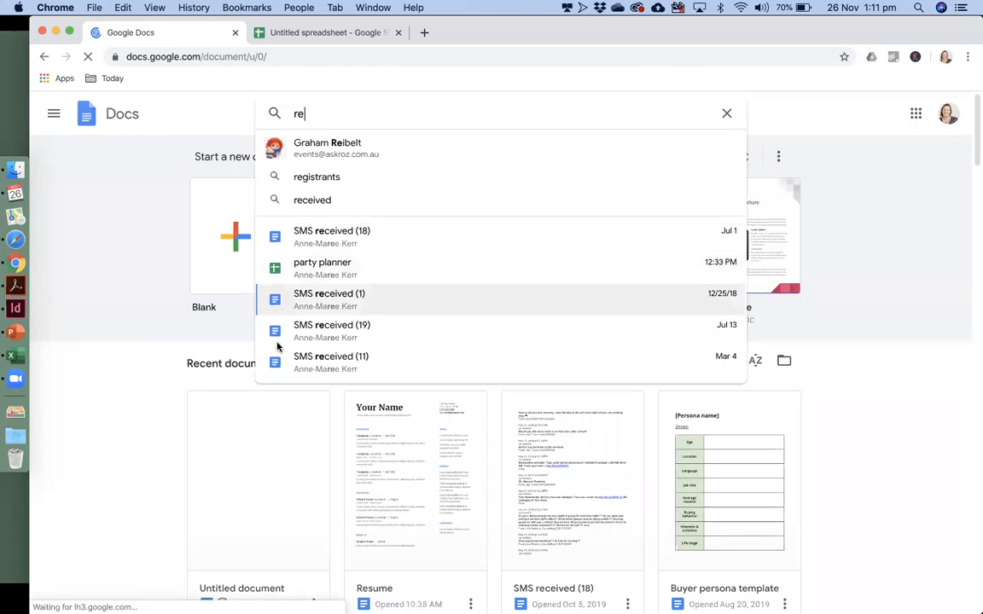
click(169, 303)
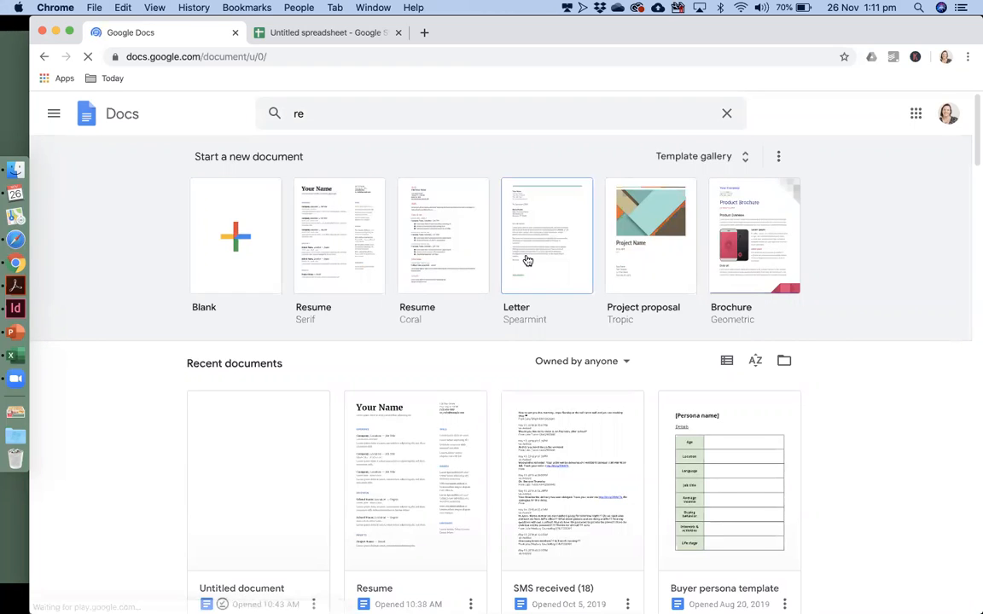
Step: Open the full template gallery and look through the template categories from Resumes to Human resources
click(749, 159)
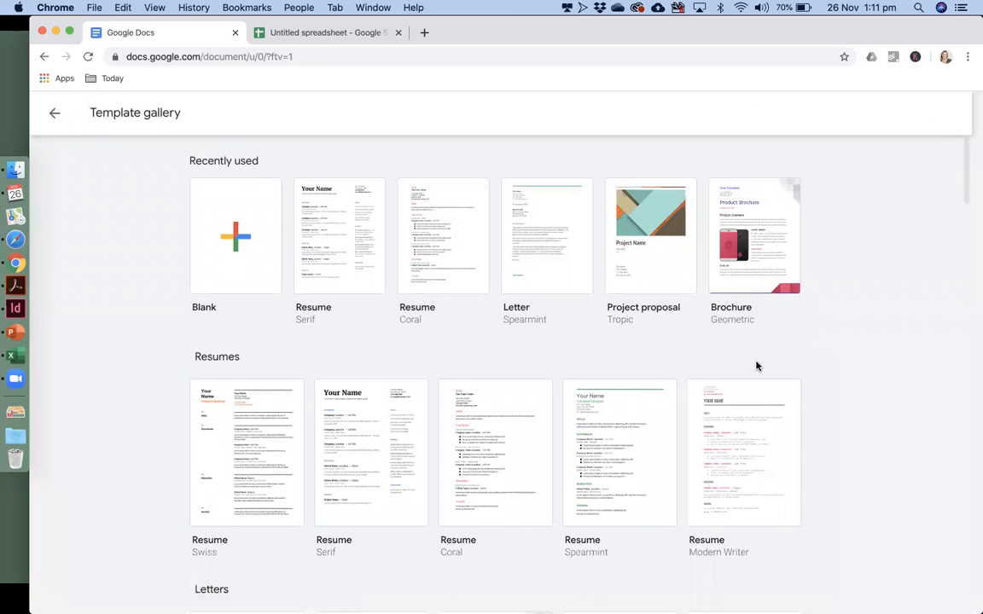
scroll(826, 346, down, 2)
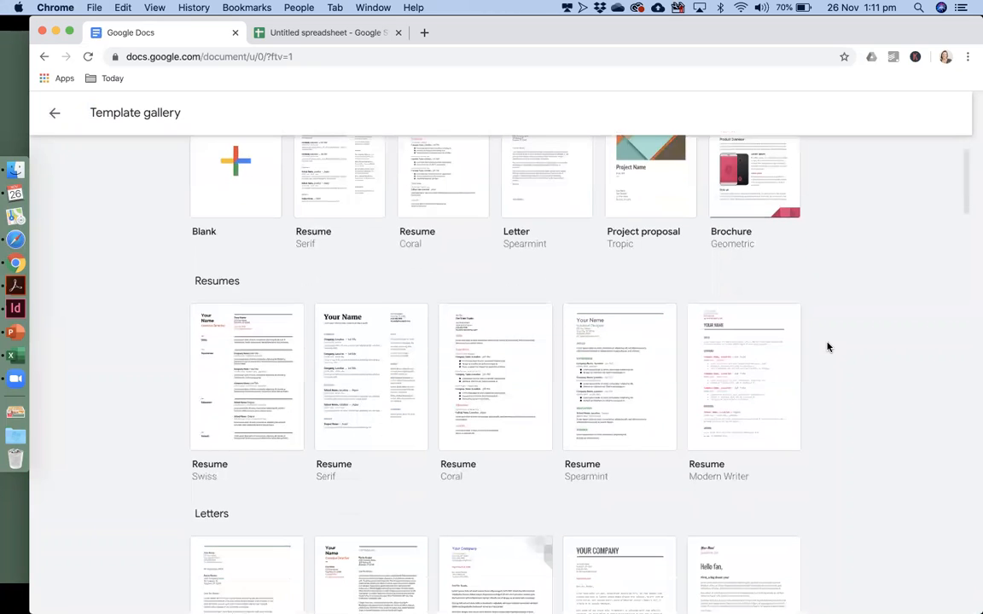
scroll(827, 347, down, 3)
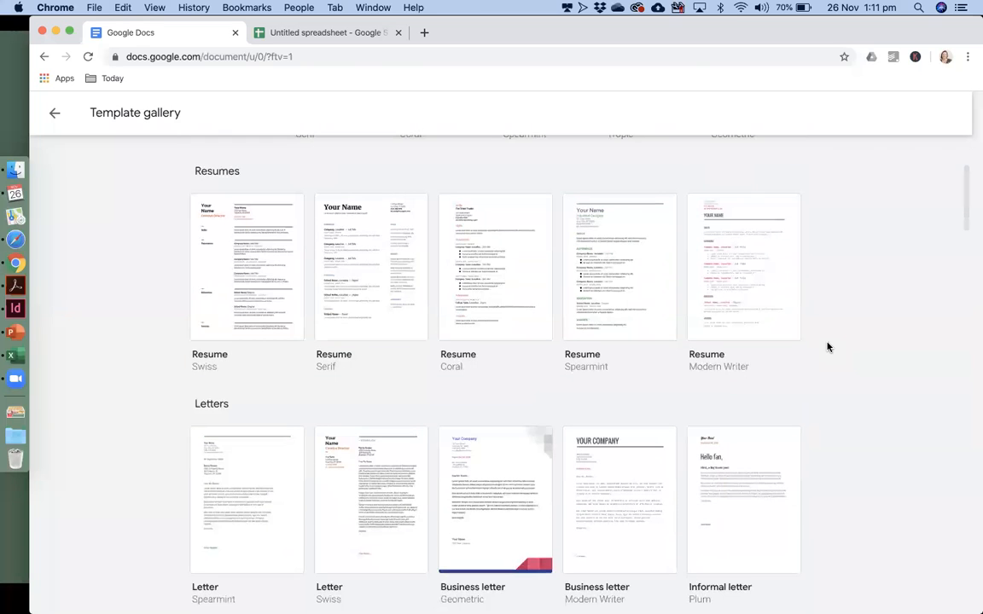
scroll(826, 346, down, 1)
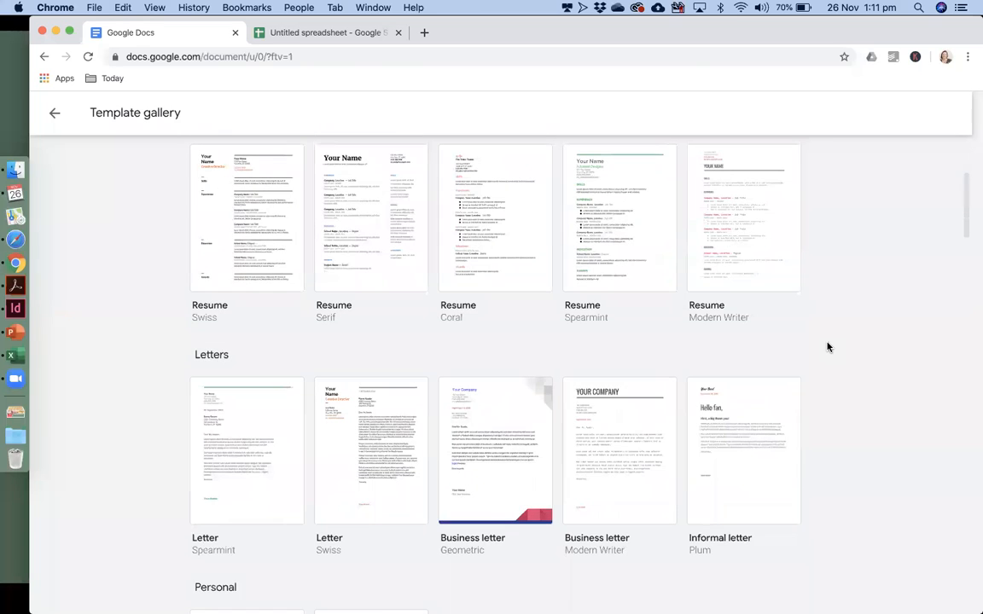
scroll(826, 346, down, 5)
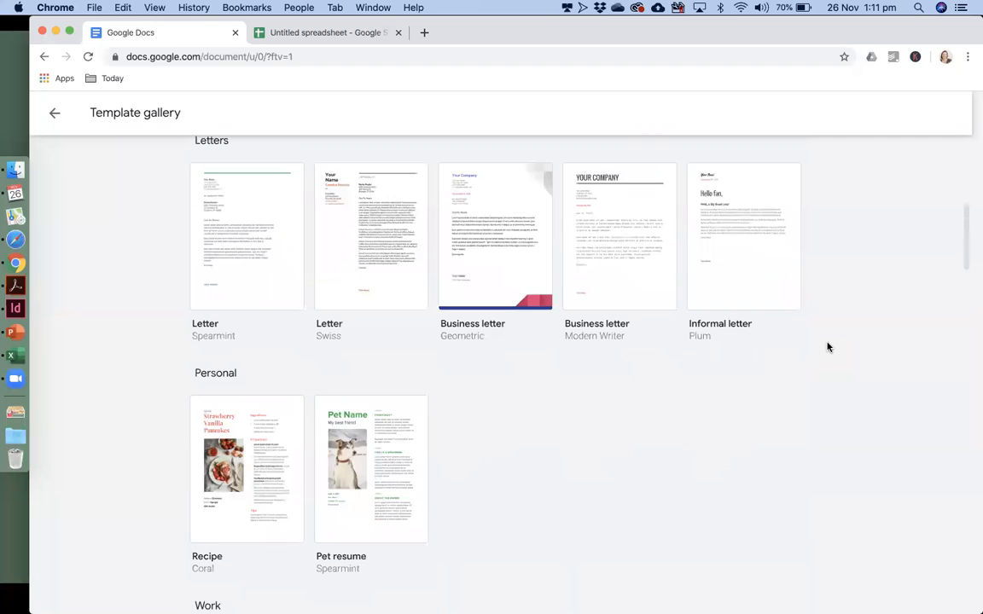
scroll(827, 347, down, 4)
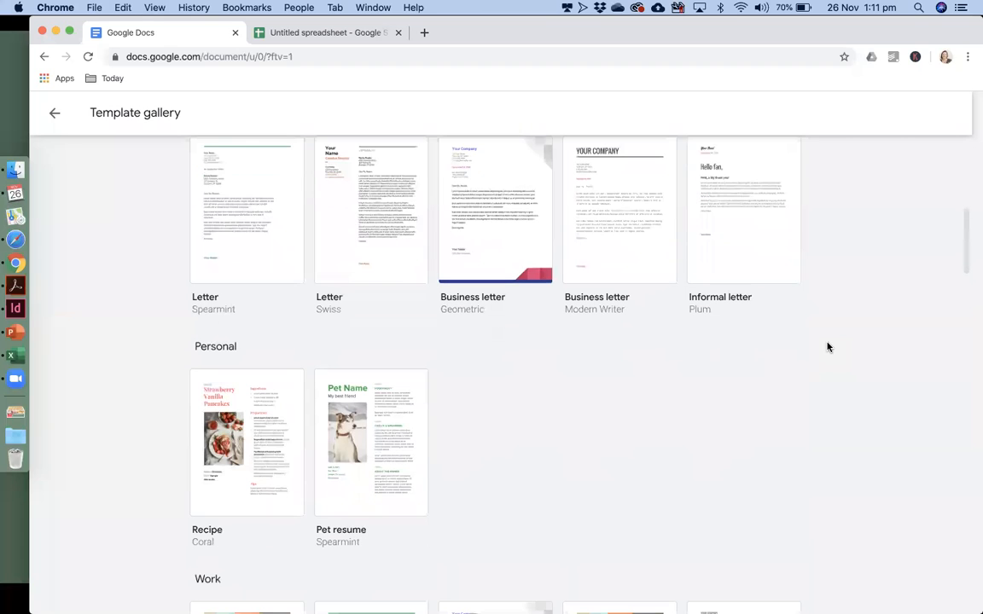
scroll(826, 346, down, 3)
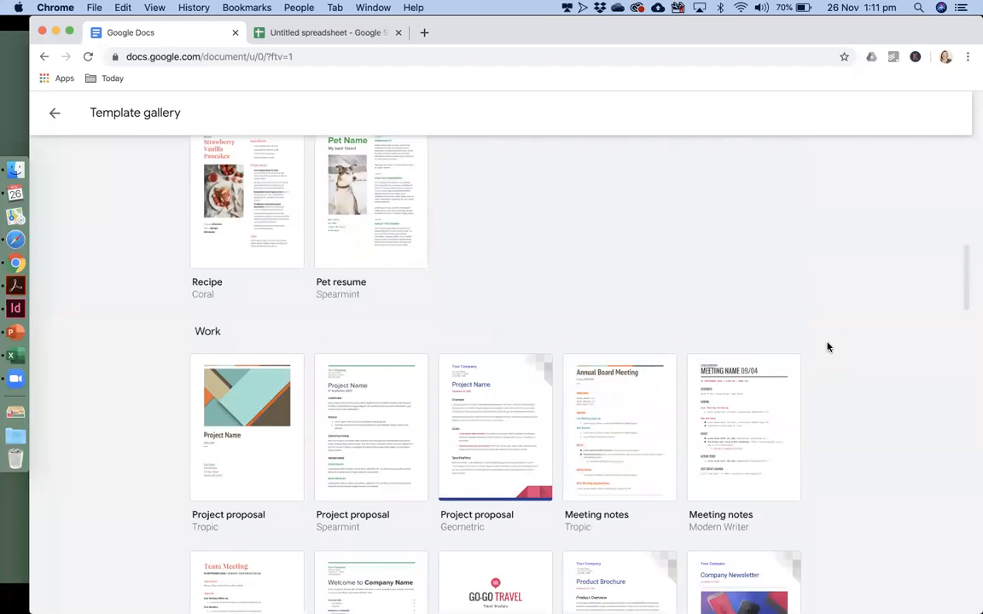
scroll(827, 347, down, 4)
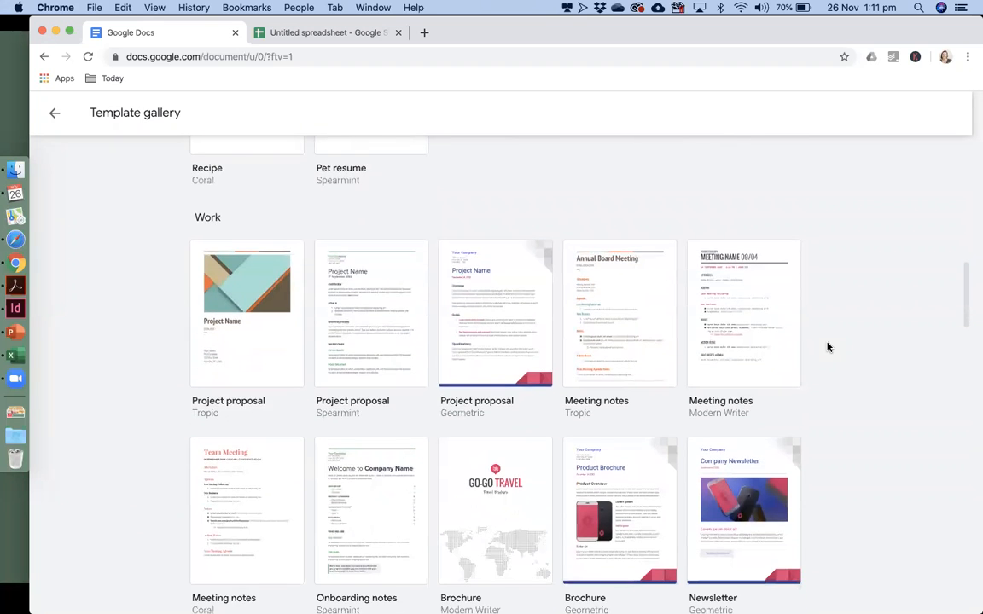
scroll(874, 419, down, 1)
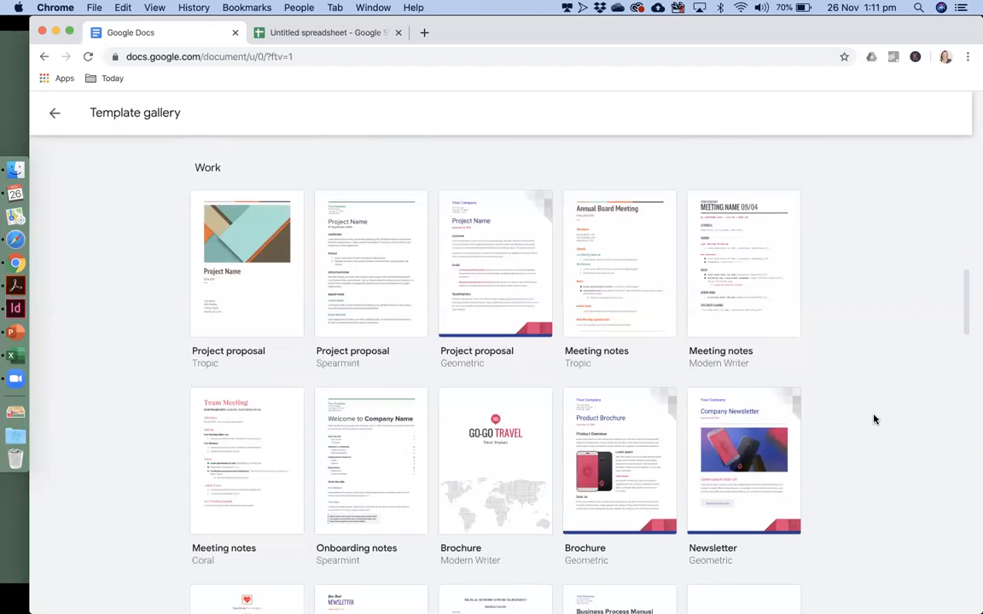
scroll(873, 419, down, 2)
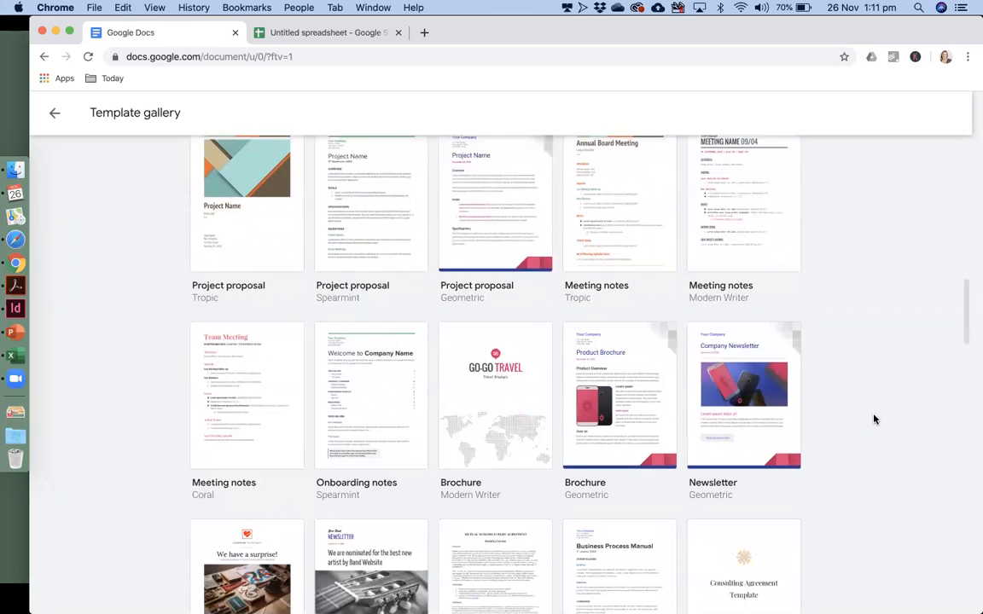
scroll(873, 419, down, 5)
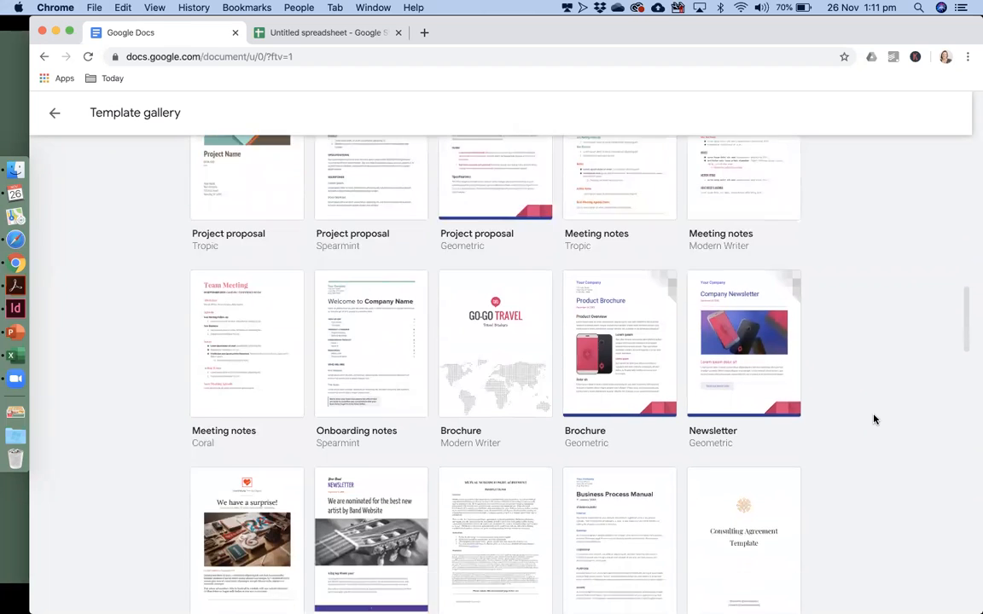
scroll(874, 418, down, 4)
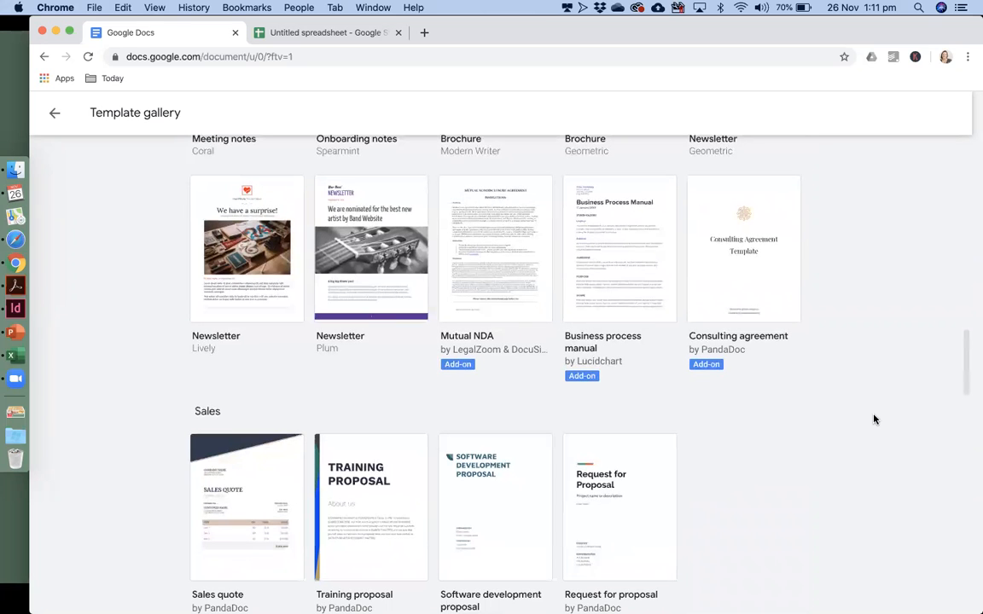
scroll(873, 419, down, 3)
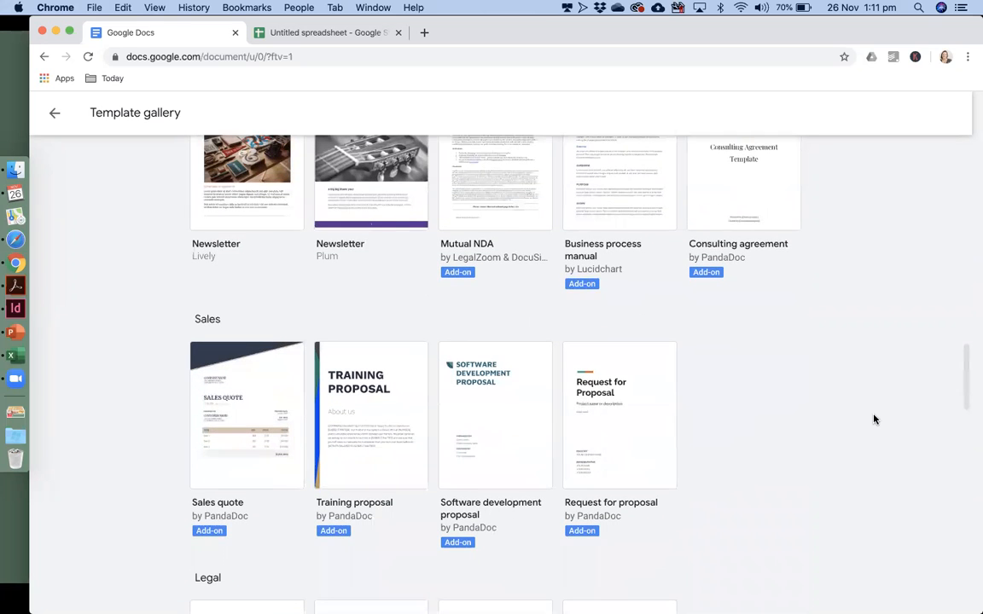
scroll(873, 419, down, 5)
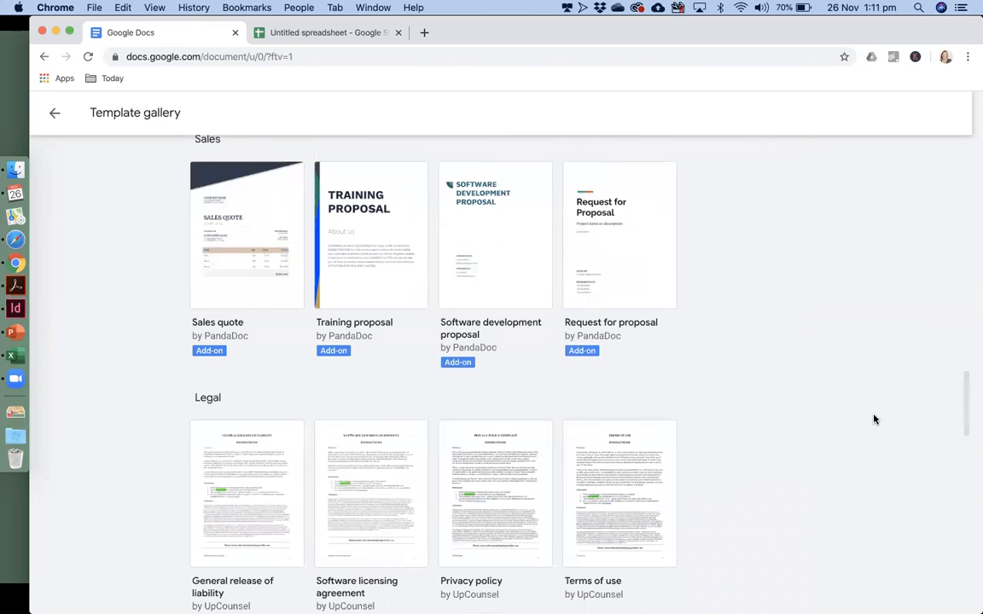
scroll(873, 419, down, 1)
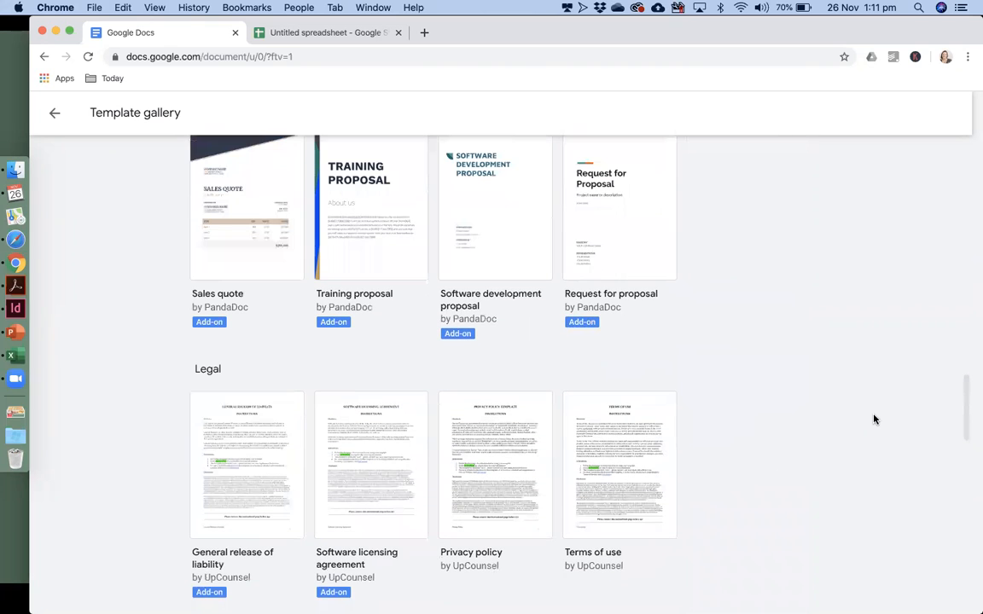
scroll(873, 419, down, 5)
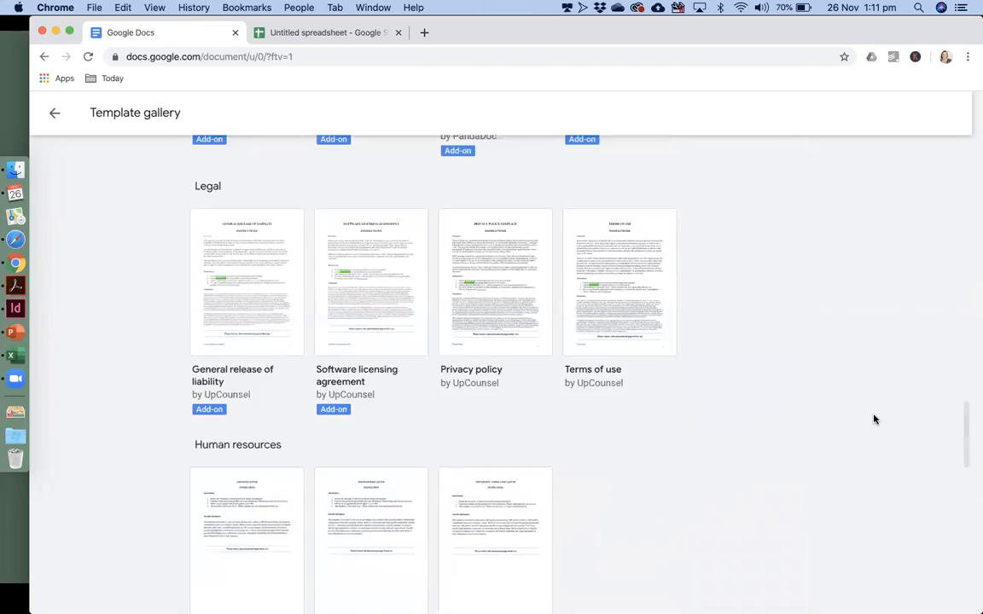
scroll(873, 417, down, 5)
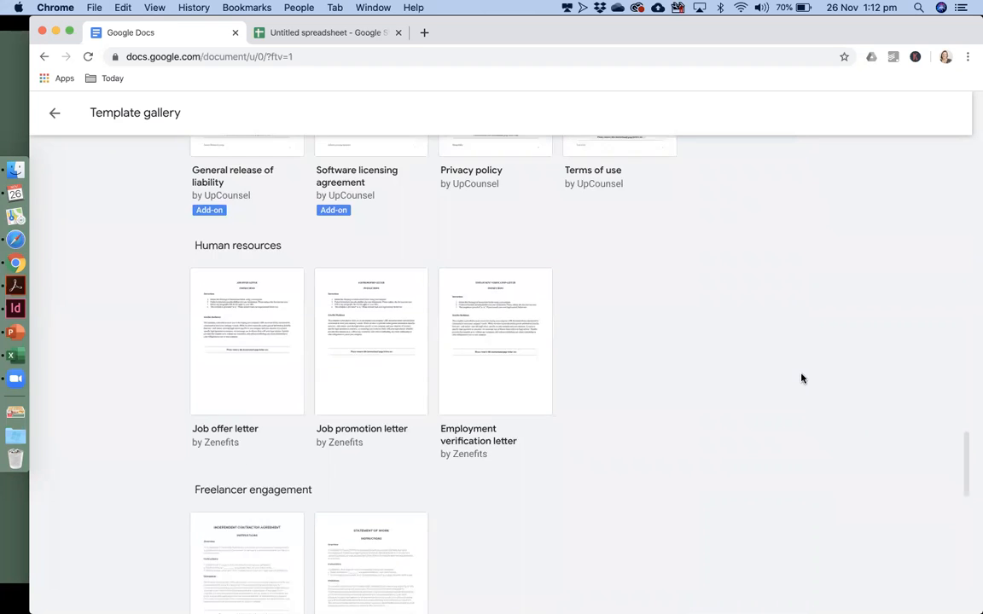
Step: Create a new document from the UpCounsel Privacy policy template in the Legal category
scroll(464, 299, up, 5)
click(464, 299)
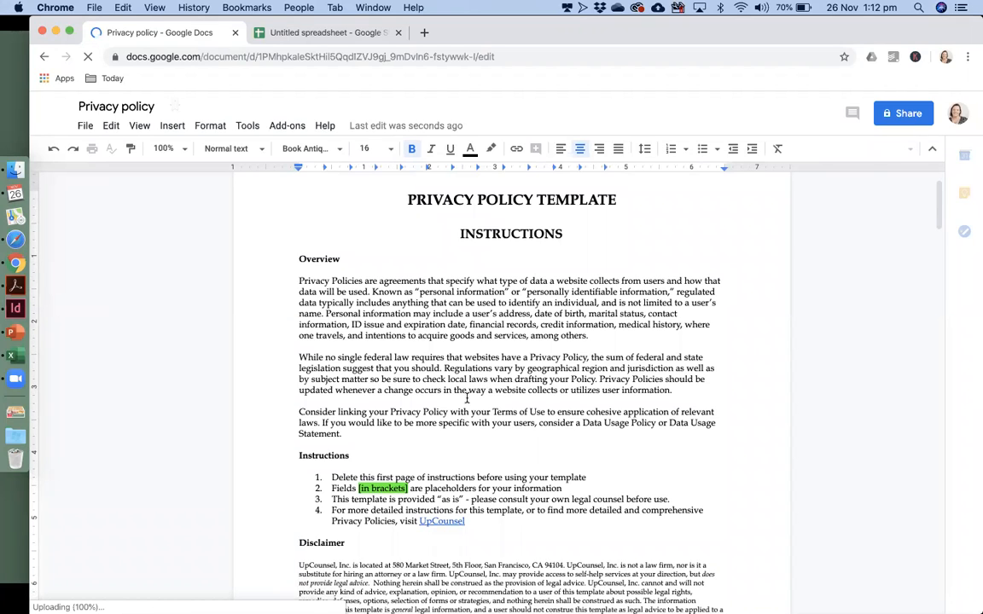
Step: Review the privacy policy template's instructions, disclaimer and highlighted placeholder fields through to the section on using and sharing information
scroll(467, 398, down, 1)
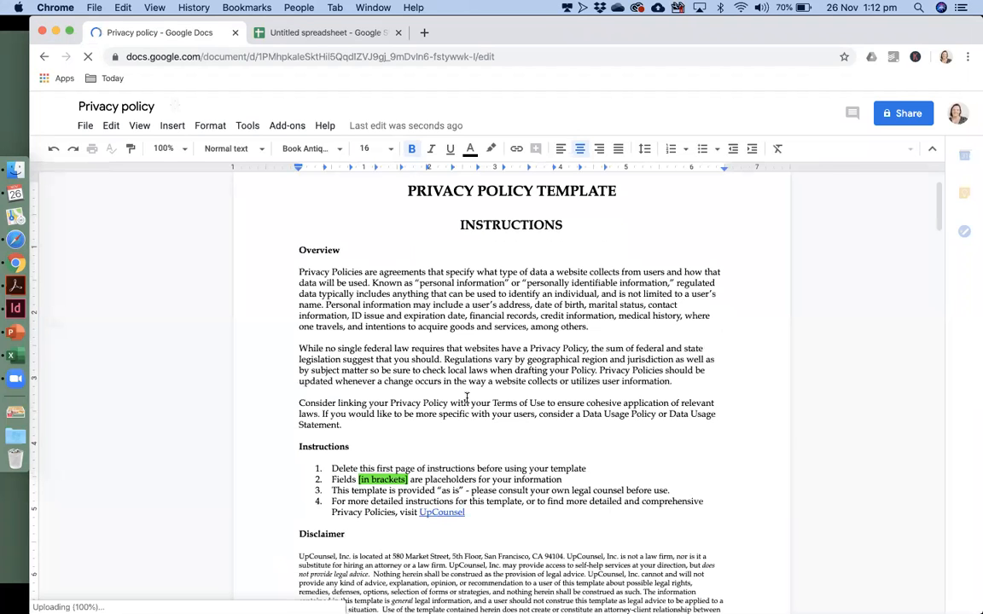
scroll(467, 398, down, 4)
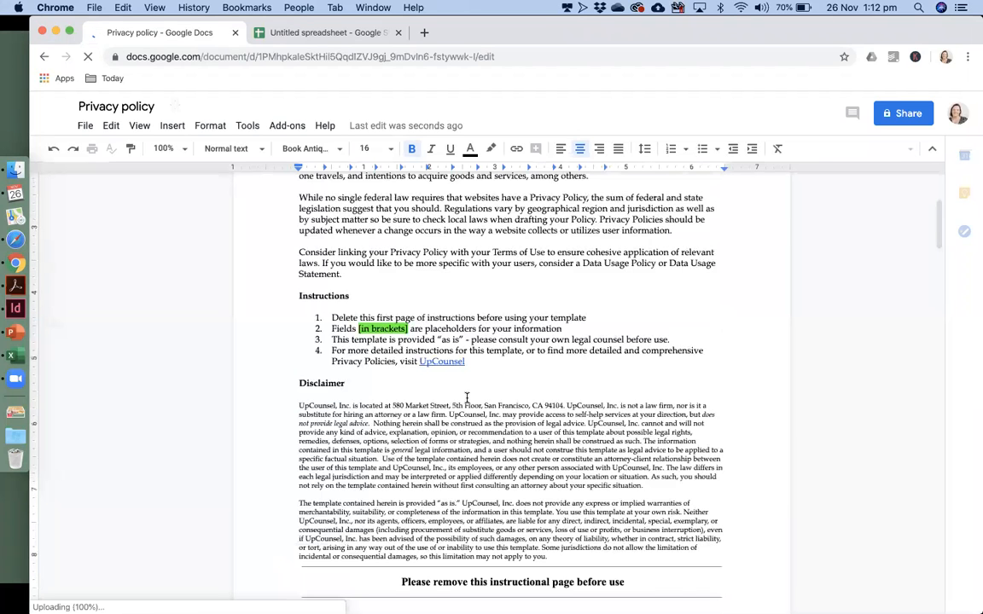
scroll(467, 398, down, 5)
scroll(456, 435, down, 8)
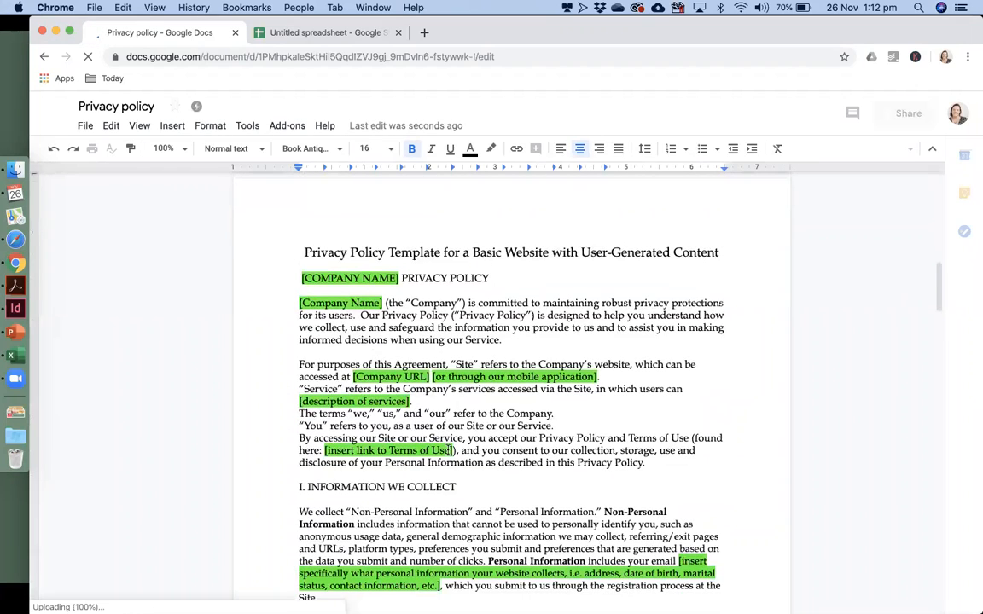
scroll(259, 217, down, 15)
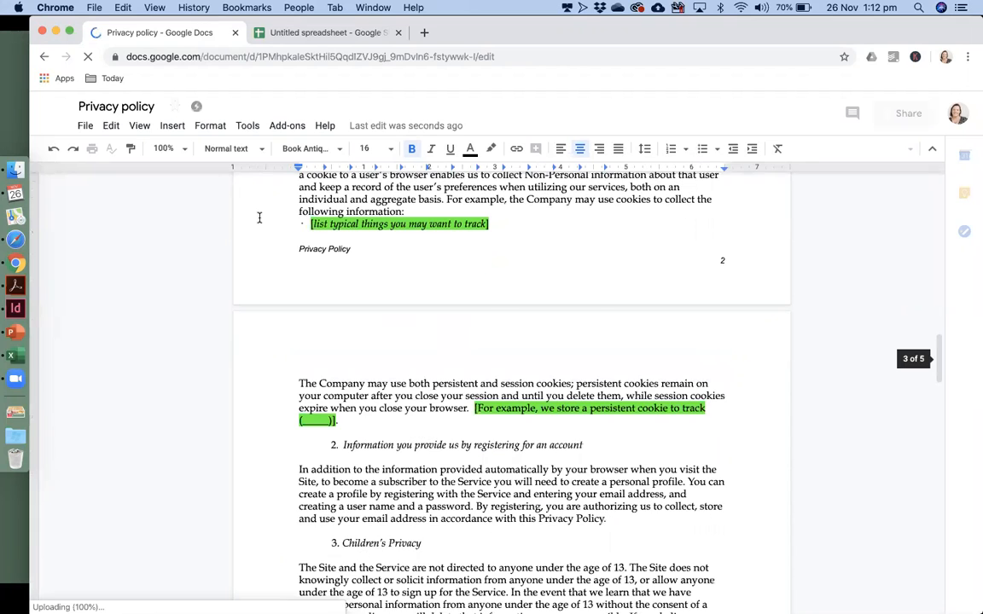
scroll(201, 206, down, 5)
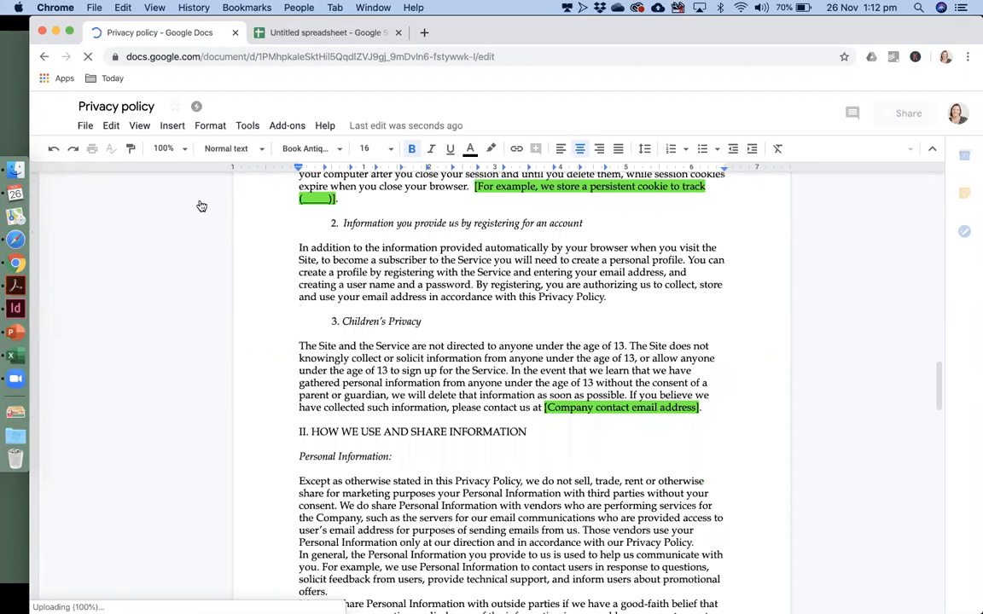
Step: Show the privacy policy's document outline to look over its section headings, and hide it again
click(56, 202)
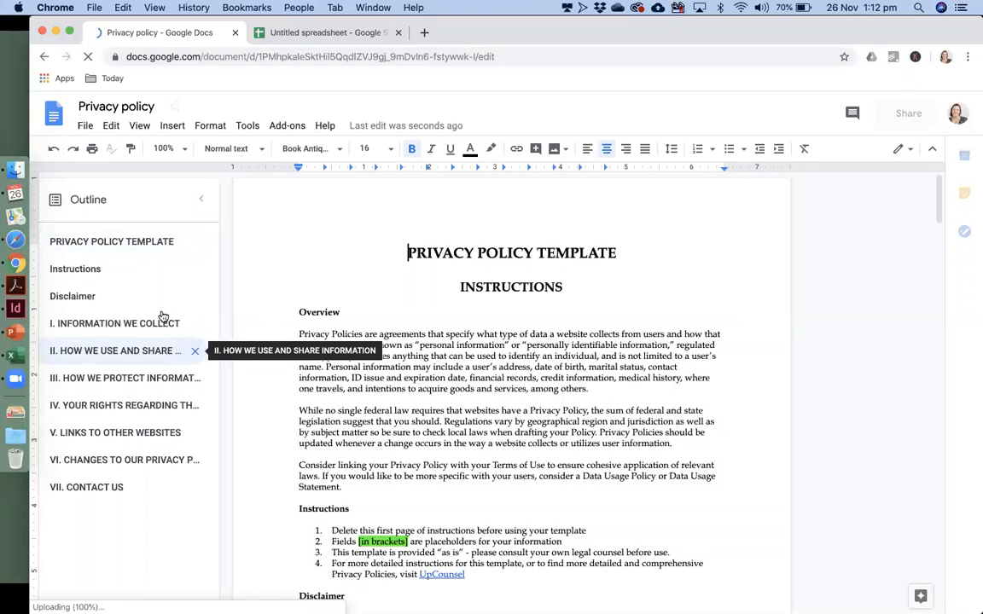
click(199, 201)
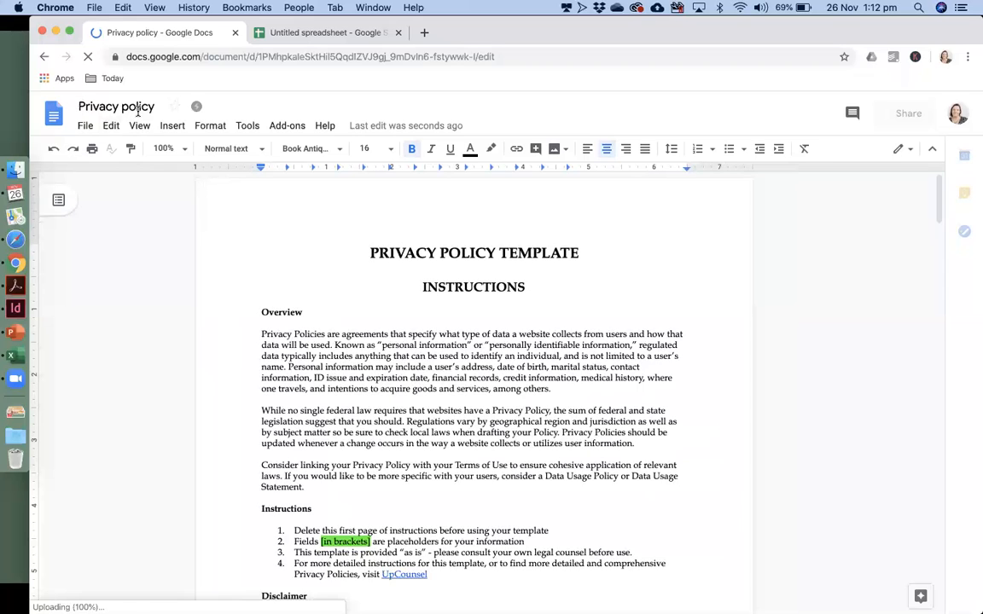
mouse_move(198, 110)
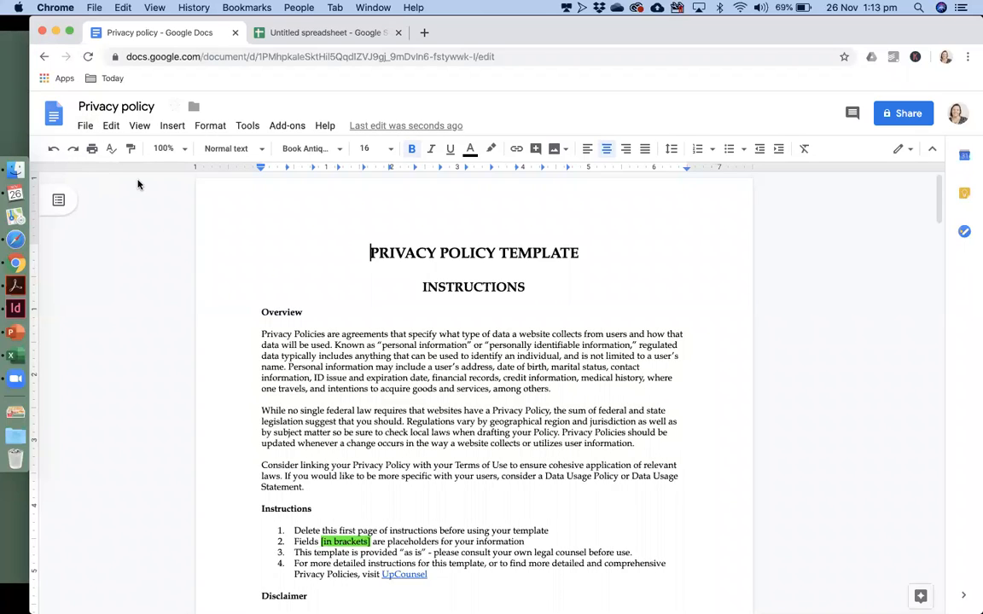
Step: Rename the document as "Privacy policy Leep" and star it
click(154, 105)
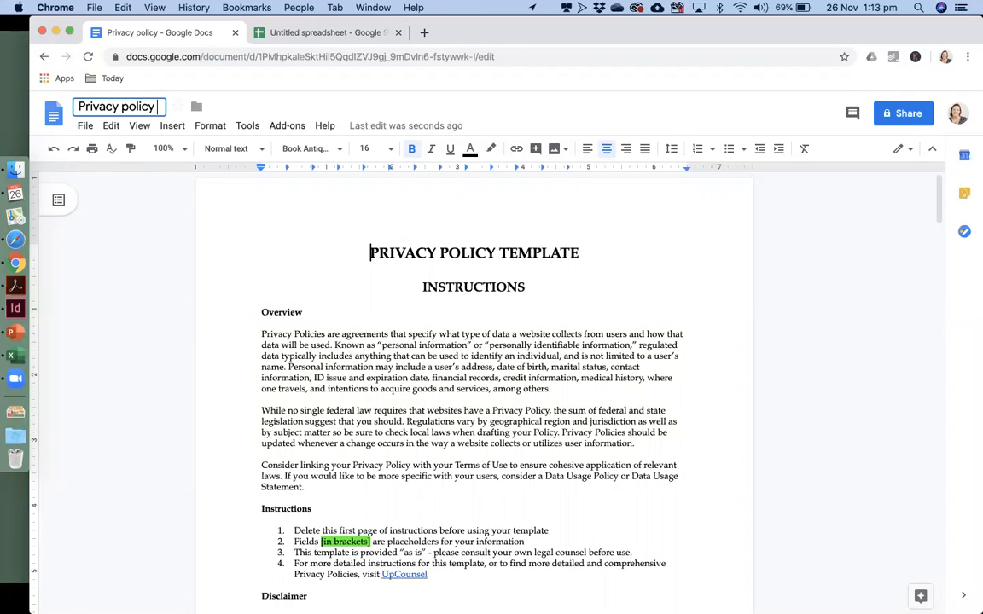
text(LEE)
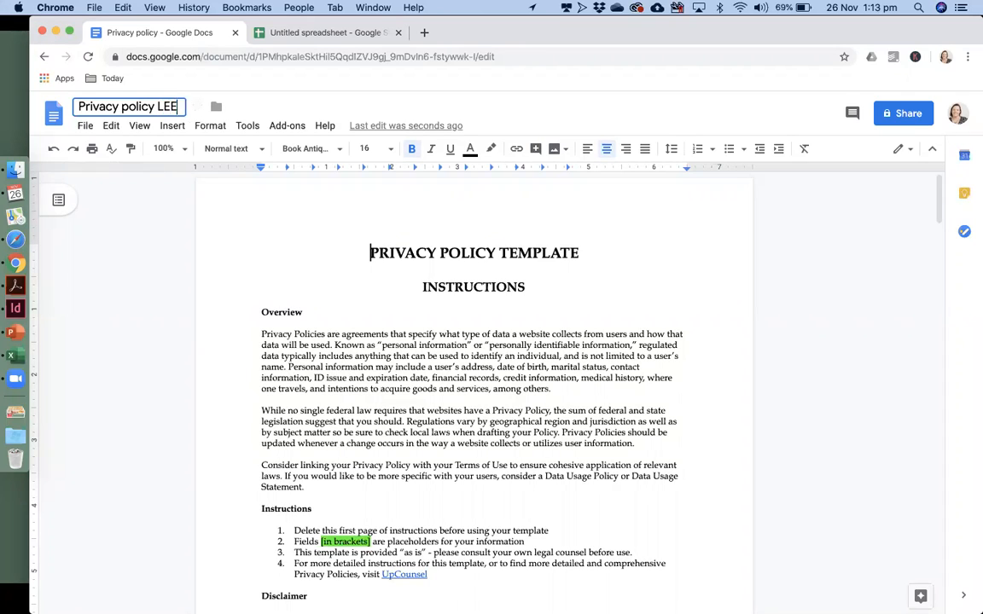
key(BackSpace)
text(eep)
click(259, 254)
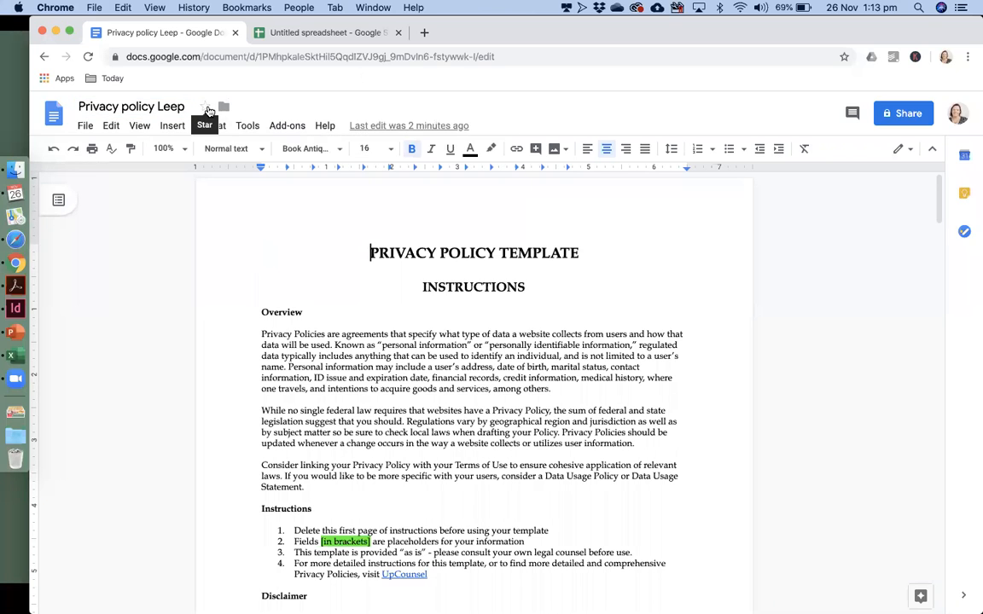
click(207, 109)
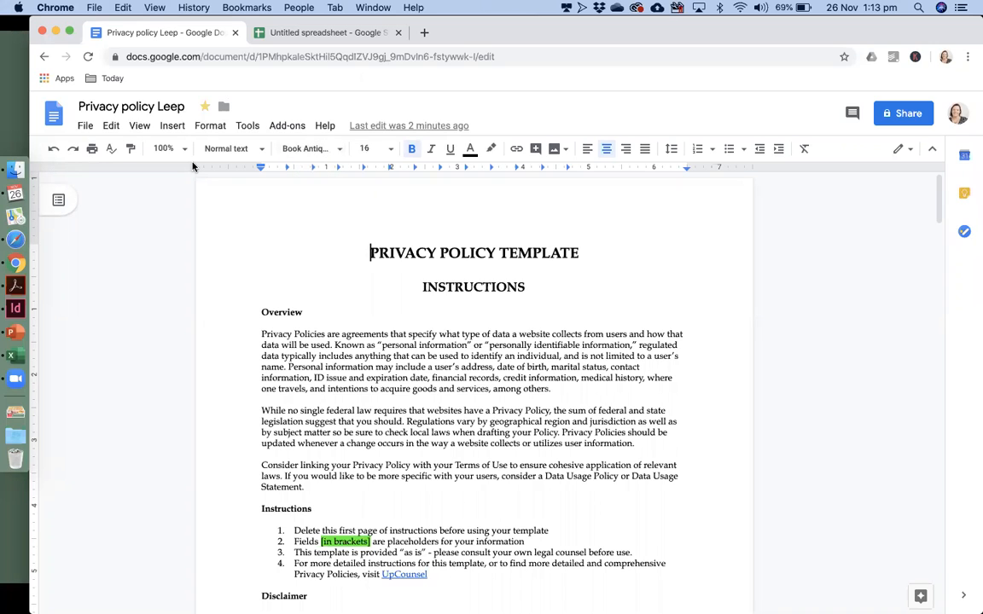
Step: Return to the Docs home page, create a blank document and enter "Using Google Docs" as its first line
click(54, 119)
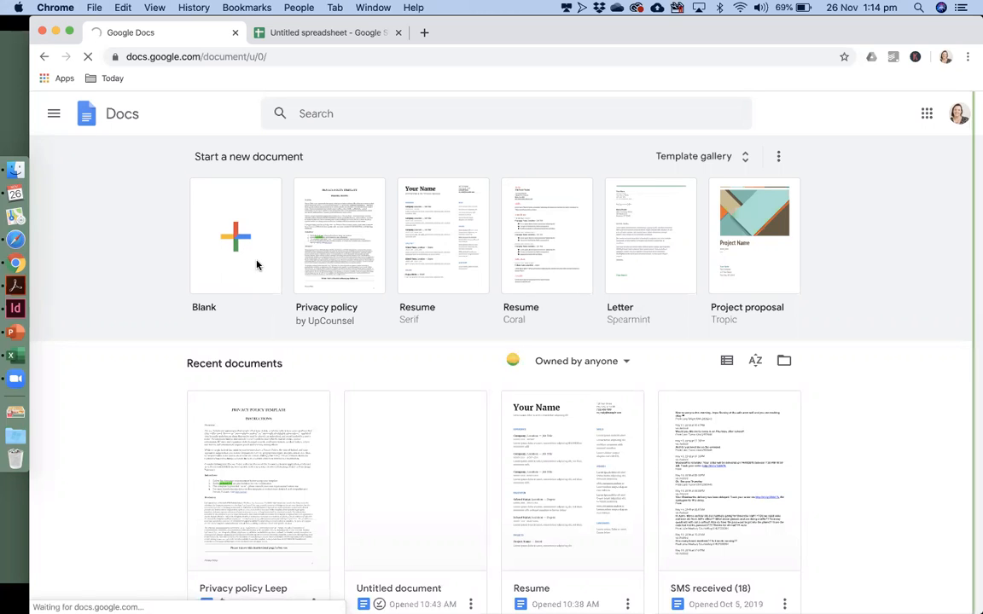
click(271, 319)
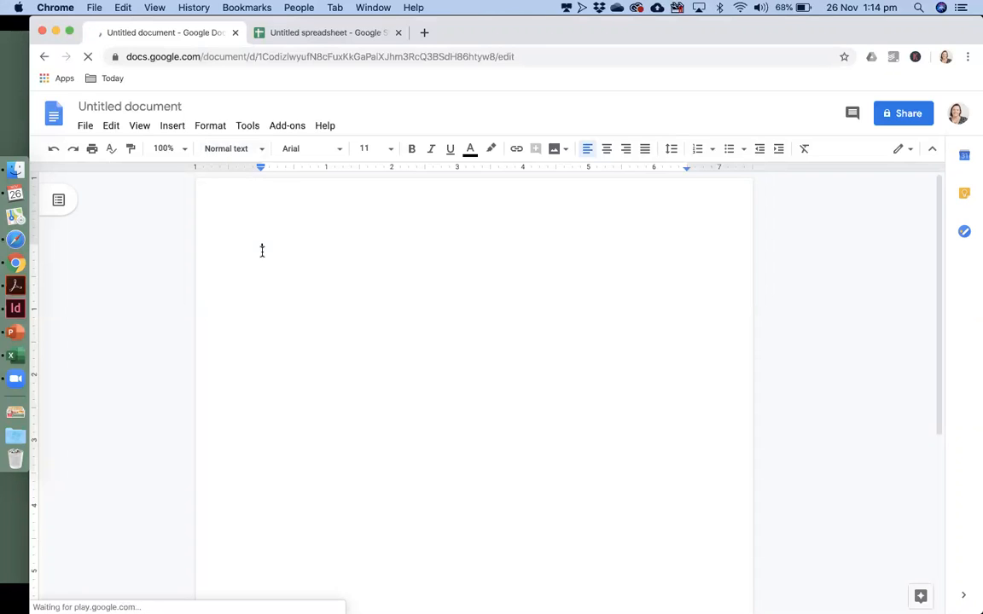
text(Using Google Docs)
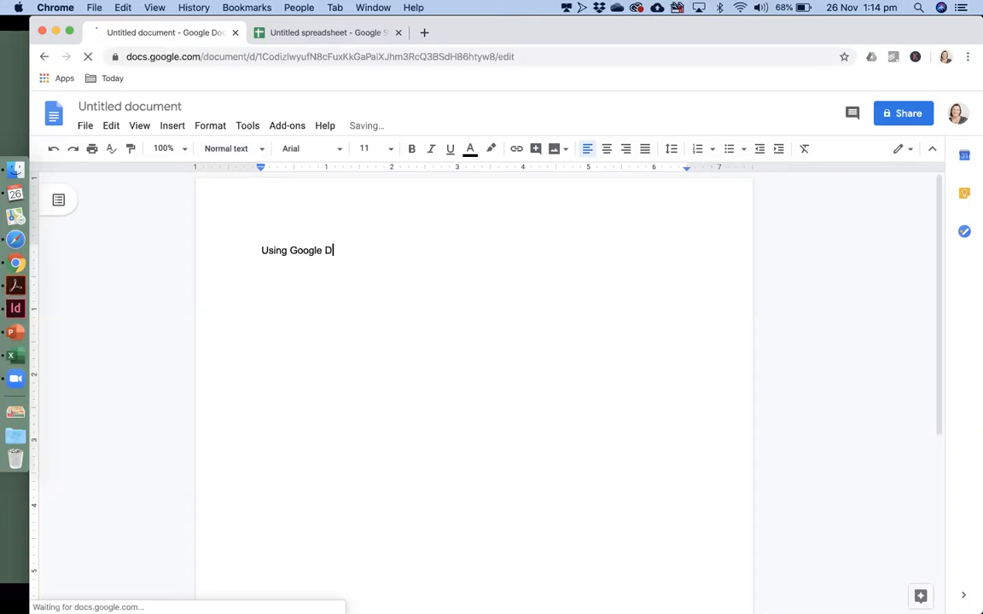
key(BackSpace)
text(s)
key(Return)
key(Return)
Step: Apply the Title style to the "Using Google Docs" line
drag(255, 247, 377, 276)
click(377, 276)
click(357, 253)
triple_click(326, 247)
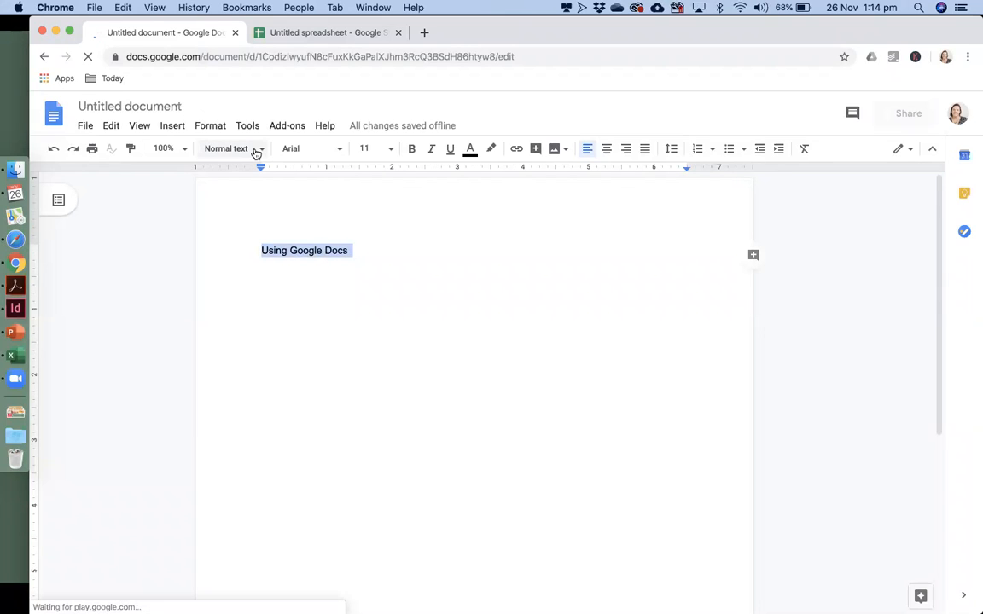
click(256, 152)
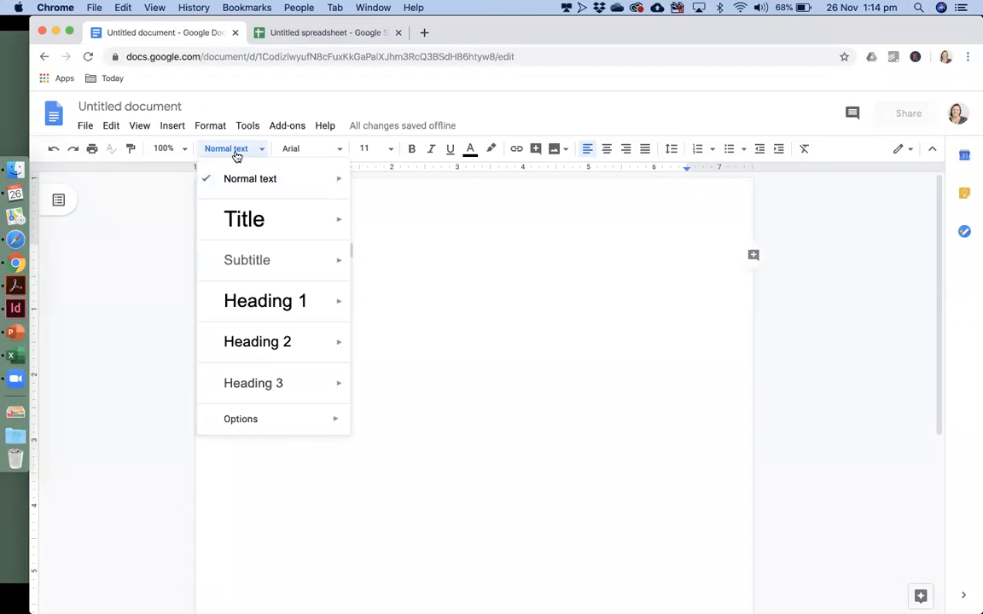
click(255, 224)
Step: Add a byline with the author's first name and a "Features" line below the title
click(467, 261)
key(Return)
text(Bu)
key(BackSpace)
text(y Anne-Maree)
key(Return)
text(Features)
key(Return)
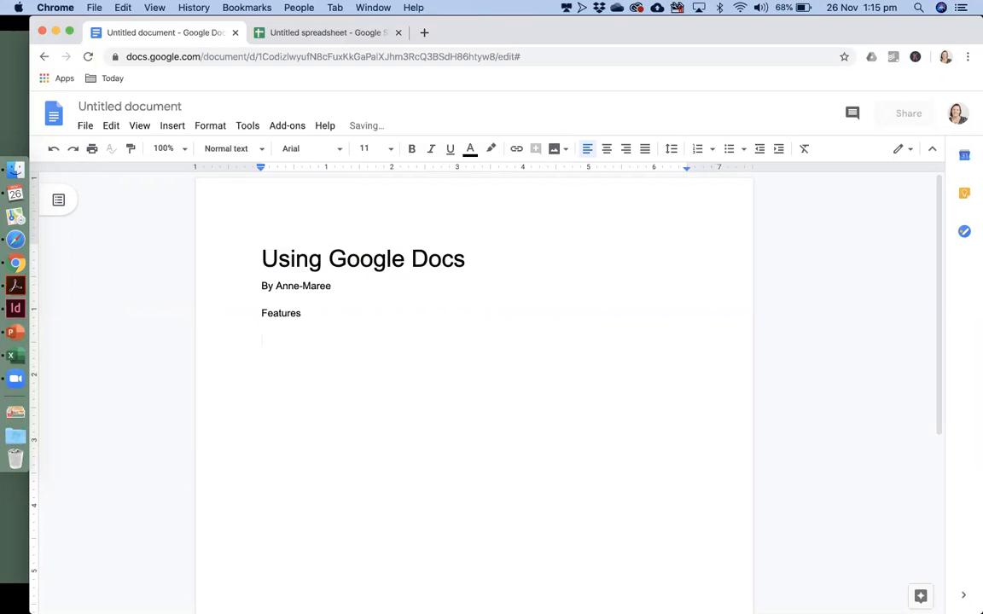
Step: Add the separate lines "Highlights" and "Graphics" below "Features"
text(Highlught)
key(BackSpace)
key(BackSpace)
key(BackSpace)
key(BackSpace)
key(BackSpace)
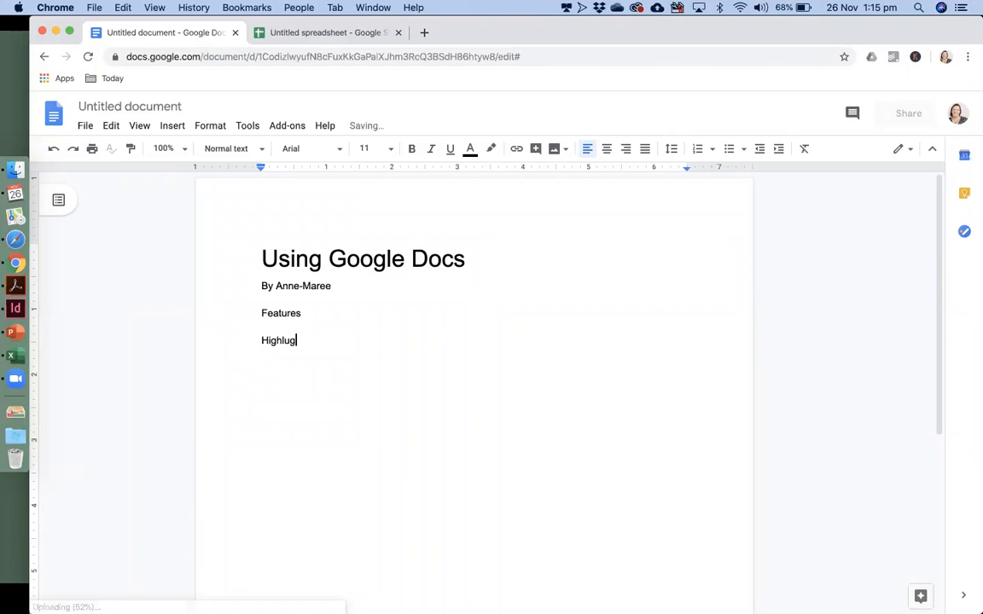
text(lights)
key(Return)
key(Return)
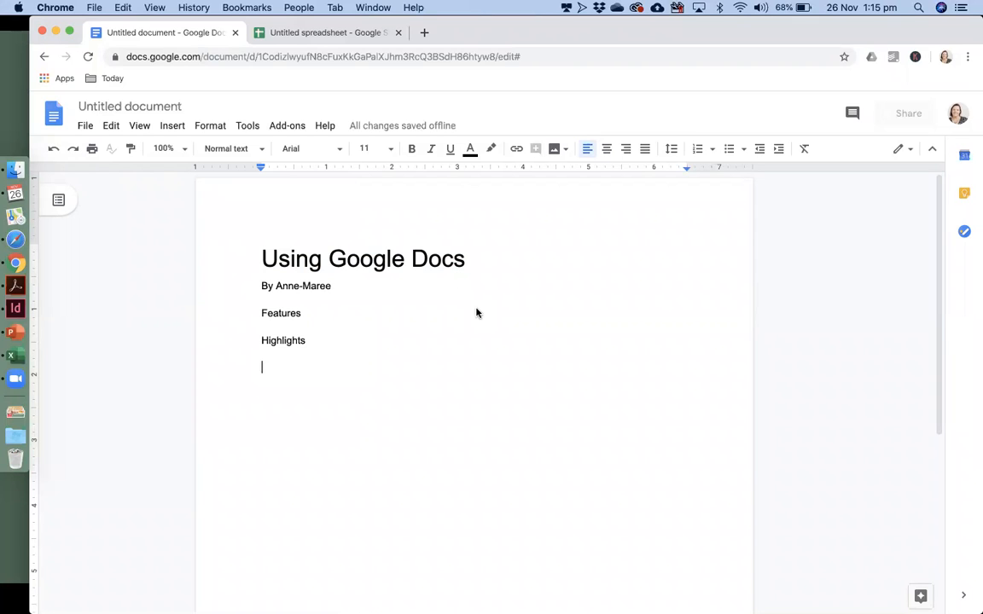
text(Graphiccs)
key(BackSpace)
key(BackSpace)
text(s)
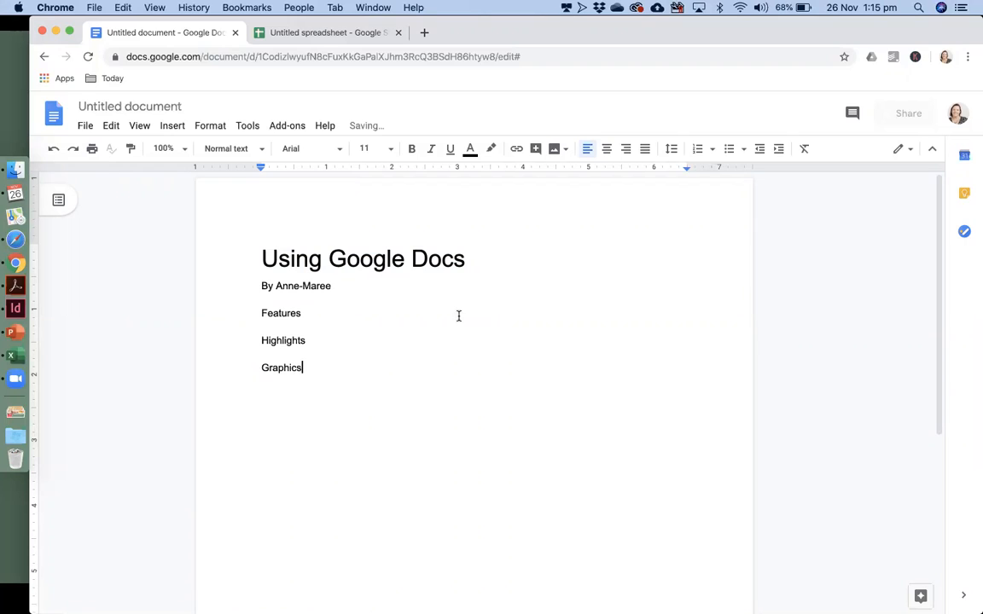
Step: Apply the Subtitle style to the author byline under the title
triple_click(280, 283)
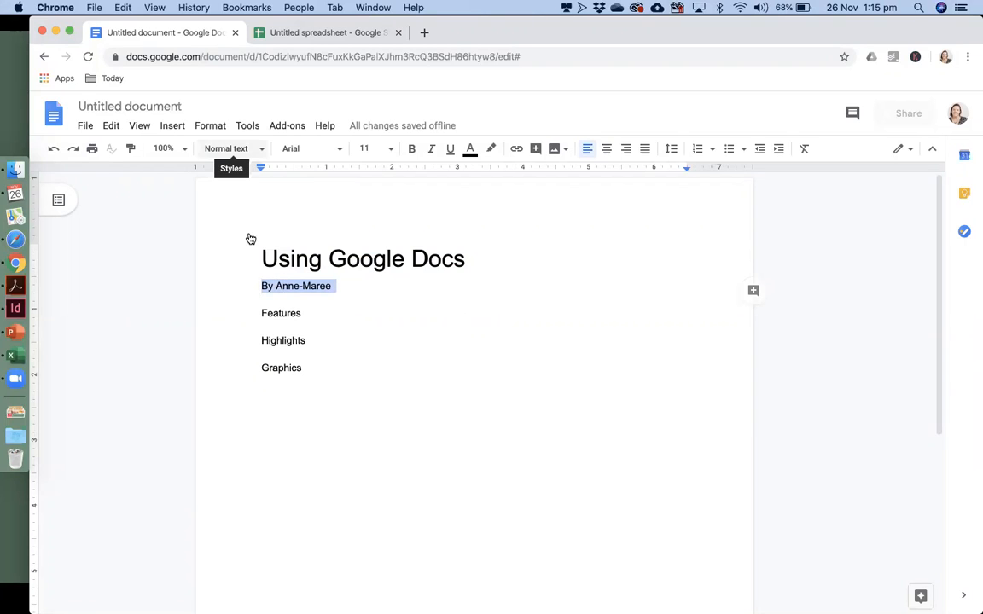
click(232, 149)
click(263, 304)
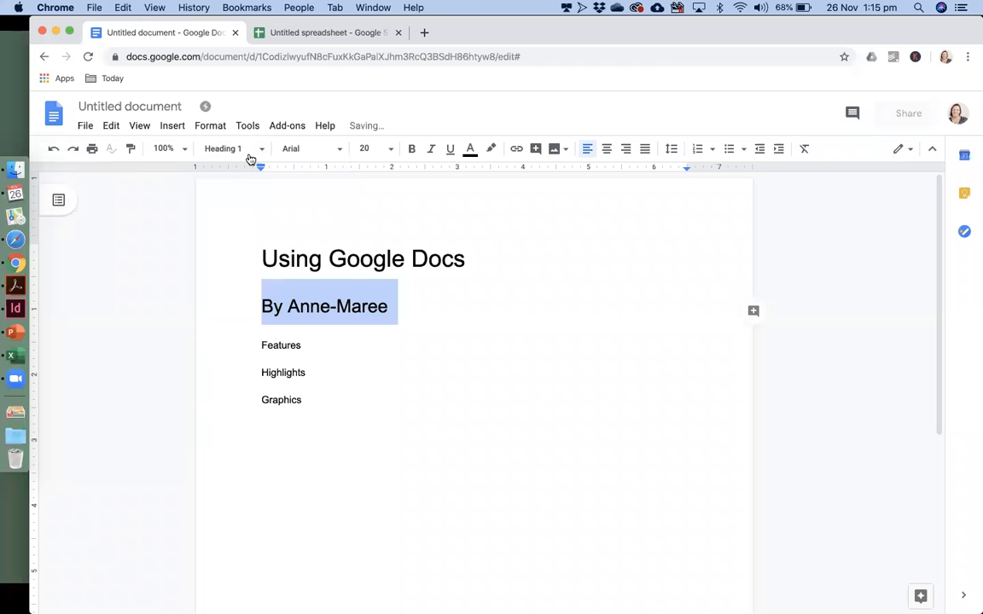
click(249, 156)
click(242, 259)
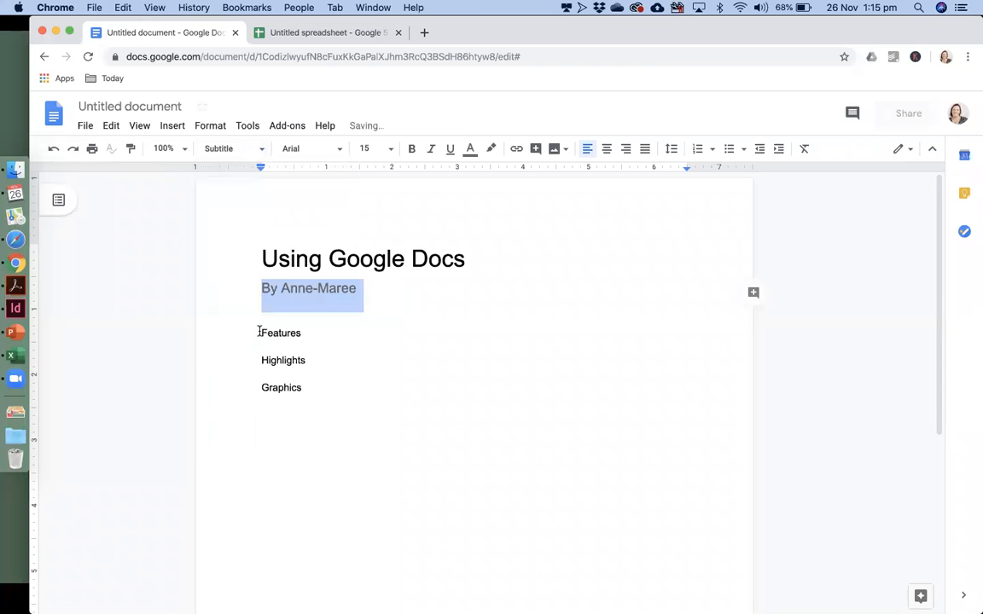
Step: Apply the Heading 1 style to the "Features", "Highlights" and "Graphics" lines
double_click(279, 333)
click(233, 148)
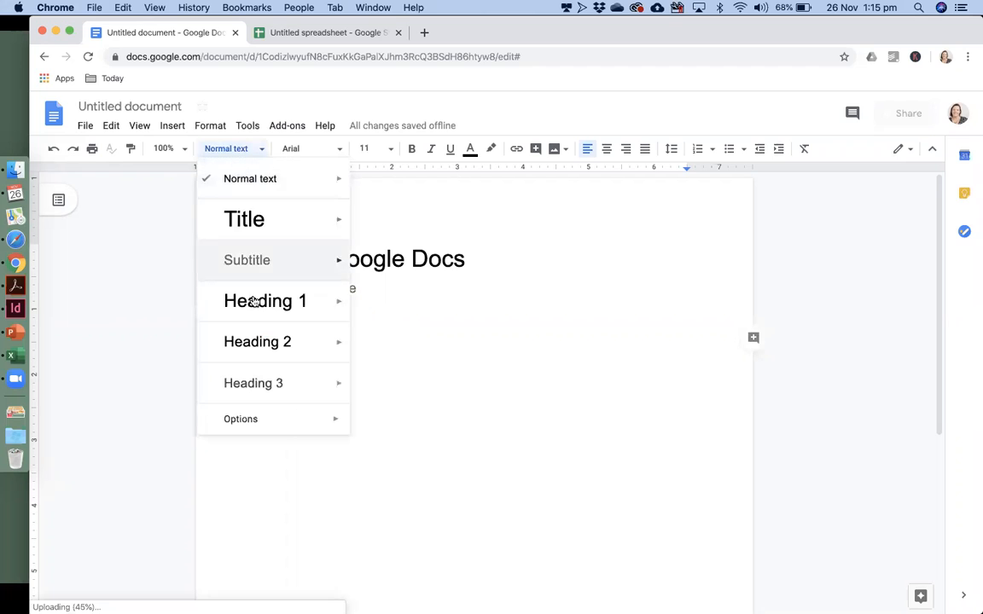
click(254, 303)
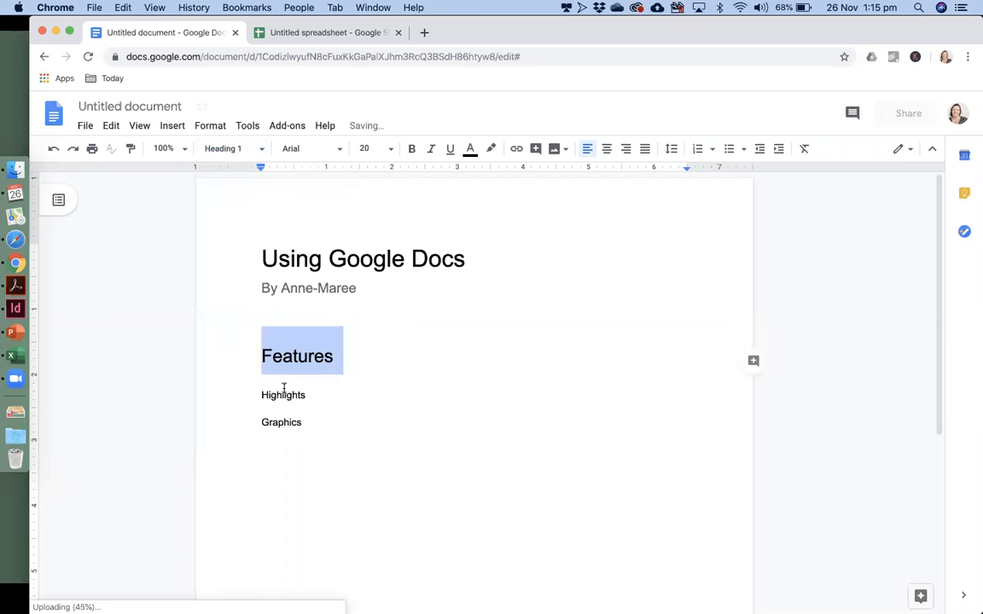
double_click(284, 392)
click(230, 150)
click(254, 300)
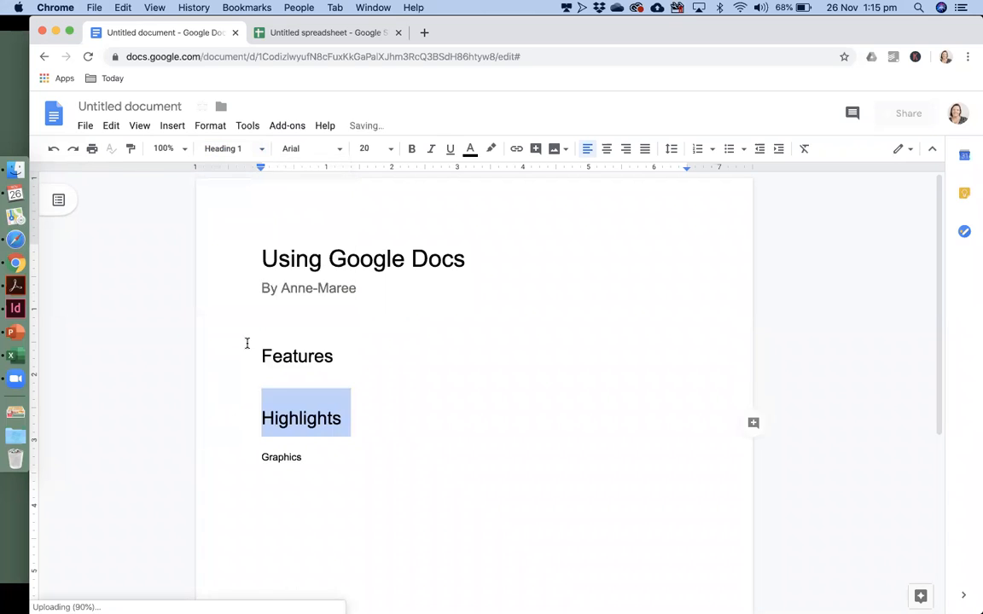
double_click(282, 457)
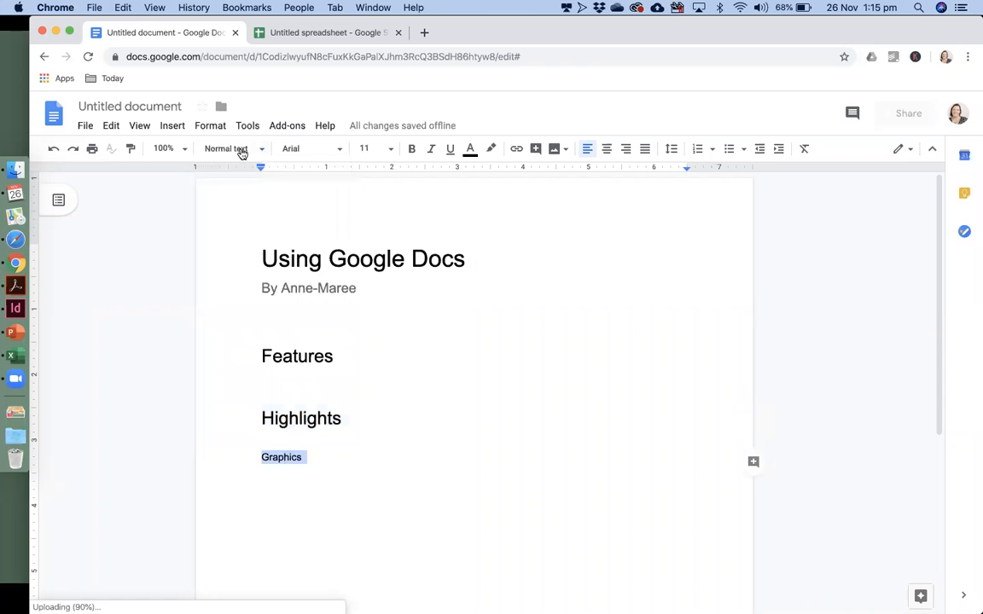
click(241, 151)
click(256, 300)
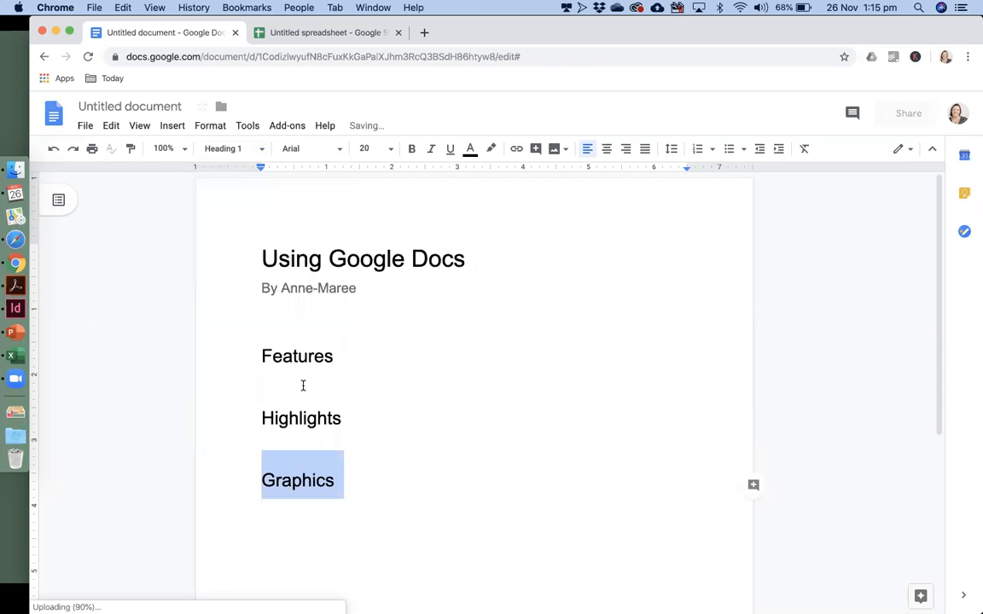
Step: Enter "Sharing" on the empty line under the Features heading and give it the Heading 2 style
click(303, 386)
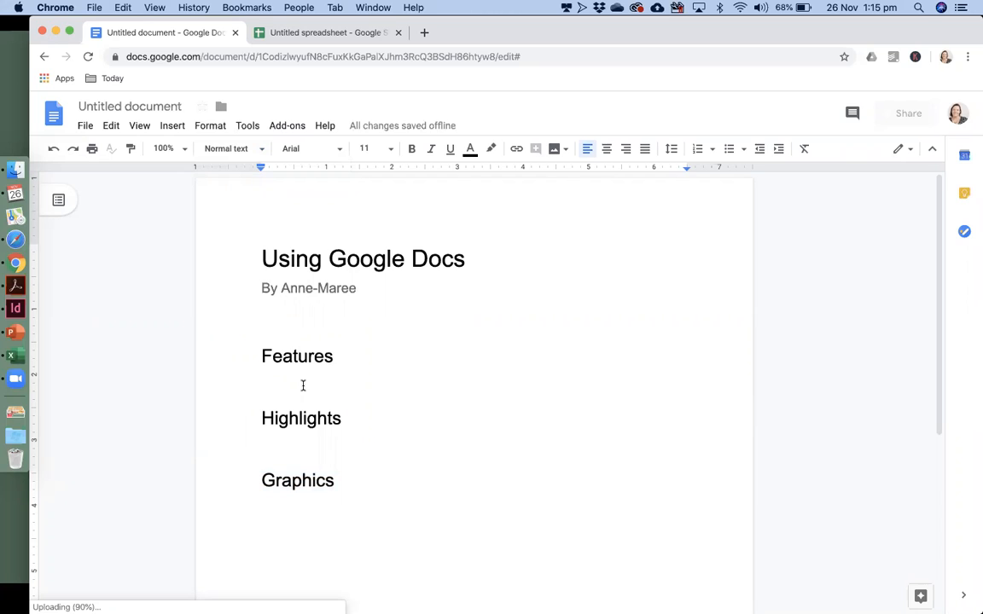
text(Sharing)
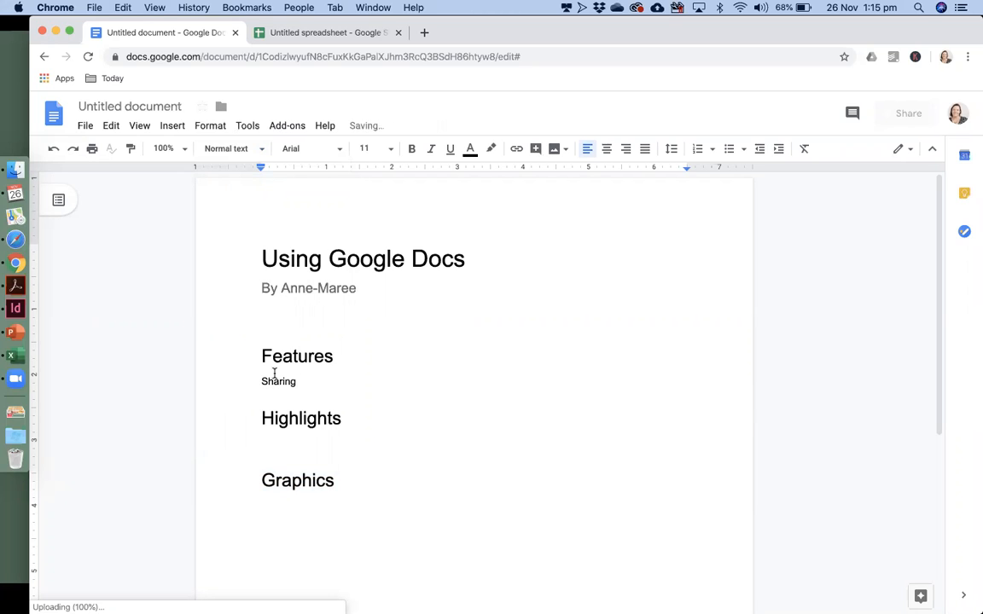
double_click(278, 380)
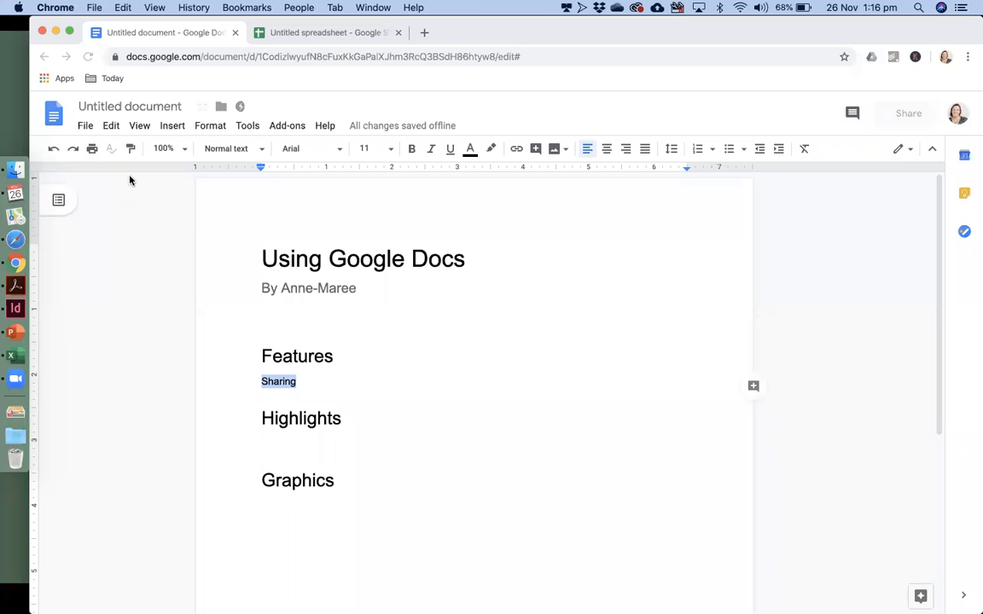
click(257, 151)
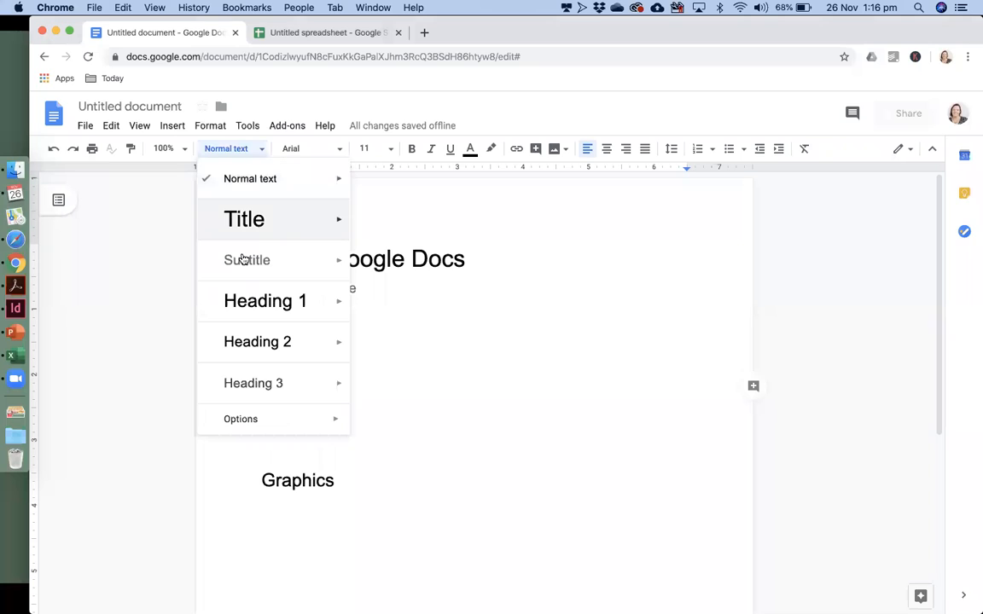
click(248, 338)
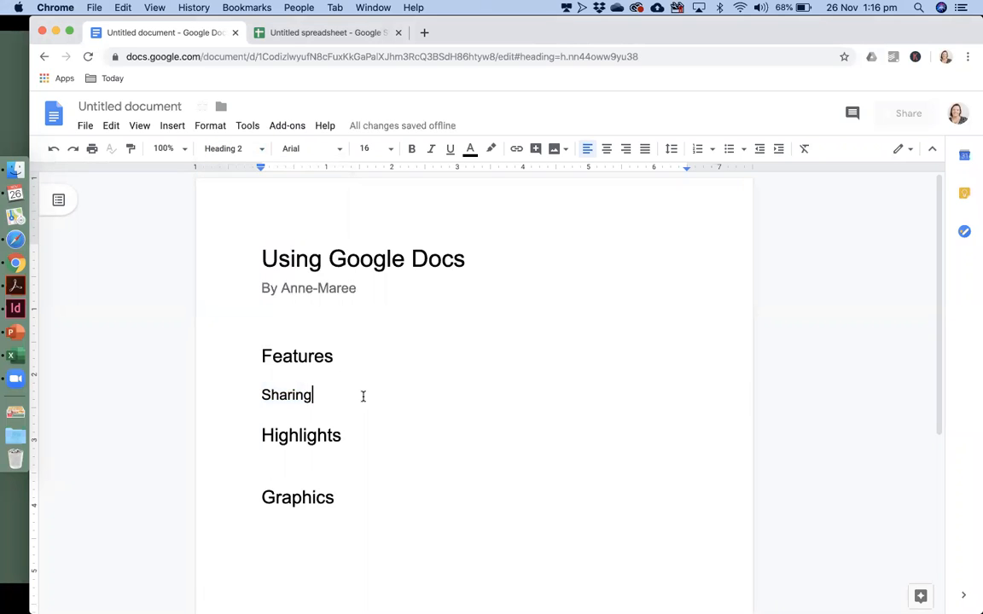
Step: Show the document outline, go to the Graphics and Features headings through it, and hide it again
click(59, 202)
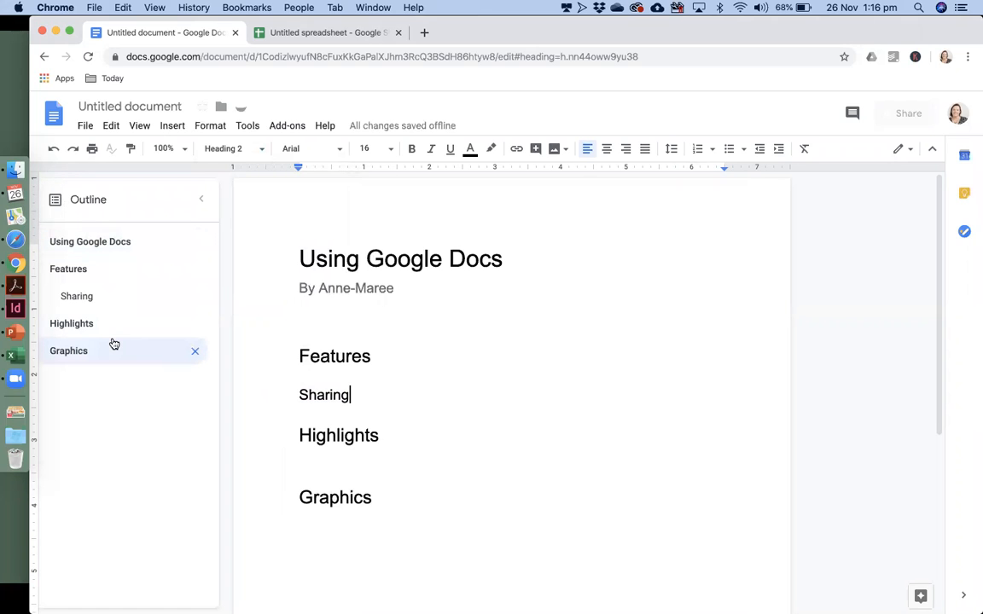
click(88, 349)
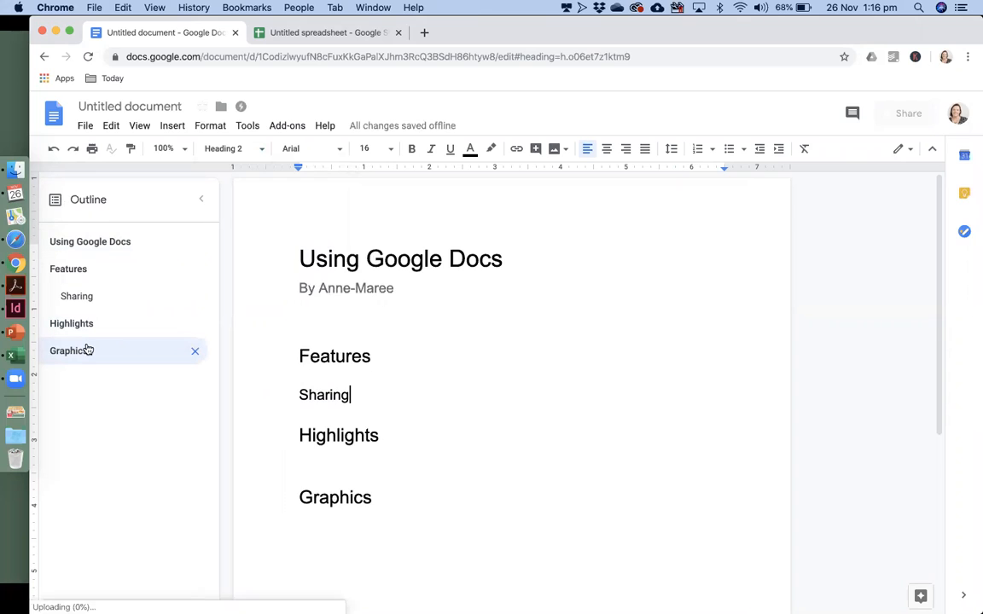
click(79, 278)
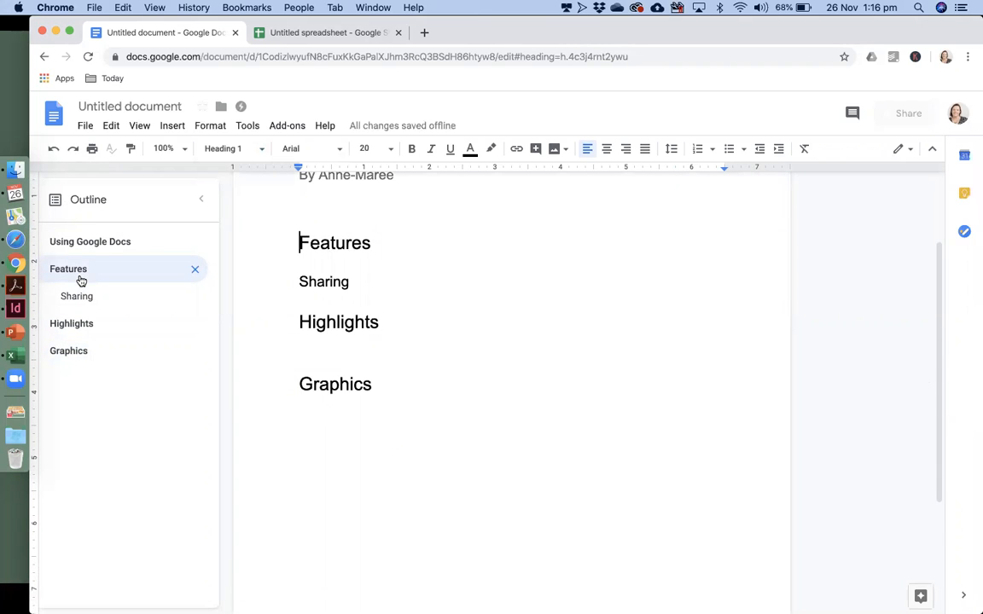
click(202, 201)
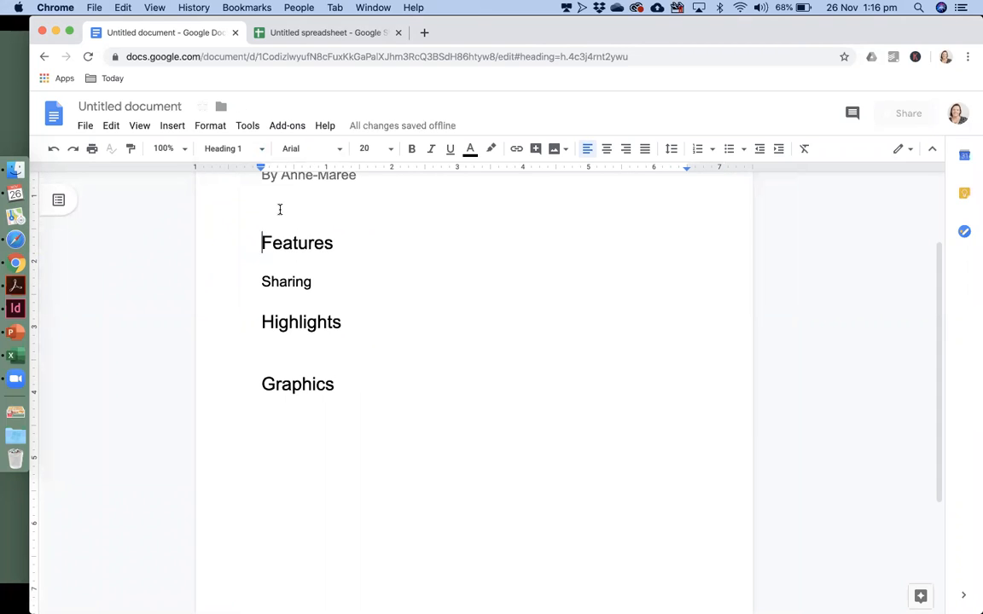
Step: Rename the untitled document as "Using Google Docs"
scroll(279, 209, up, 3)
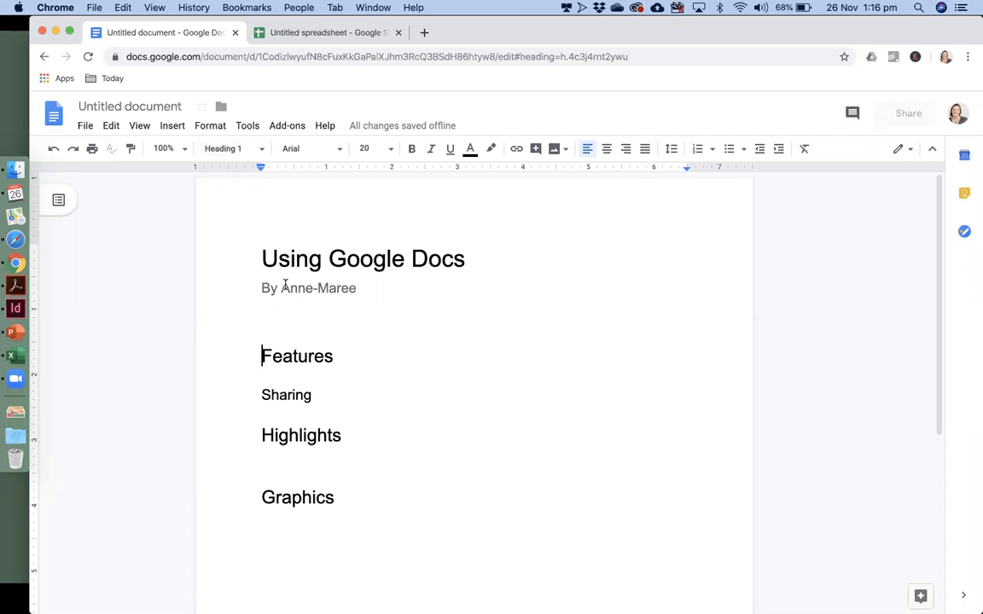
triple_click(132, 106)
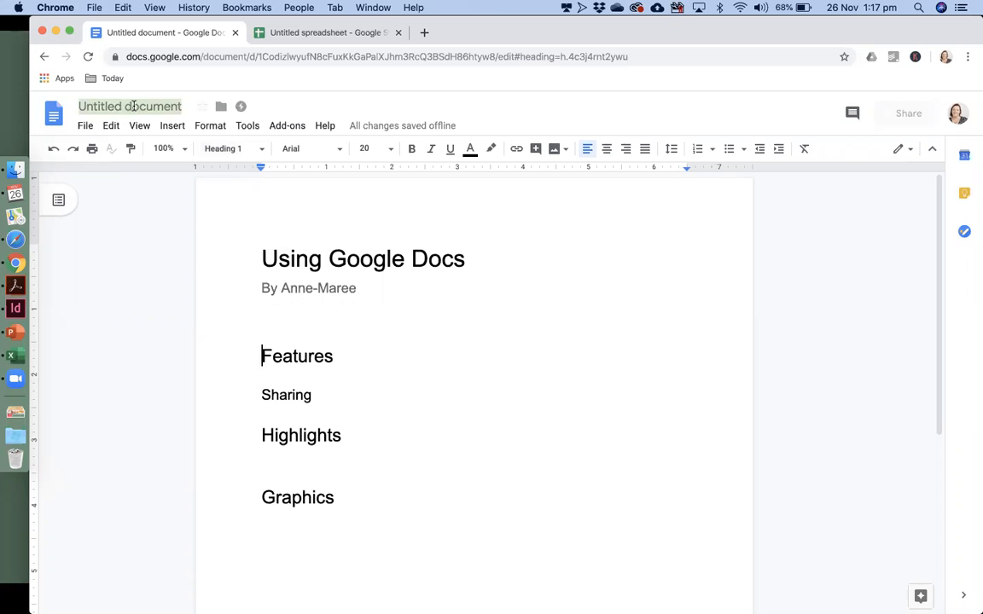
click(133, 106)
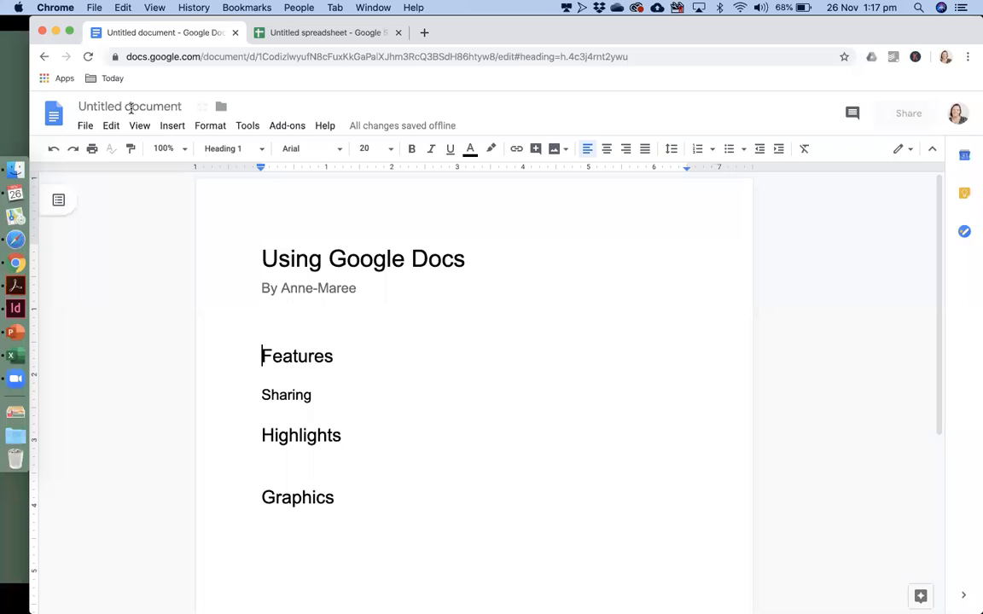
click(131, 108)
click(235, 240)
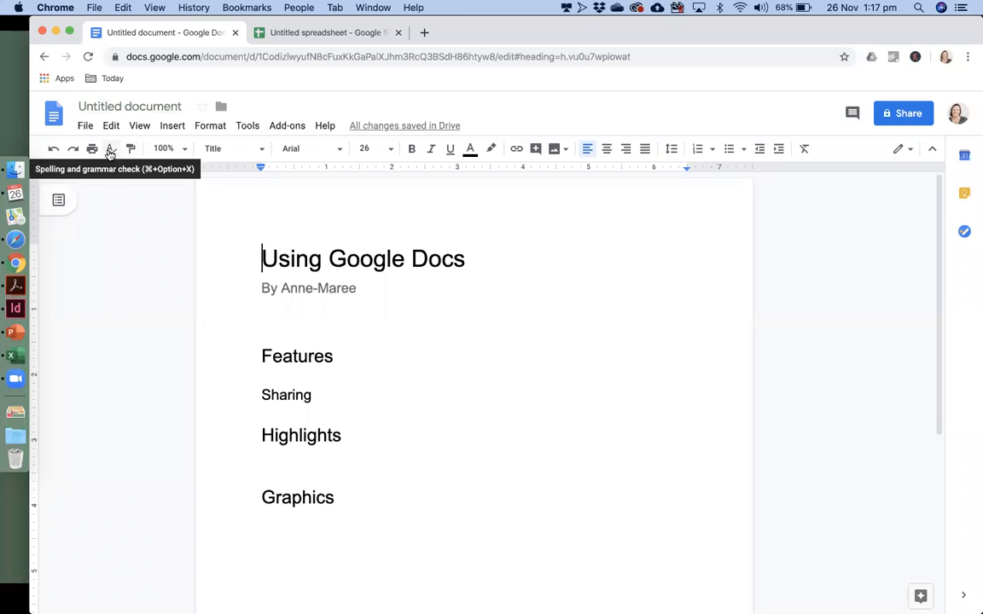
click(154, 104)
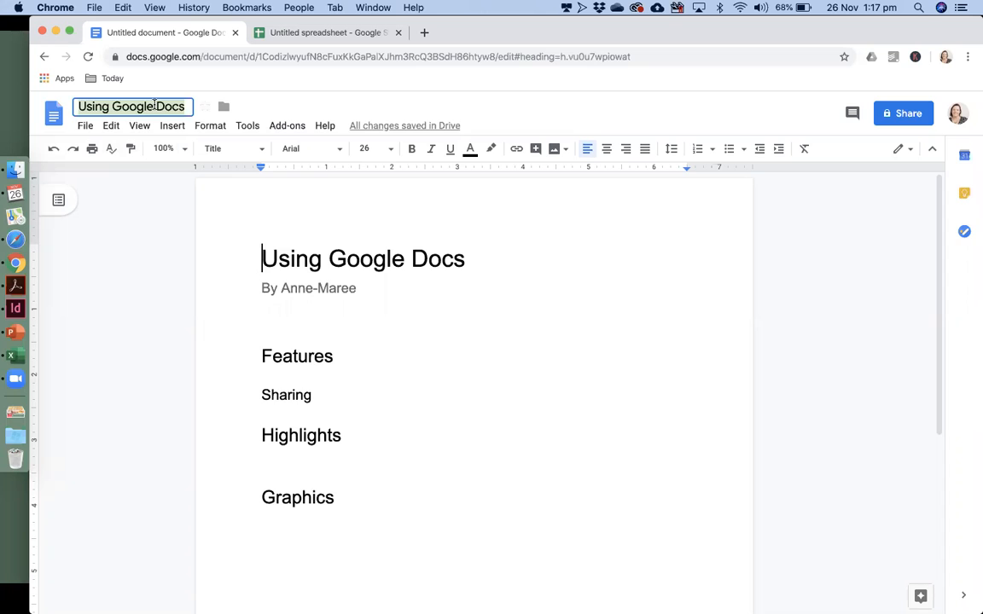
click(296, 271)
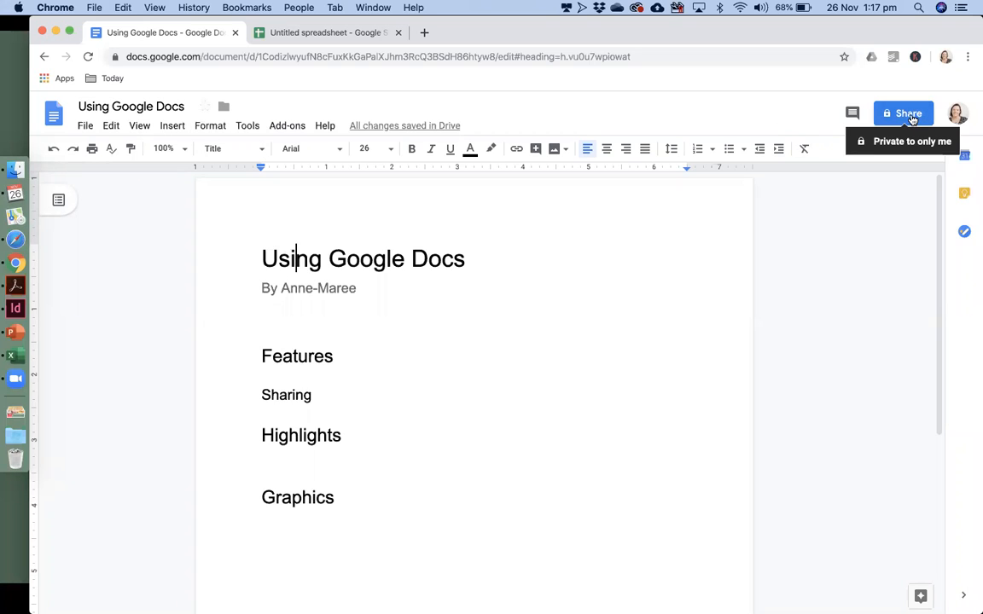
Step: Start sharing the document and add two contacts' e-mail addresses as the people to invite
click(908, 114)
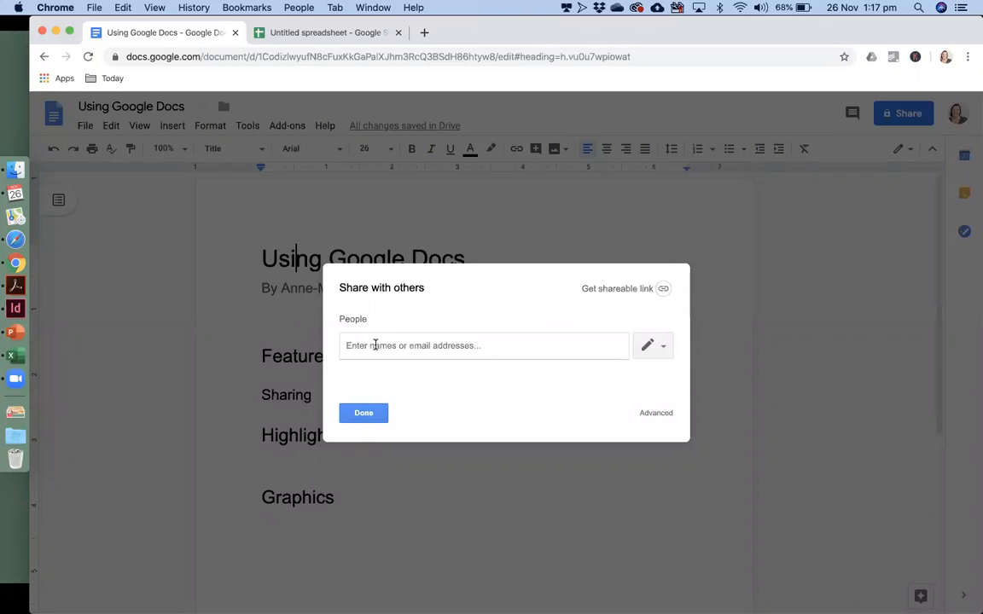
text(souc)
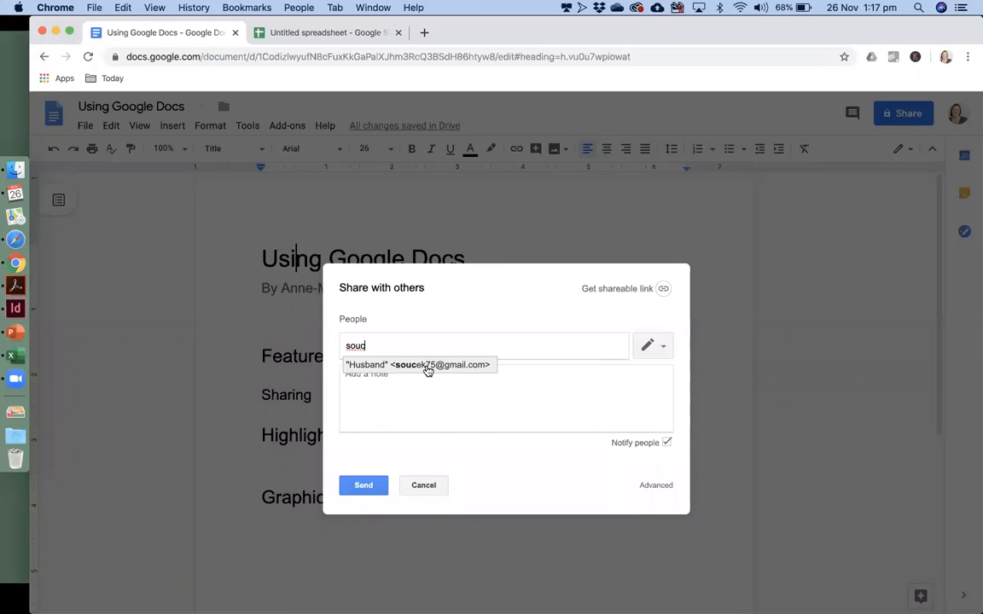
click(426, 367)
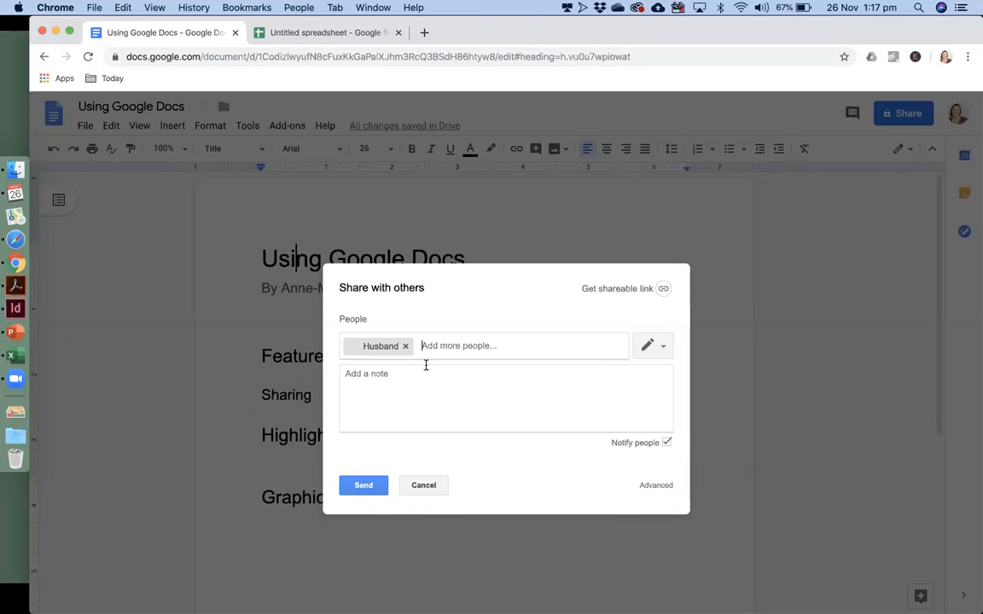
text(ccec)
key(BackSpace)
key(BackSpace)
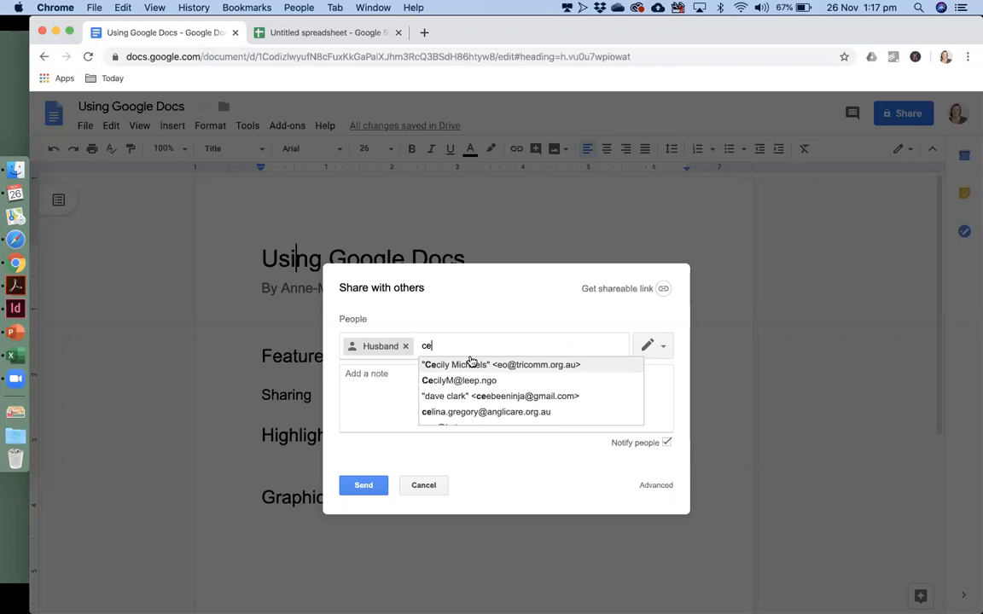
click(461, 382)
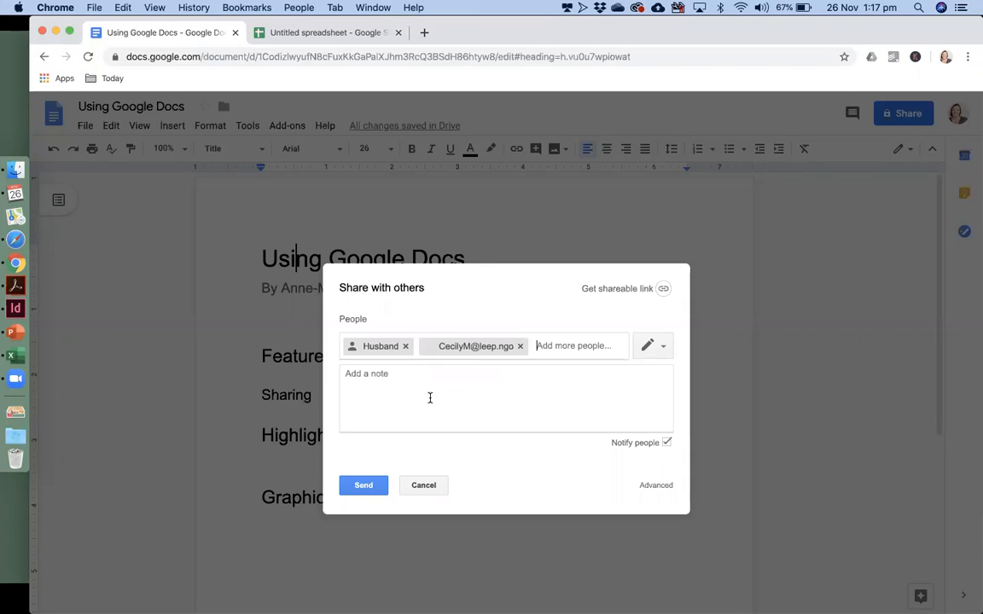
Step: Add the note "Here is the doc" to the invitation and give the invited people "Can edit" access
click(432, 390)
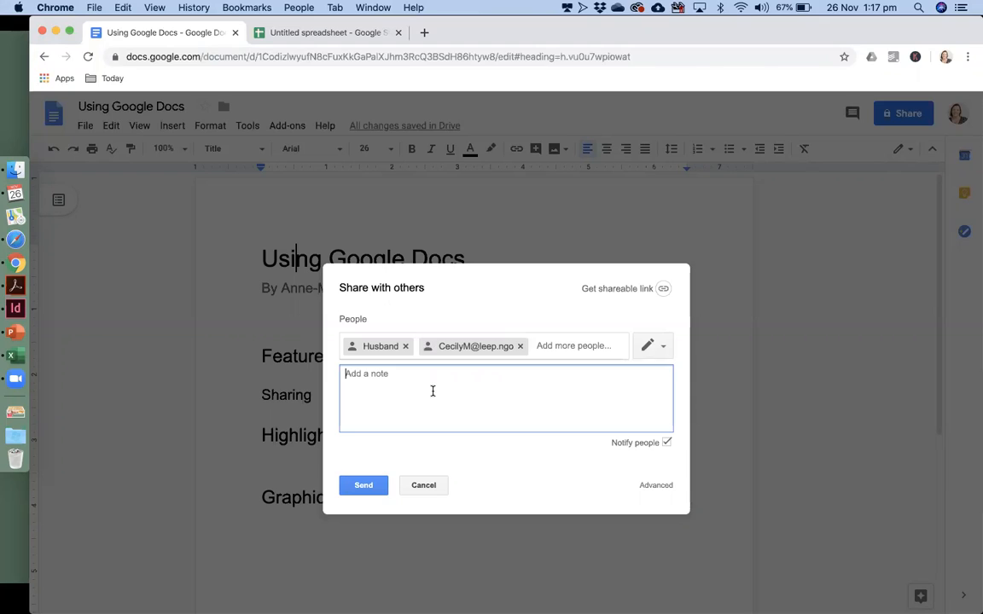
text(Here is the doc)
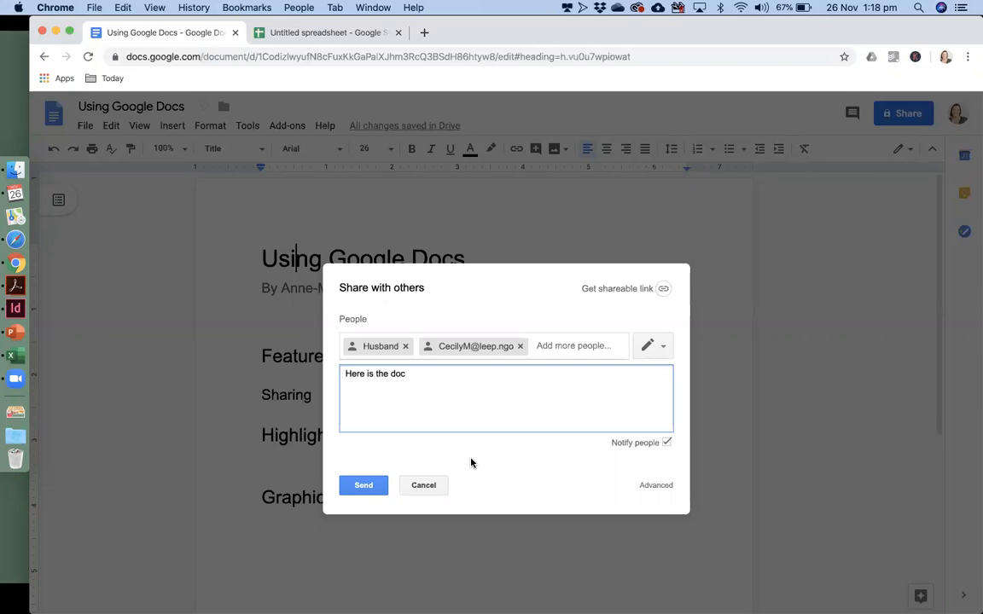
click(650, 348)
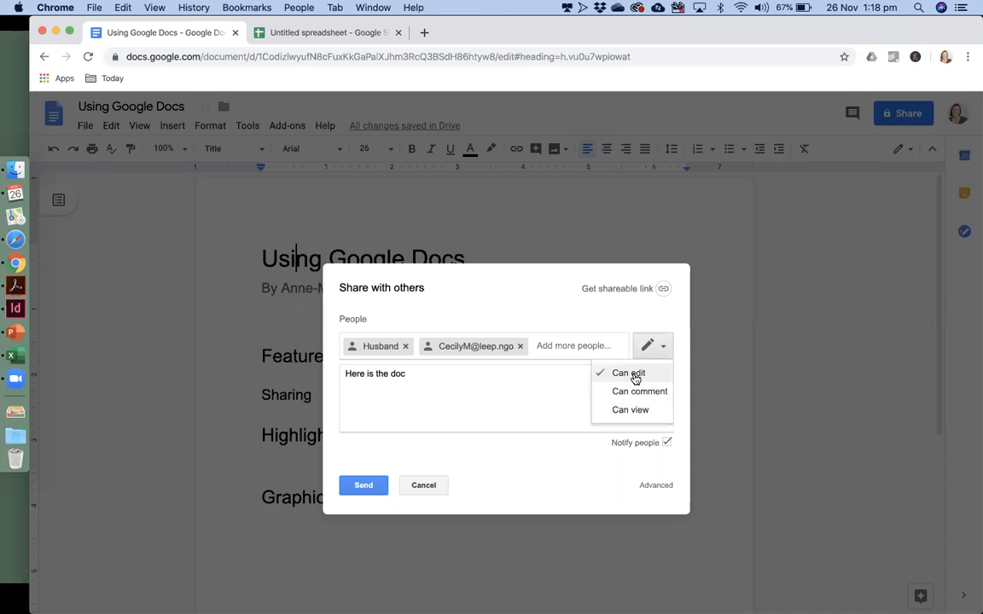
click(634, 373)
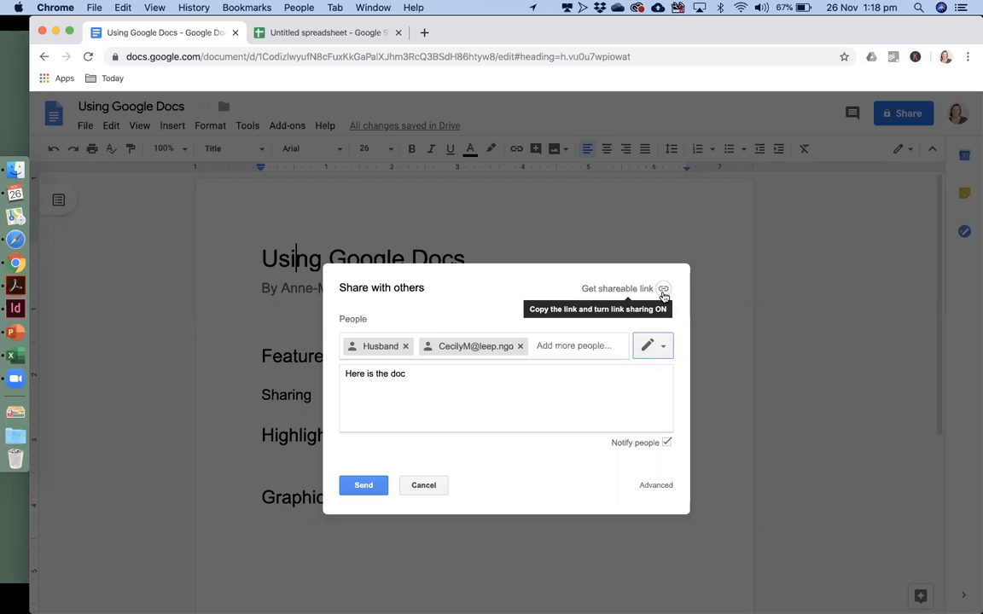
Step: Turn on the shareable link and set it to "Anyone with the link can edit"
click(662, 292)
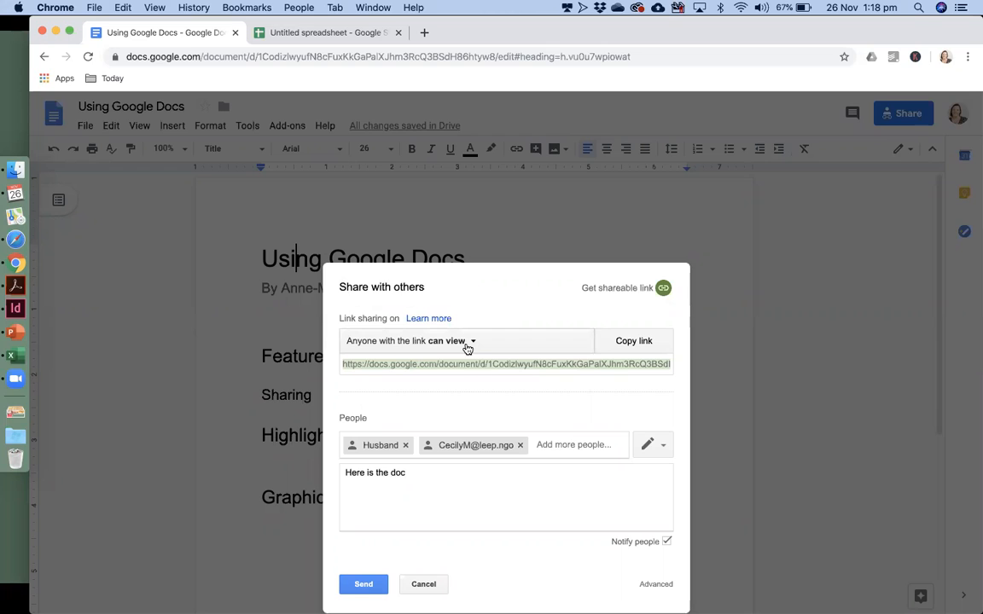
click(466, 343)
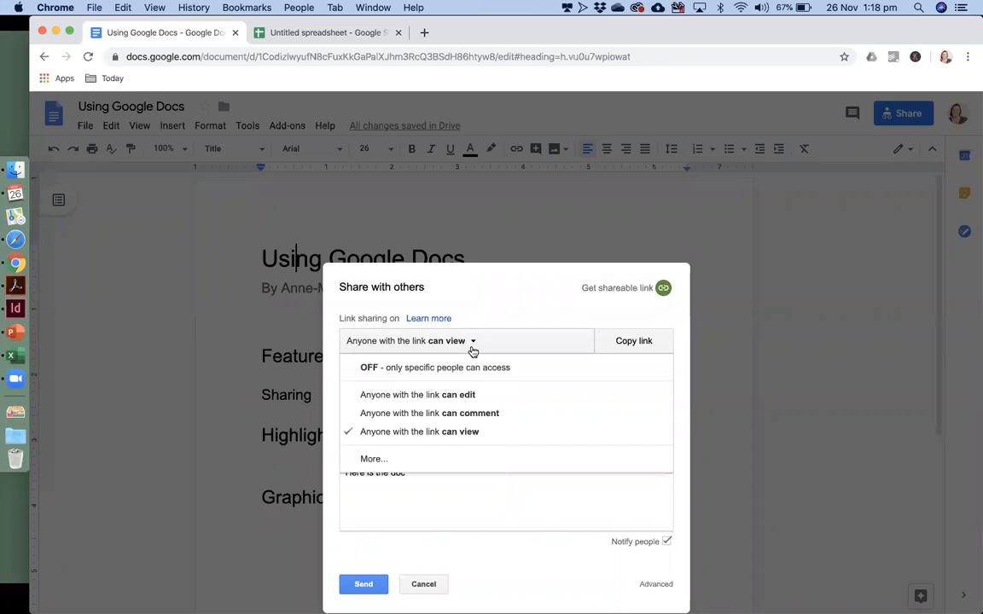
click(453, 395)
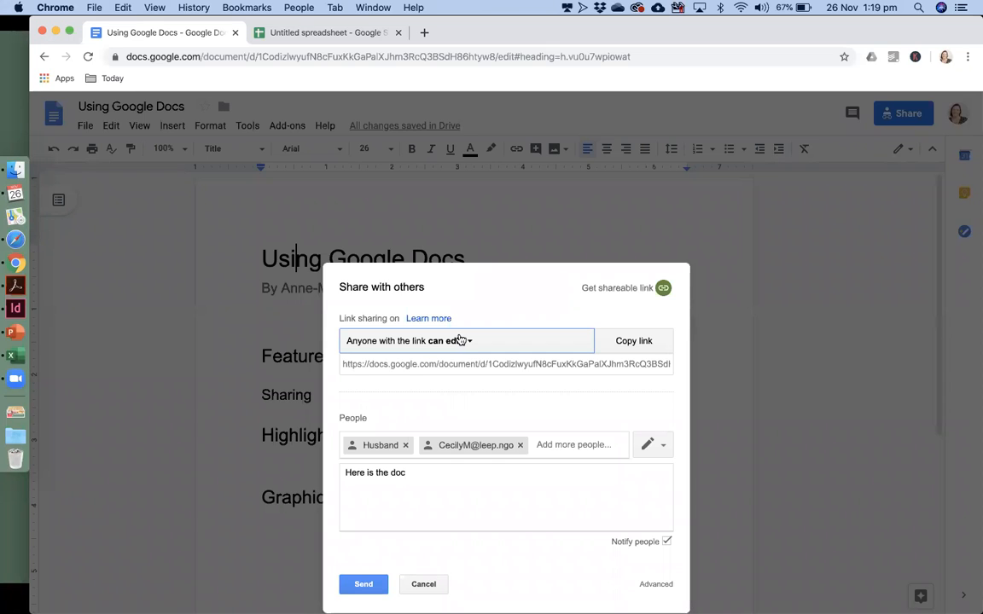
click(548, 62)
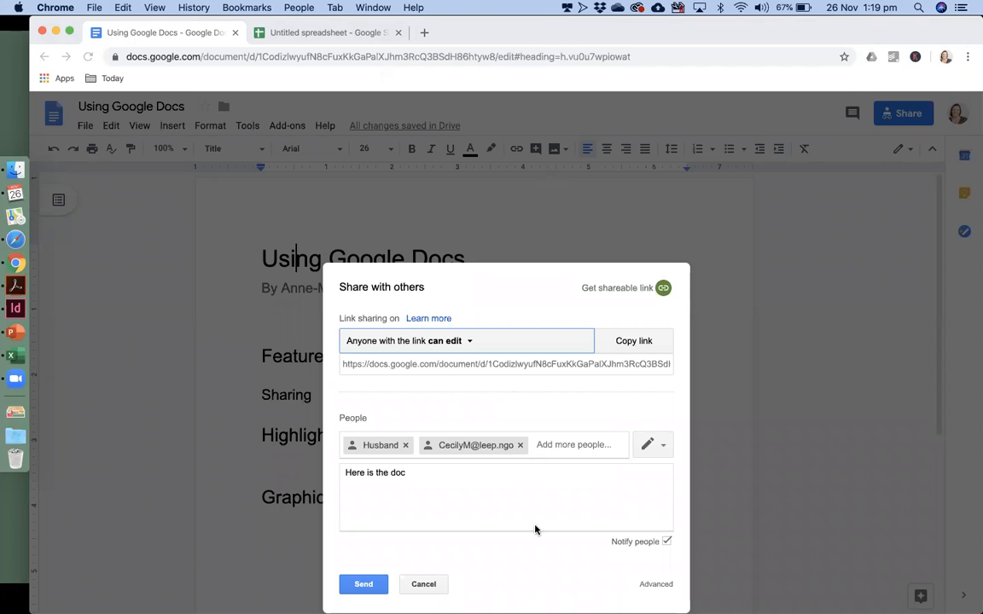
Step: Send the sharing invitation, then review the document's sharing settings and close them
click(363, 585)
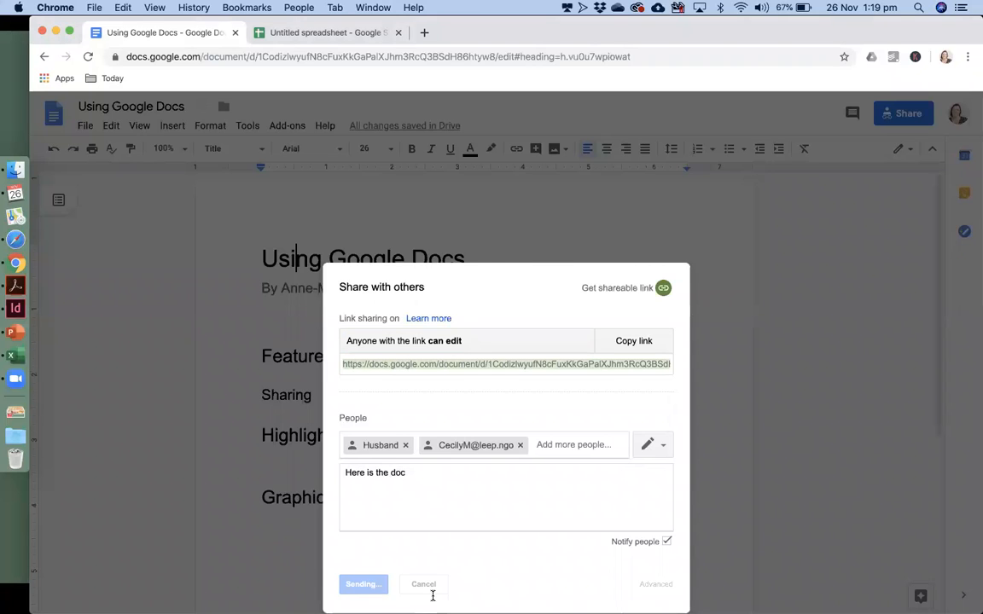
key(Right)
key(Right)
key(Right)
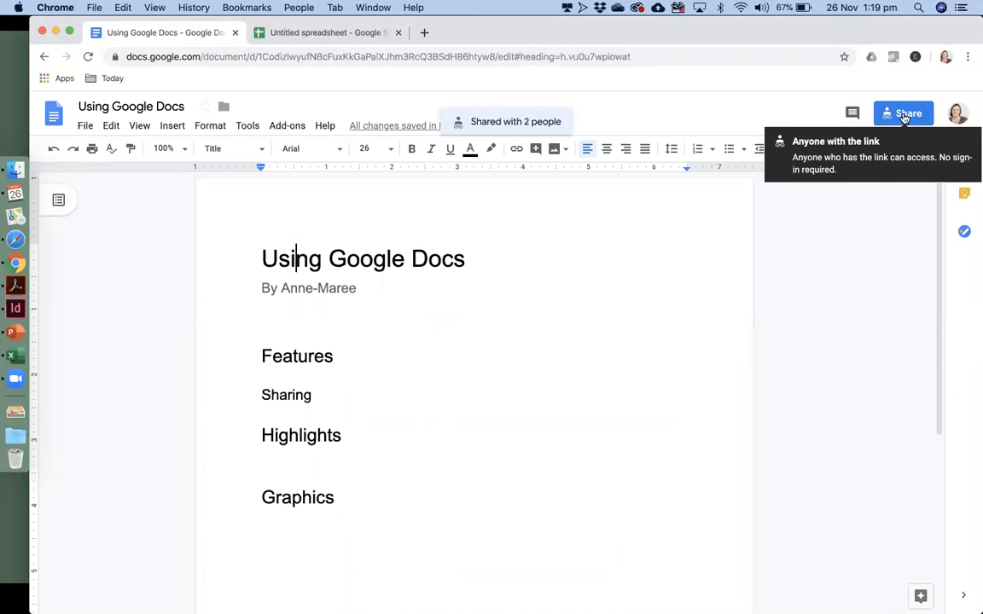
click(904, 116)
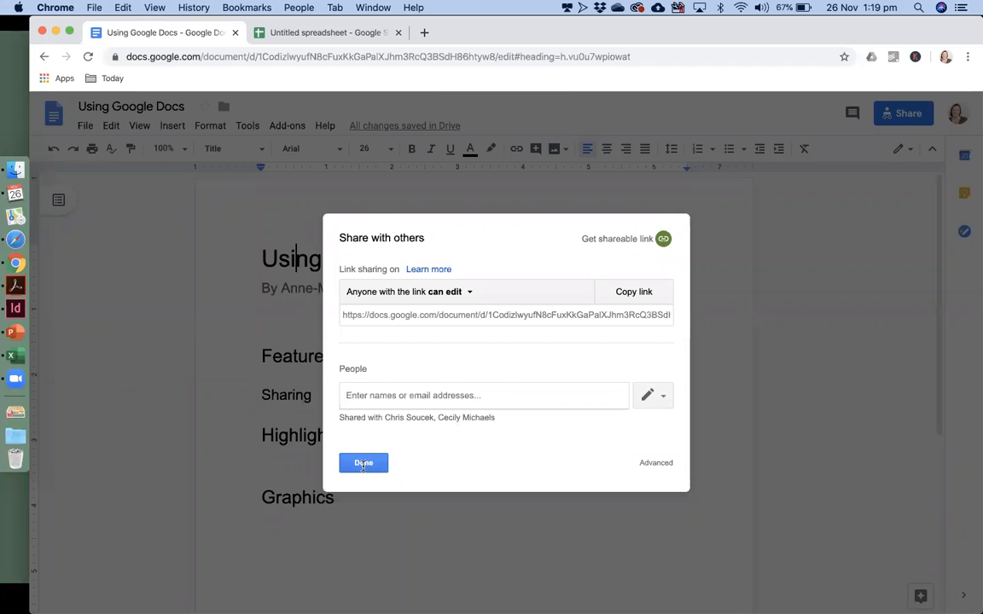
click(364, 463)
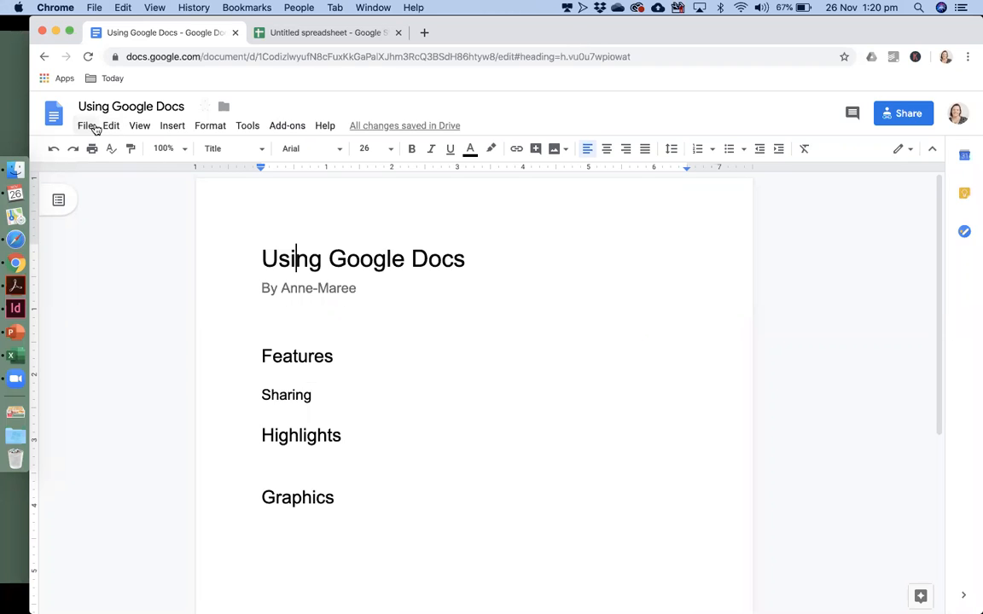
Step: Return to the Docs home screen and create a new blank document
click(95, 127)
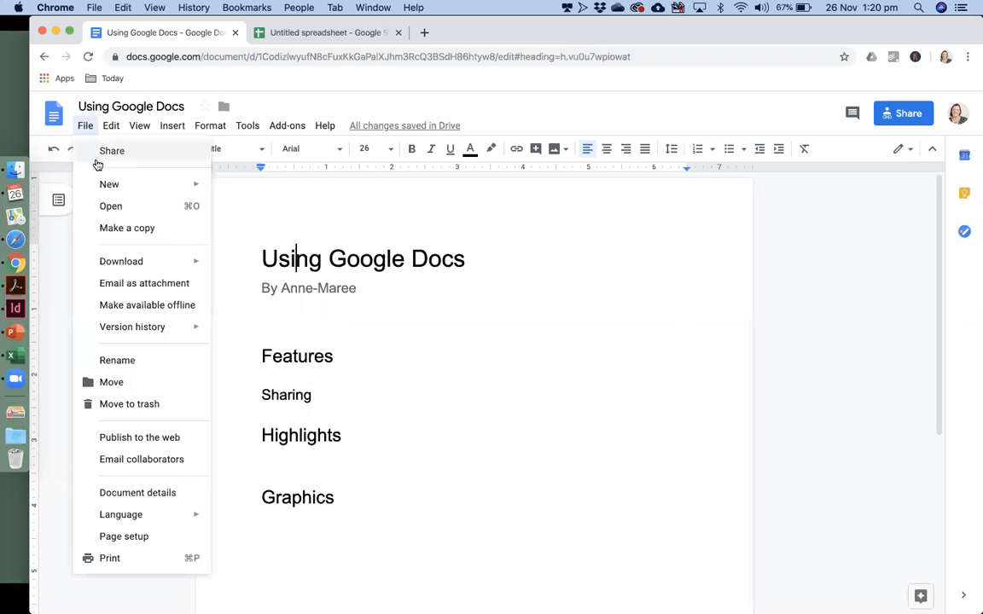
mouse_move(103, 188)
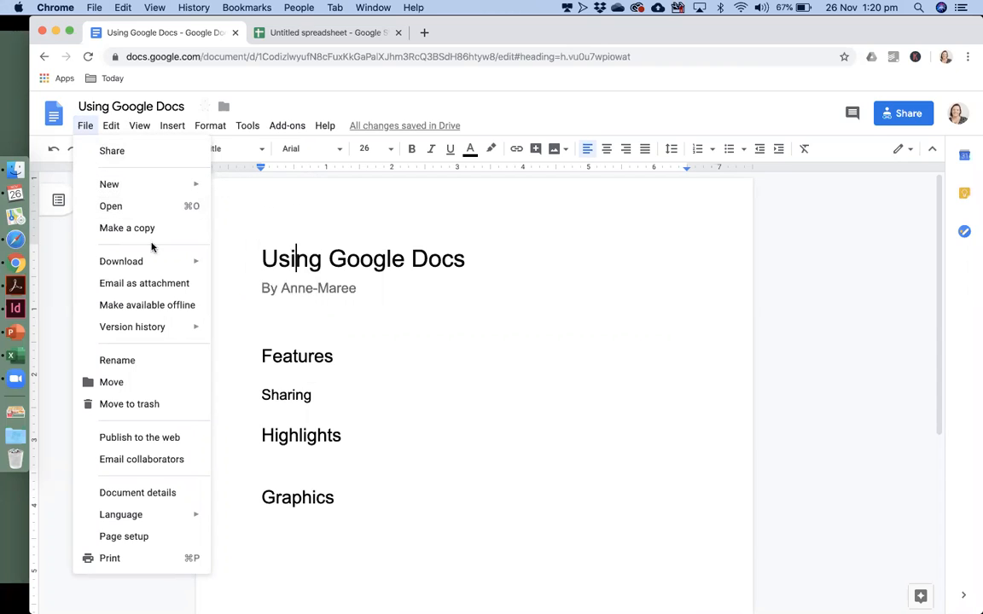
click(53, 116)
click(53, 116)
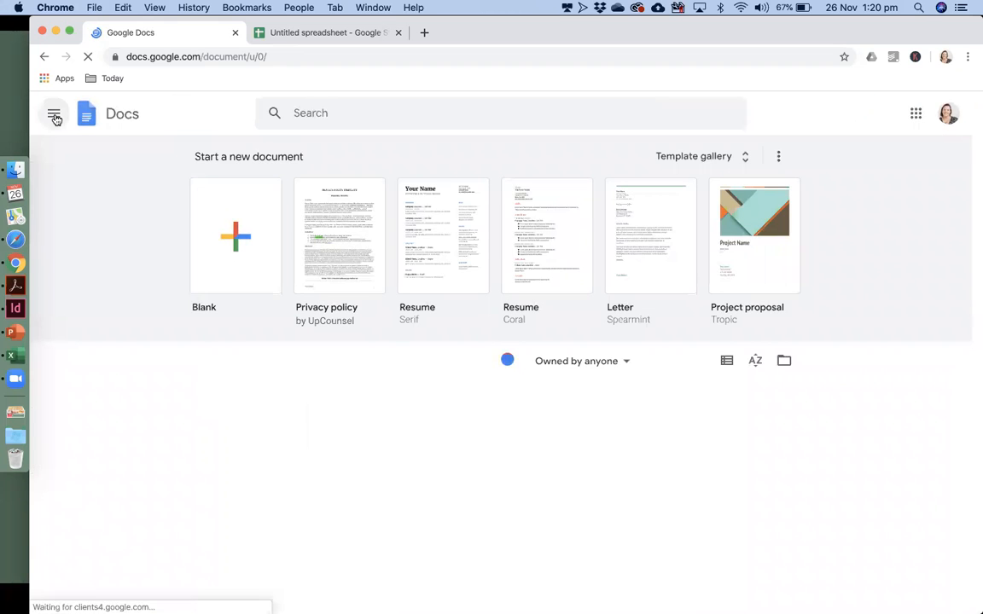
click(53, 115)
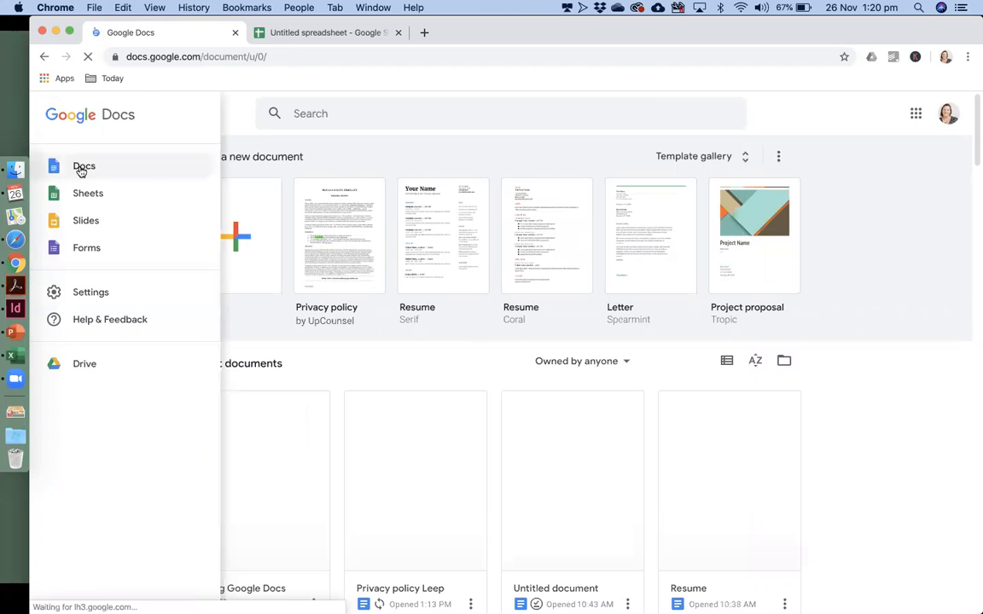
click(335, 159)
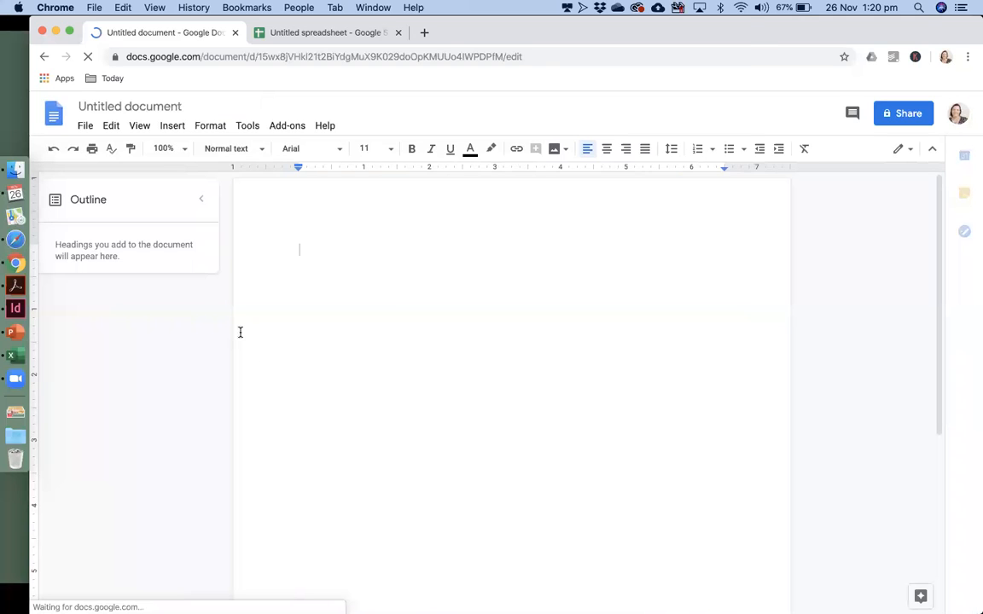
click(88, 126)
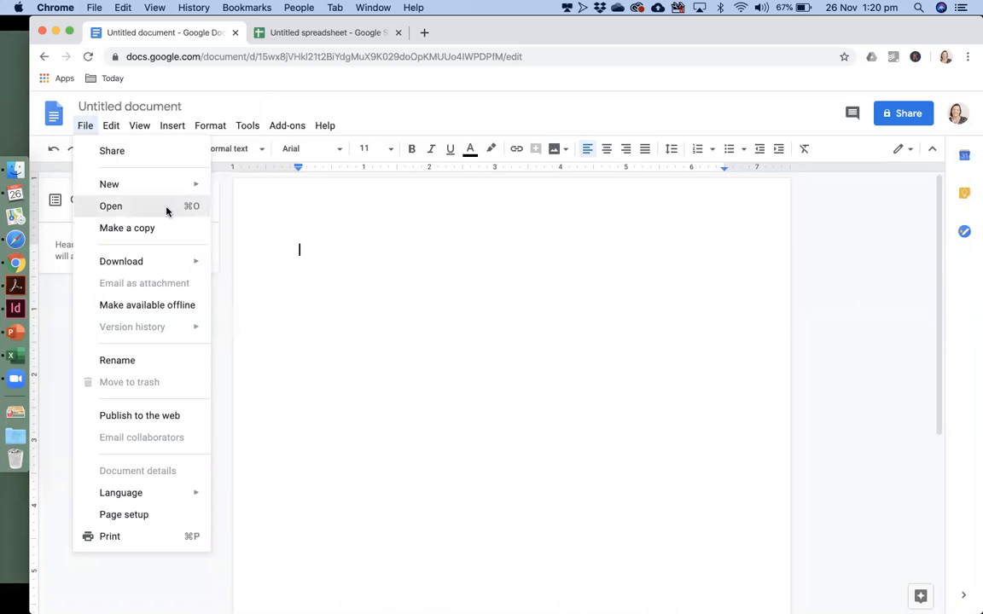
key(super+o)
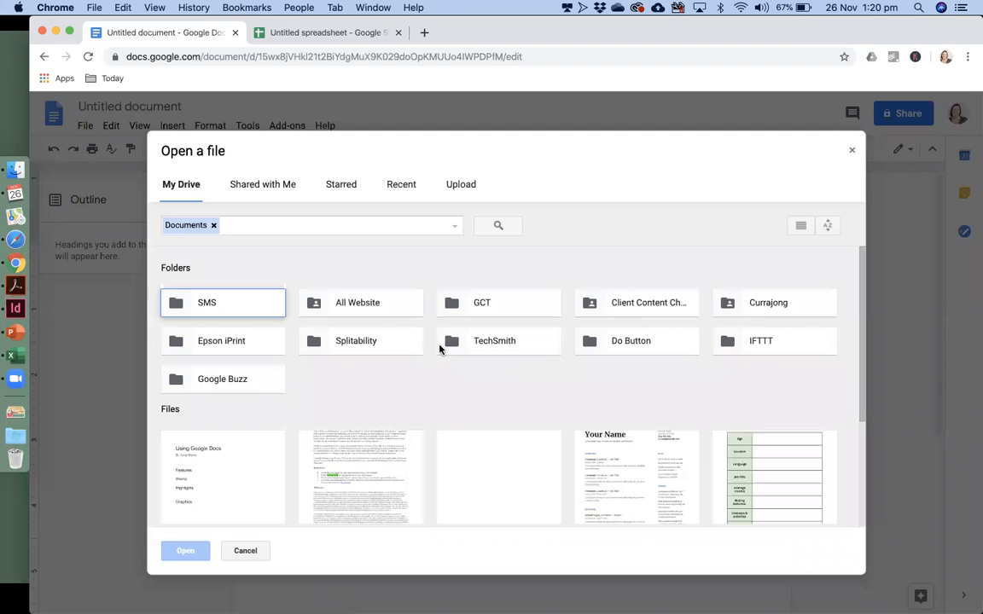
click(467, 187)
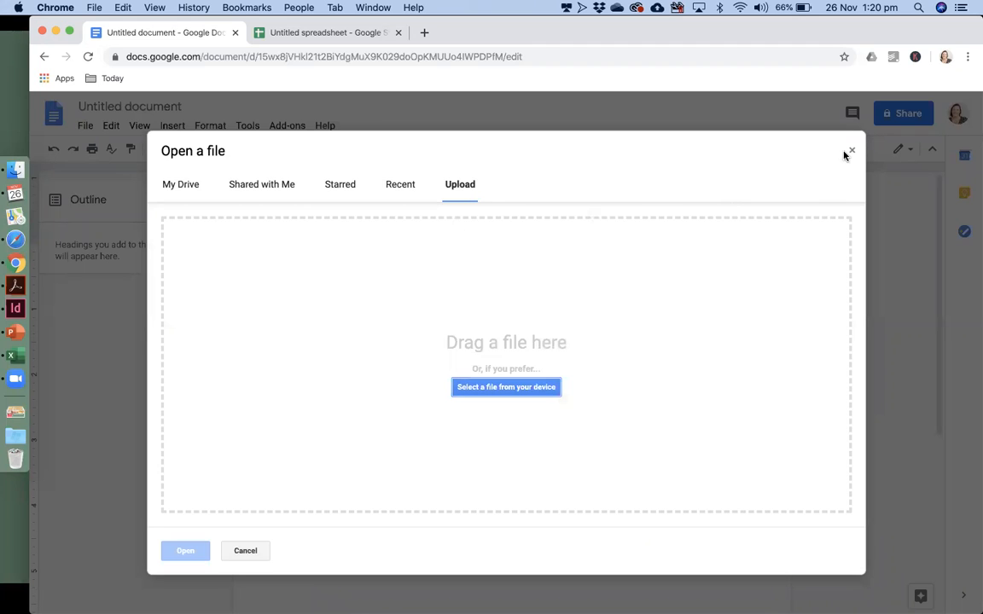
click(852, 151)
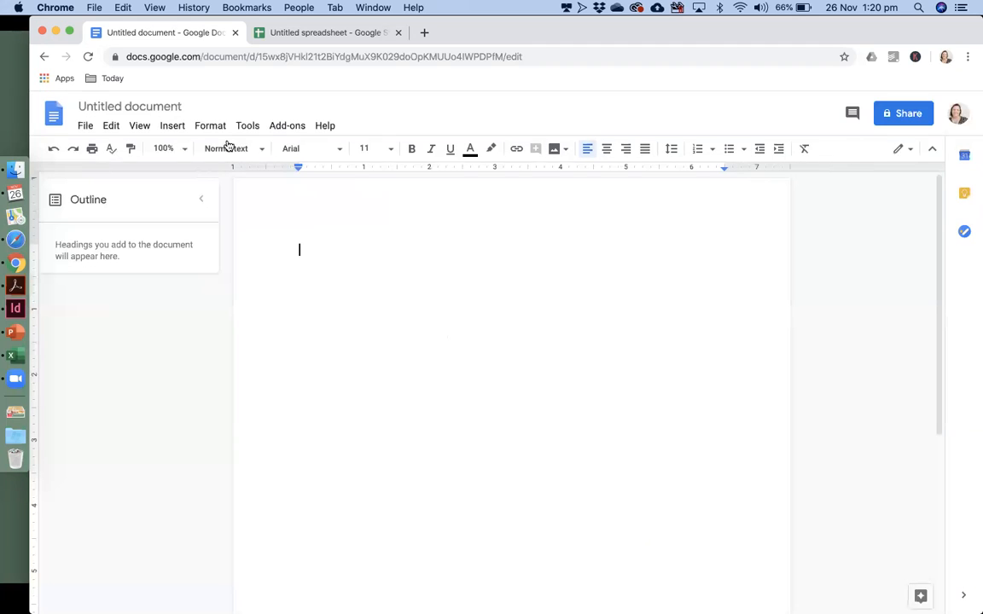
Step: Upload and open "egg beanies.docx" from the "20 mile hollow" folder in Dropbox
click(86, 128)
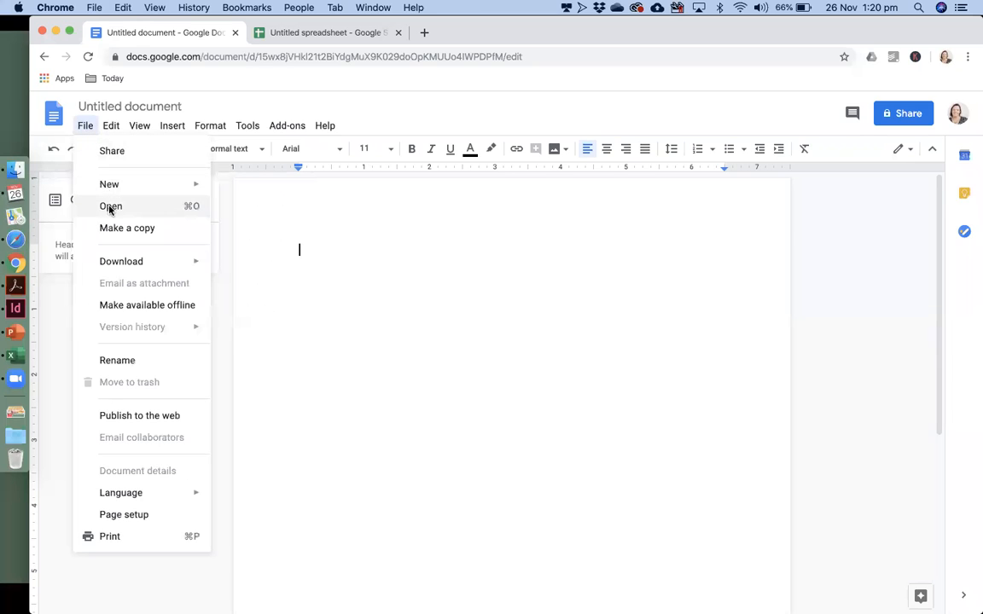
click(110, 208)
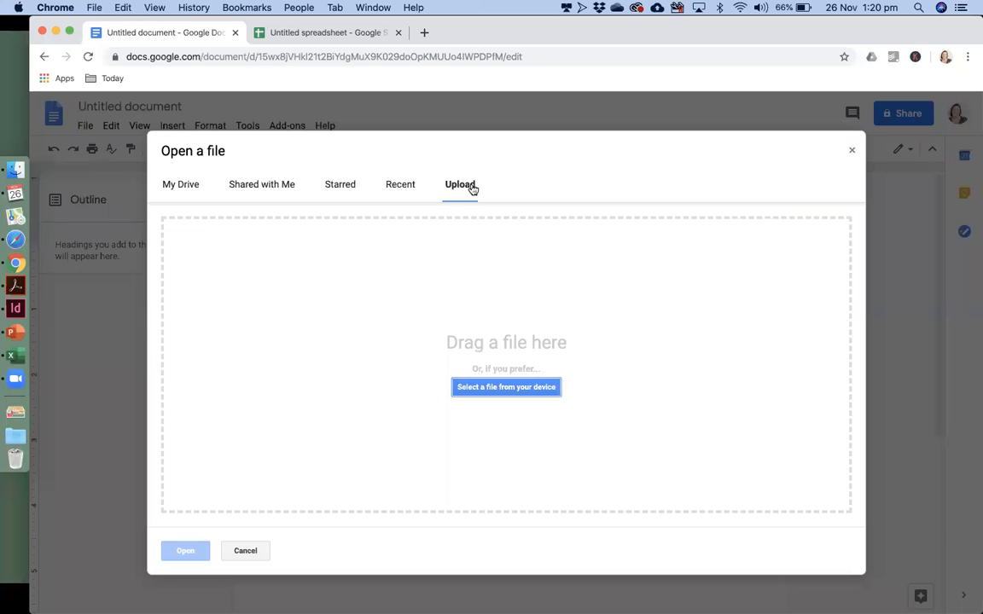
click(488, 390)
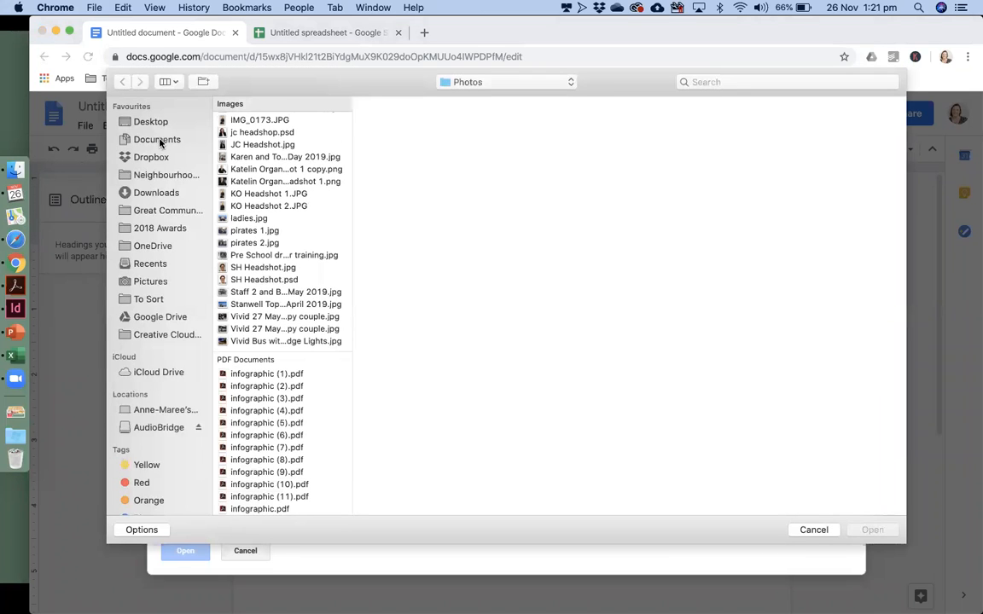
click(154, 157)
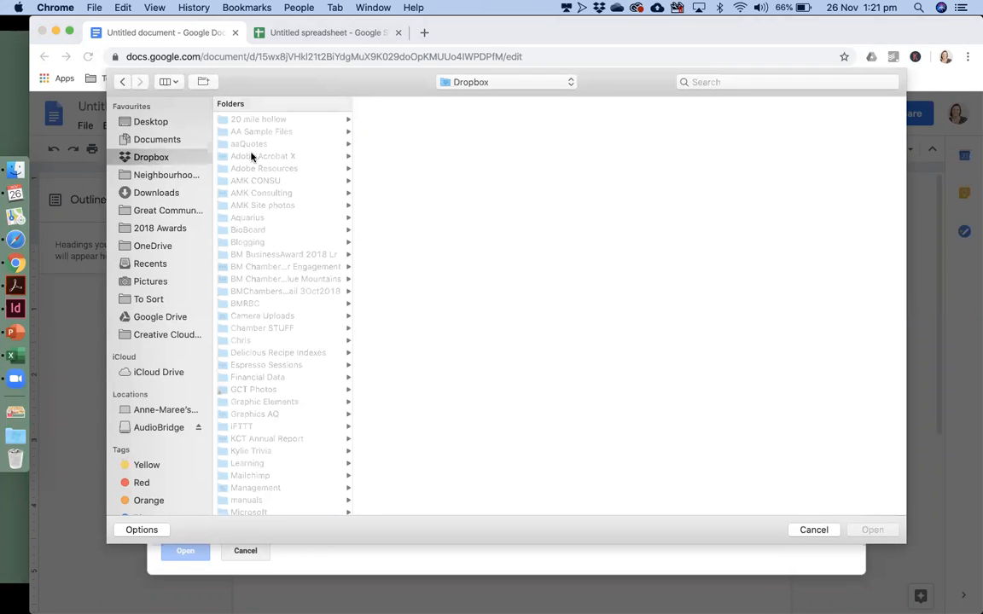
click(258, 120)
scroll(429, 206, down, 8)
click(405, 132)
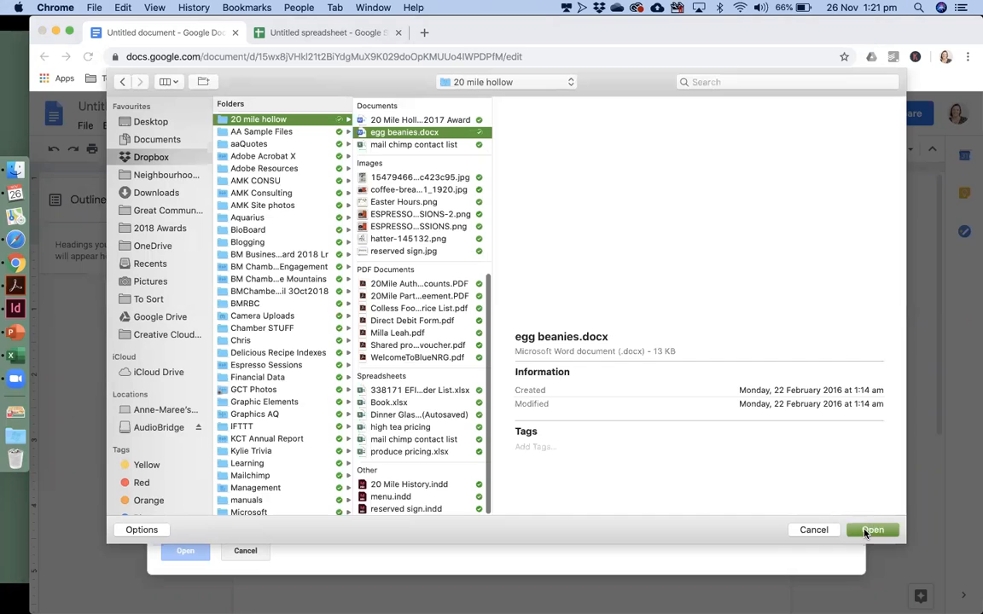
key(Return)
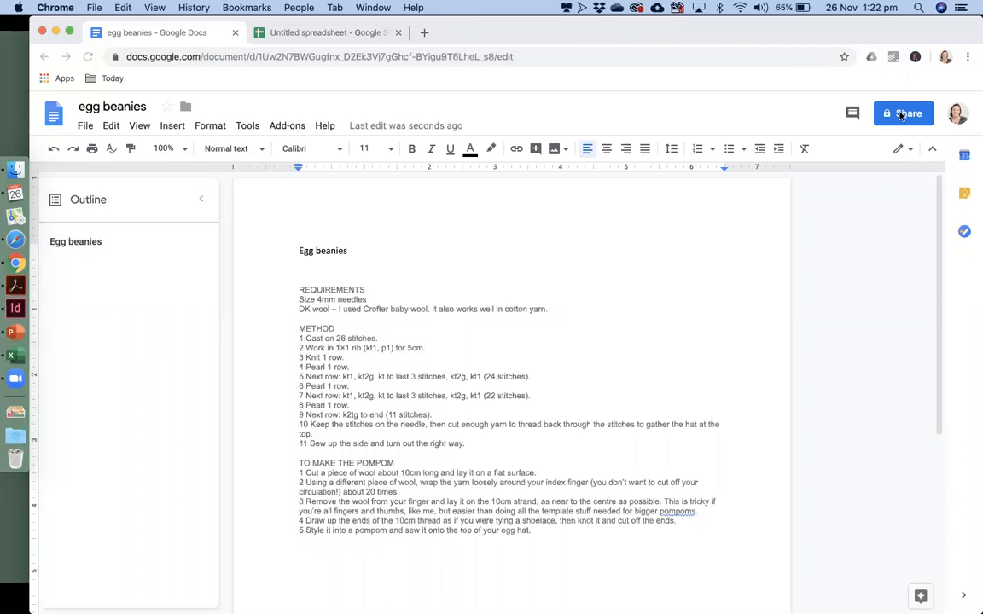
Step: Write a comment on the document title reading "This needs to be updated" and mention the collaborator by e-mail address
click(851, 115)
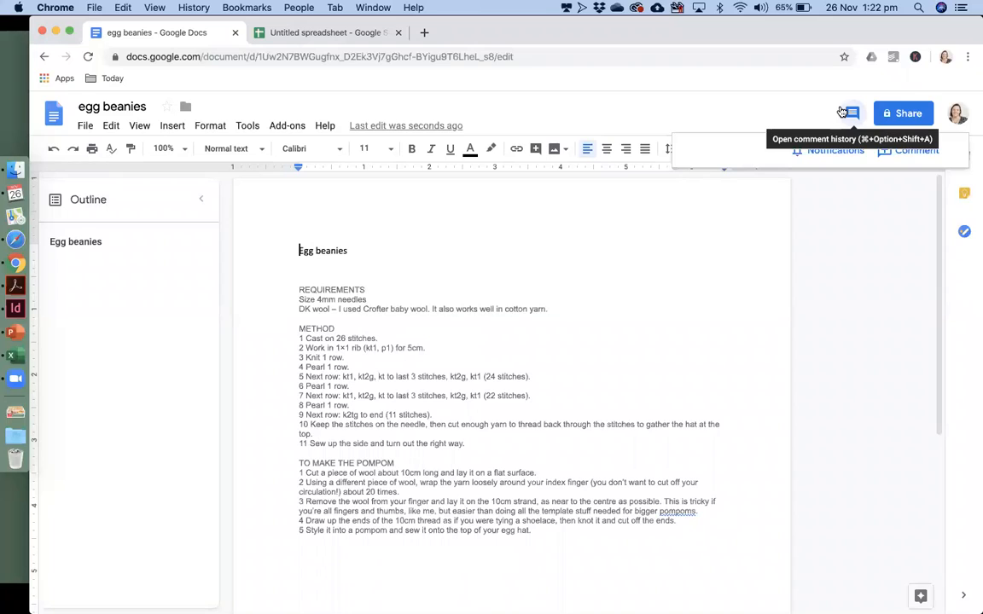
click(898, 154)
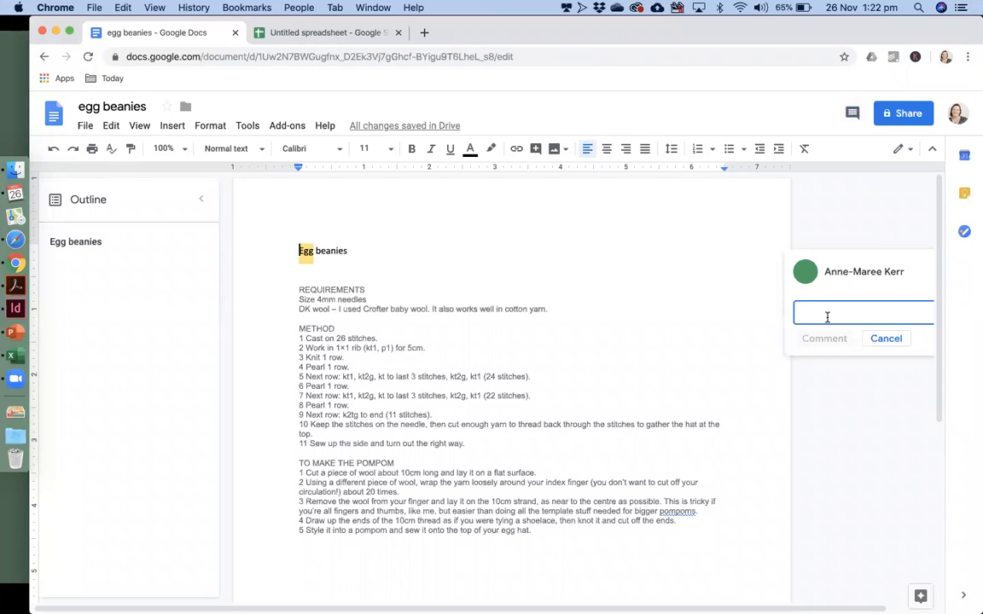
text(This needs to be updated)
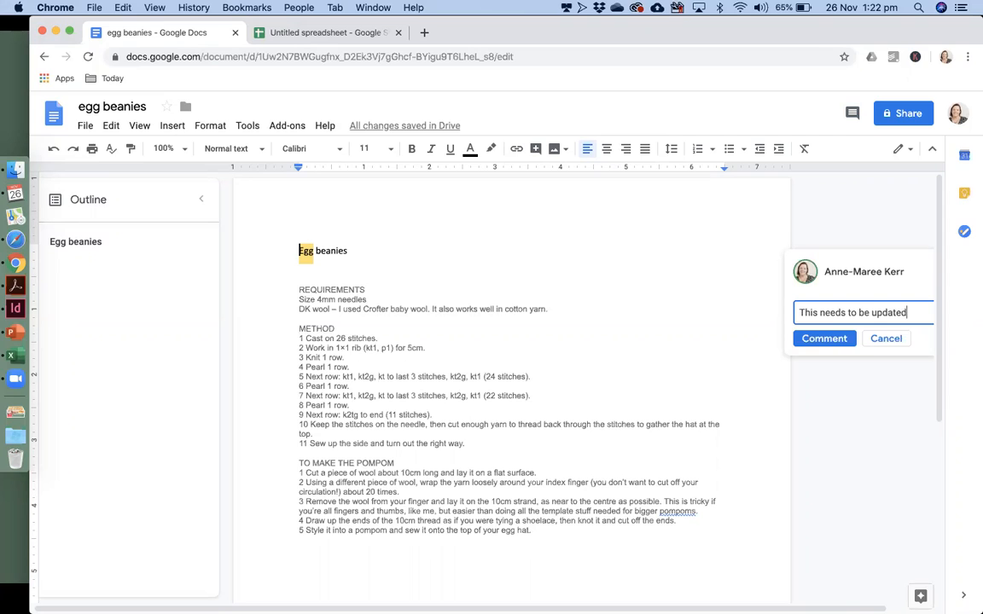
text( @)
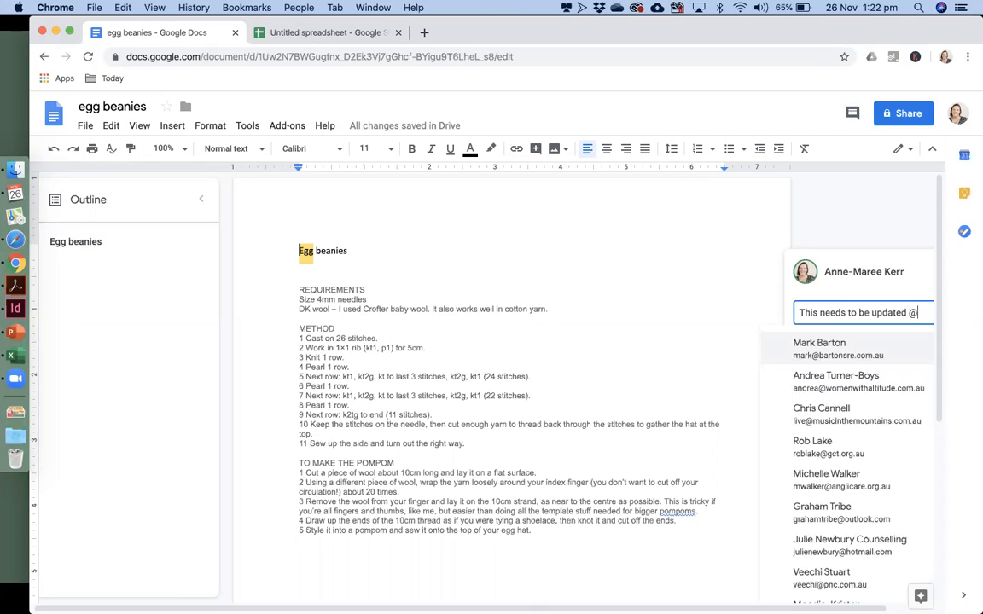
text(cecs)
key(BackSpace)
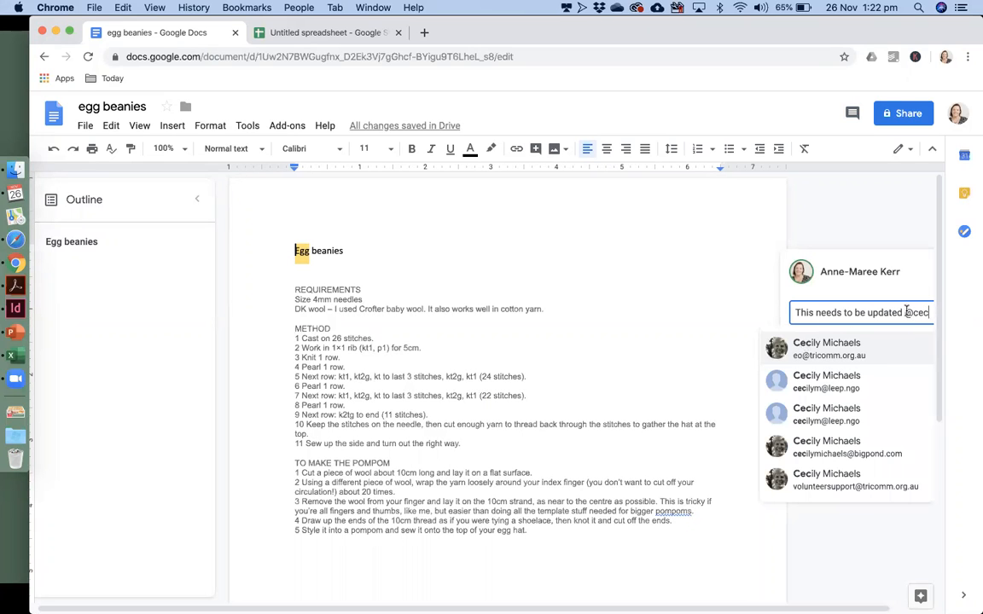
click(841, 390)
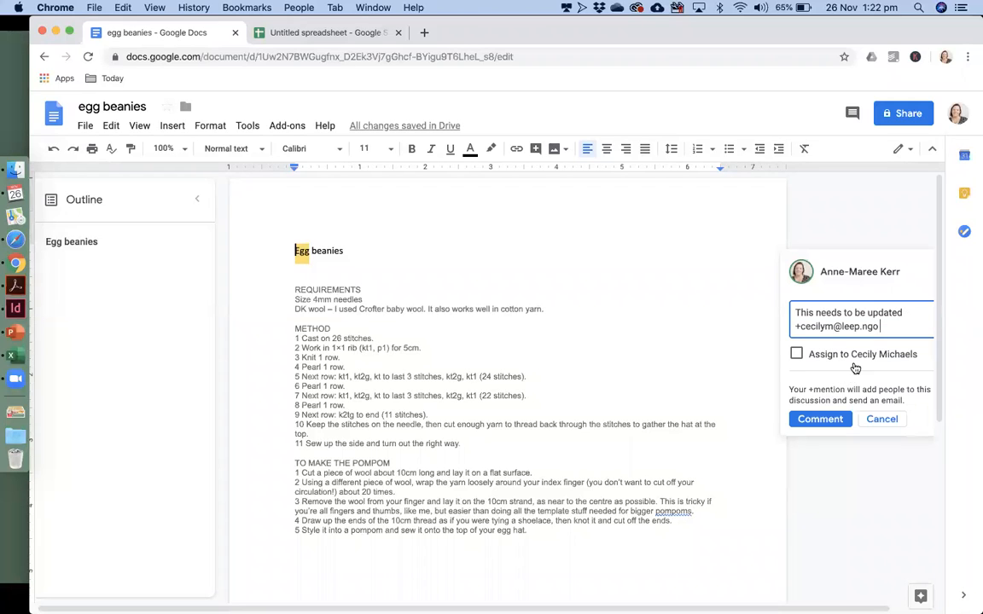
Step: Assign the comment to the mentioned collaborator and share the file with that person with Edit access
click(797, 355)
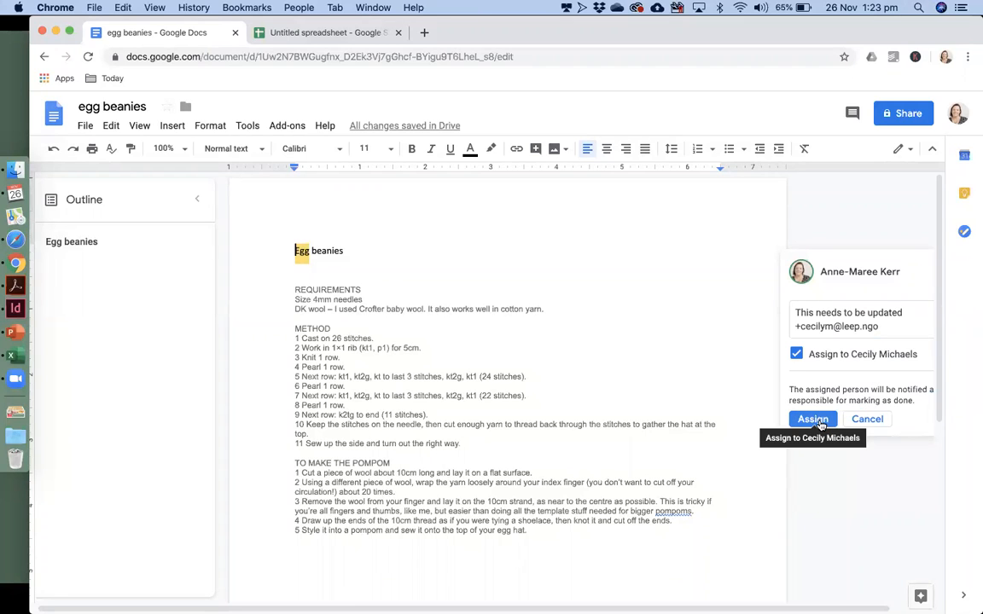
click(819, 421)
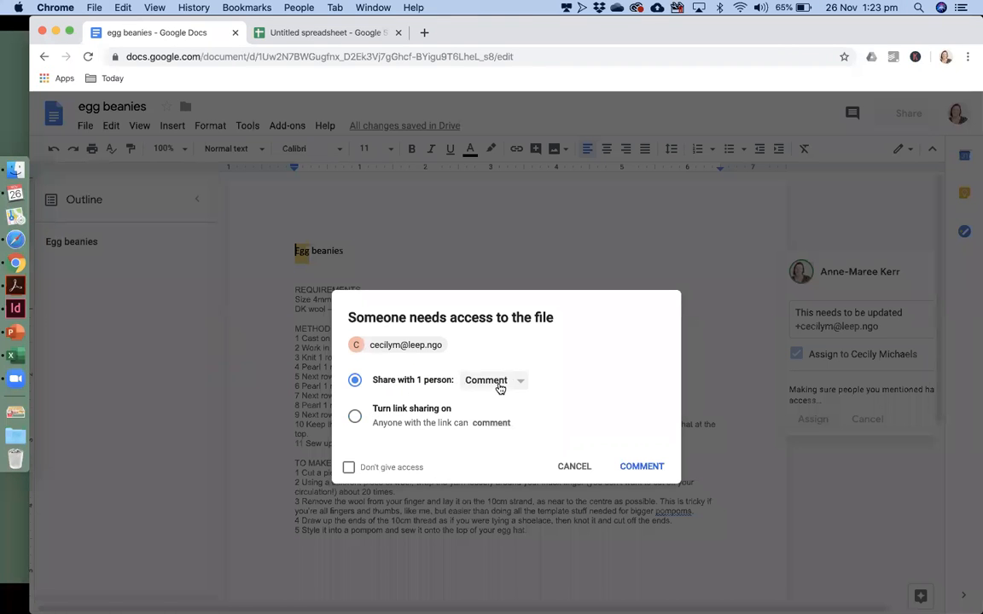
click(499, 390)
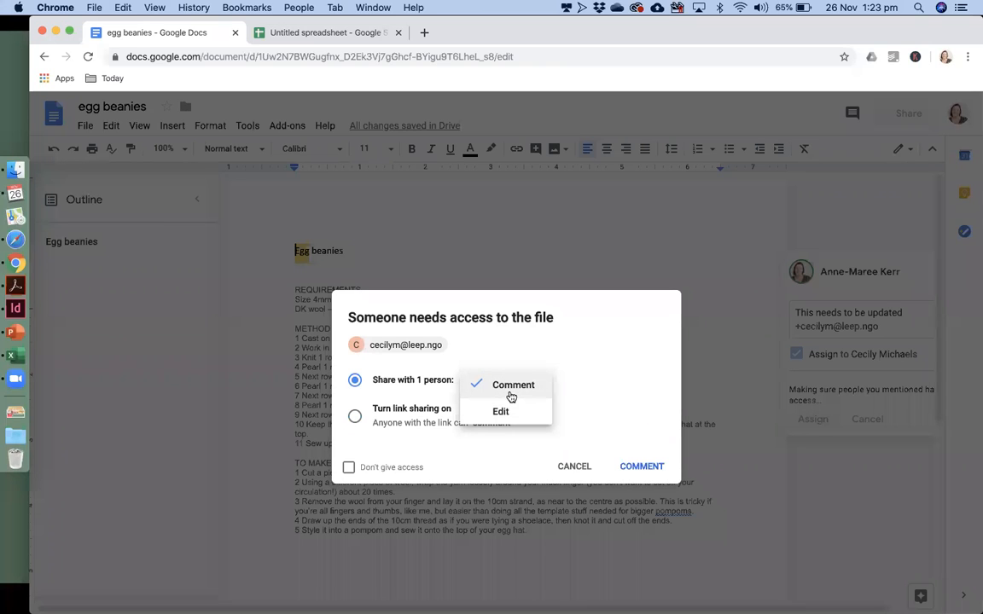
click(509, 415)
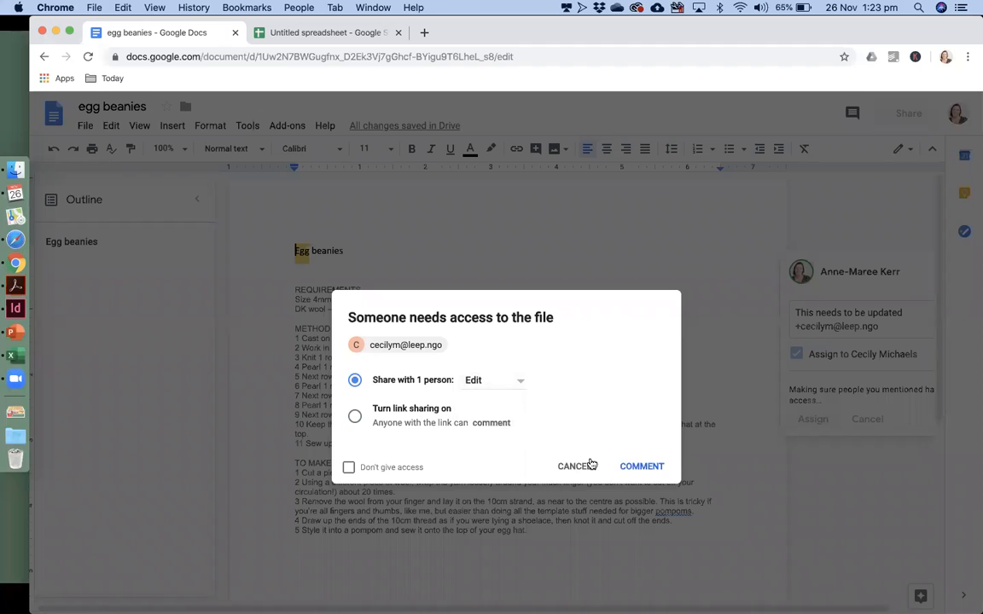
click(631, 467)
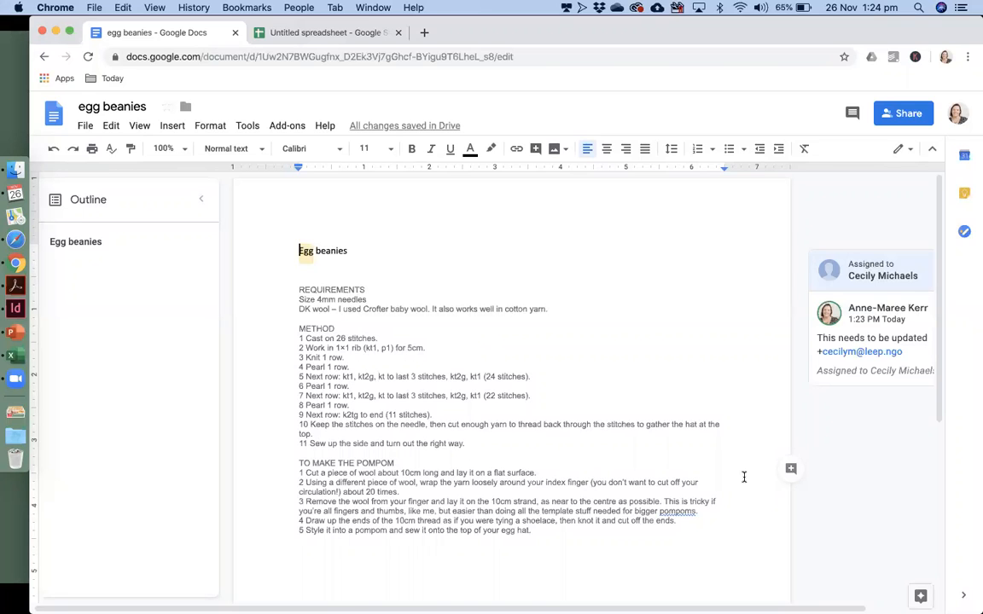
Step: Make the egg beanies document available offline
click(83, 126)
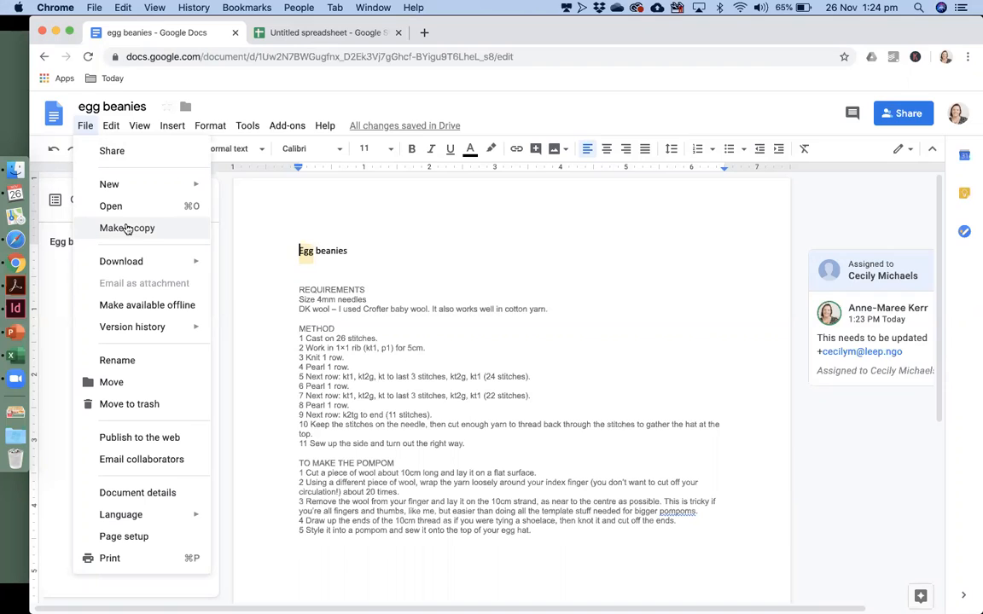
click(851, 27)
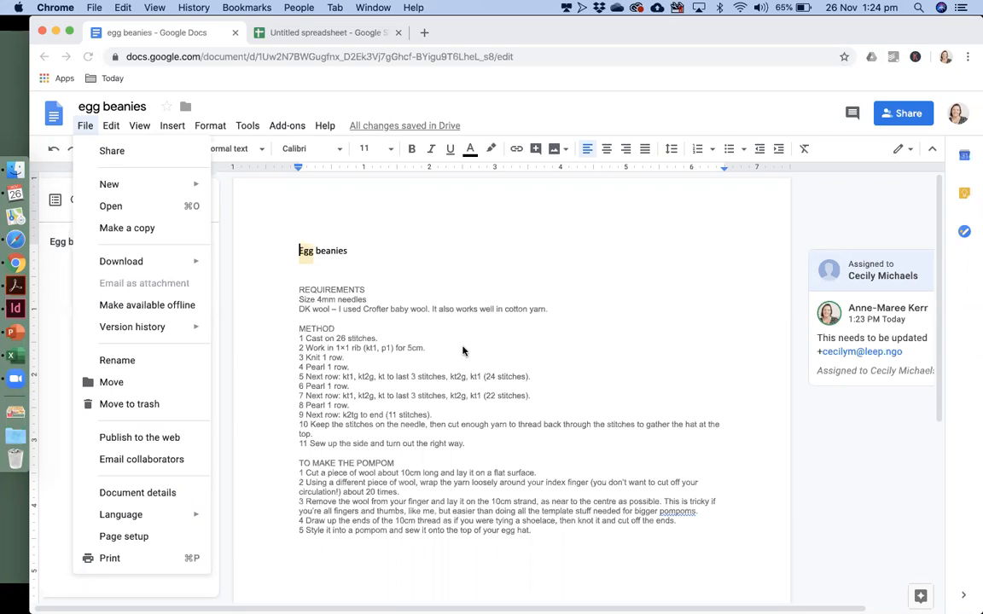
click(139, 263)
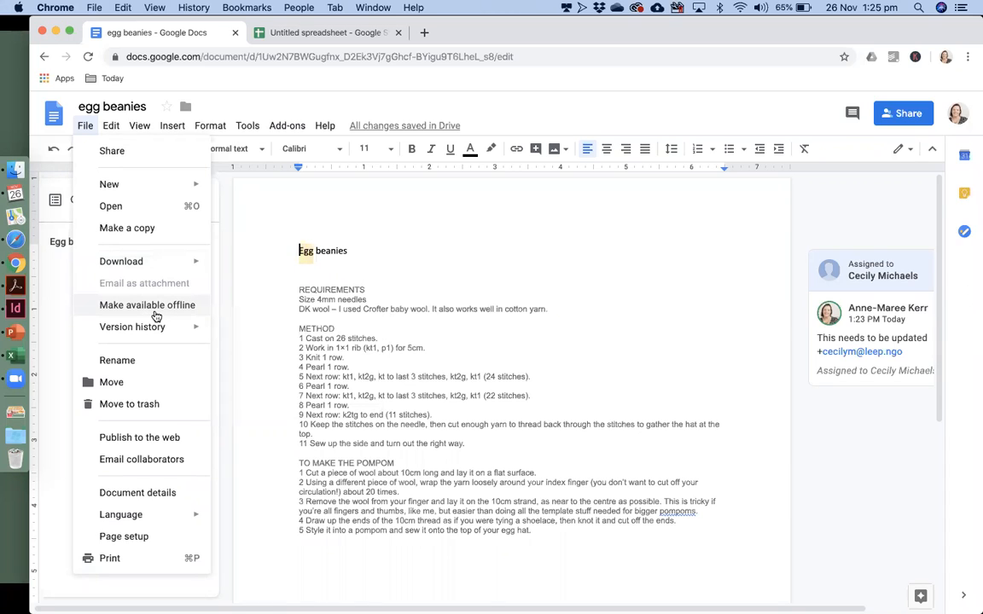
click(156, 308)
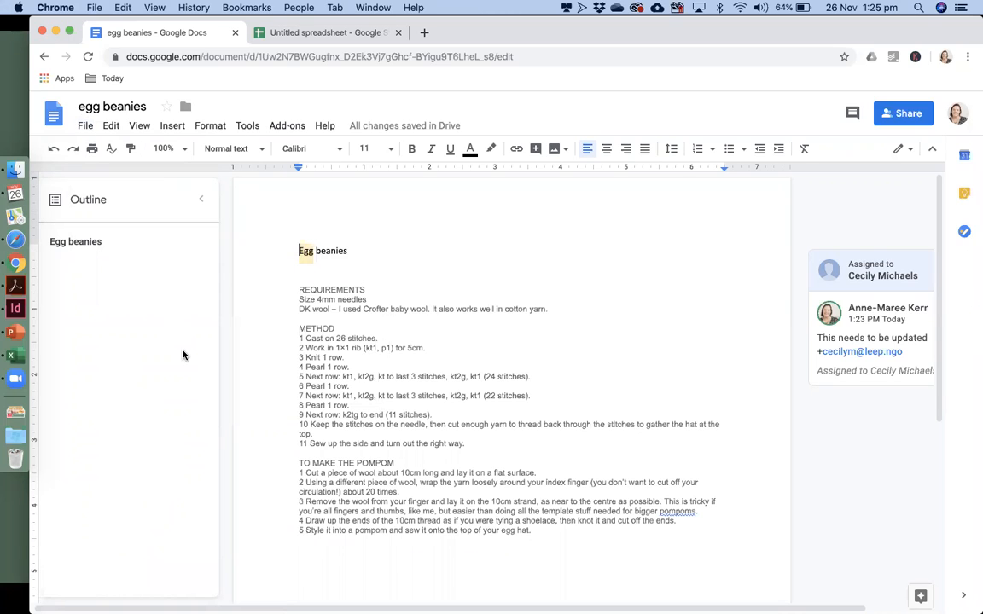
Step: View the document's version history and return to the document
click(86, 126)
mouse_move(143, 333)
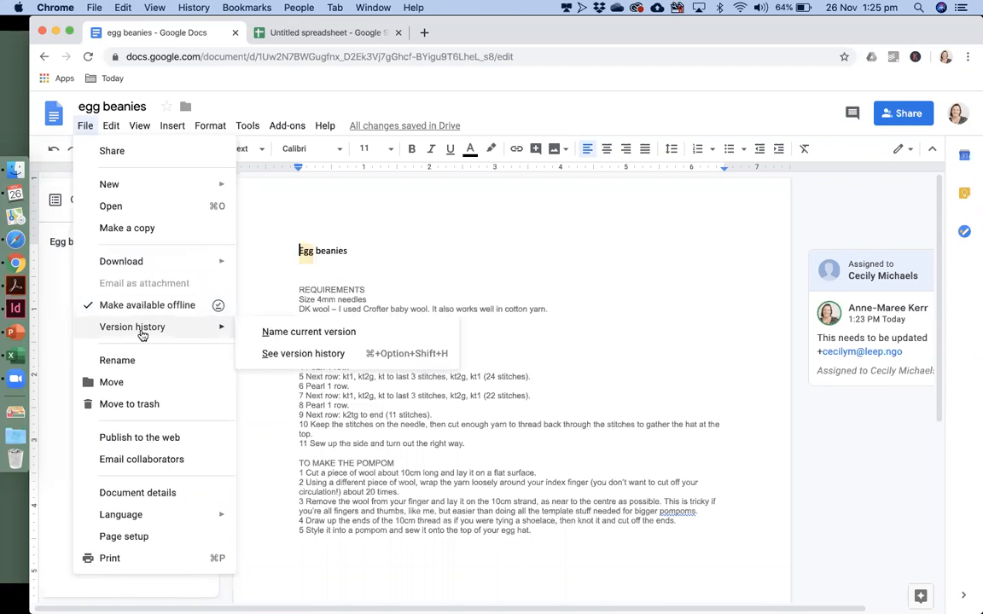
click(271, 356)
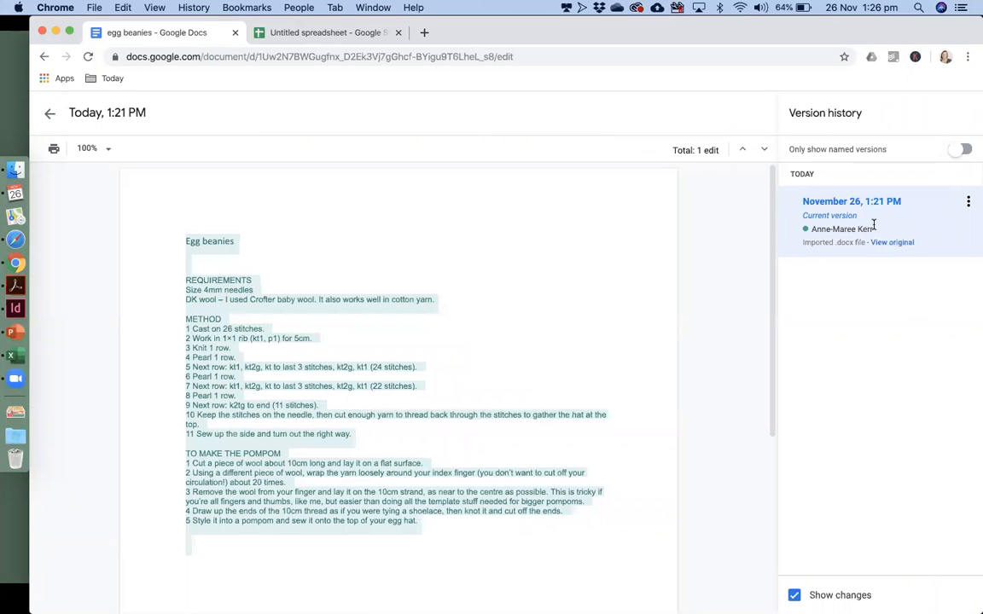
click(53, 119)
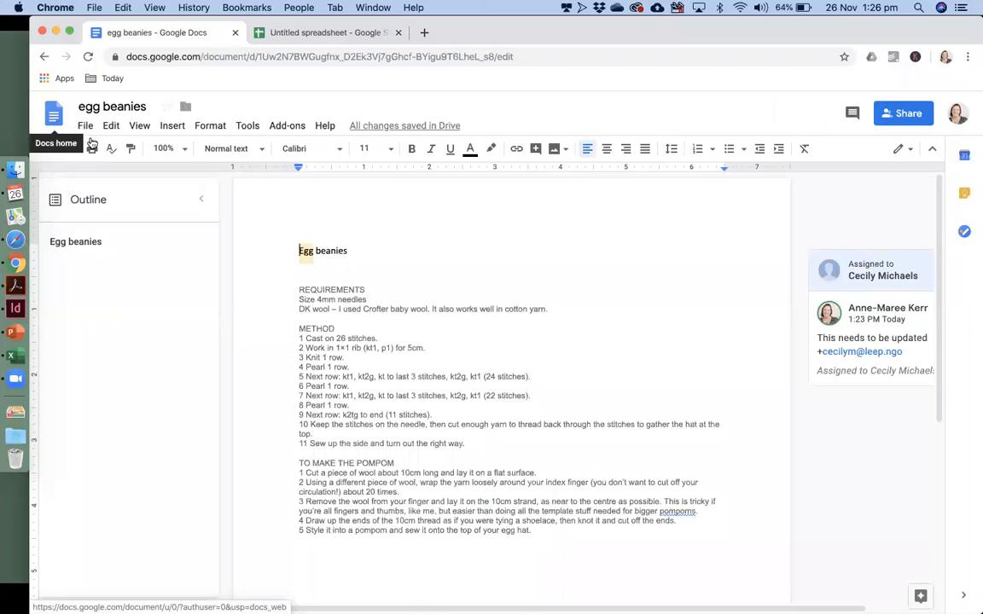
Step: Review the message form for emailing the document's collaborators and close it without sending
click(86, 126)
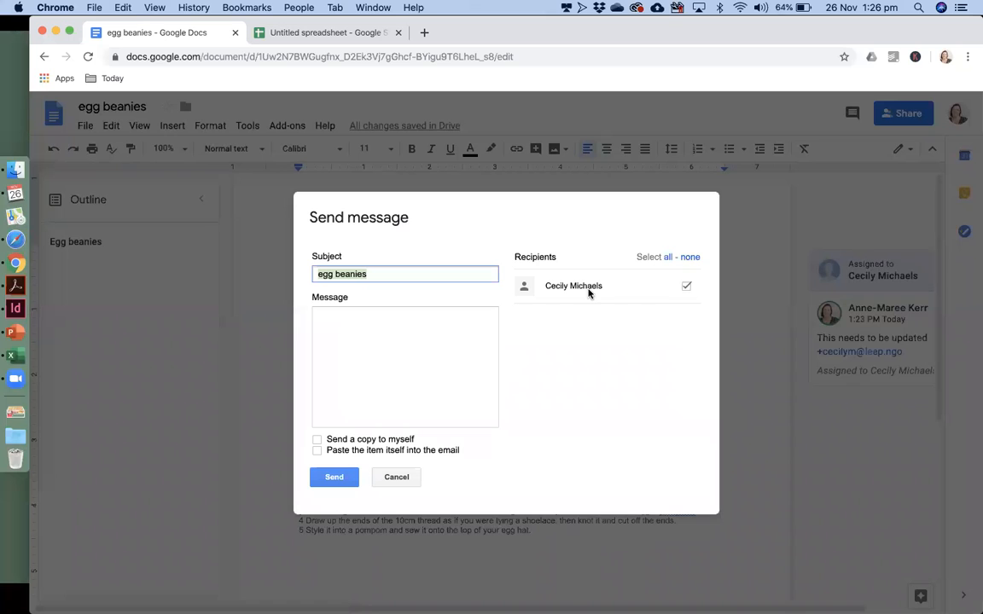
click(416, 338)
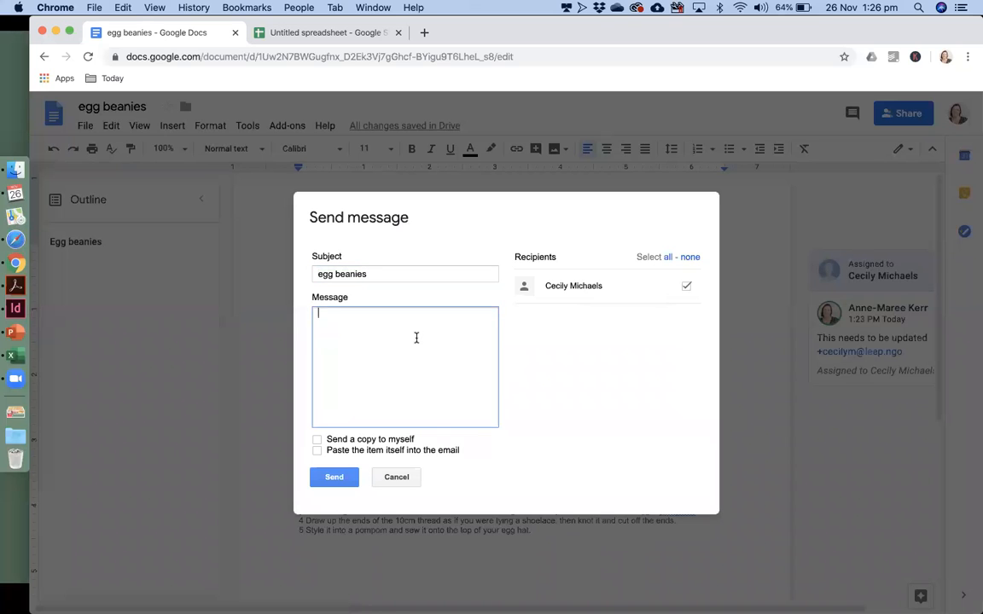
click(396, 479)
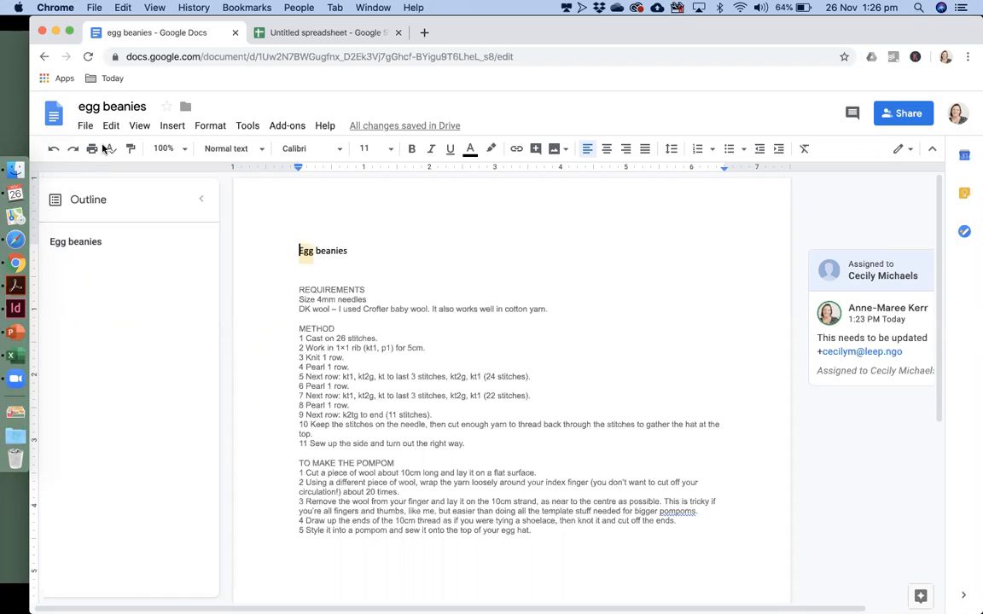
Step: Examine the options for inserting images, drawings, charts, headers and footers, page numbers and breaks
click(85, 126)
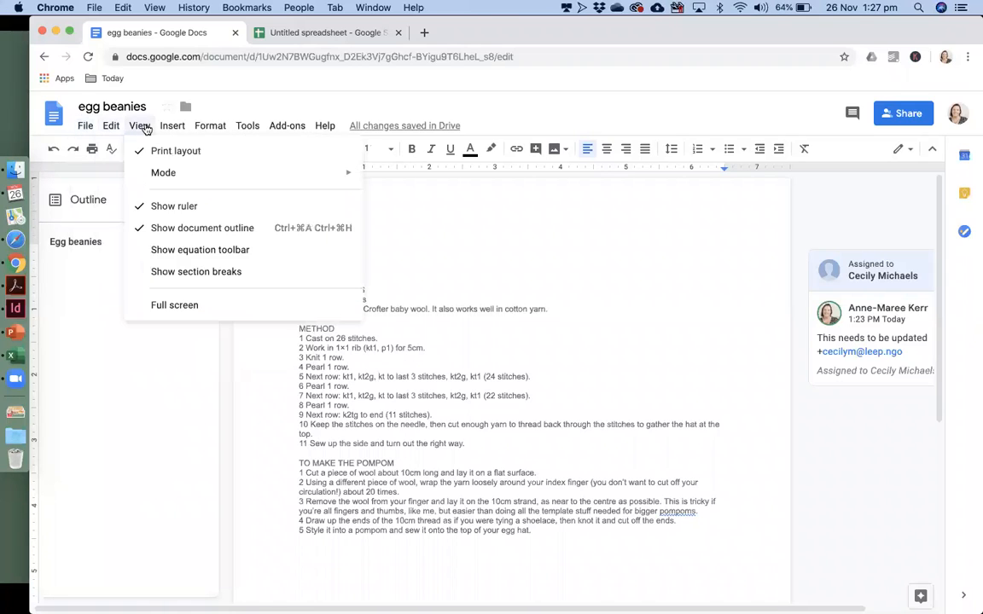
mouse_move(176, 133)
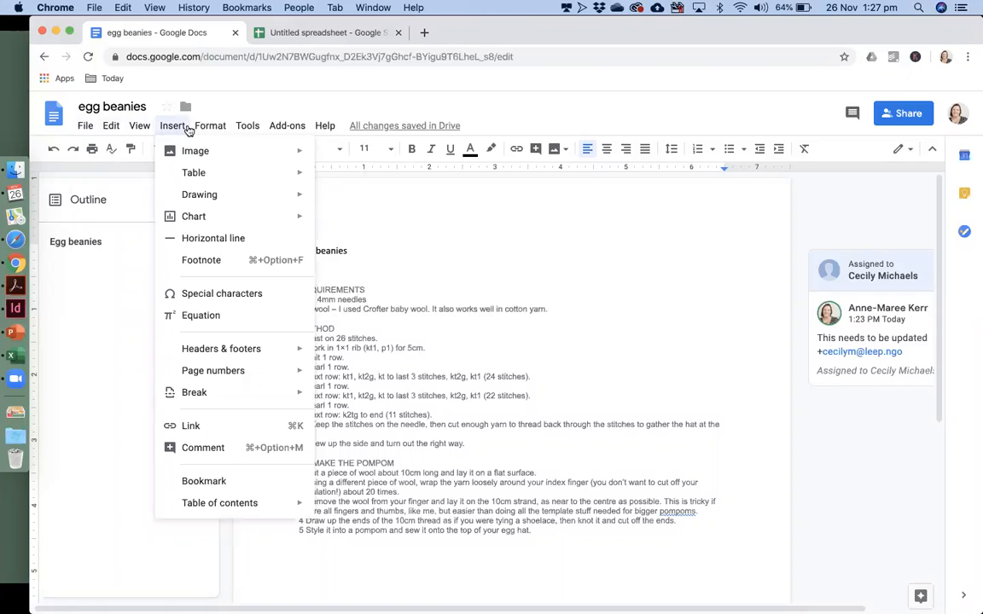
mouse_move(196, 152)
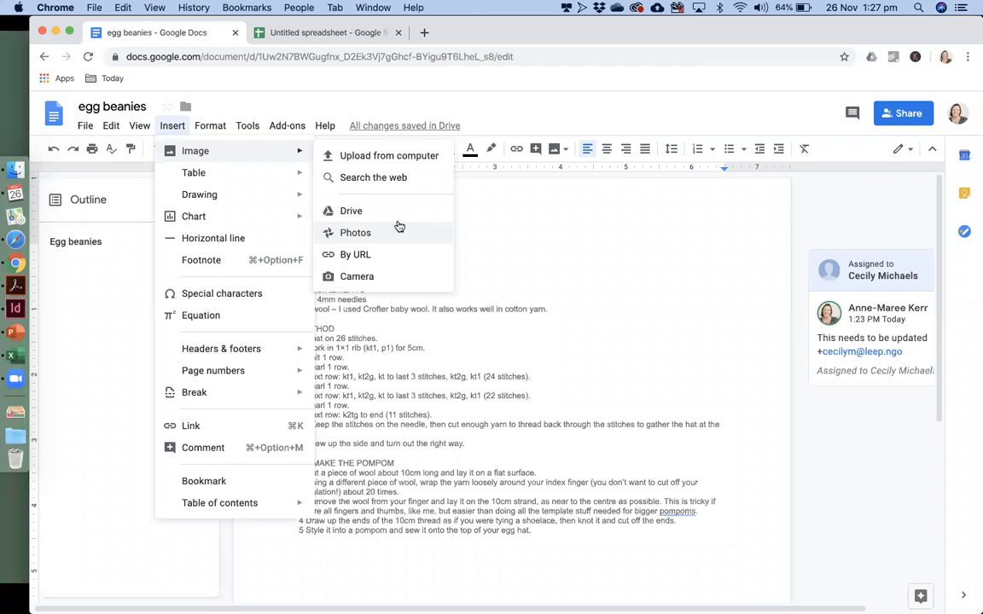
mouse_move(283, 192)
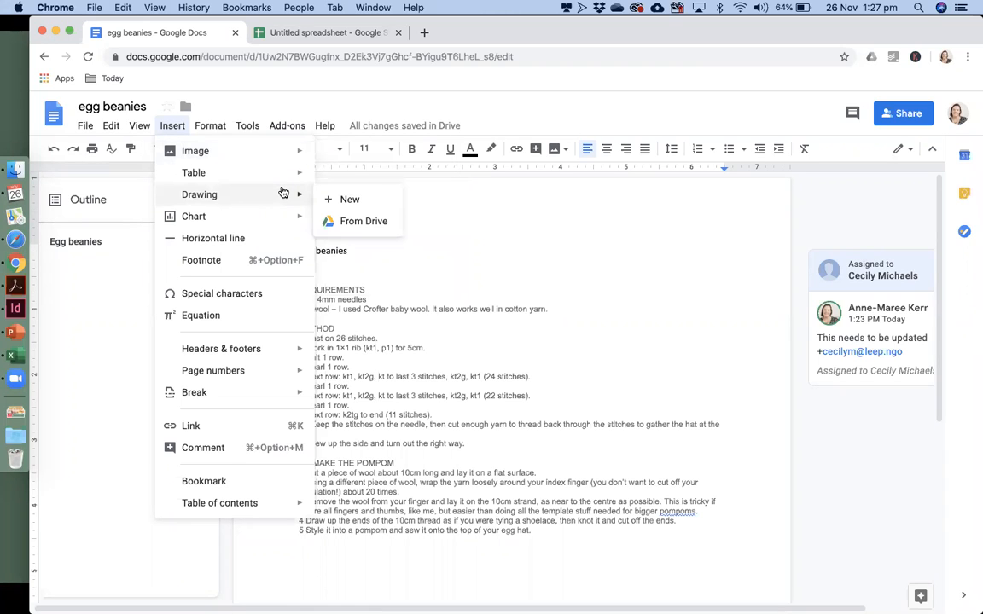
mouse_move(284, 220)
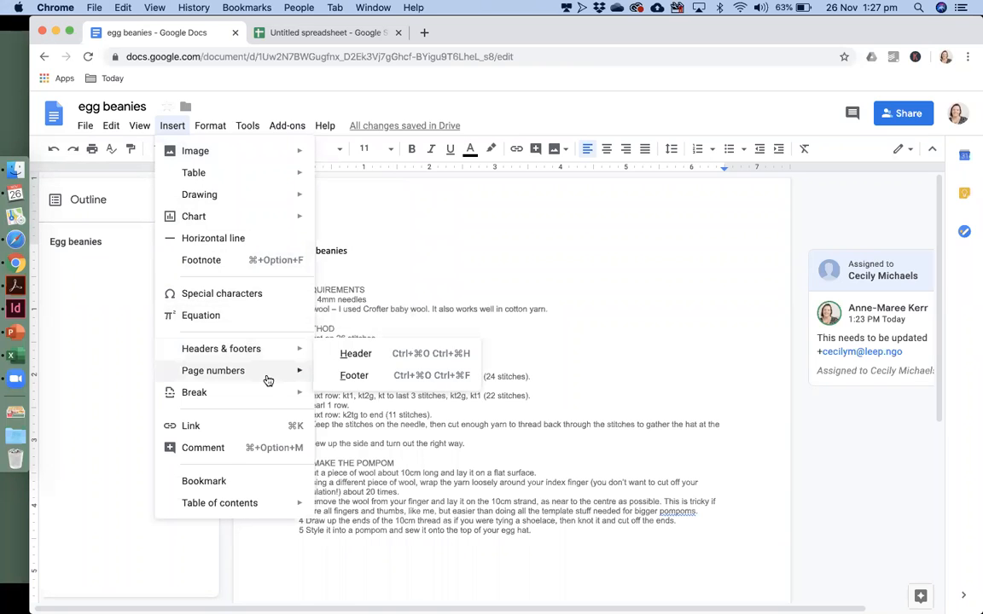
mouse_move(266, 376)
mouse_move(273, 394)
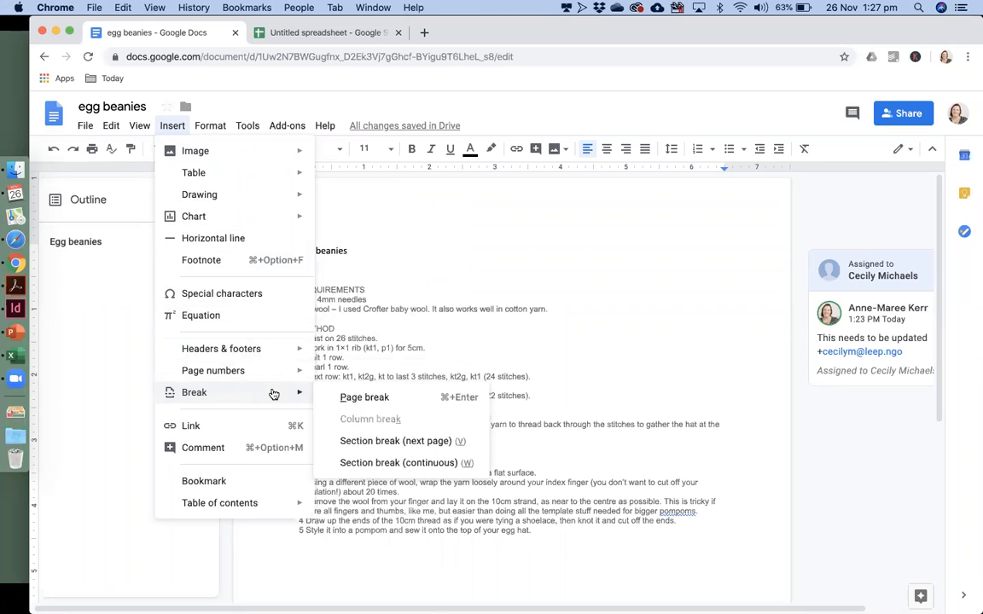
click(320, 484)
Step: Insert a blank line above the "Egg beanies" title and place the cursor there
click(300, 251)
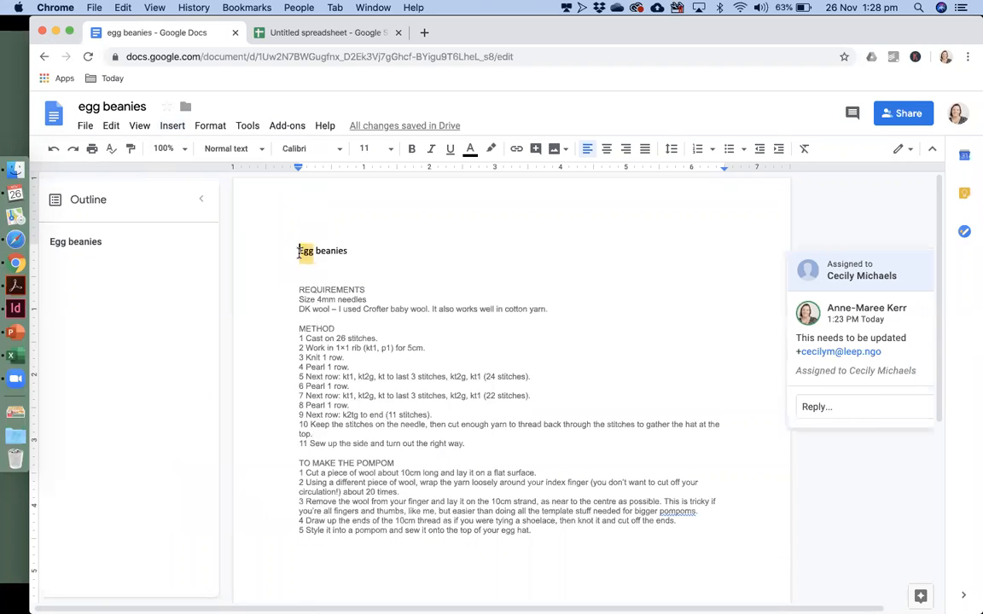
key(Return)
click(274, 204)
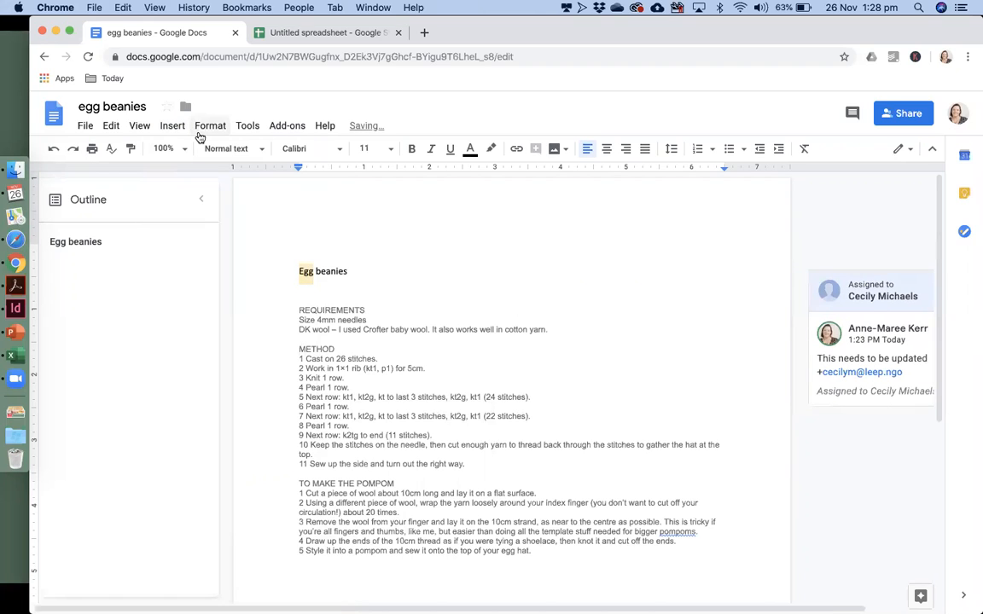
Step: Apply the Heading 1 style to the "Egg beanies" title
click(302, 271)
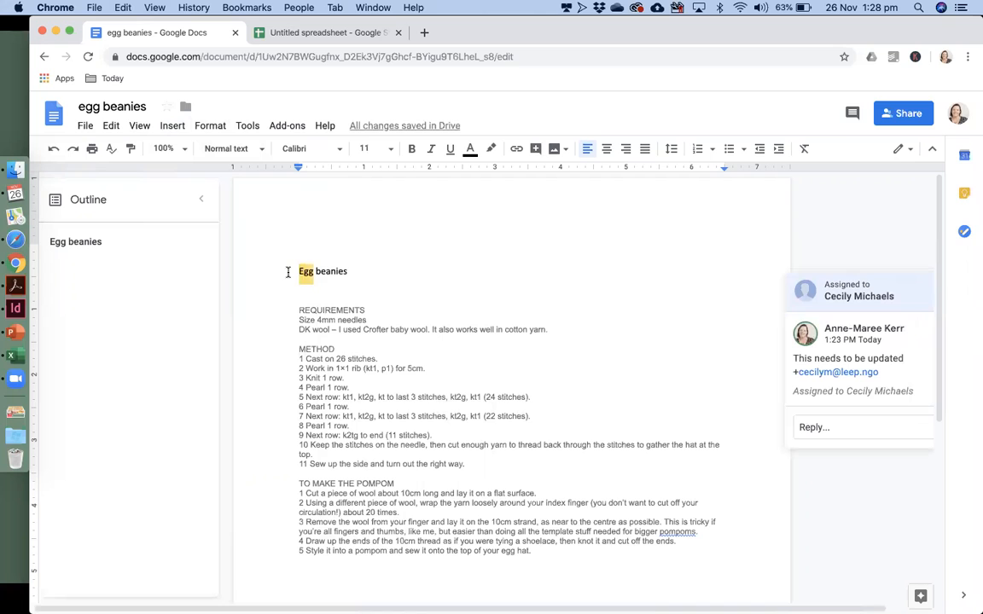
triple_click(317, 269)
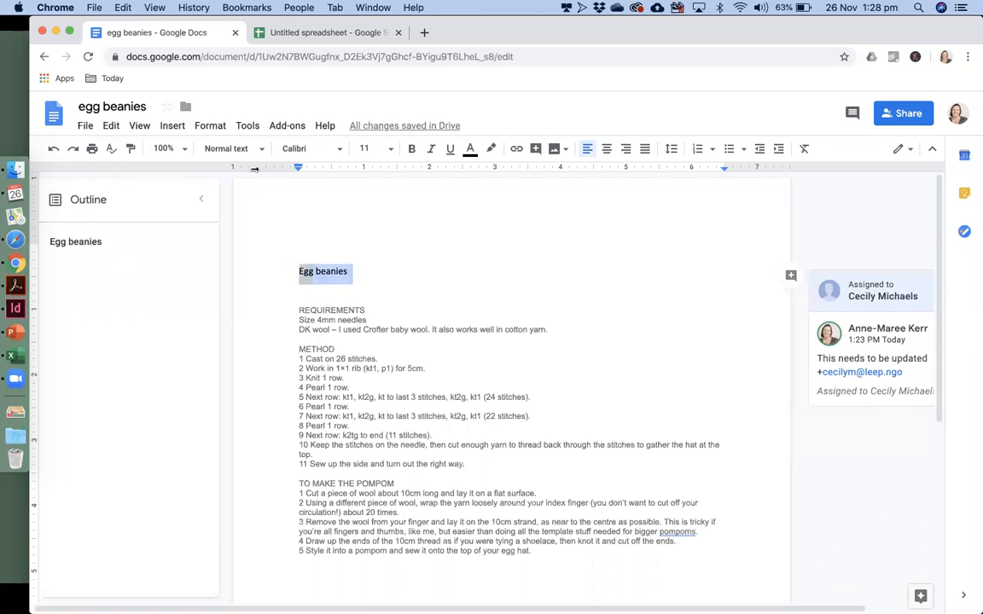
click(229, 148)
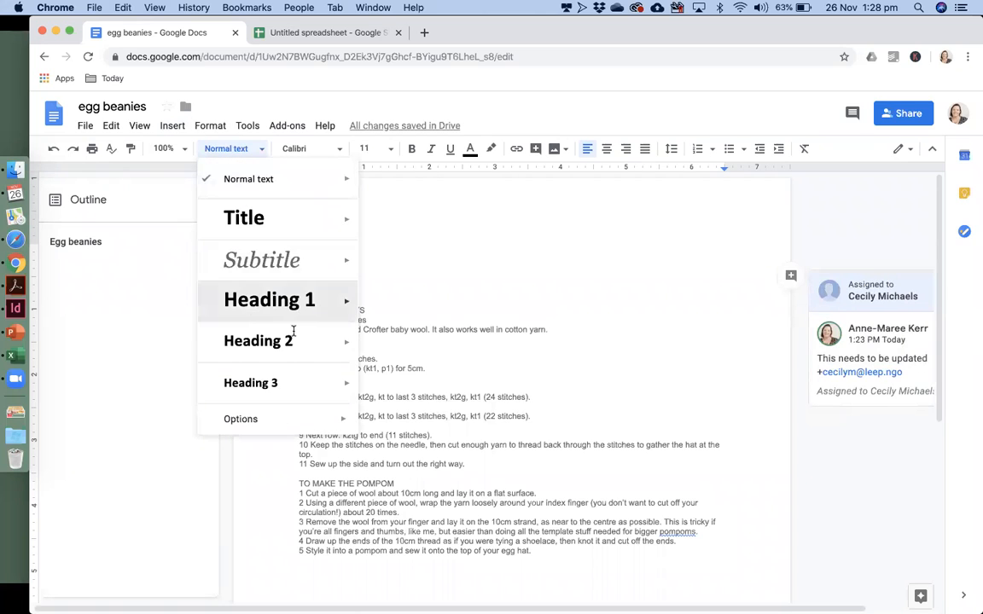
click(291, 317)
Step: Apply the Heading 2 style to the REQUIREMENTS section, including its needle and wool lines
drag(314, 336, 546, 358)
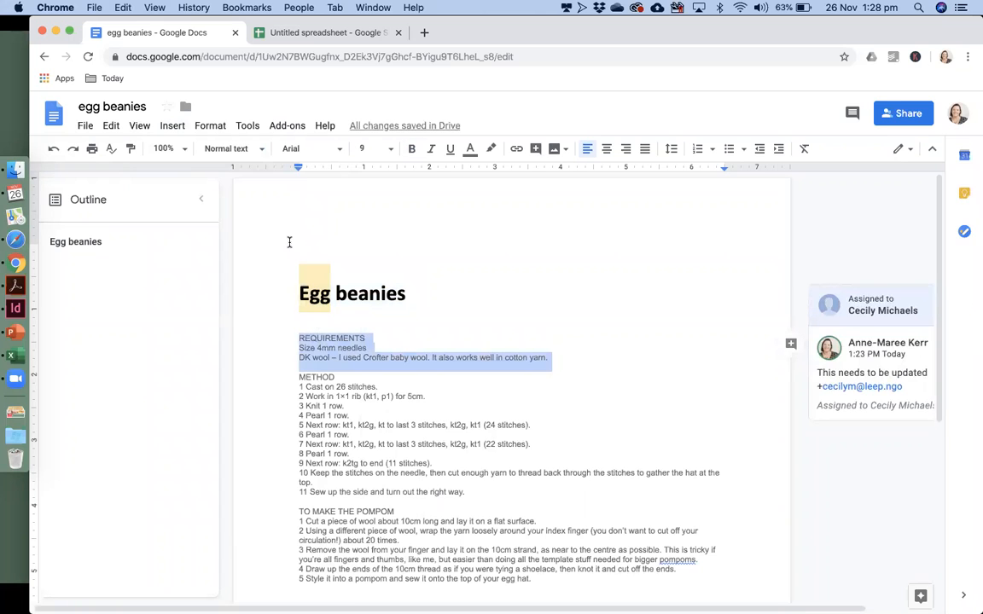
click(241, 148)
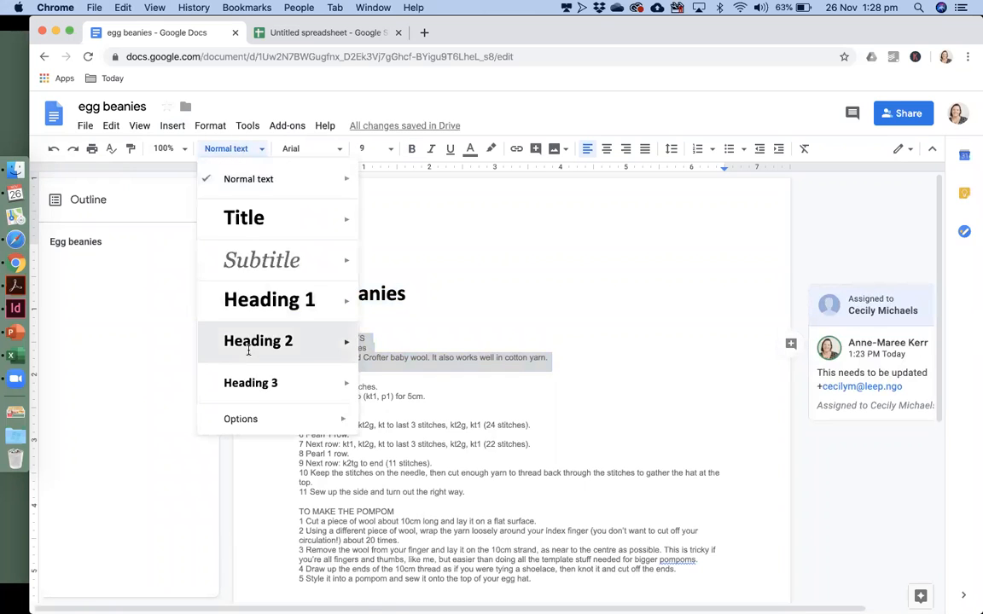
click(250, 341)
Step: Apply the Heading 2 style to the "TO MAKE THE POMPOM" paragraph
scroll(330, 416, down, 2)
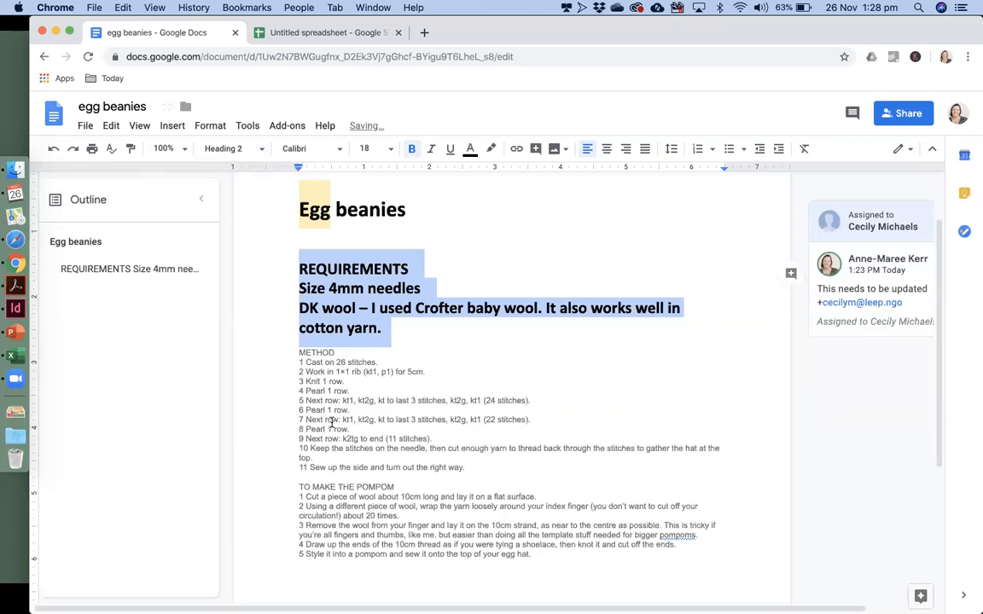
scroll(328, 375, down, 1)
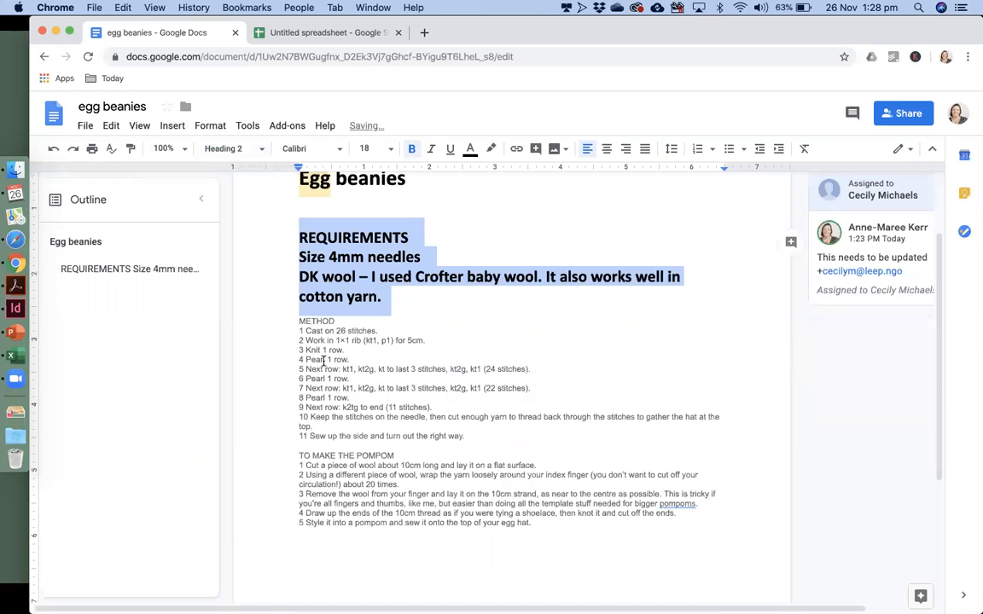
scroll(296, 412, down, 1)
triple_click(286, 424)
click(285, 424)
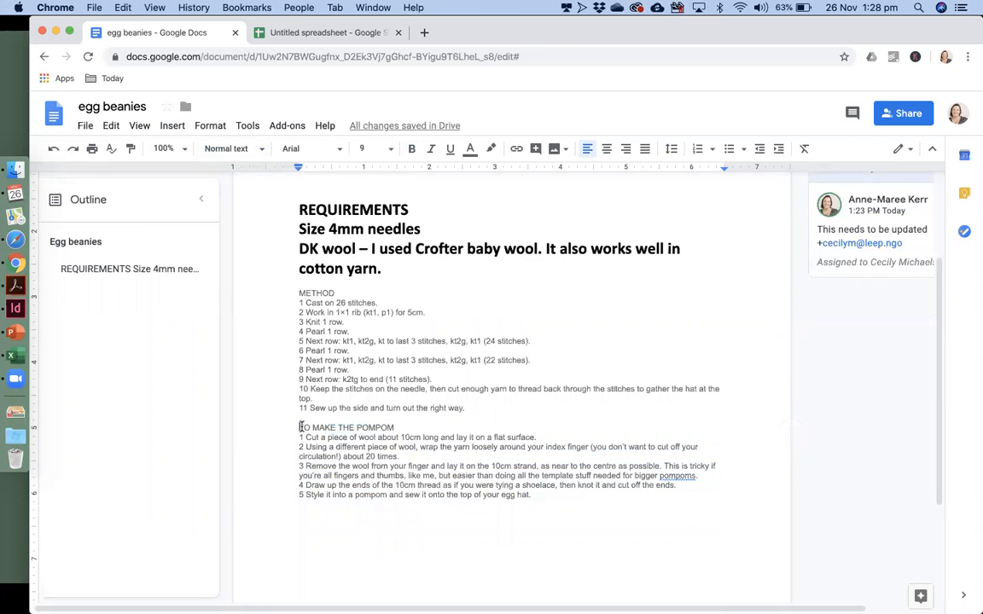
shift+click(392, 426)
key(shift+Right)
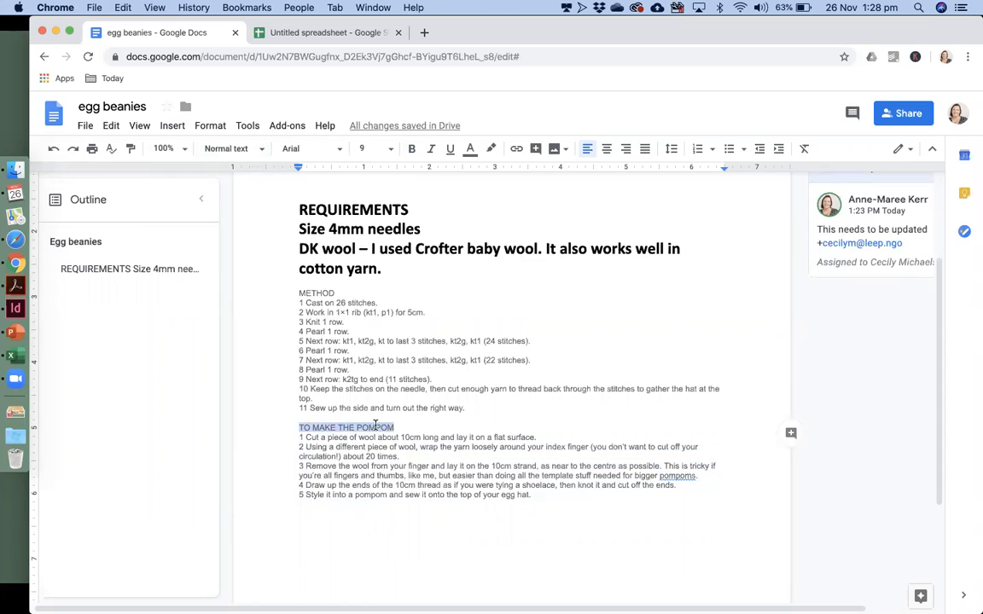
click(205, 149)
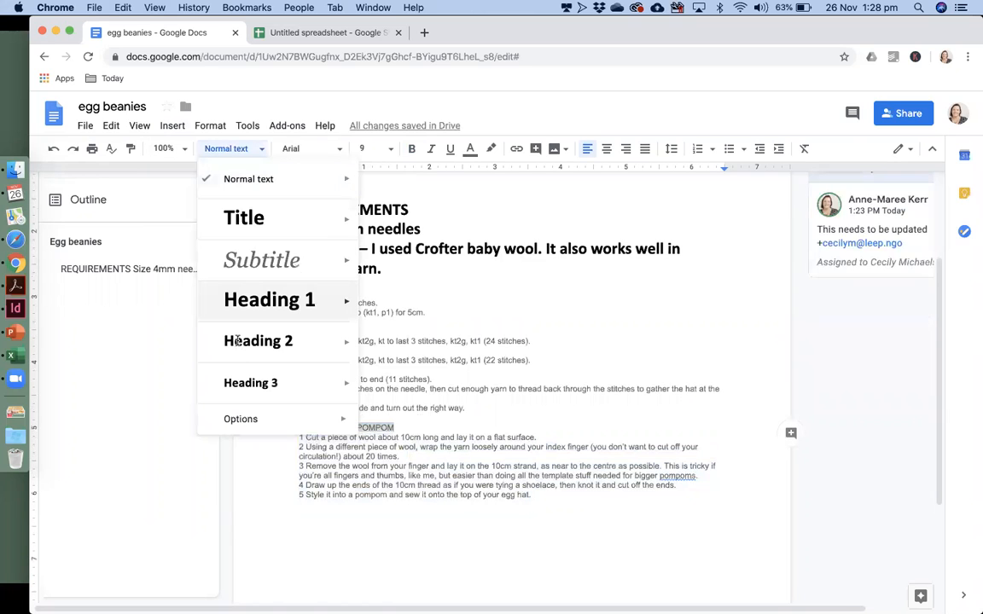
key(Down)
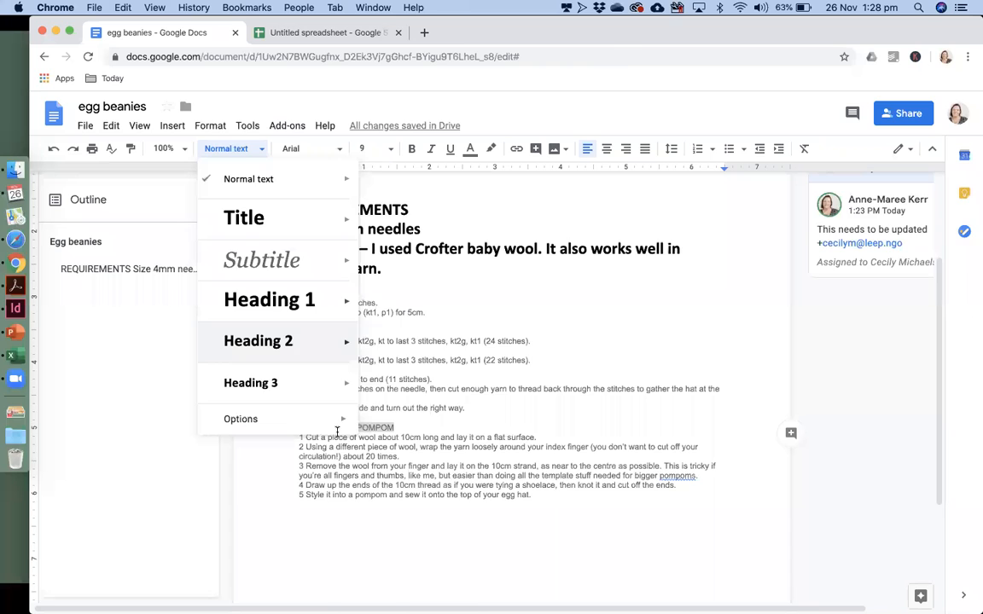
key(Return)
Step: Insert a table of contents with page numbers on the blank line above the title and check it against the document
scroll(332, 339, up, 5)
click(318, 188)
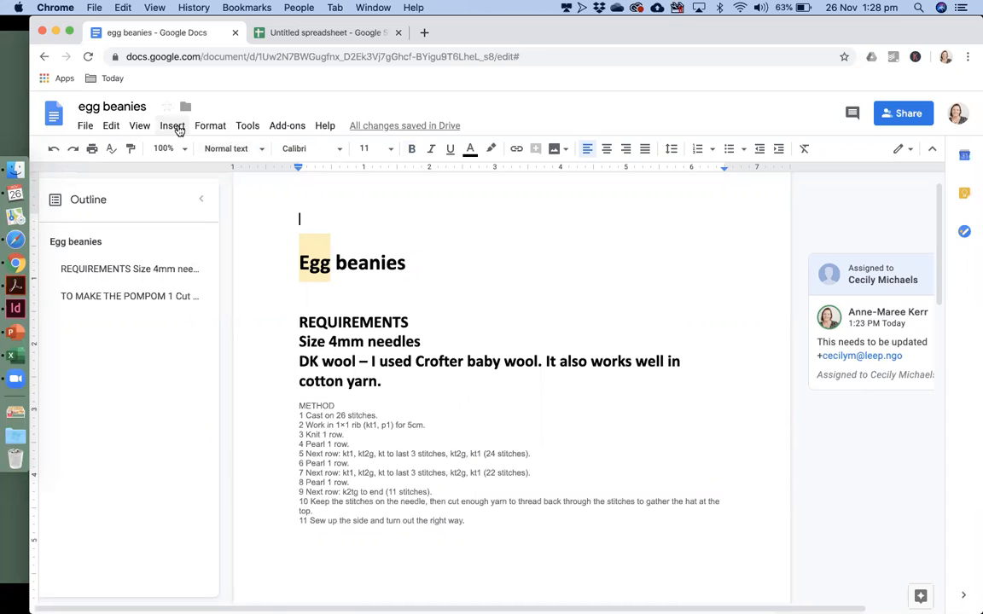
click(173, 127)
mouse_move(256, 505)
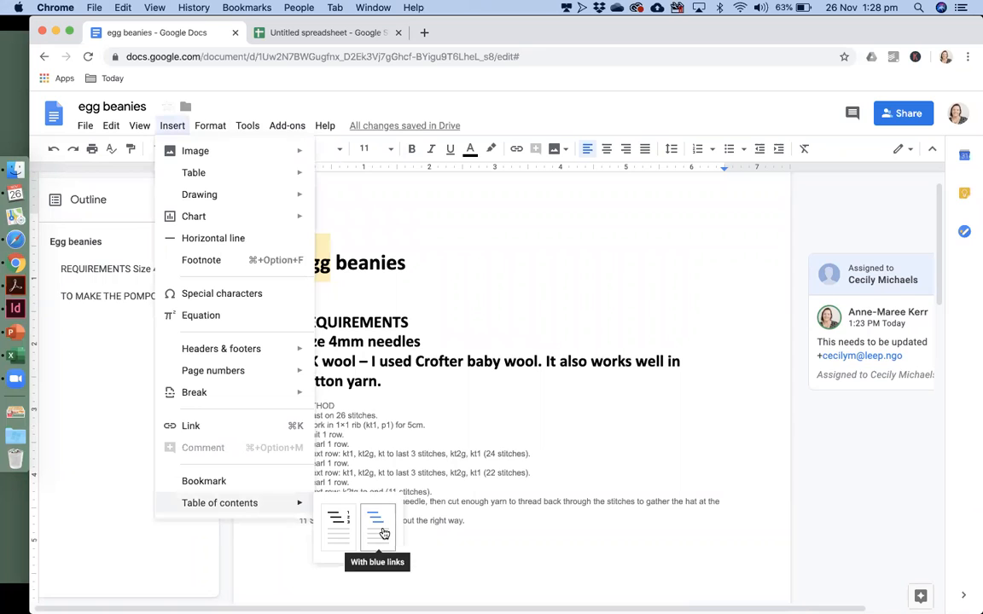
click(340, 537)
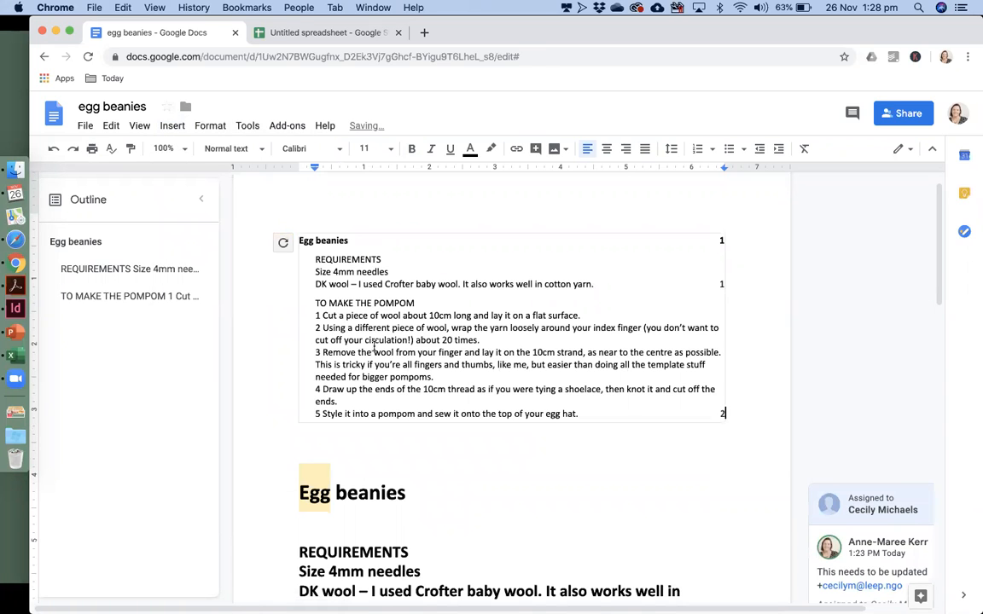
scroll(375, 353, down, 10)
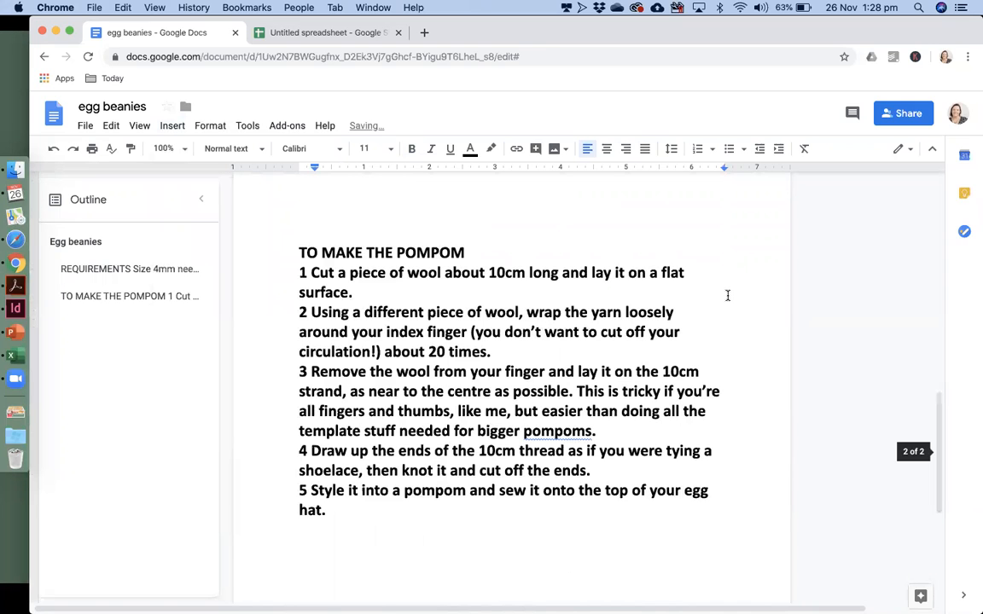
scroll(614, 298, up, 10)
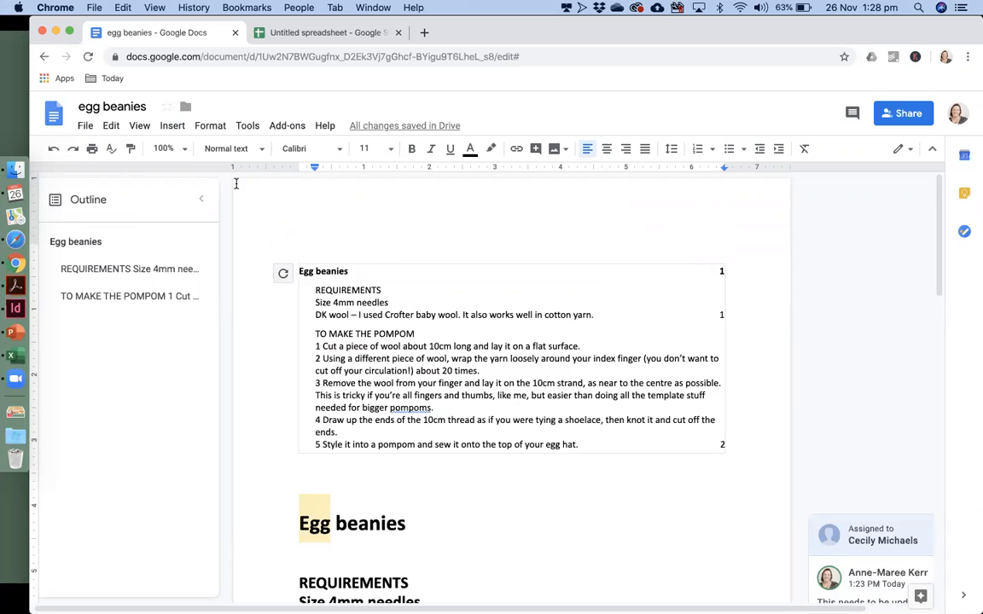
Step: Examine the text formatting options and the available document tools
click(210, 126)
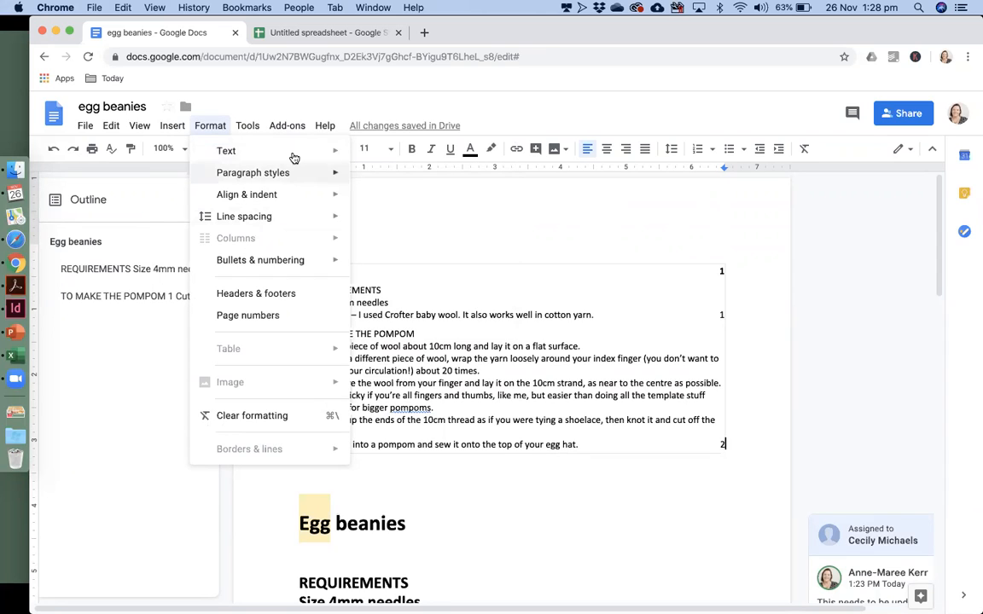
mouse_move(293, 156)
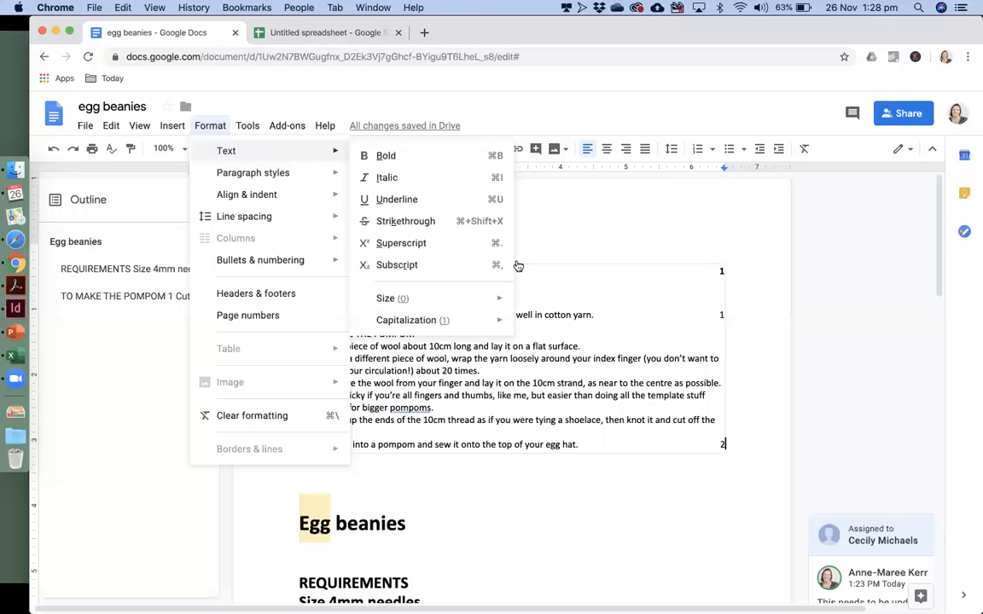
click(423, 196)
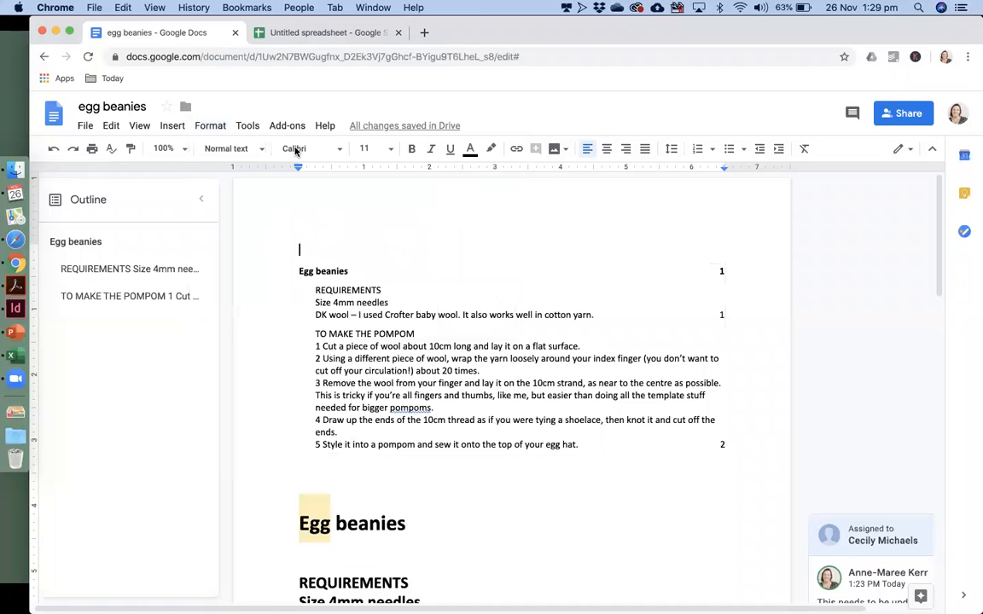
click(249, 128)
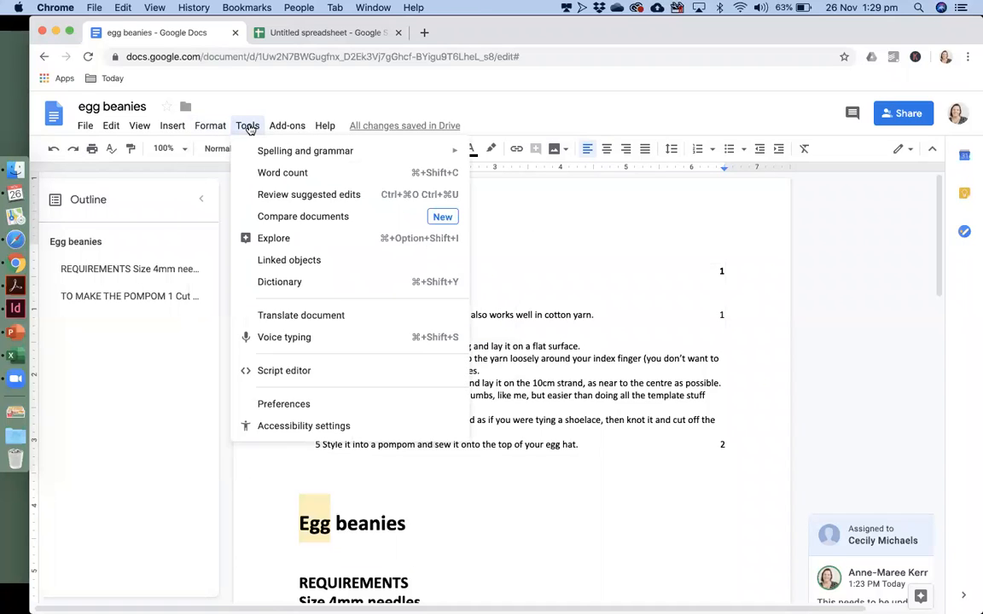
mouse_move(260, 153)
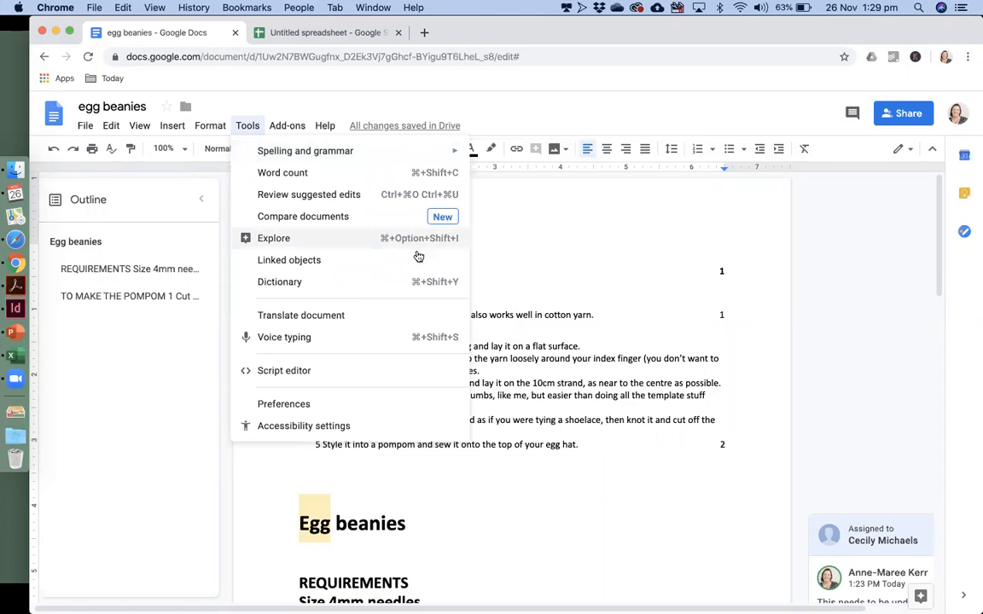
click(573, 331)
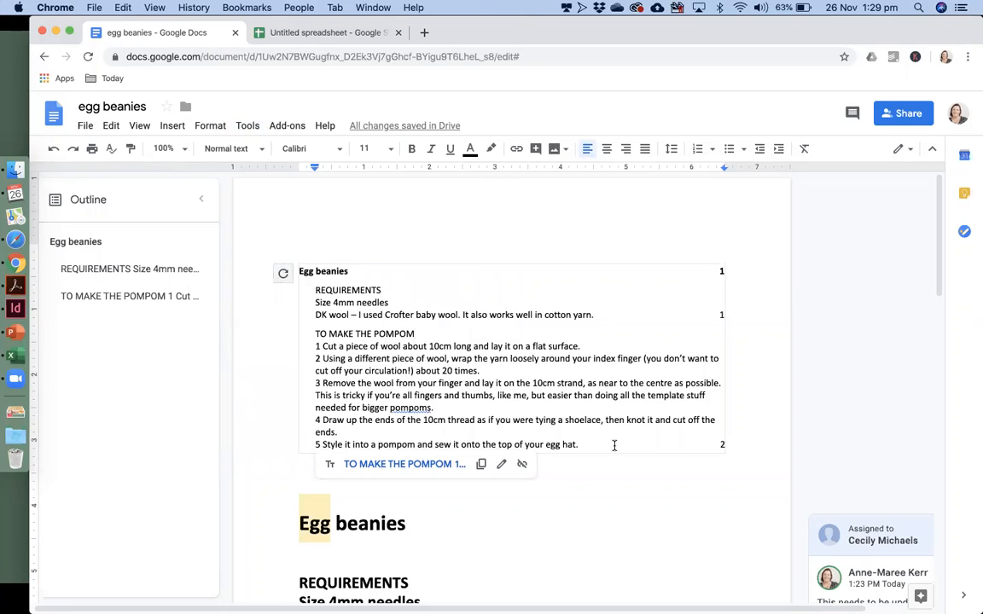
Step: Delete the entire table of contents above the "Egg beanies" title
drag(718, 445, 304, 272)
key(BackSpace)
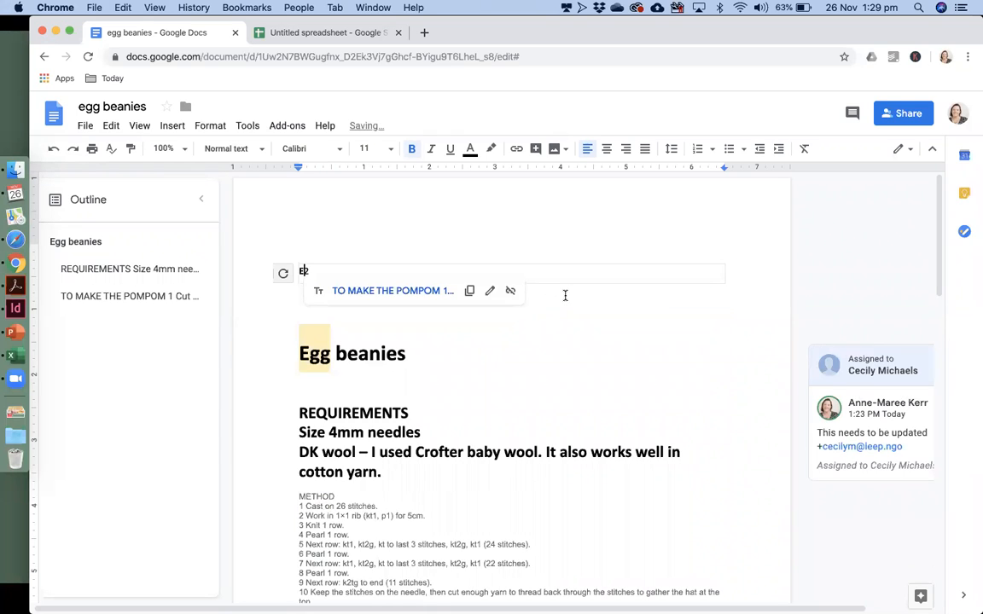
key(BackSpace)
key(BackSpace)
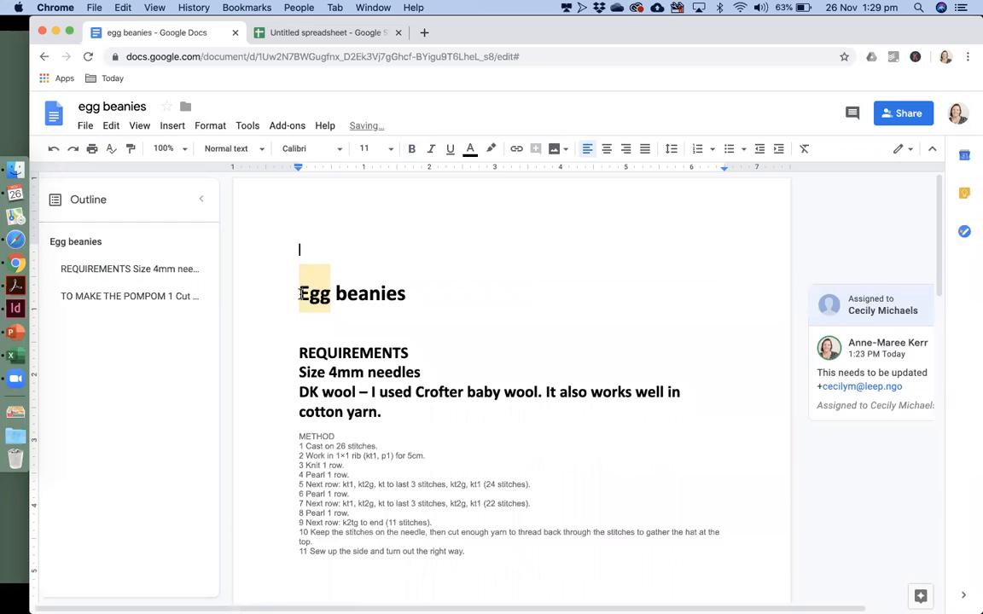
Step: Open Explore for the document and review its suggested topics, images and related research
double_click(346, 293)
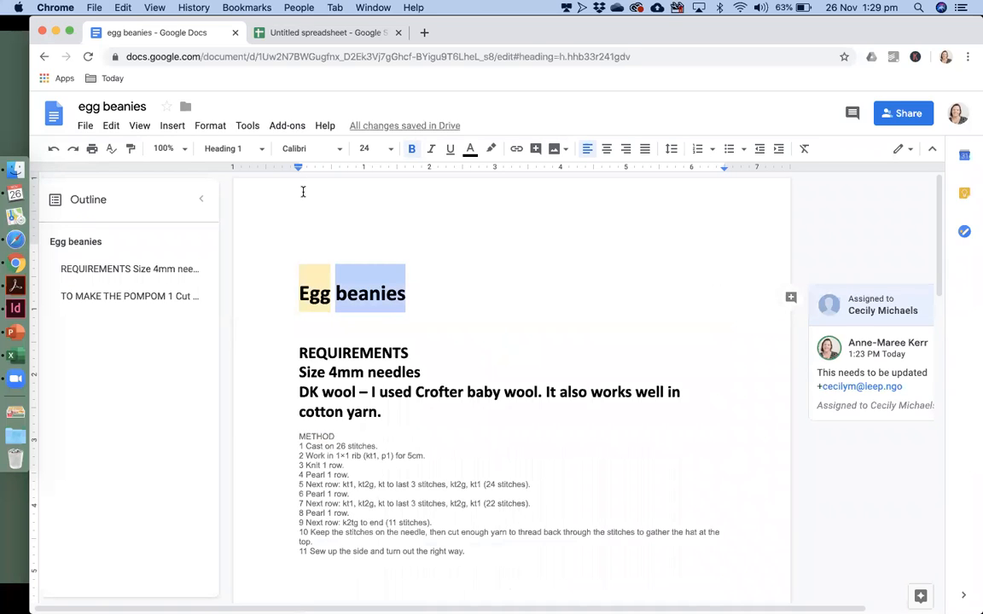
click(249, 128)
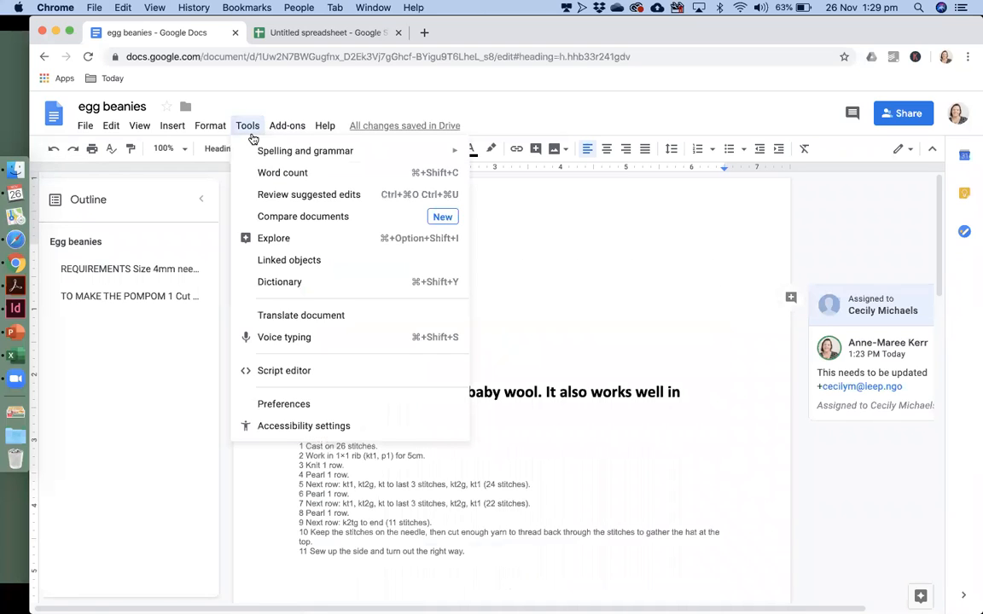
click(273, 238)
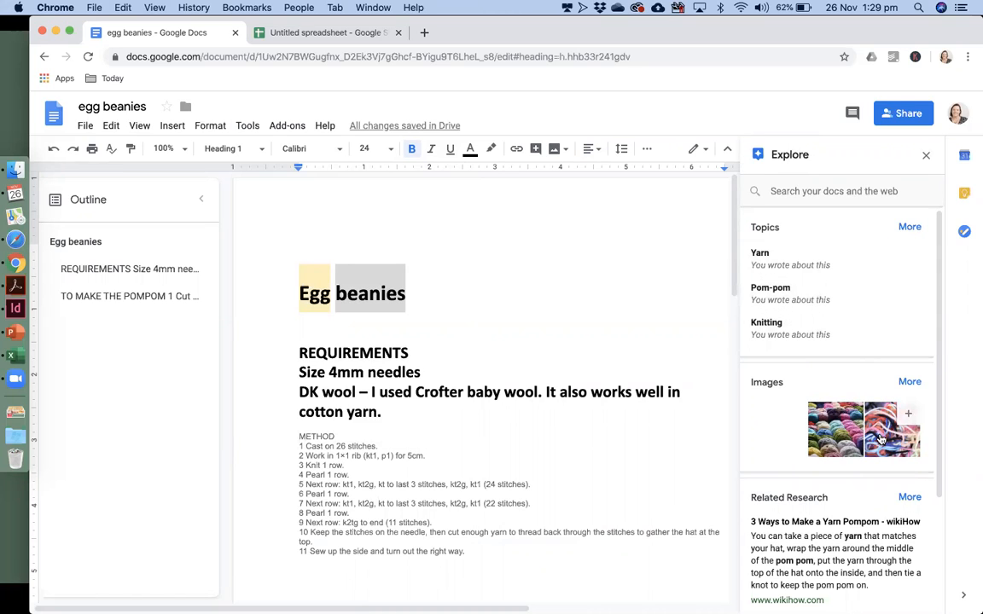
scroll(858, 546, down, 2)
scroll(859, 544, down, 5)
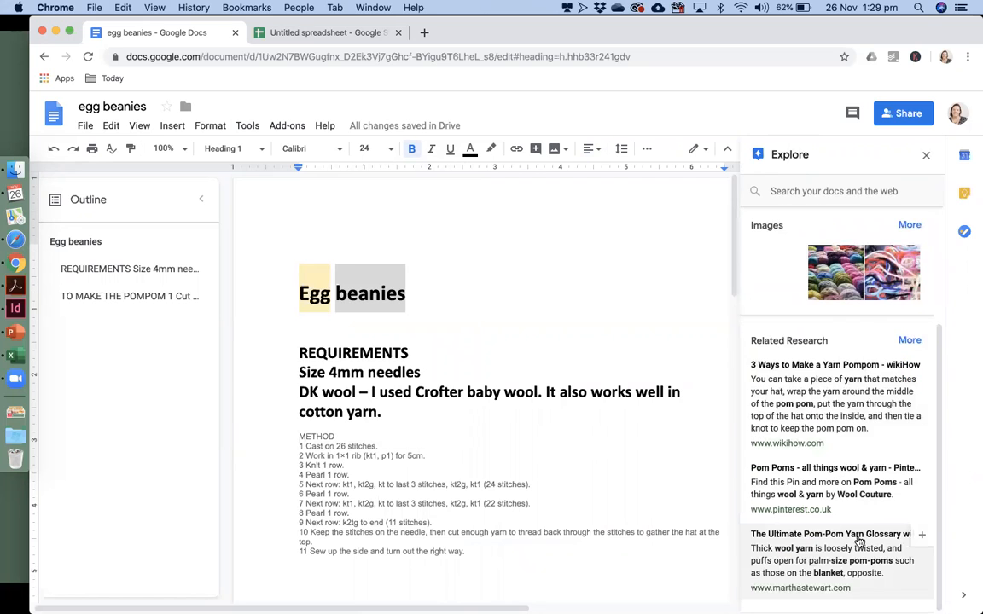
scroll(859, 542, up, 2)
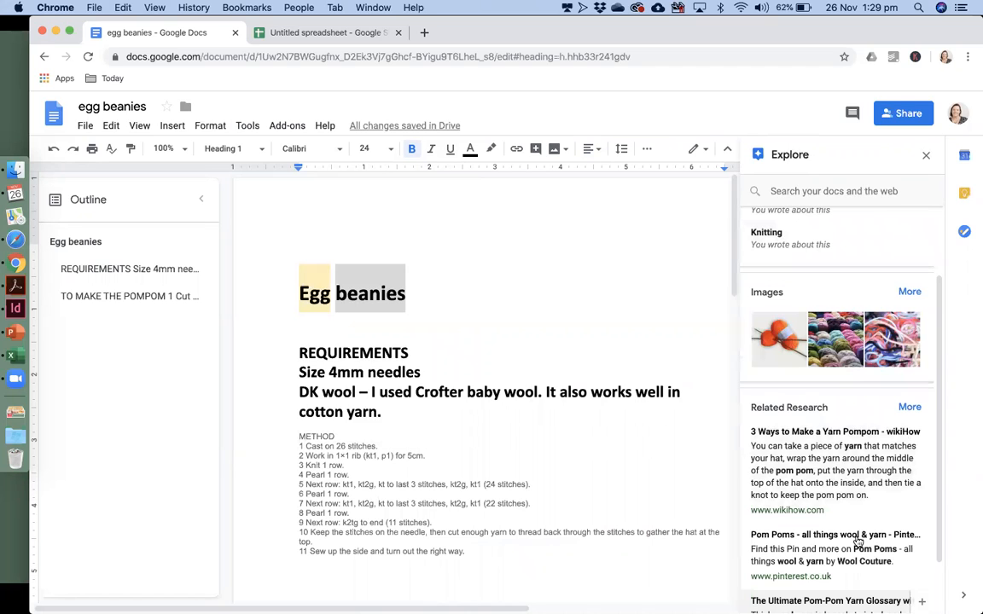
scroll(807, 262, up, 3)
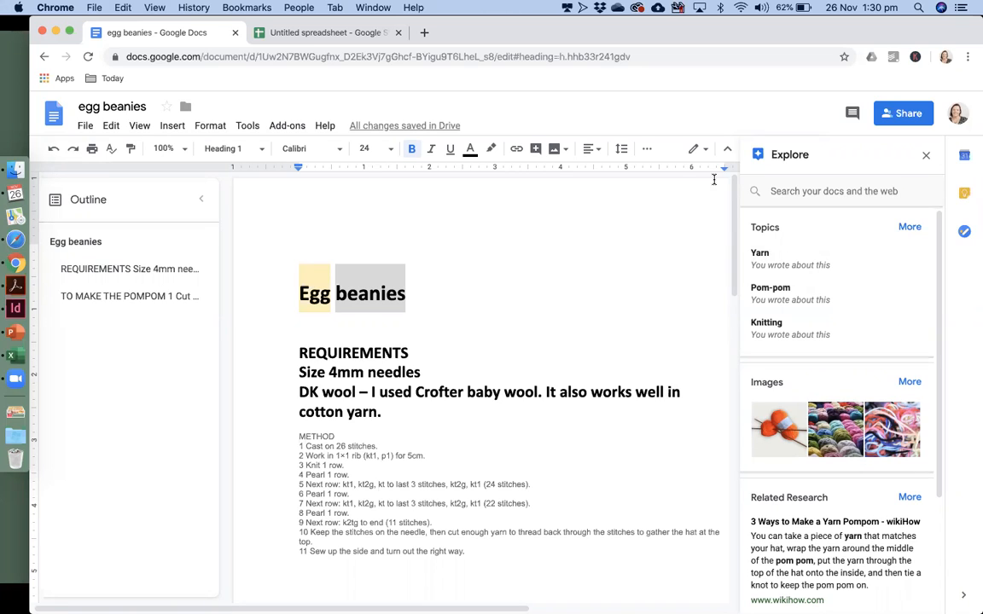
Step: Insert the suggested image of multicoloured yarn balls from Explore below the "Egg beanies" title
mouse_move(834, 426)
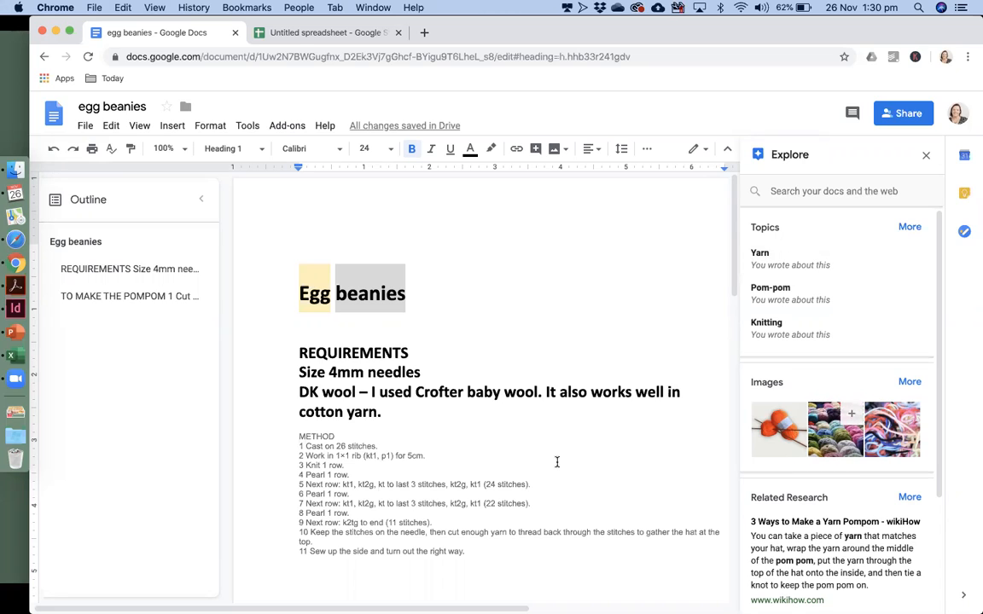
scroll(557, 467, down, 1)
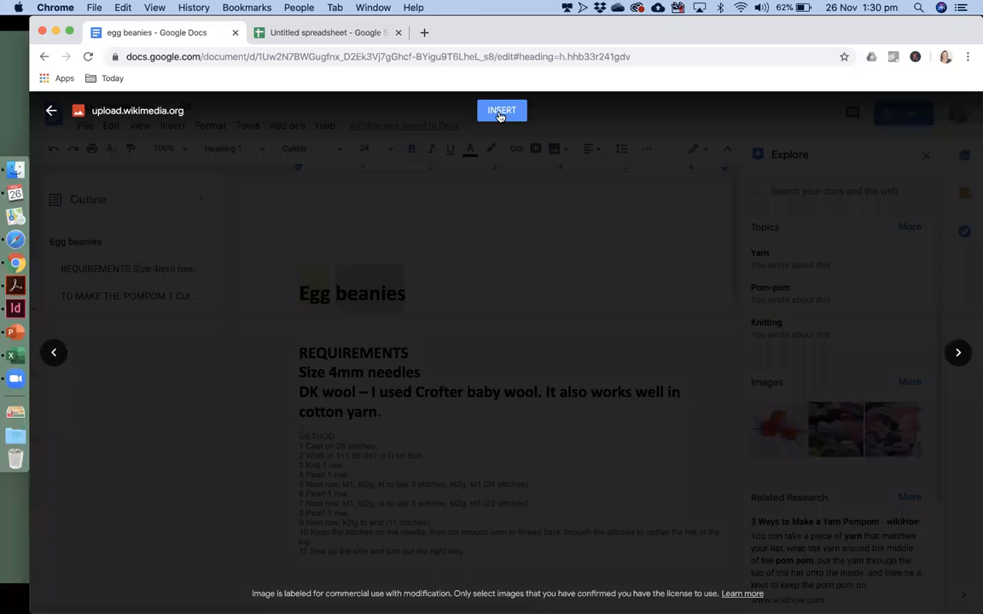
click(501, 112)
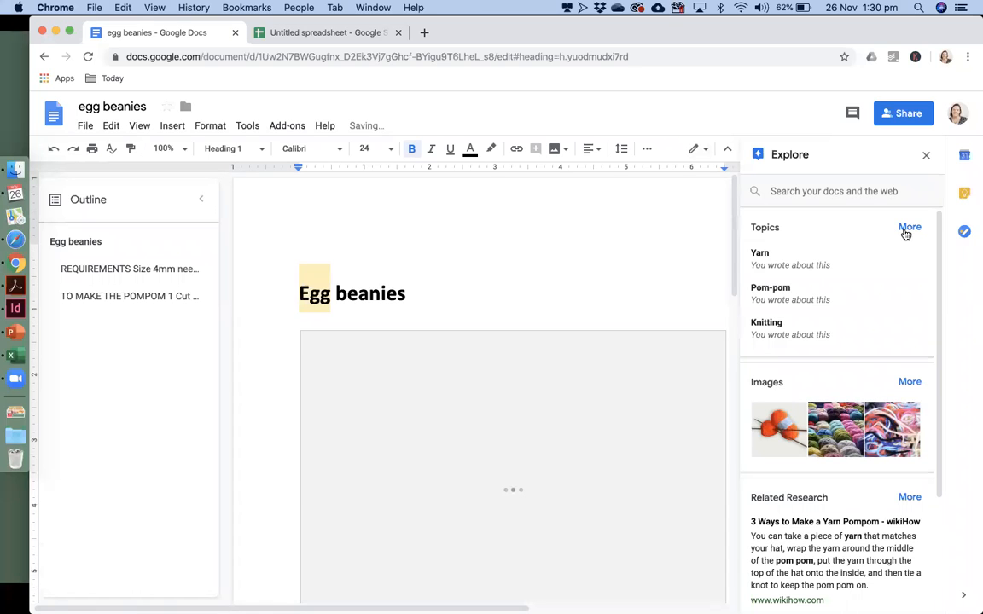
Step: Browse the full list of suggested topics in Explore and view the inserted yarn image in the document
click(908, 229)
scroll(862, 327, down, 3)
scroll(862, 328, down, 2)
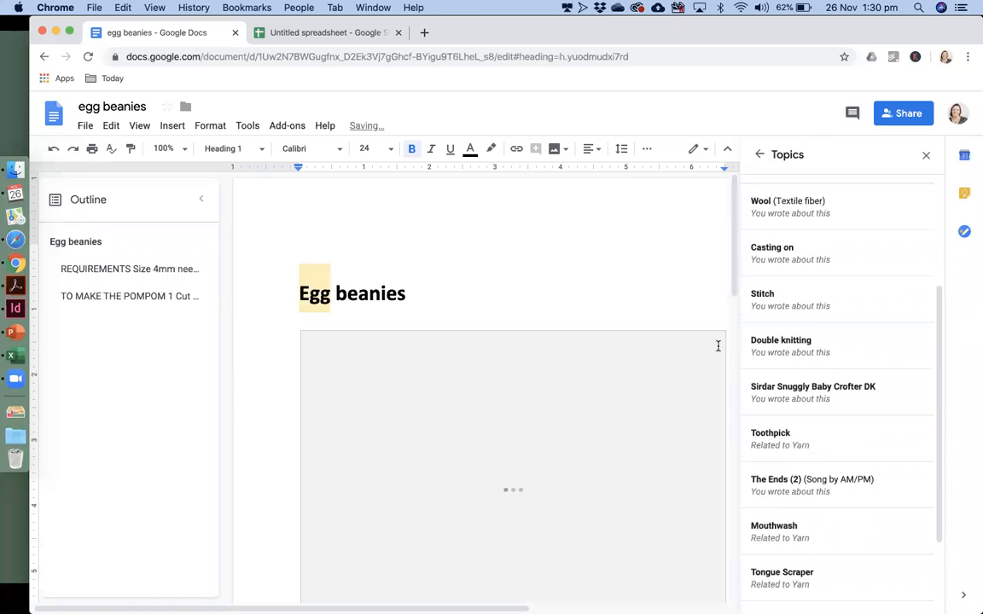
scroll(718, 345, down, 7)
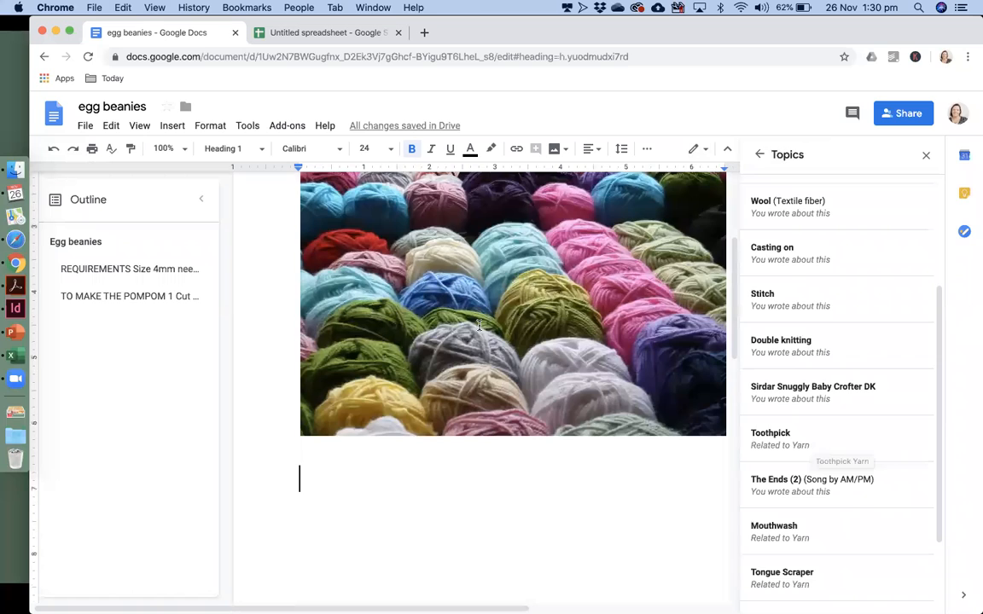
Step: Return Explore to its overview and delete the "Egg beanies" title above the yarn image
scroll(479, 325, up, 5)
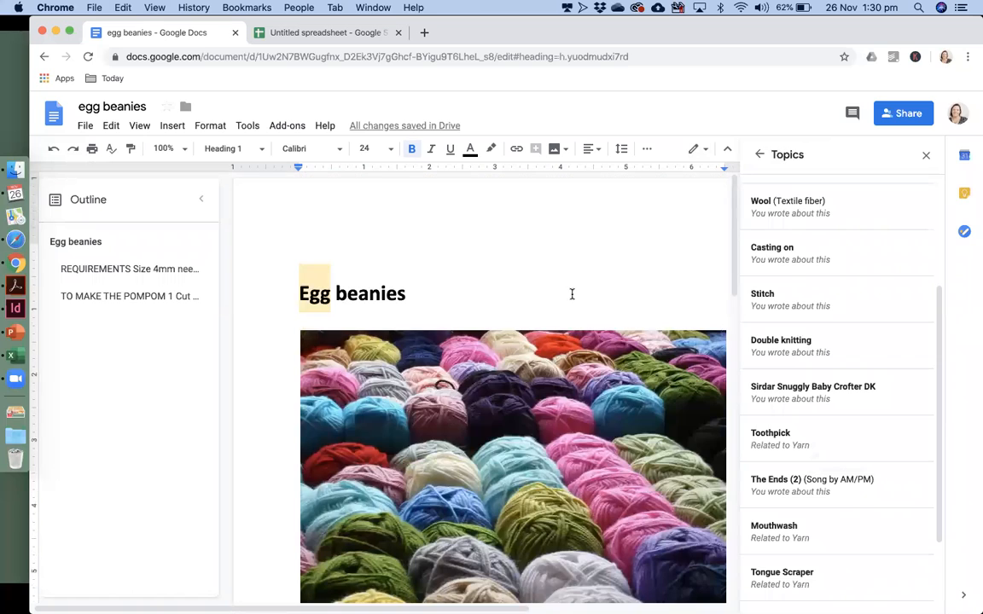
click(758, 154)
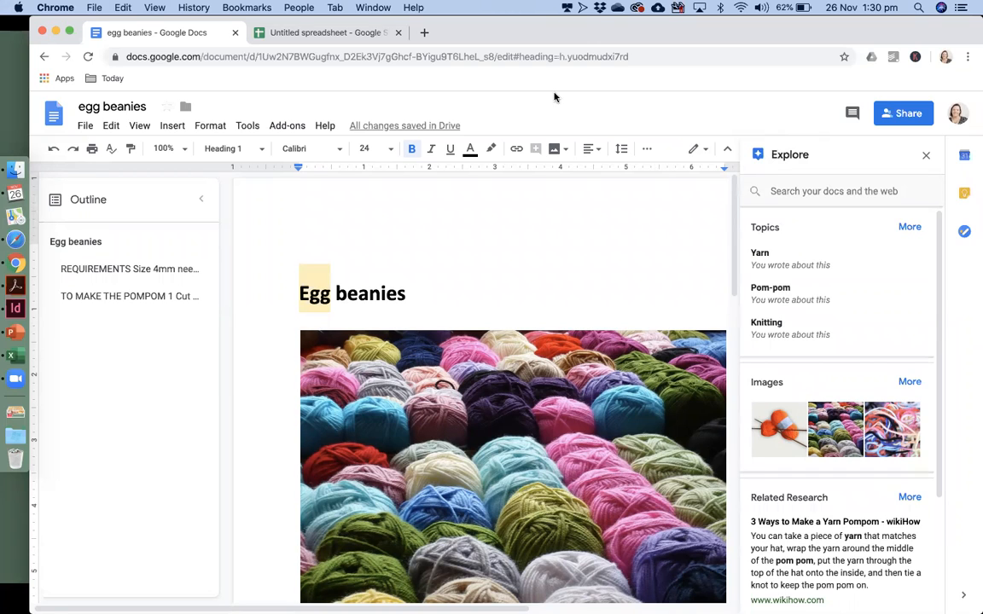
click(250, 128)
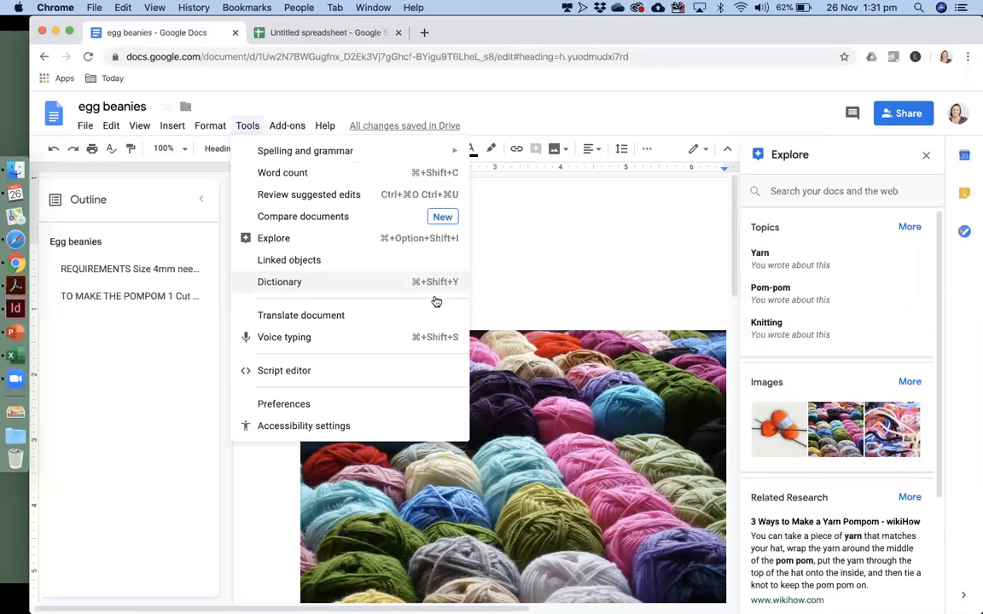
click(515, 276)
click(268, 287)
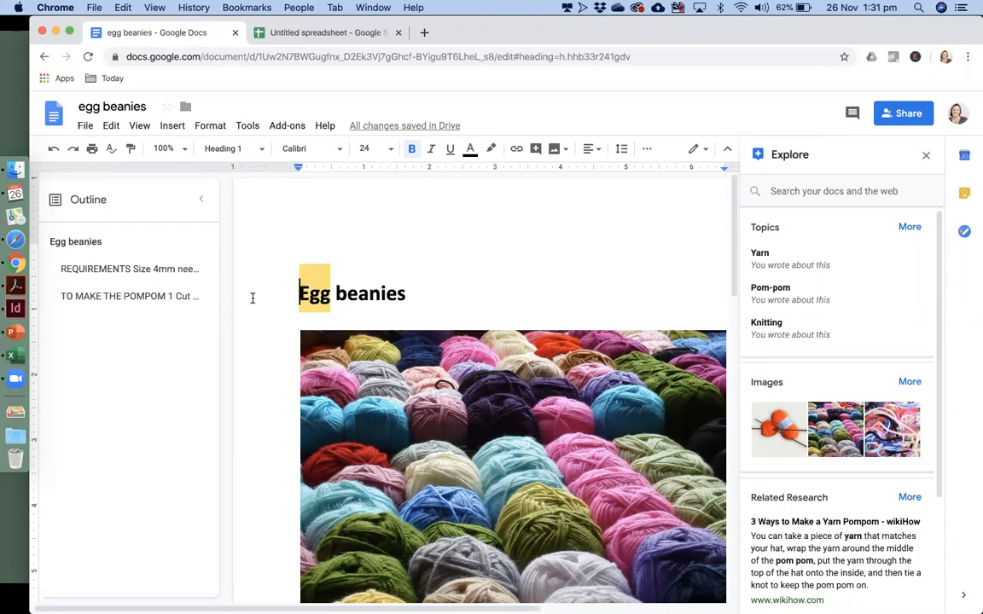
key(shift+Down)
key(BackSpace)
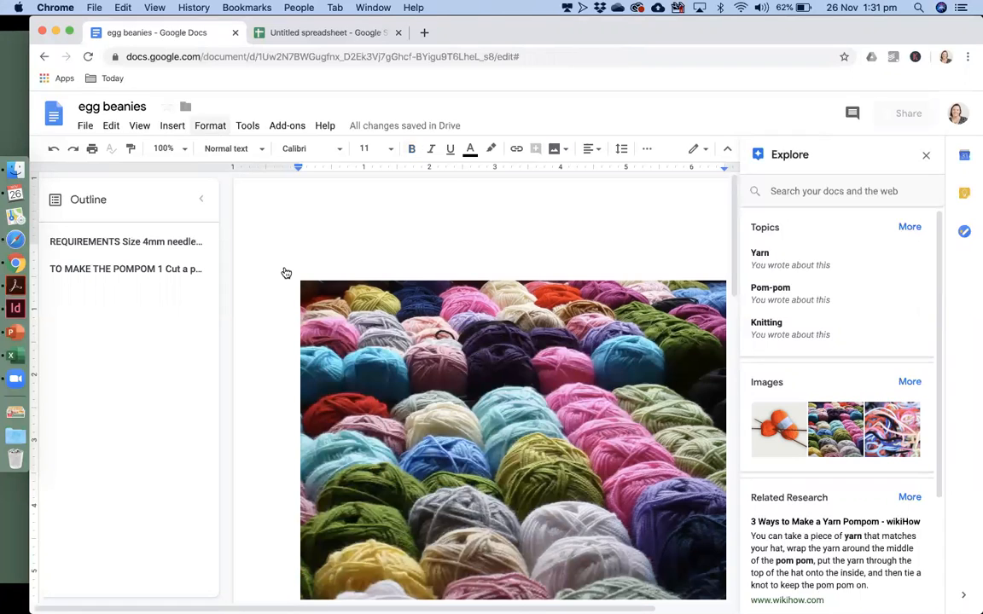
Step: Open Voice typing and try to dictate text on the empty line above the yarn image
click(248, 125)
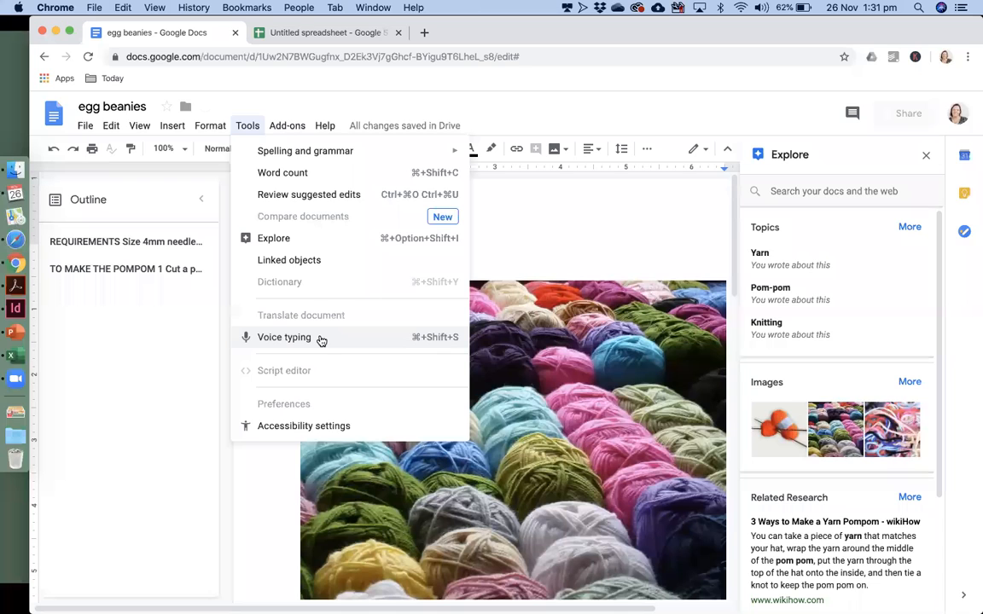
click(316, 339)
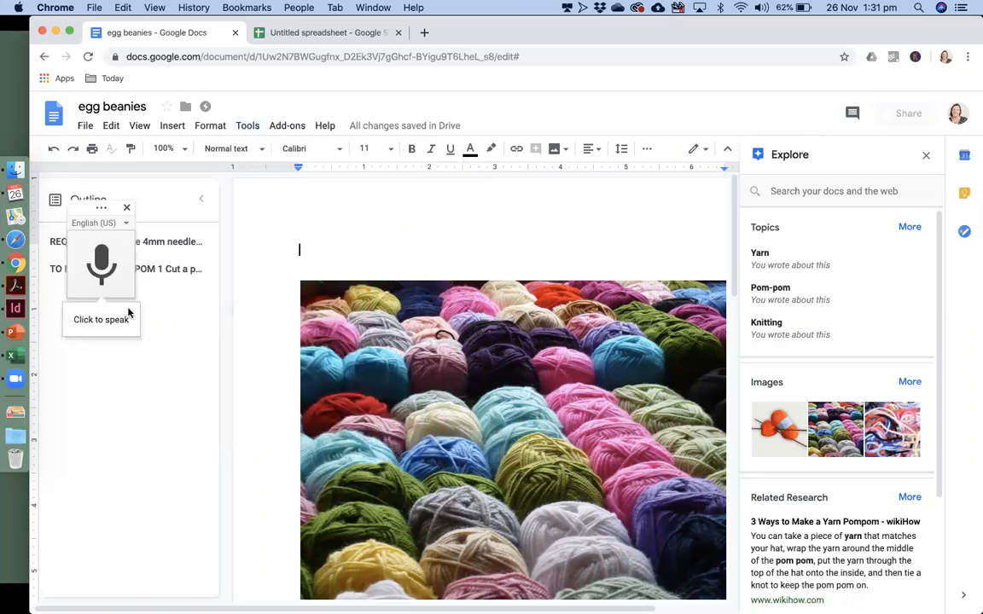
click(101, 265)
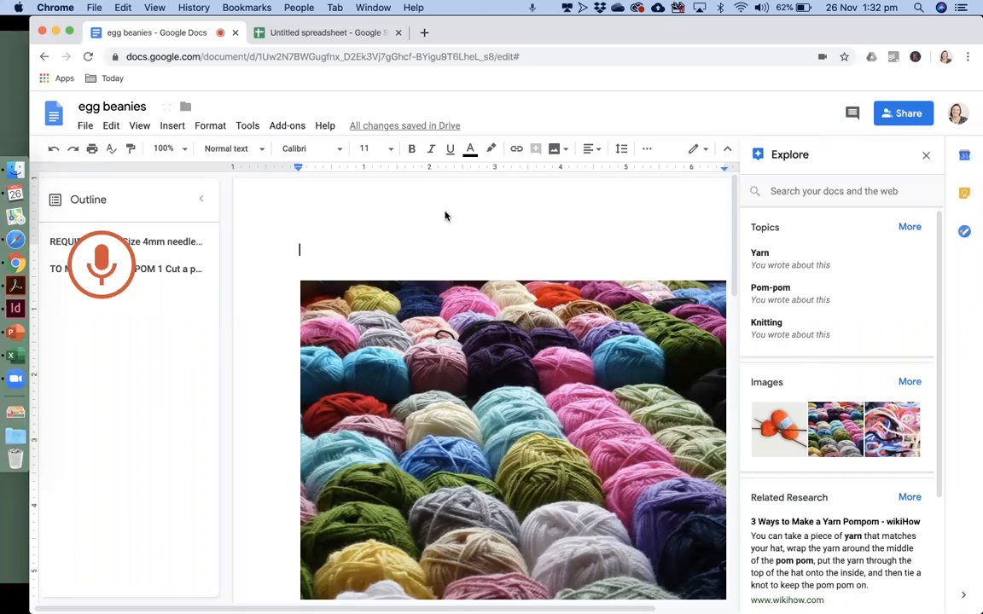
click(110, 267)
click(102, 269)
click(368, 265)
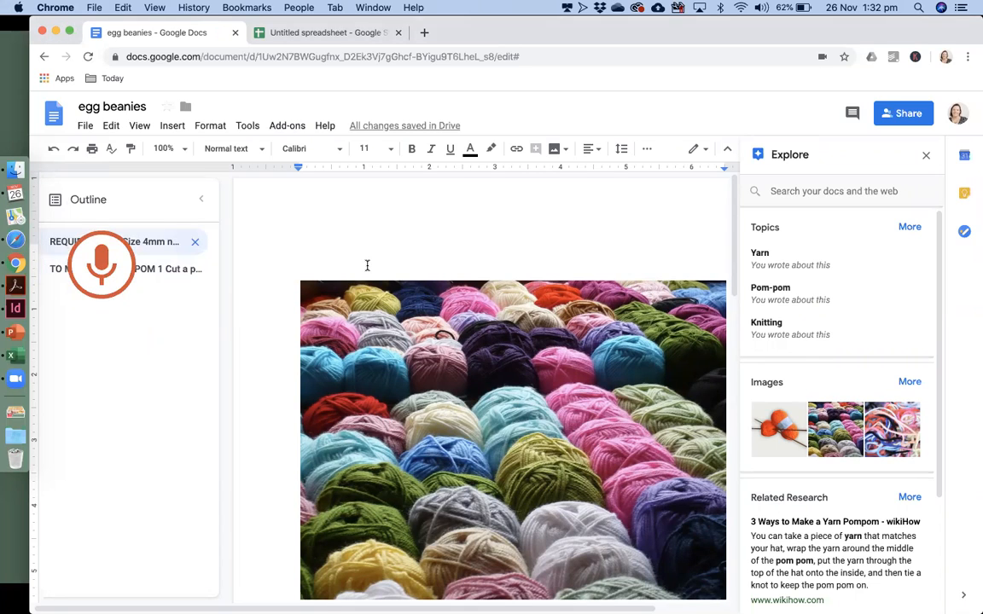
click(98, 263)
click(195, 271)
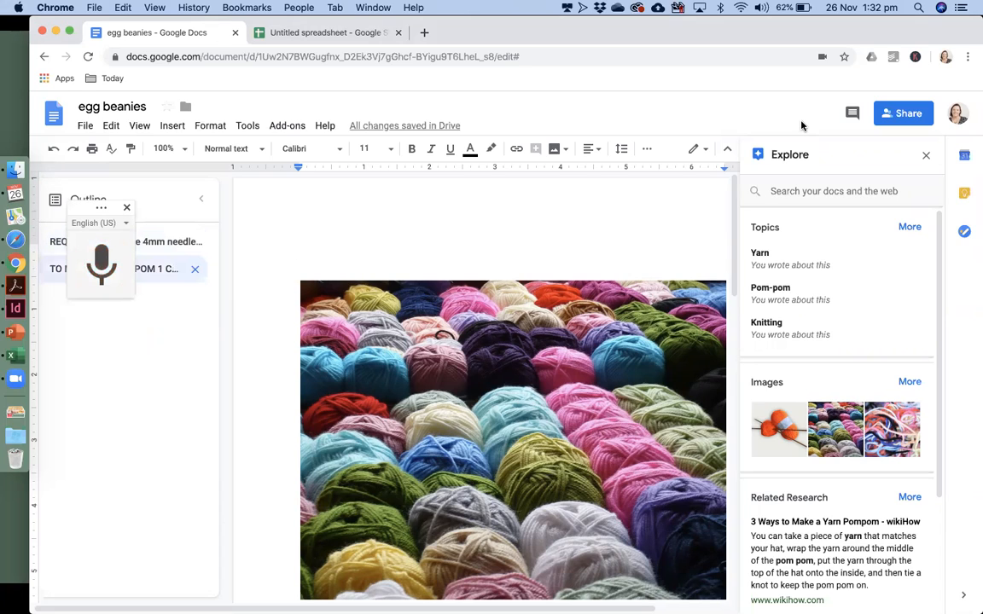
click(831, 68)
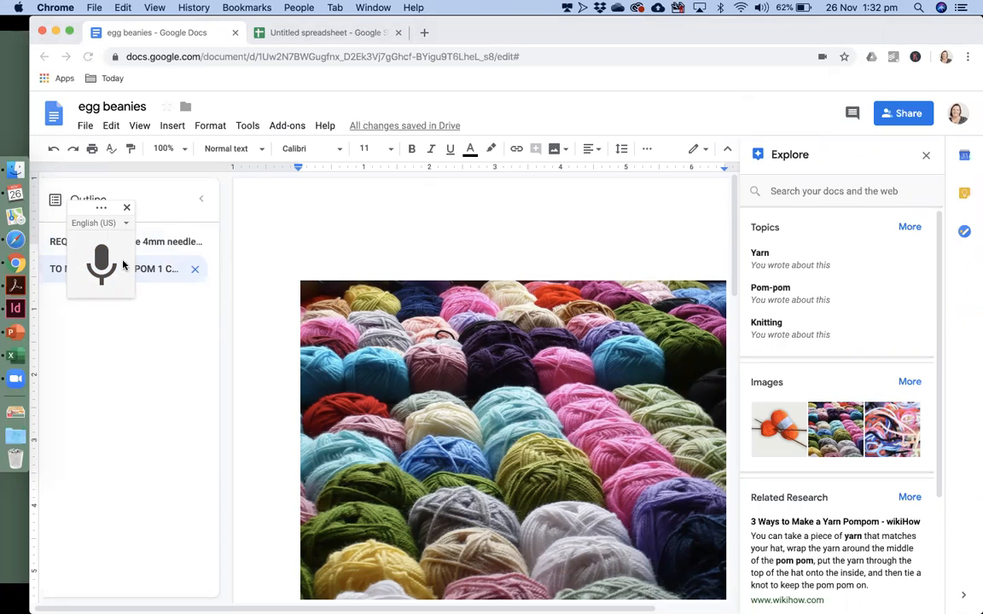
Step: Set the voice typing language to English (Australia) and close the voice typing tool
click(115, 223)
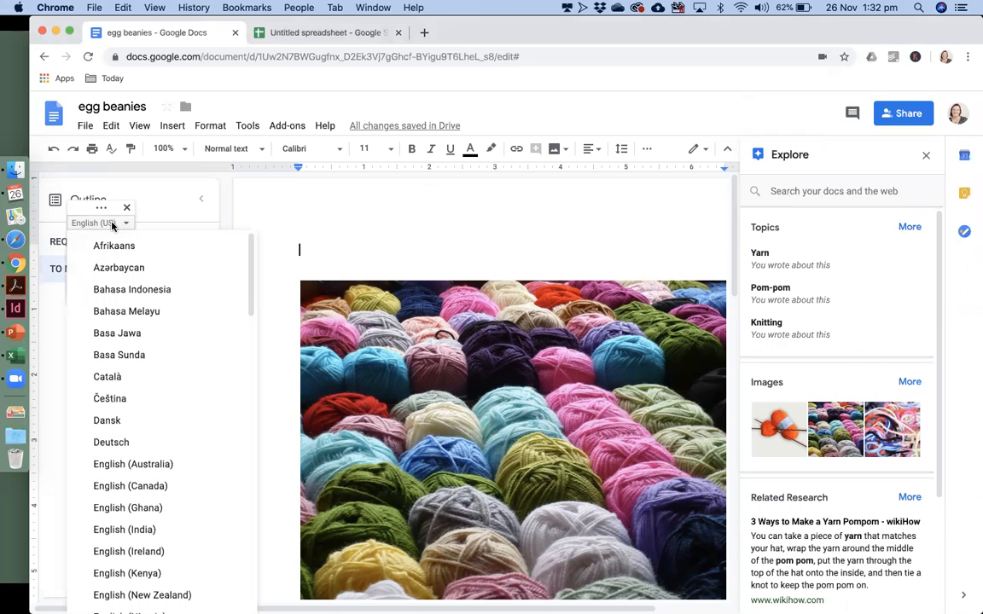
click(339, 249)
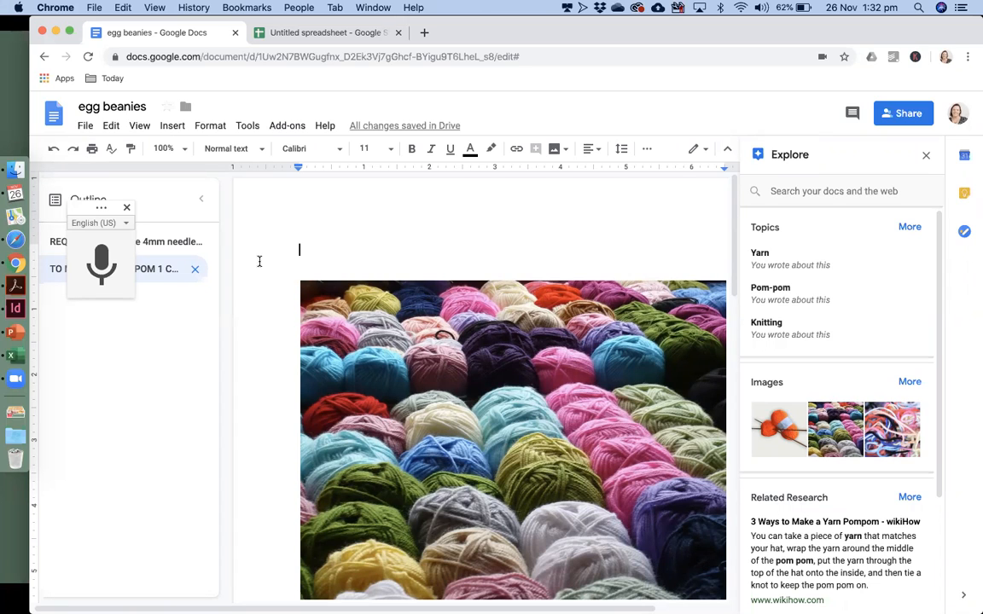
click(109, 222)
scroll(145, 430, down, 2)
click(138, 379)
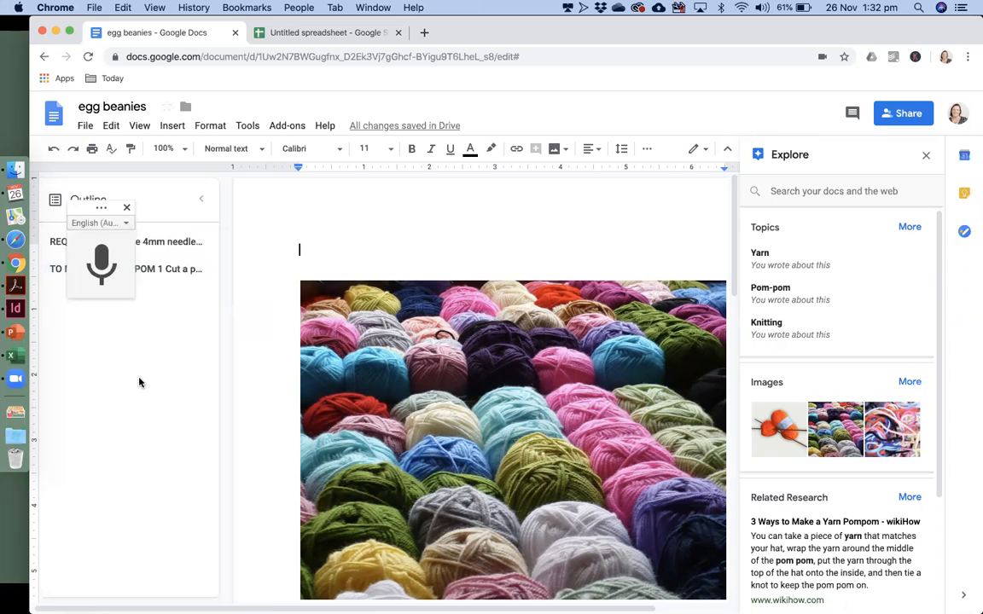
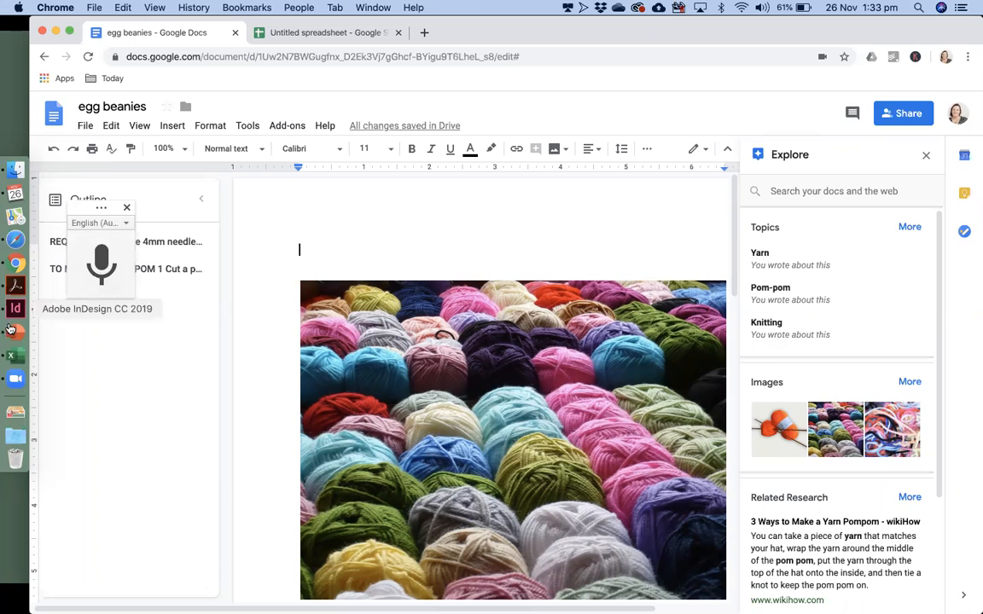
click(126, 208)
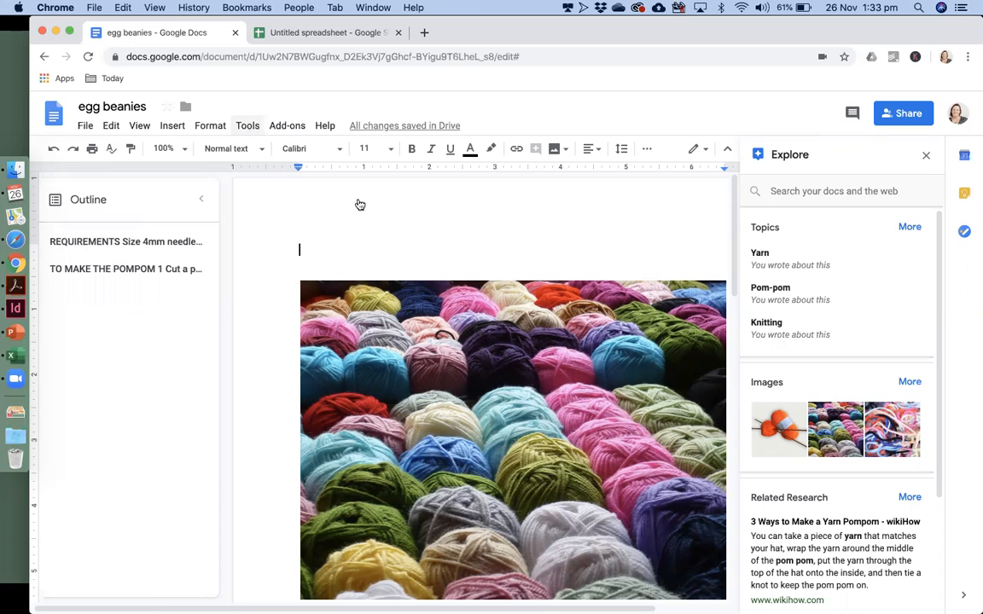
Step: Close Explore and open the G Suite Marketplace to get add-ons for Docs
click(248, 125)
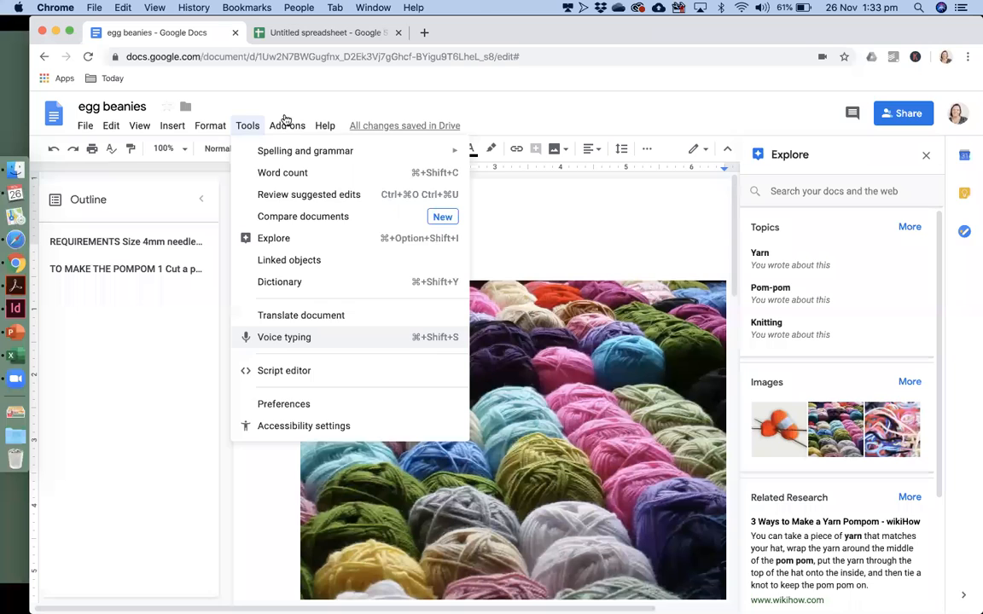
mouse_move(285, 126)
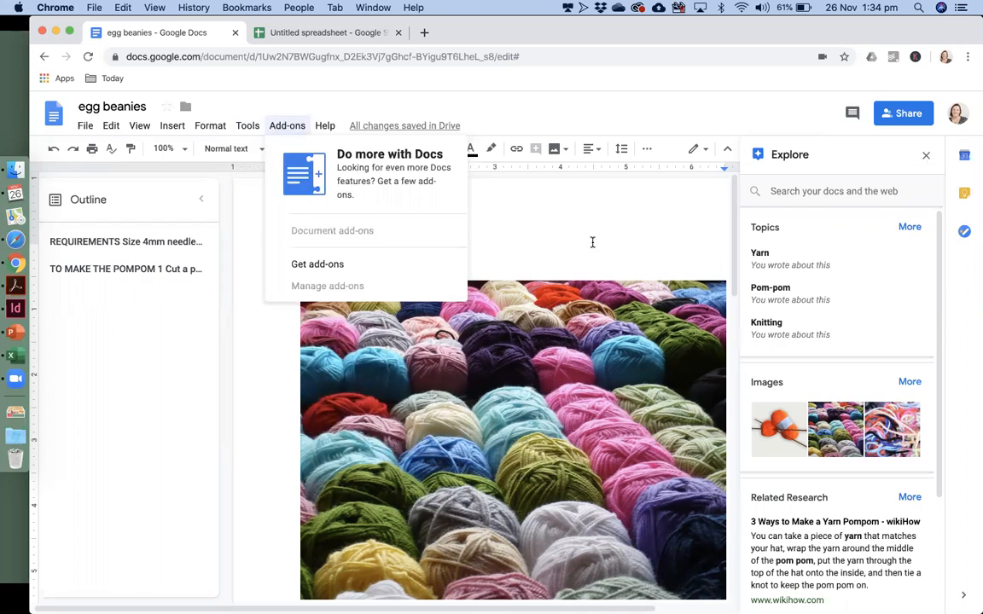
click(926, 156)
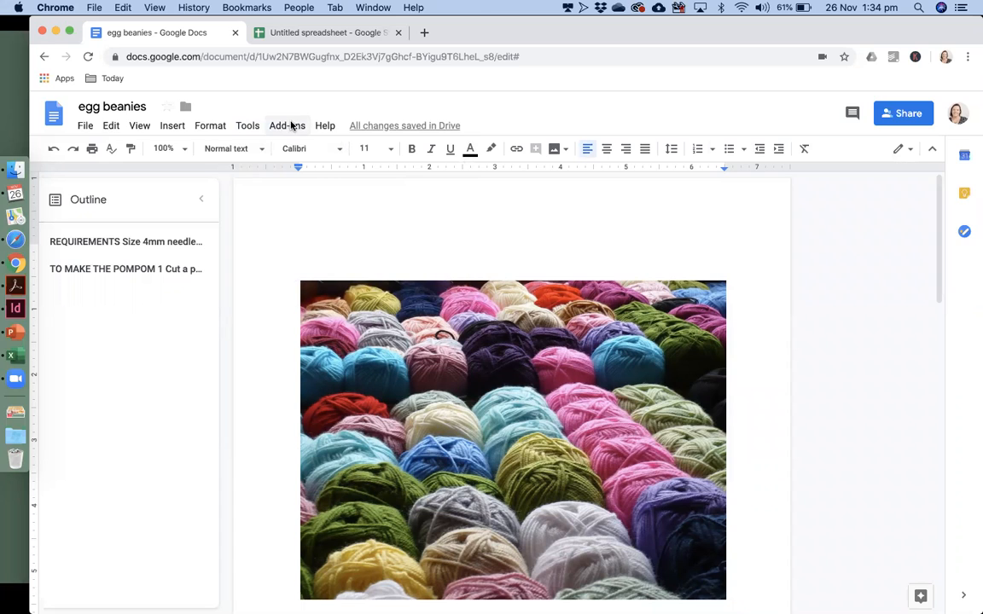
click(292, 126)
click(318, 264)
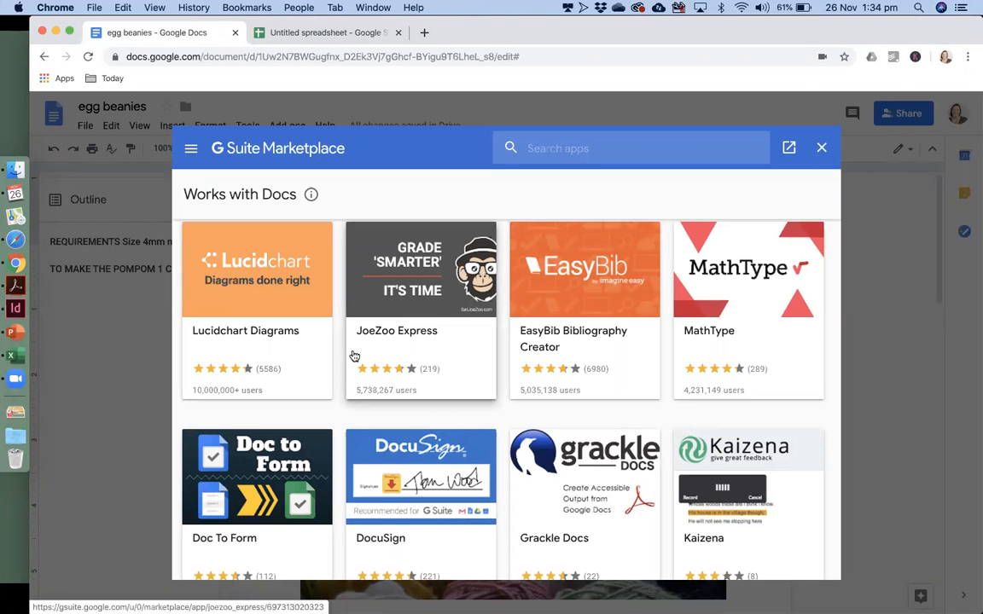
Step: Browse the add-ons that work with Docs in the G Suite Marketplace
scroll(295, 345, down, 2)
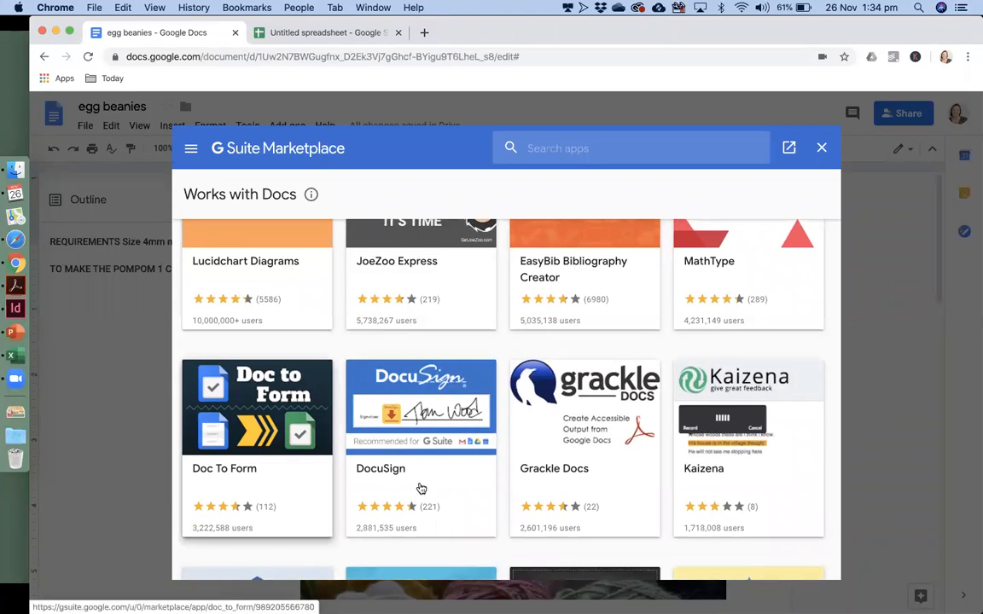
scroll(434, 460, down, 1)
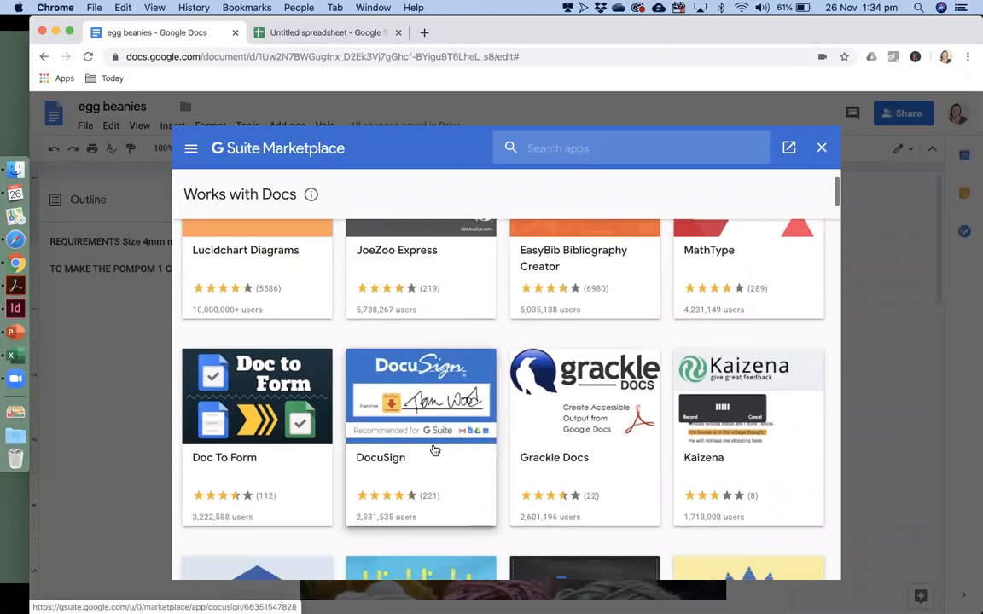
scroll(434, 450, down, 2)
scroll(434, 450, down, 3)
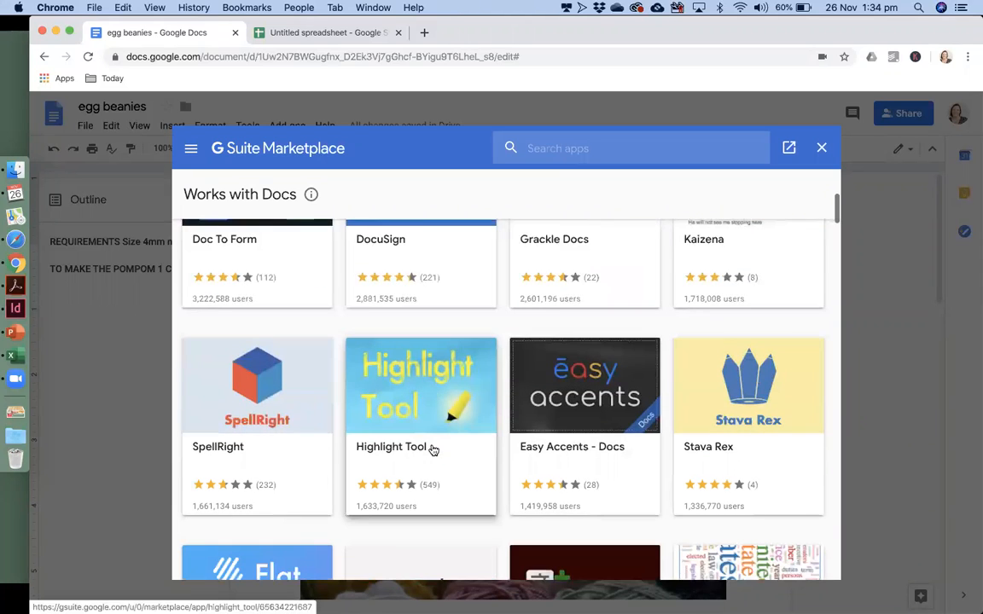
scroll(432, 447, down, 2)
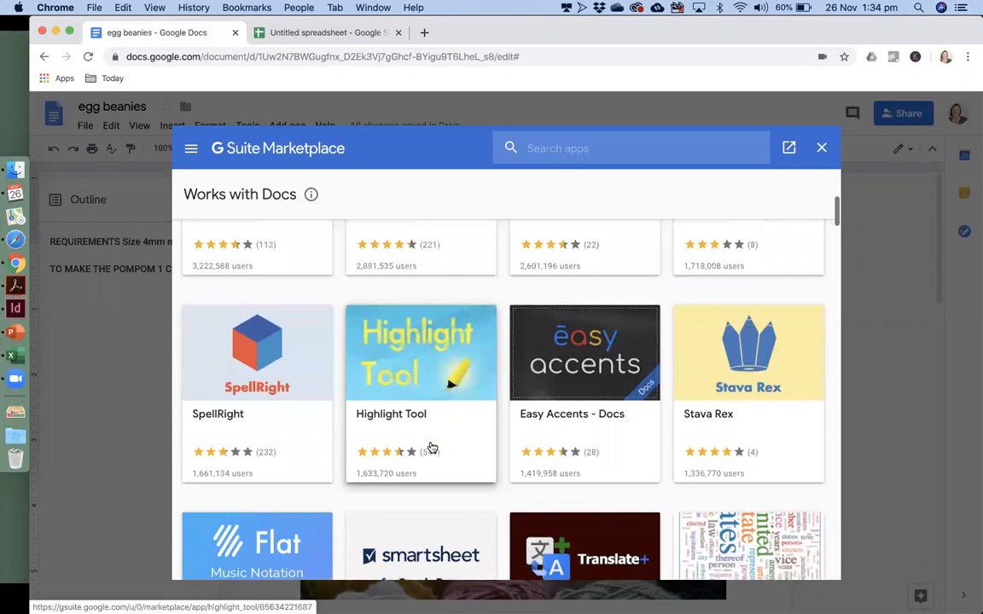
scroll(772, 419, down, 3)
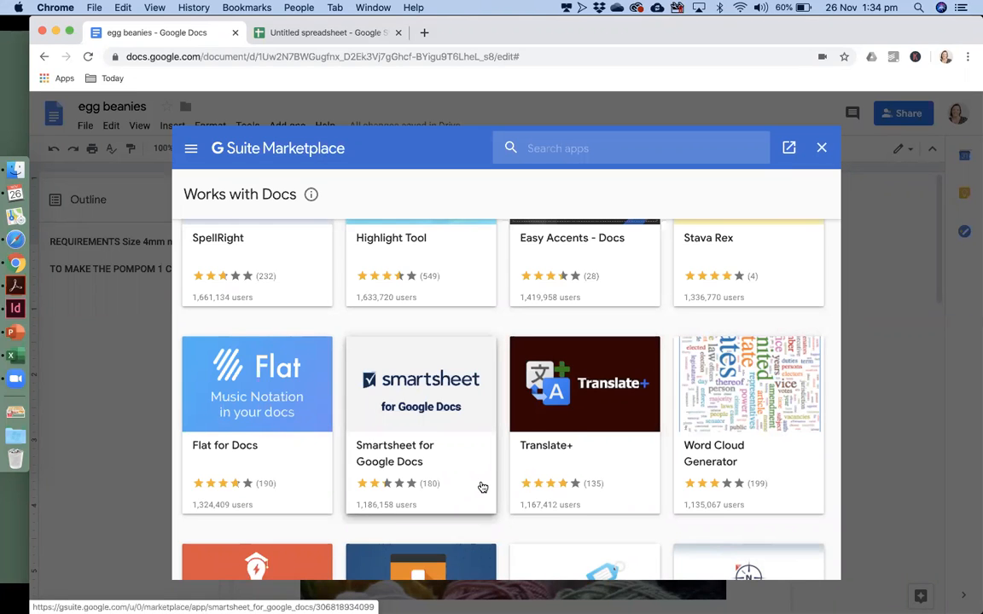
scroll(481, 485, down, 1)
scroll(482, 487, down, 2)
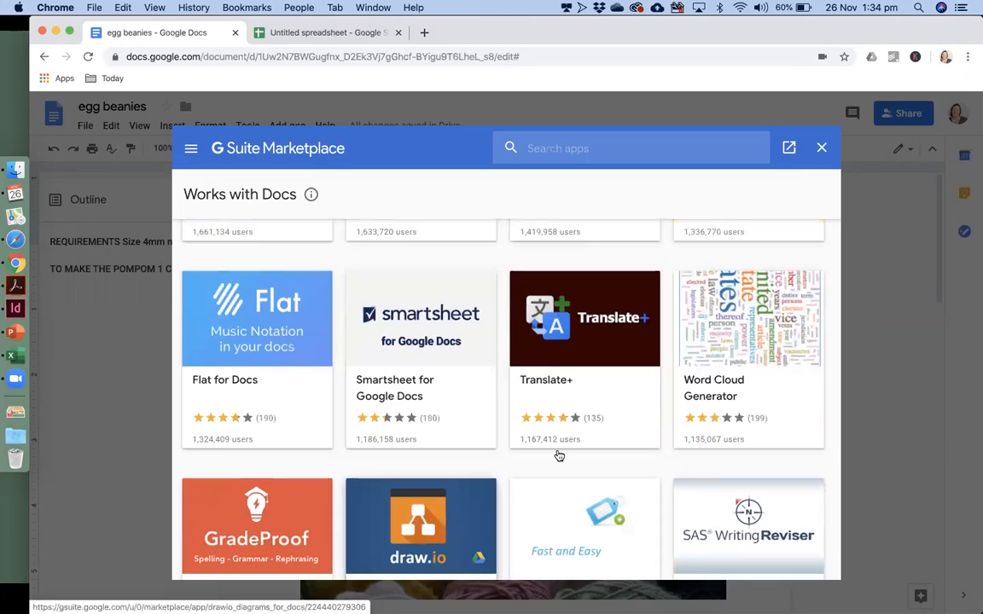
scroll(558, 457, down, 3)
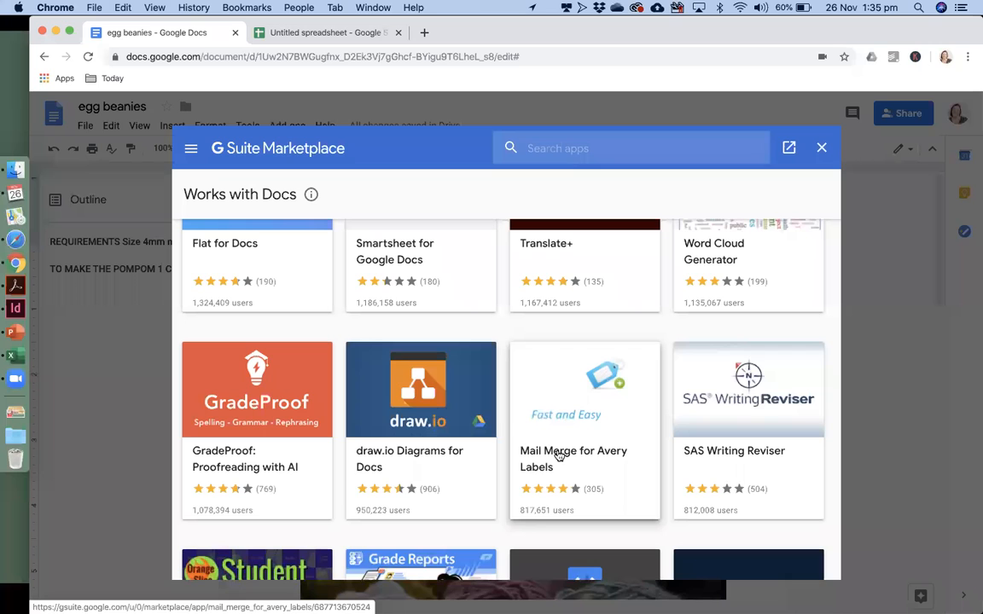
scroll(243, 286, up, 10)
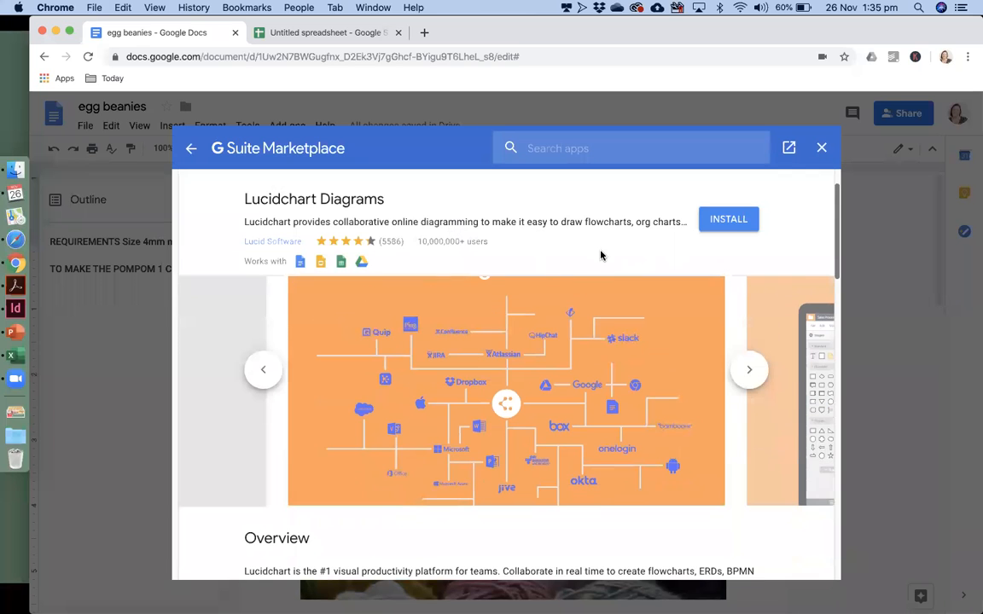
Step: Open the Lucidchart Diagrams add-on and examine its overview, user reviews and preview images
scroll(571, 373, down, 3)
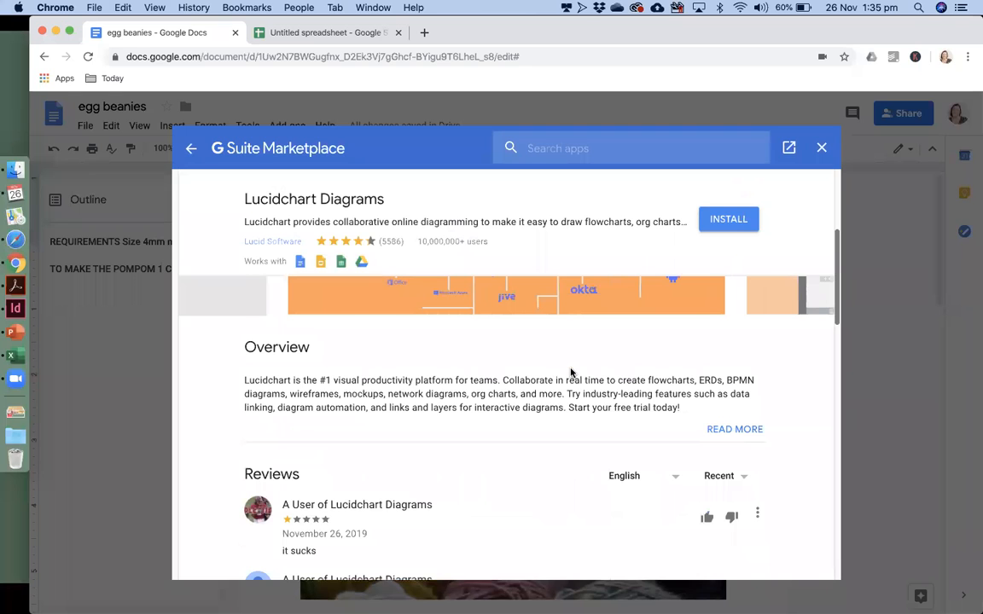
scroll(570, 373, down, 3)
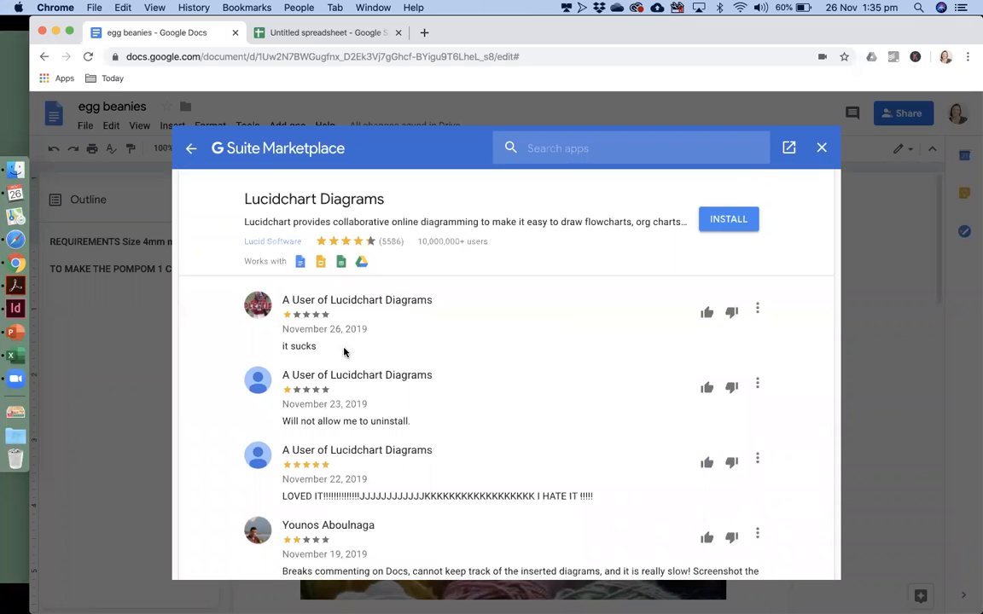
scroll(573, 304, up, 3)
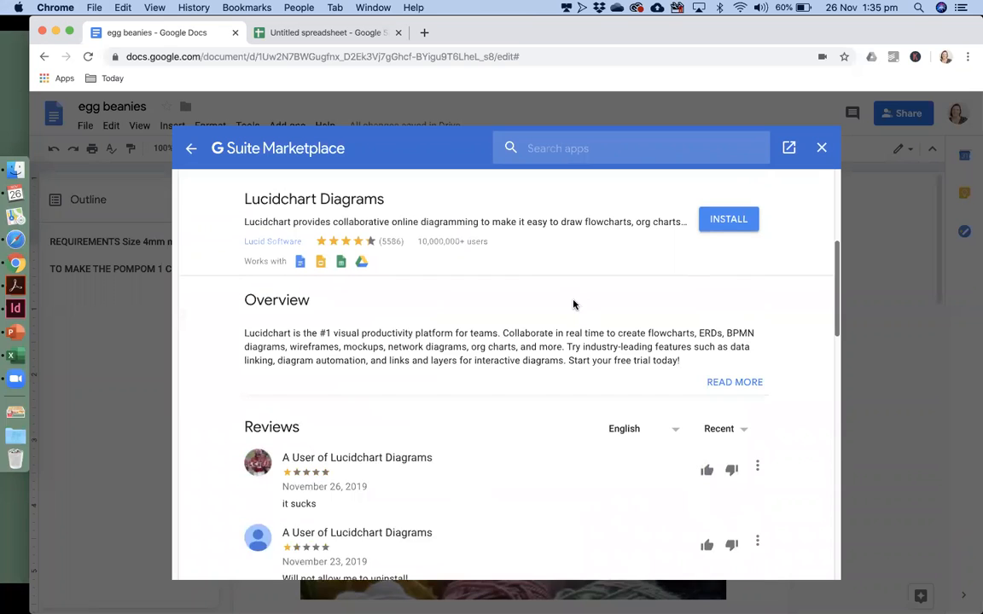
scroll(630, 422, up, 3)
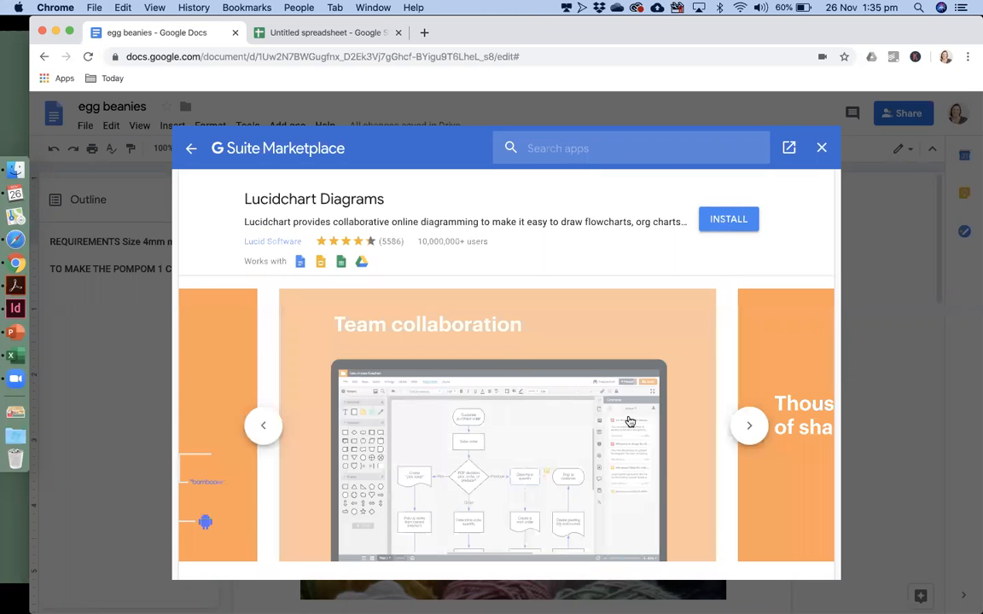
Step: Install the Lucidchart Diagrams add-on, choosing the Google account and allowing the requested access, and finish the post-installation setup notes
click(594, 439)
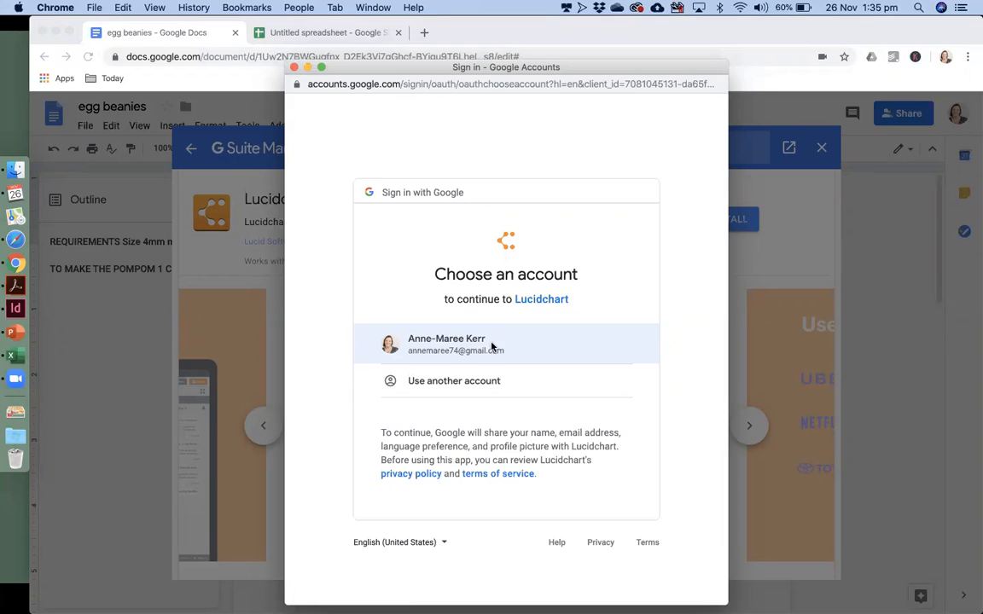
click(491, 346)
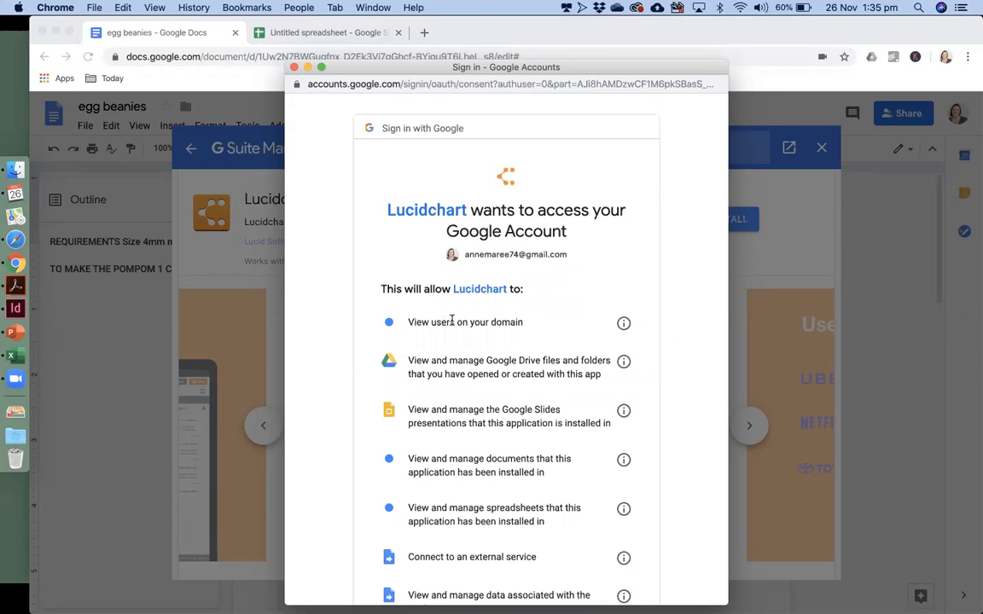
scroll(452, 321, down, 3)
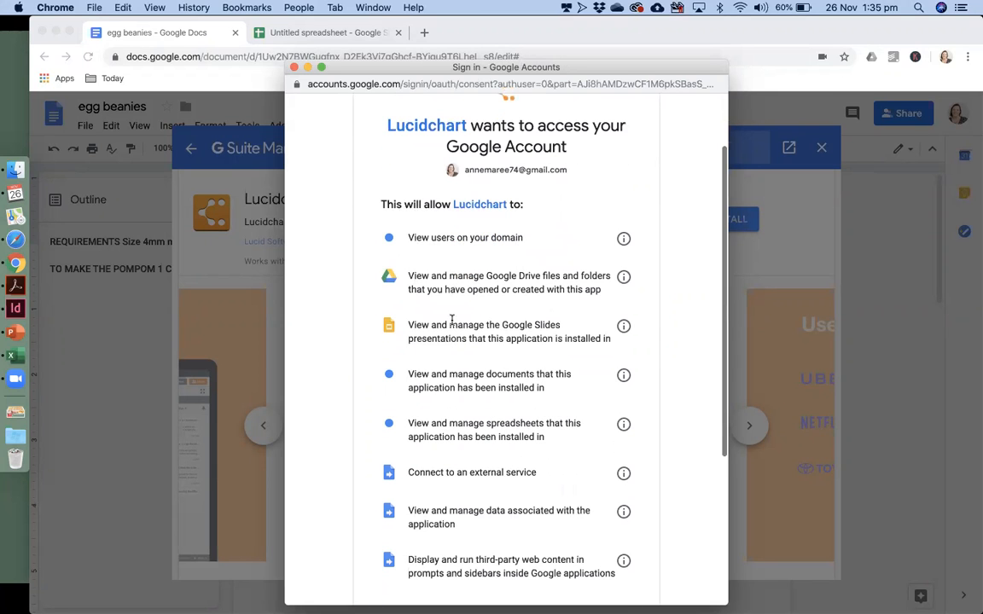
scroll(451, 321, down, 2)
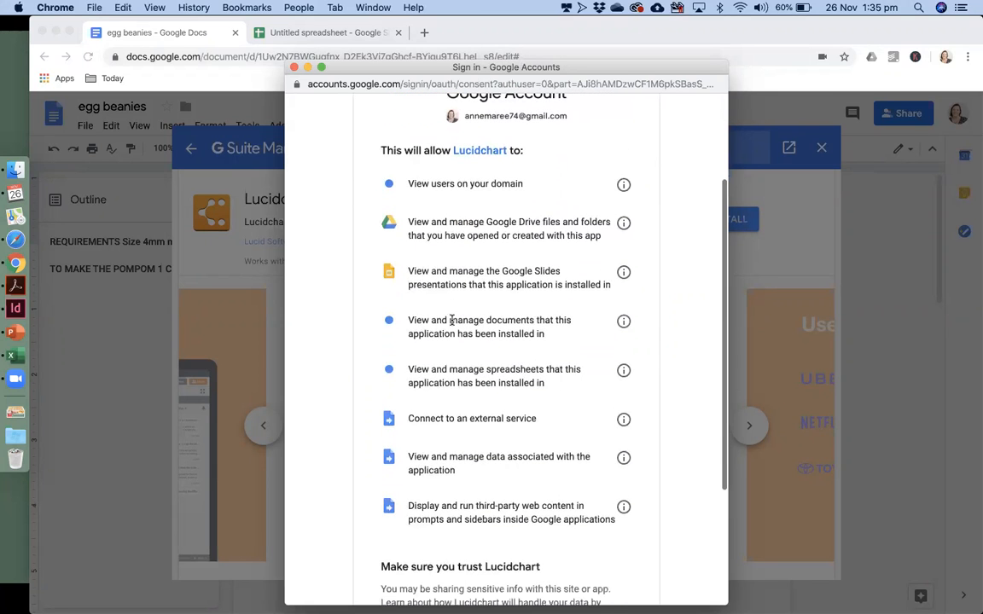
scroll(452, 321, down, 1)
scroll(451, 322, down, 4)
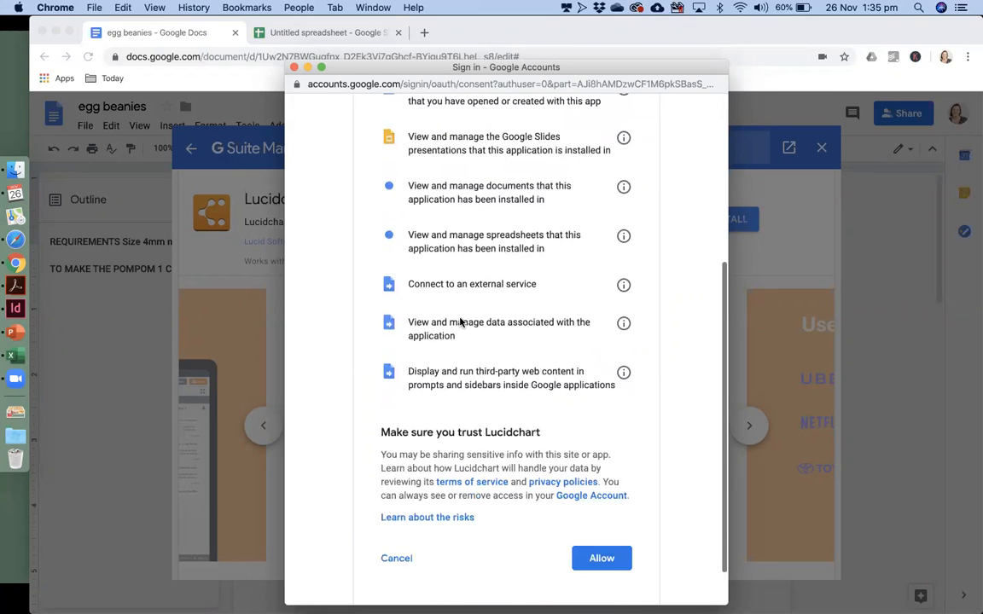
scroll(459, 322, down, 2)
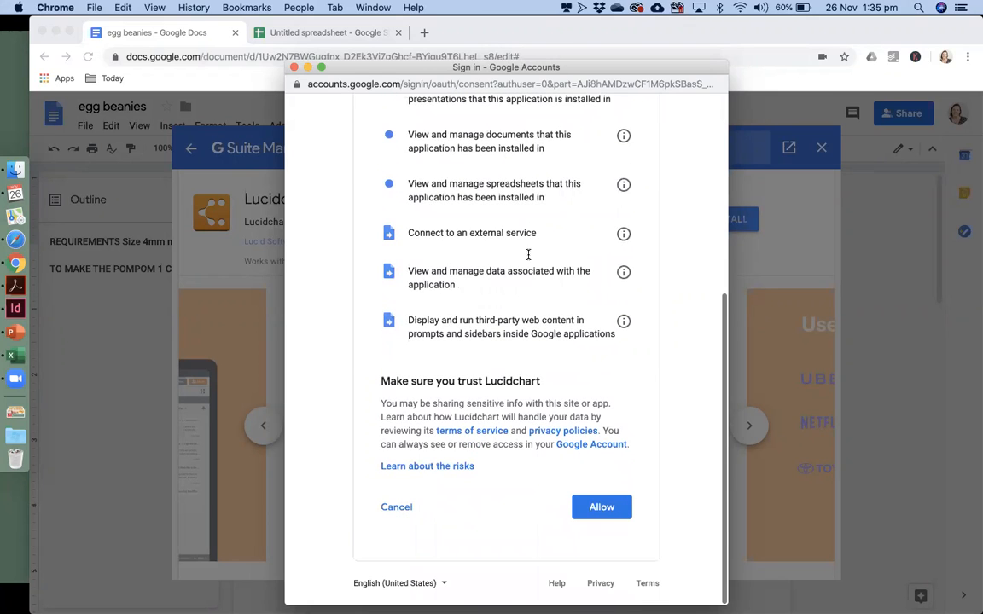
click(604, 509)
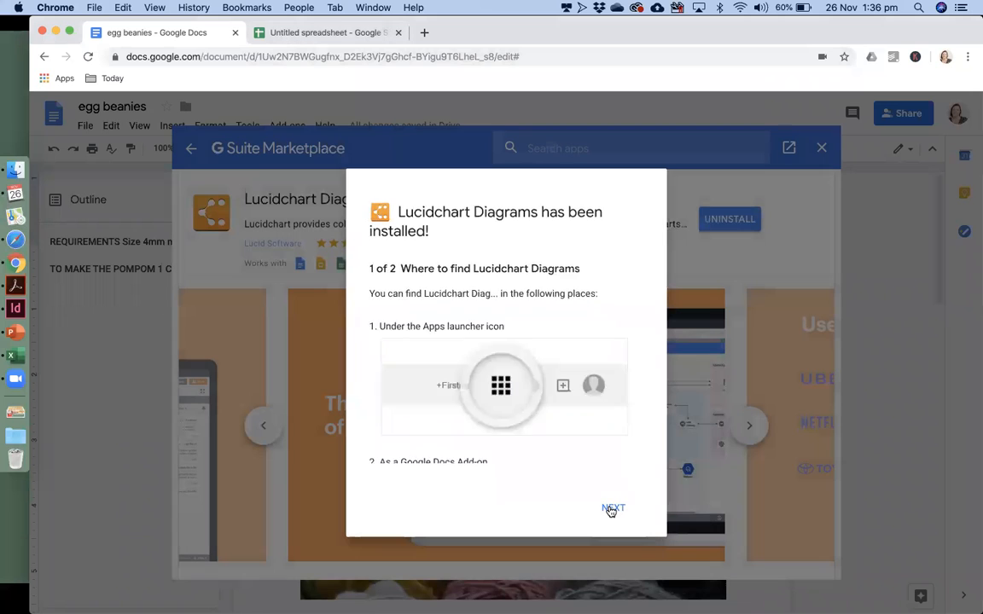
click(612, 508)
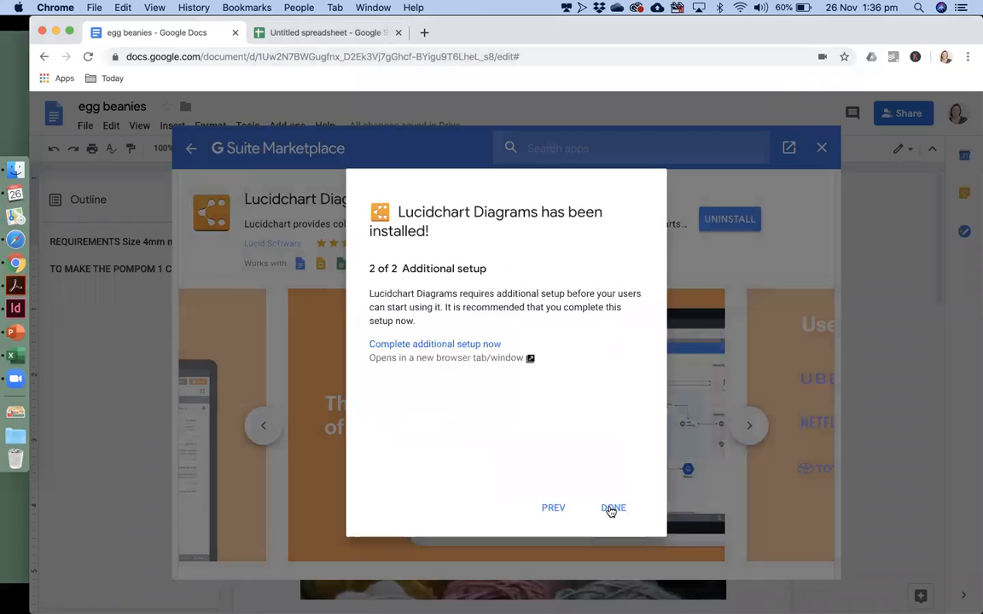
click(610, 508)
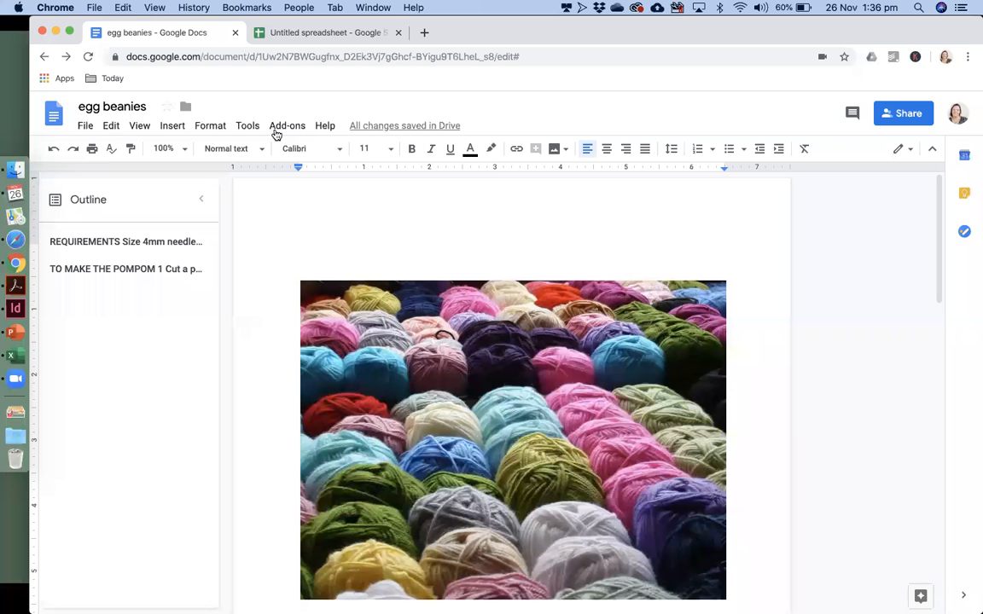
Step: Open Lucidchart's Insert Diagram sidebar in the egg beanies document, look at its sign-in options and close it
click(277, 128)
mouse_move(302, 186)
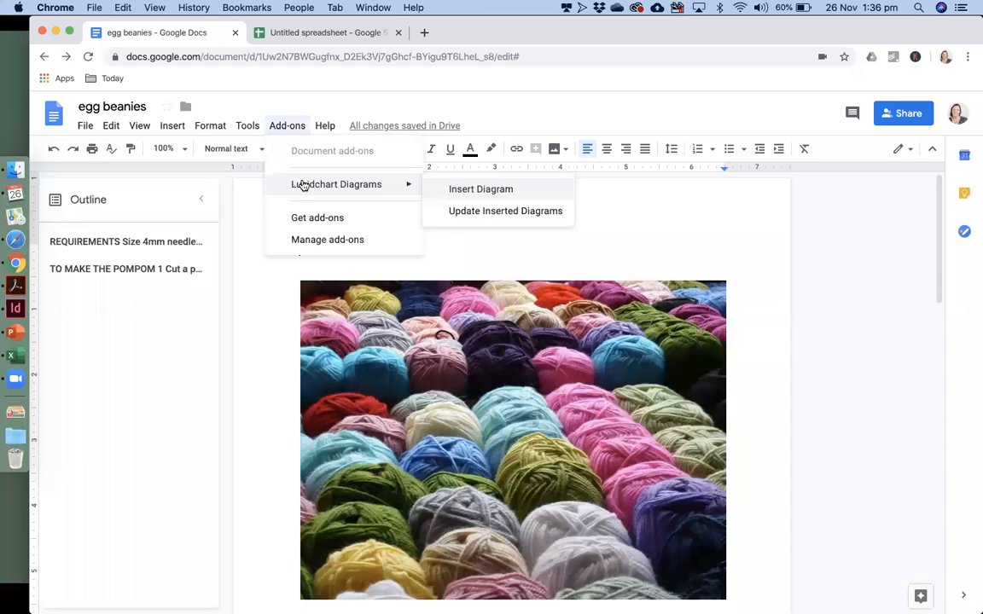
click(473, 190)
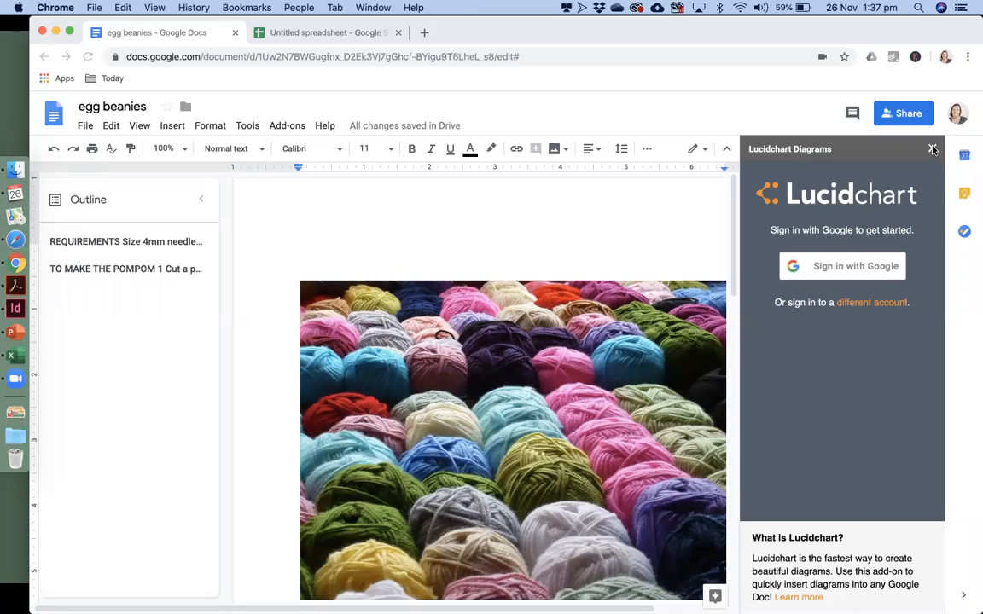
click(846, 300)
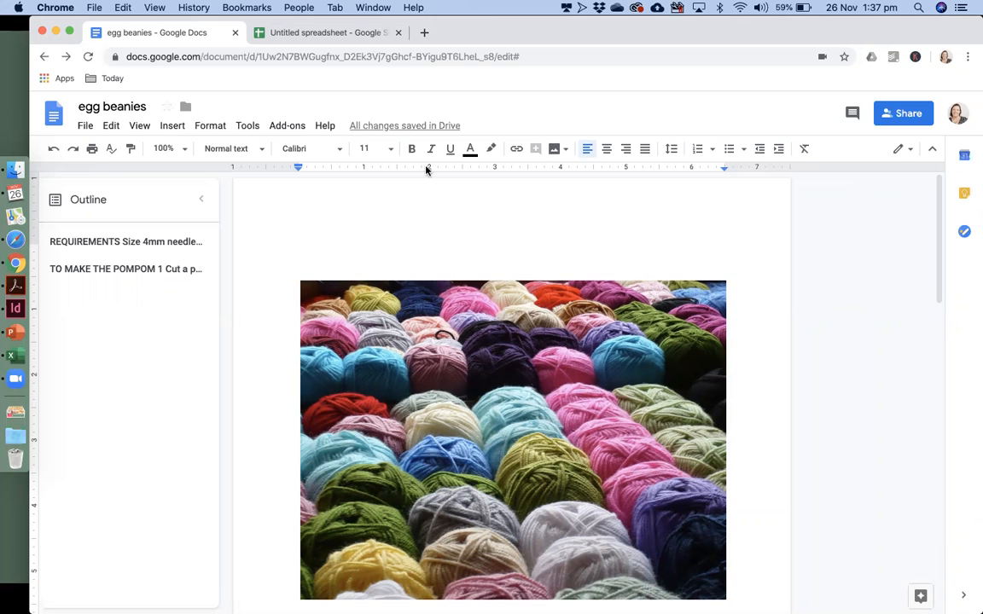
Step: Switch to Google Sheets and create a spreadsheet from the Monthly budget template in the template gallery
key(ctrl+Tab)
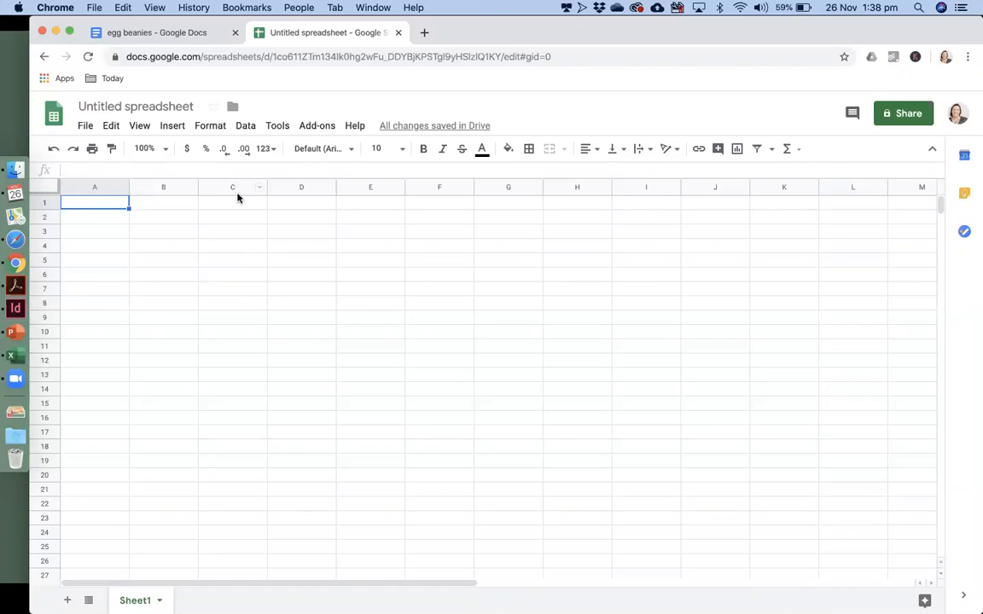
click(175, 170)
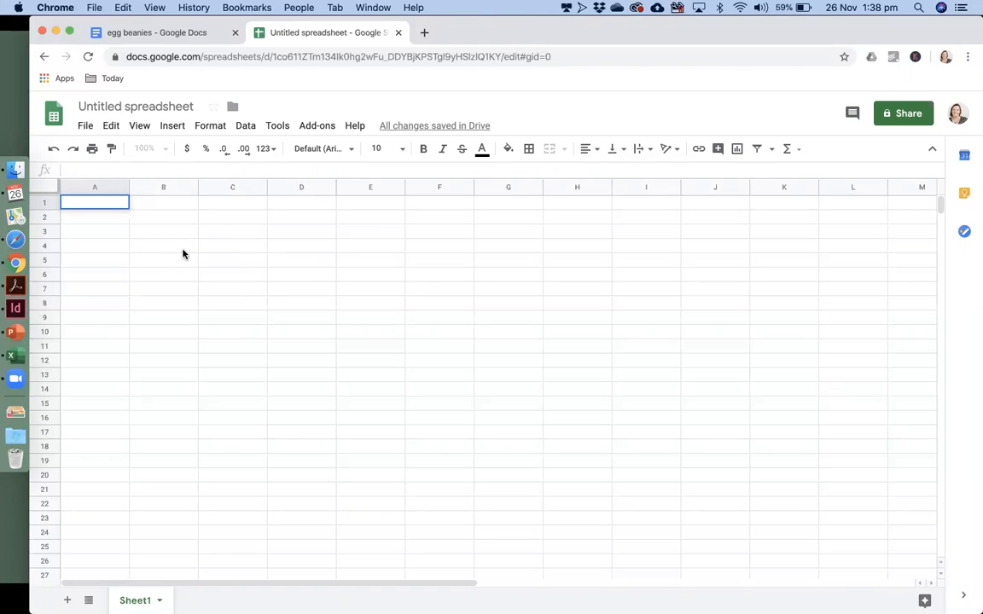
click(55, 121)
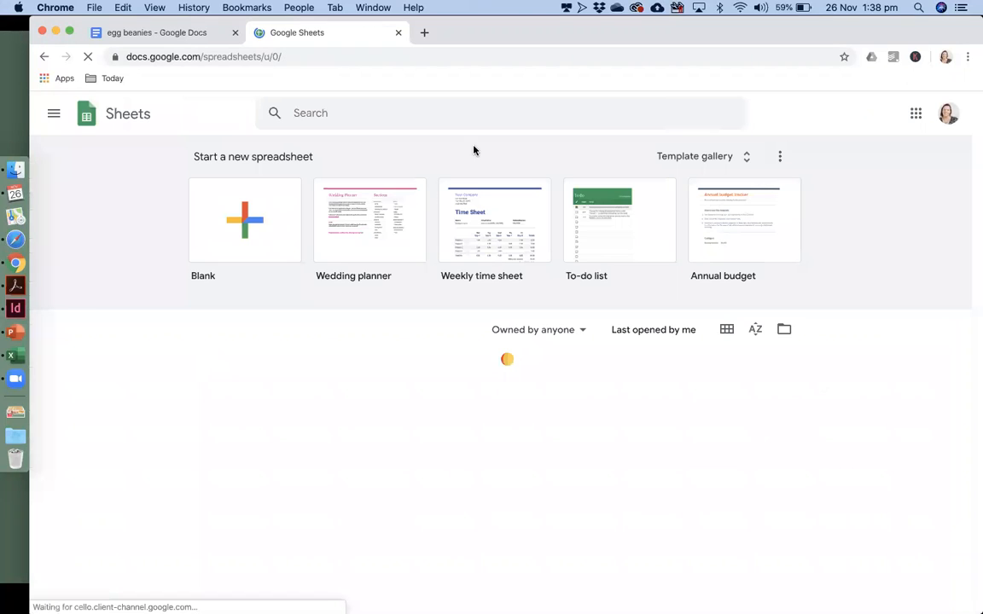
click(754, 171)
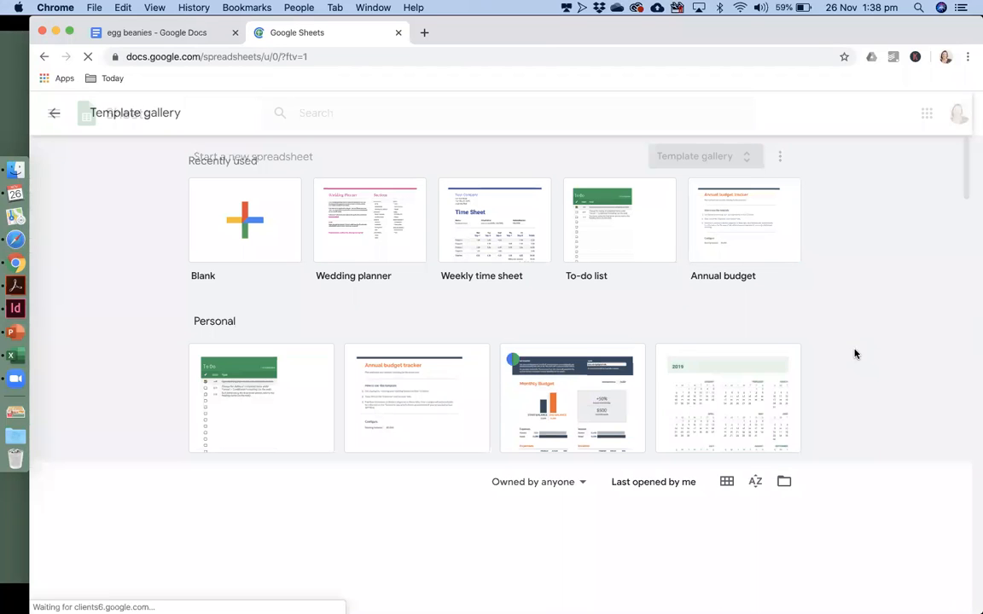
scroll(591, 309, down, 2)
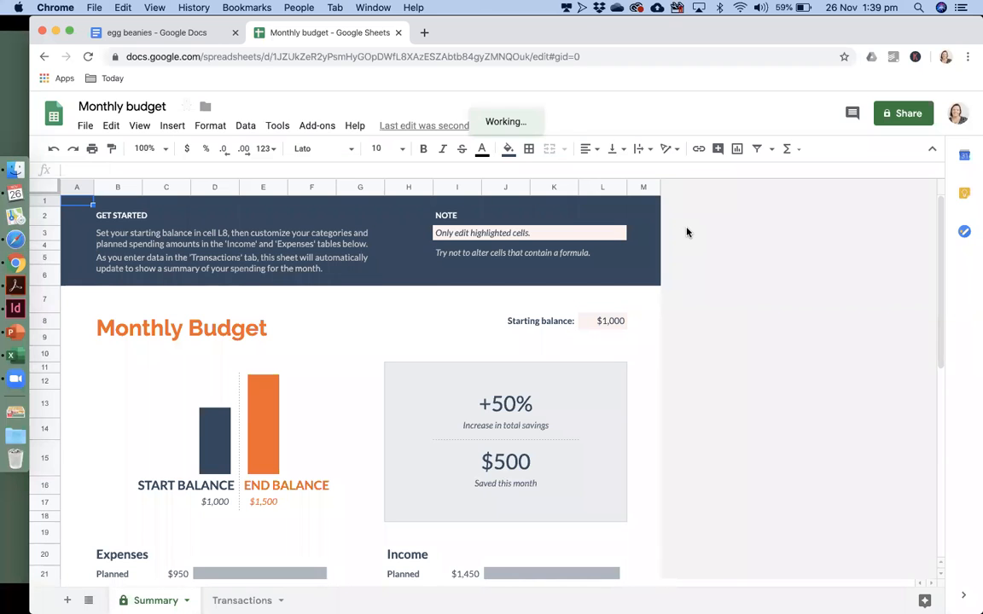
Step: Look over the Summary sheet and the options available for column M, and select column L
scroll(688, 232, down, 2)
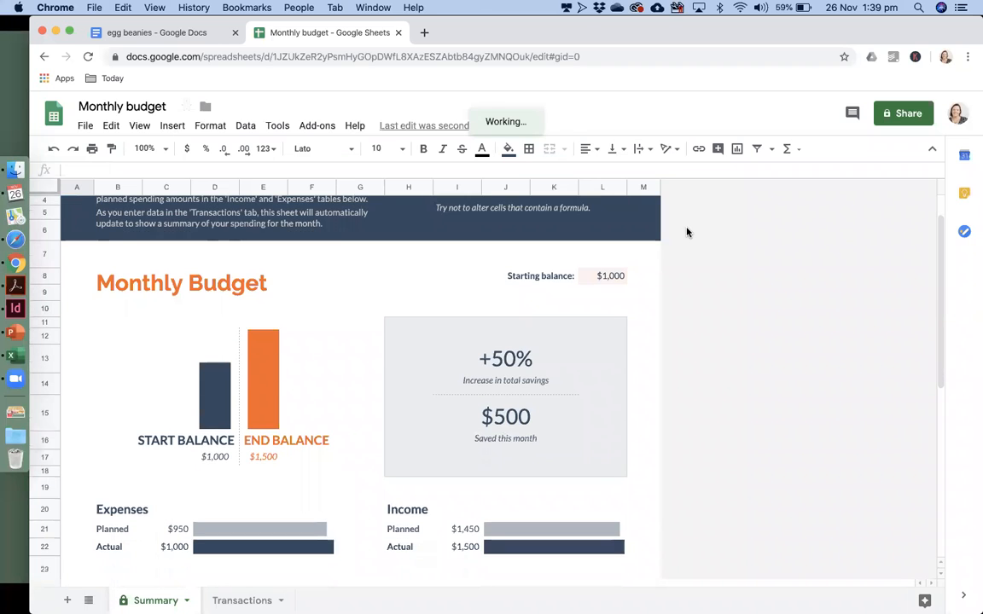
scroll(687, 232, up, 2)
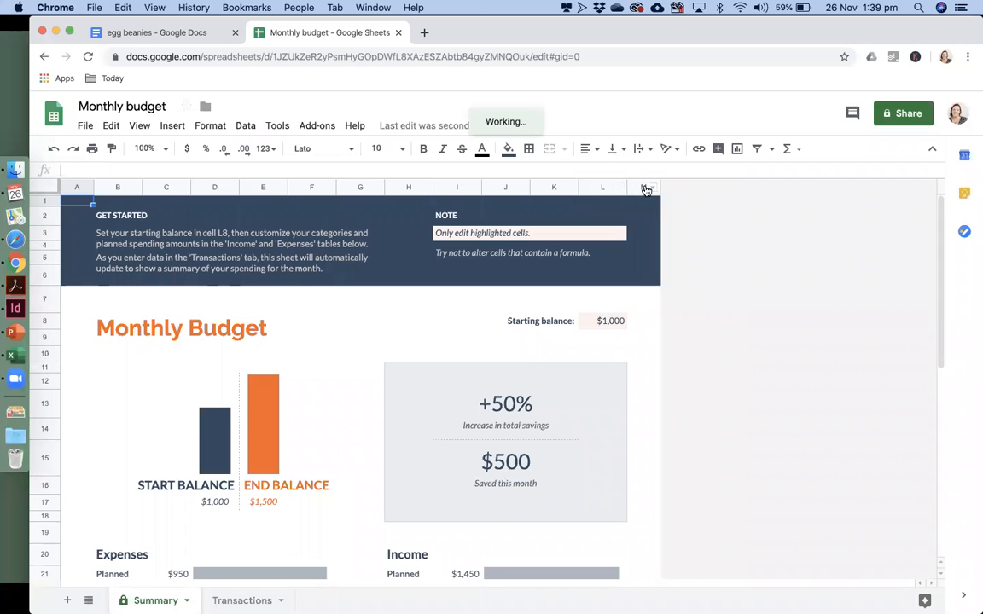
right_click(646, 188)
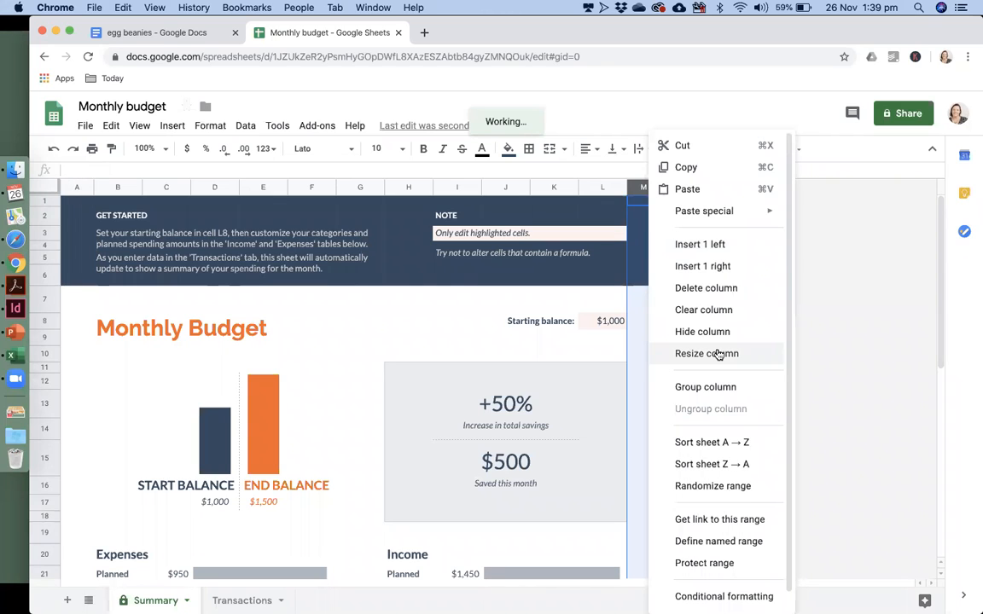
click(708, 287)
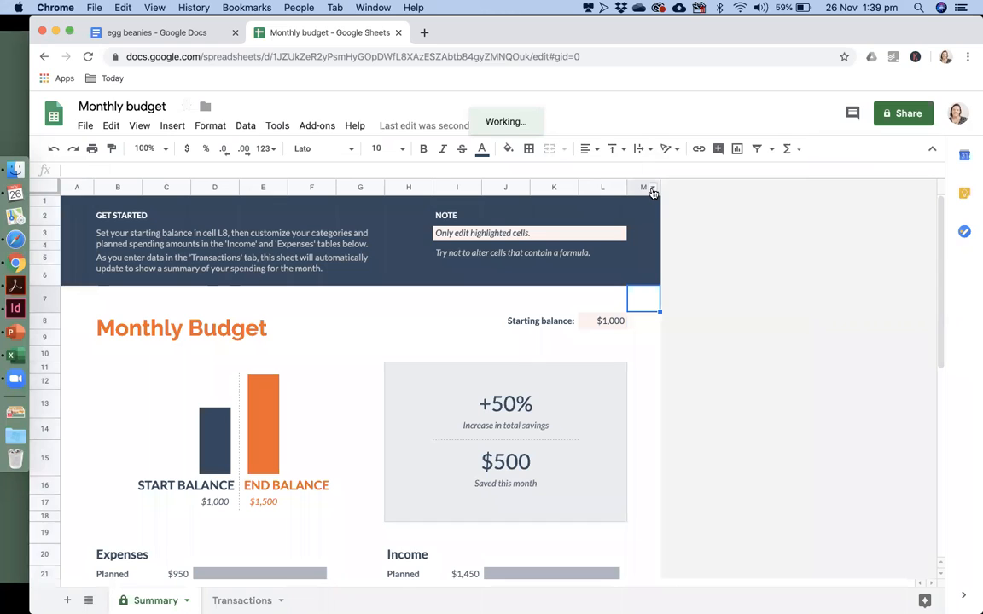
click(652, 192)
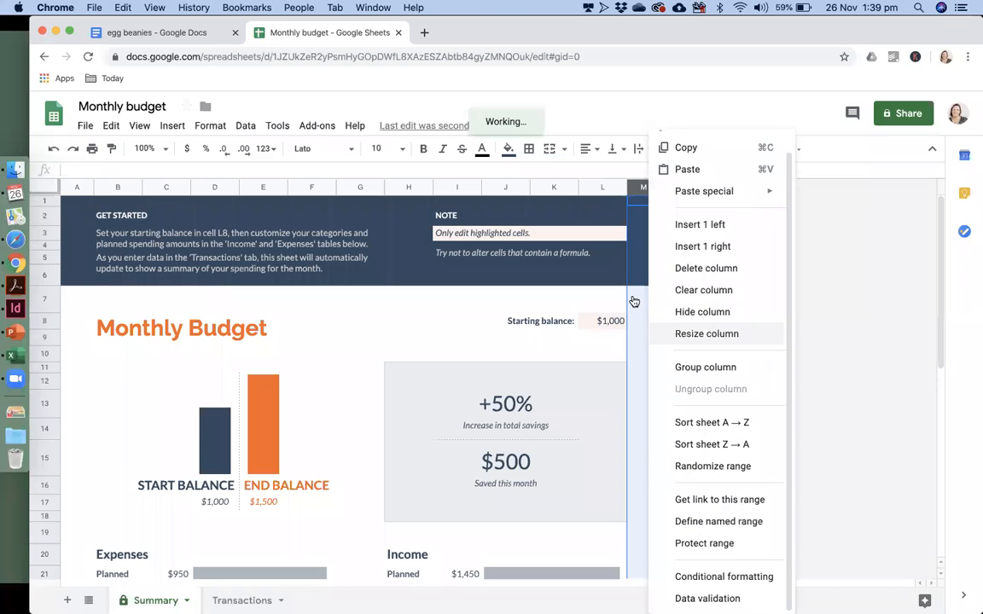
click(600, 185)
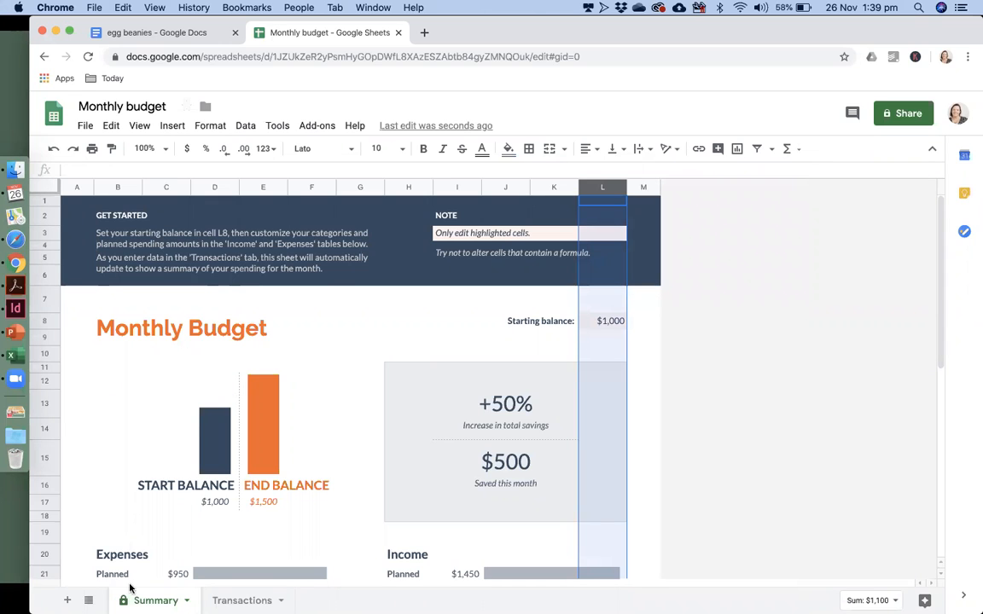
Step: Examine the Transactions sheet, including the category choices for the Rent expense and the available data tools
click(241, 599)
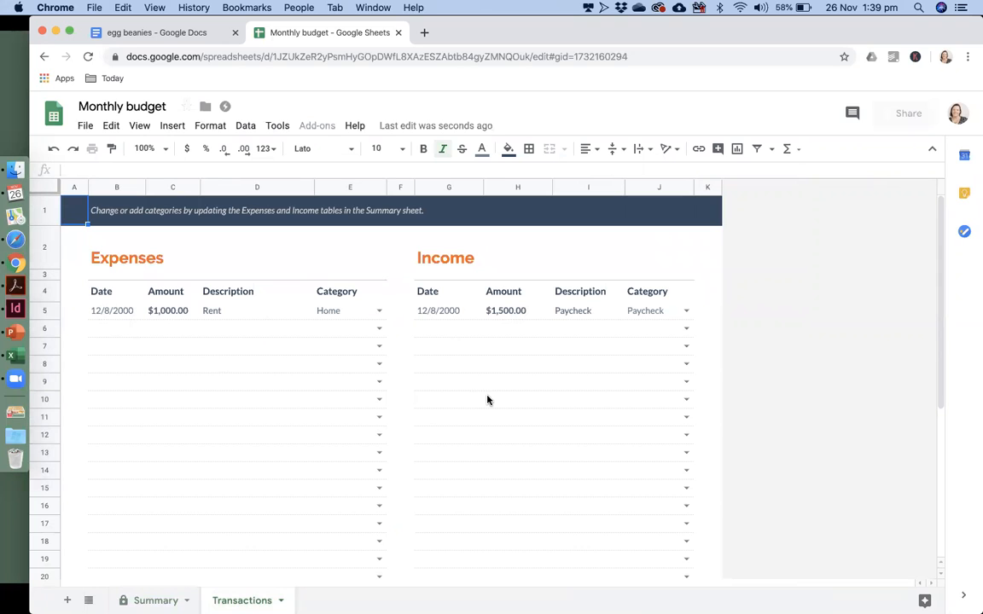
scroll(487, 400, down, 5)
scroll(390, 358, up, 5)
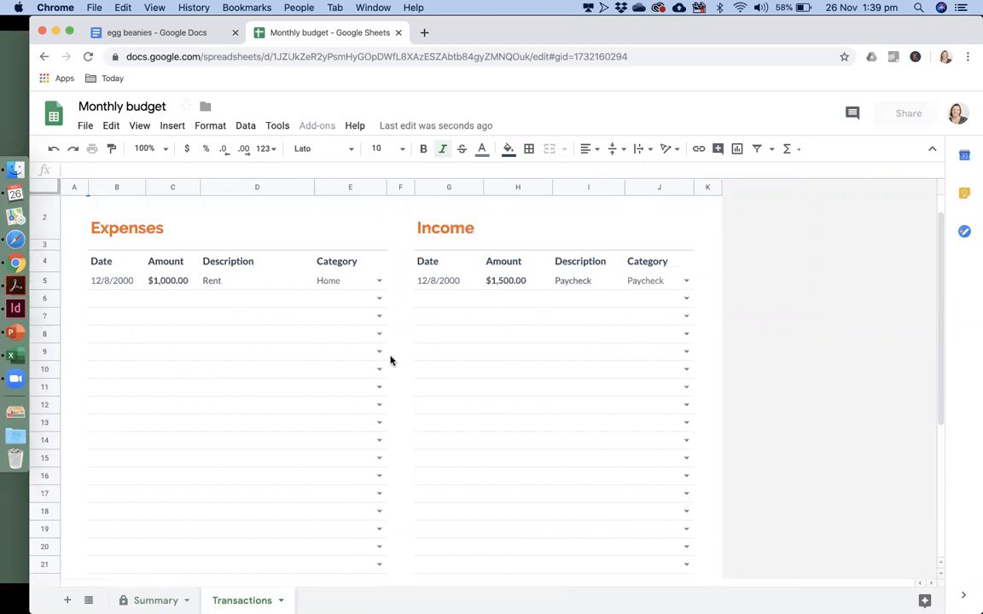
scroll(391, 358, up, 1)
click(378, 311)
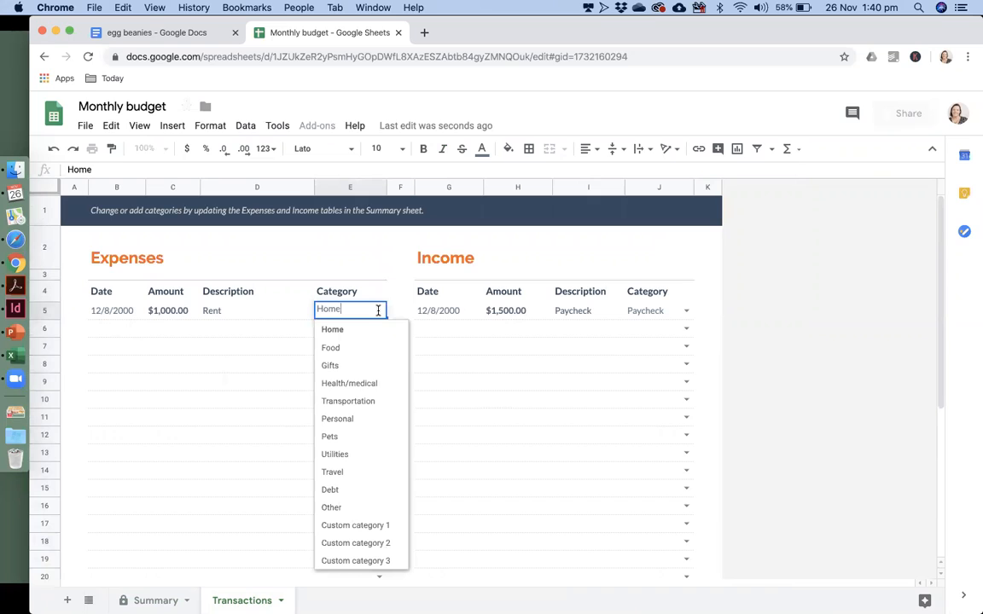
click(427, 328)
click(246, 126)
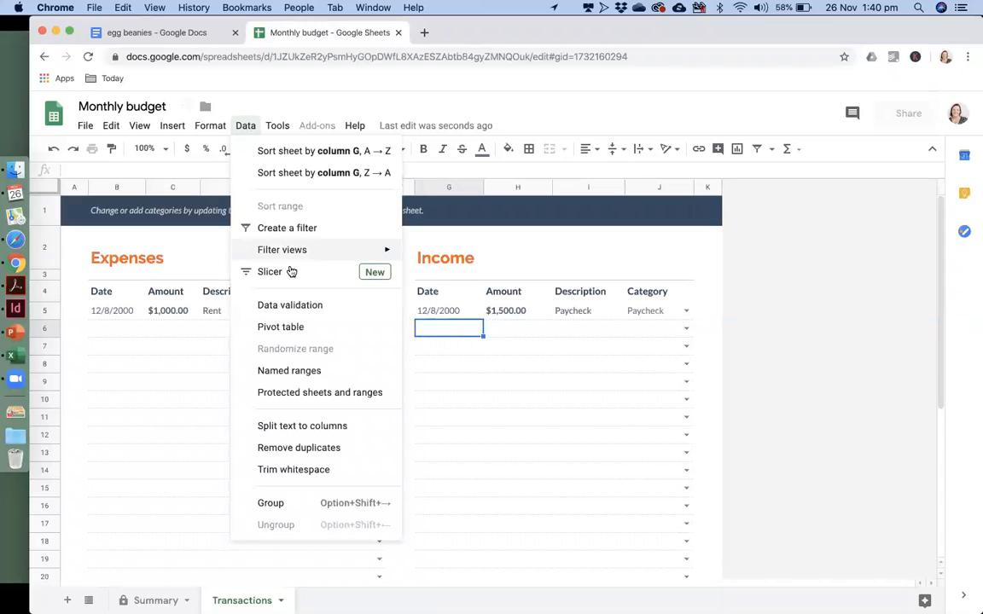
click(246, 127)
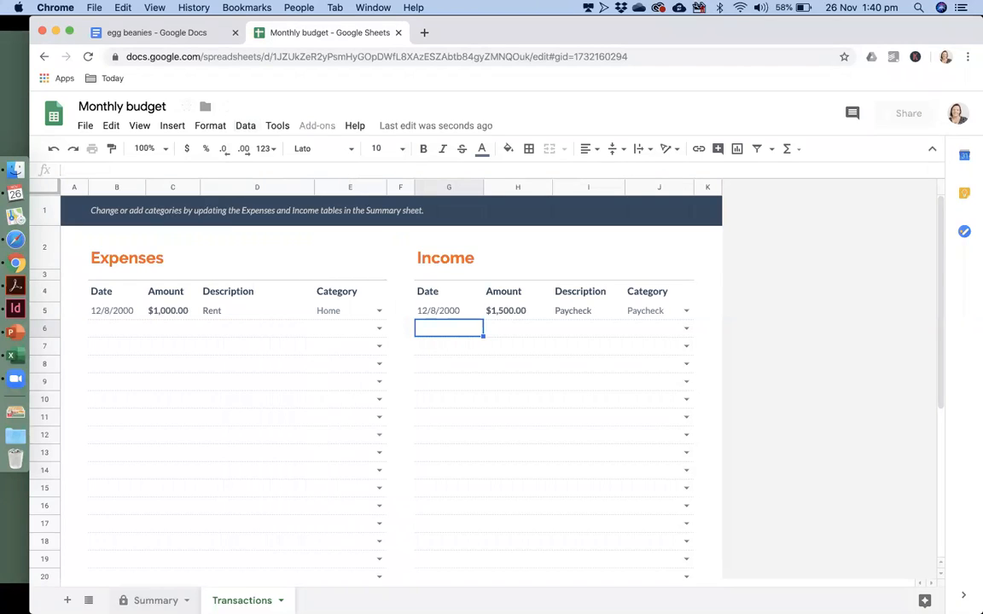
Step: Add a new sheet between Summary and Transactions and name it Categories
click(139, 596)
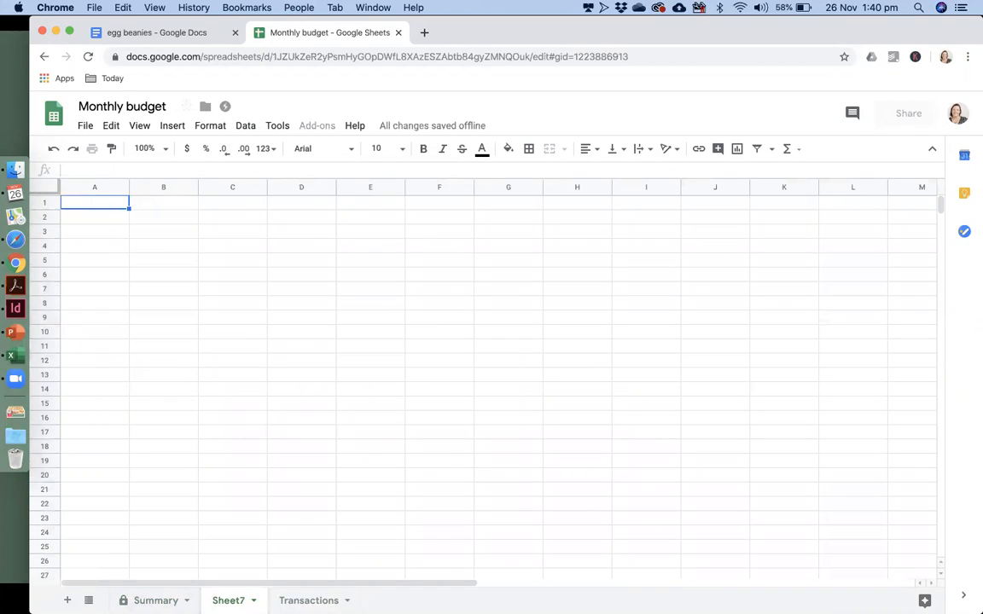
double_click(228, 601)
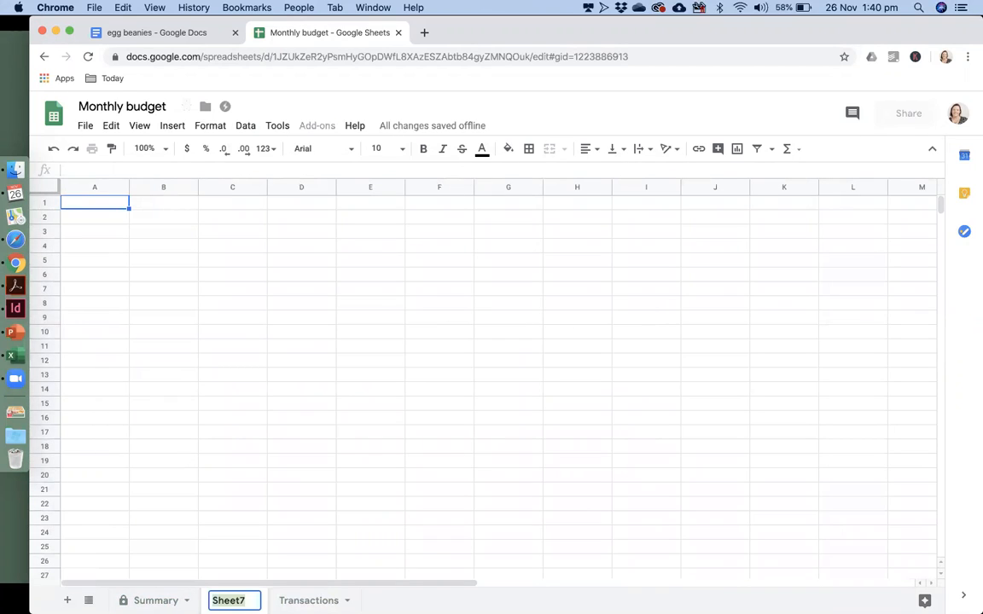
text(Ccategori)
key(BackSpace)
key(BackSpace)
key(BackSpace)
key(BackSpace)
key(BackSpace)
key(BackSpace)
key(BackSpace)
key(BackSpace)
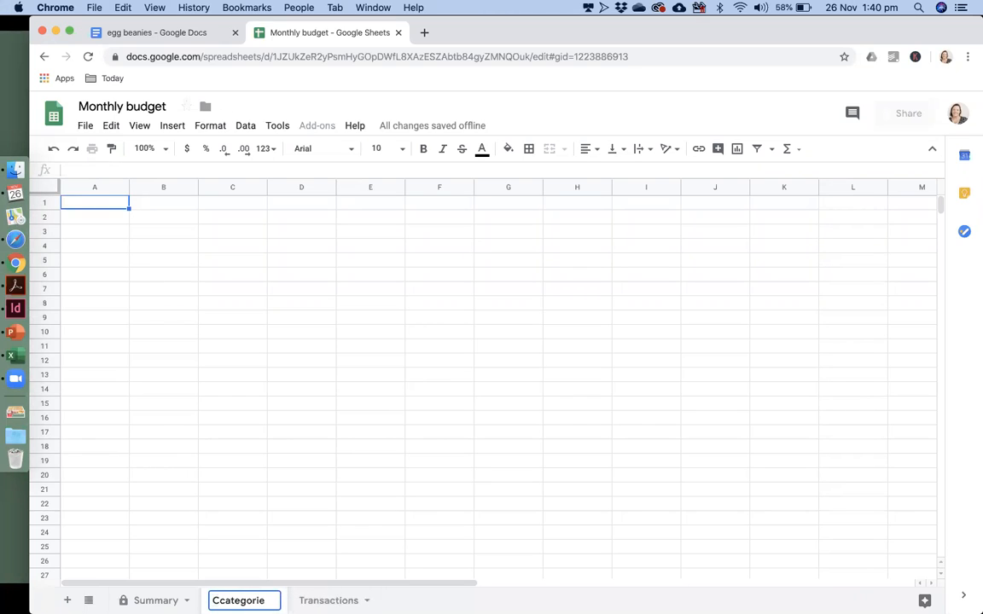
text(ategories)
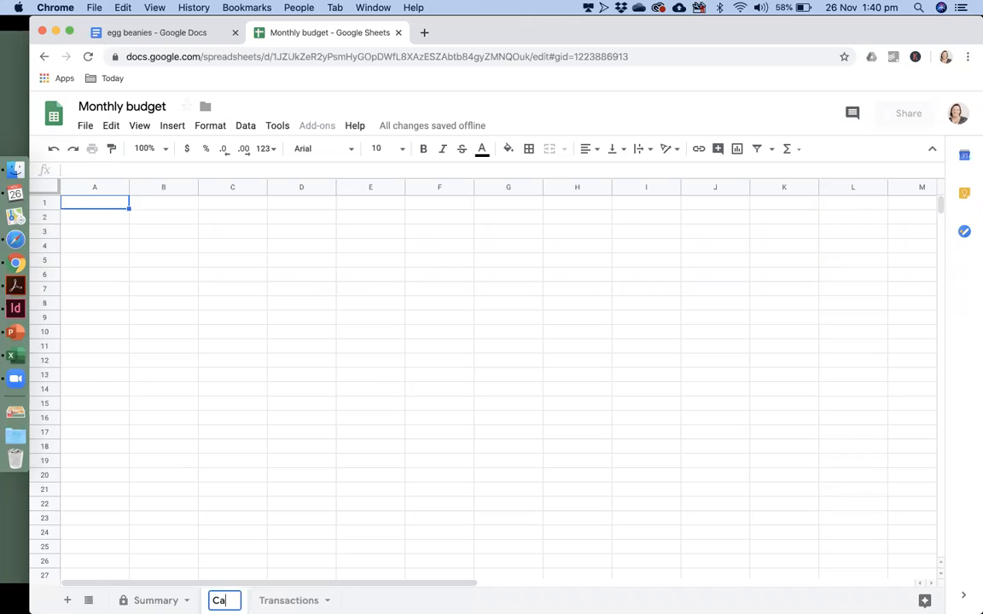
key(Return)
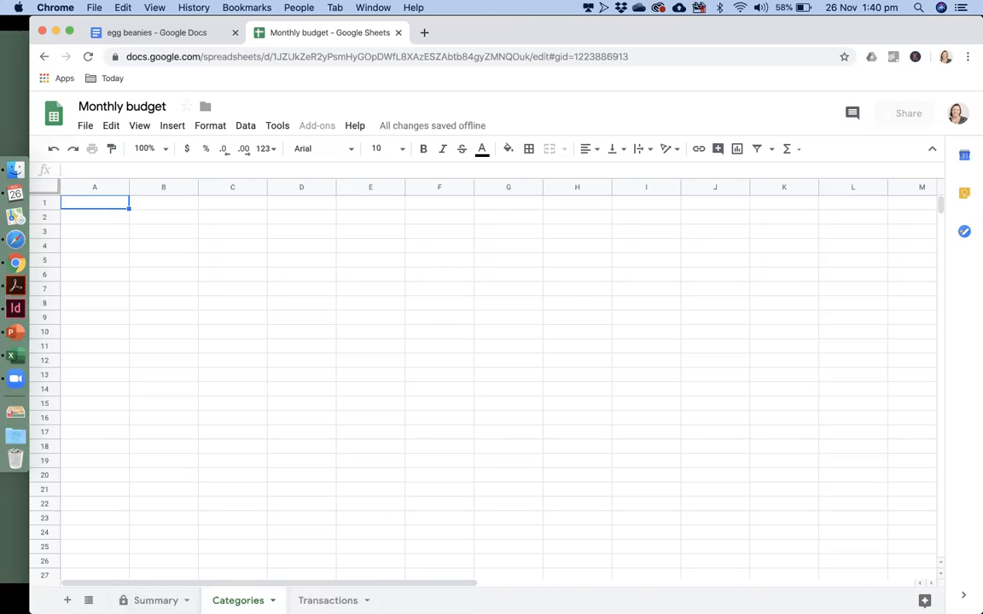
Step: Show the list of all sheets and switch to the Summary sheet
click(88, 600)
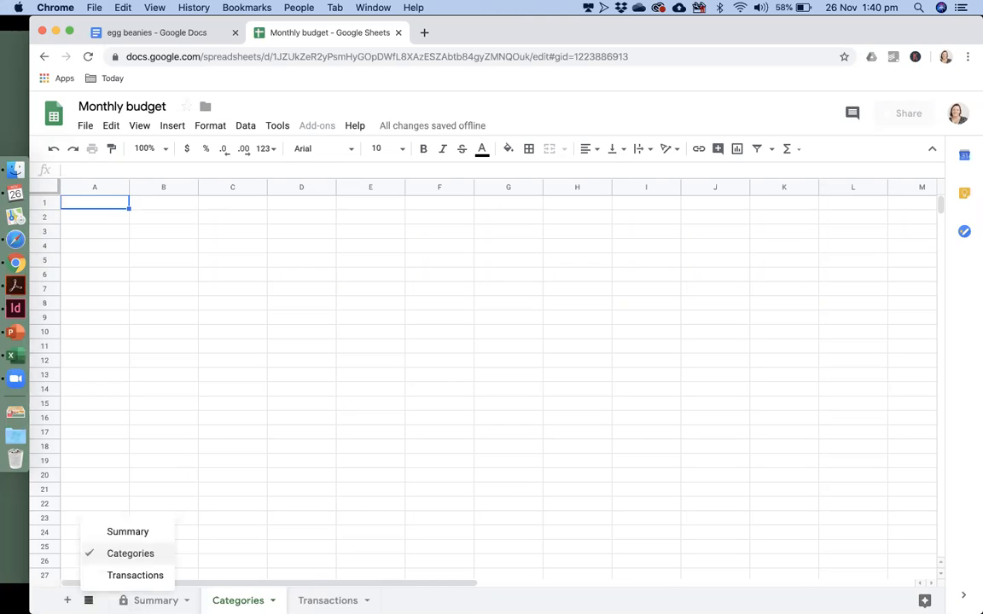
click(103, 532)
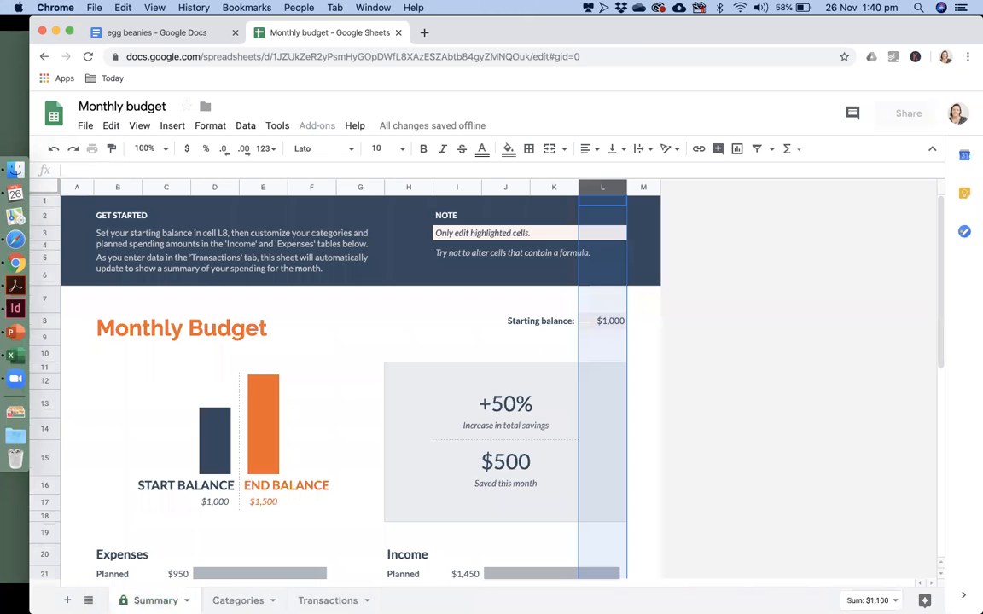
Step: Show the list of all sheets and switch to the Transactions sheet
click(88, 600)
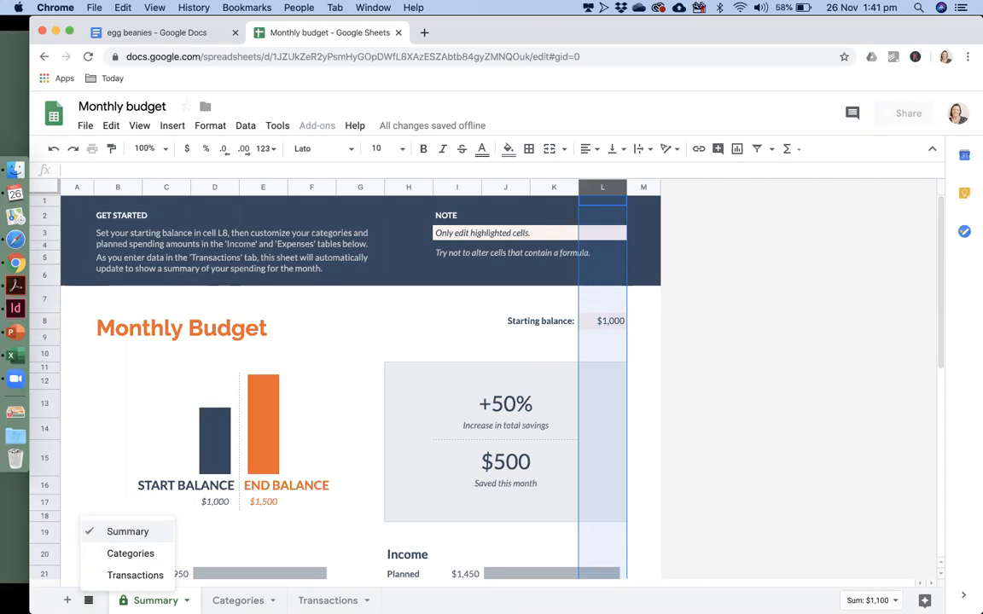
click(117, 577)
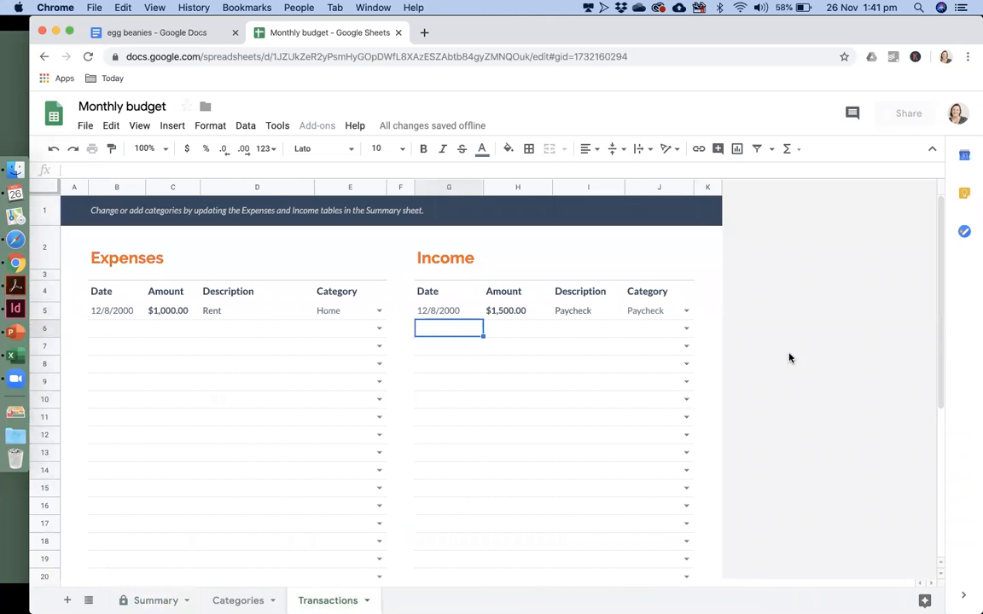
click(650, 382)
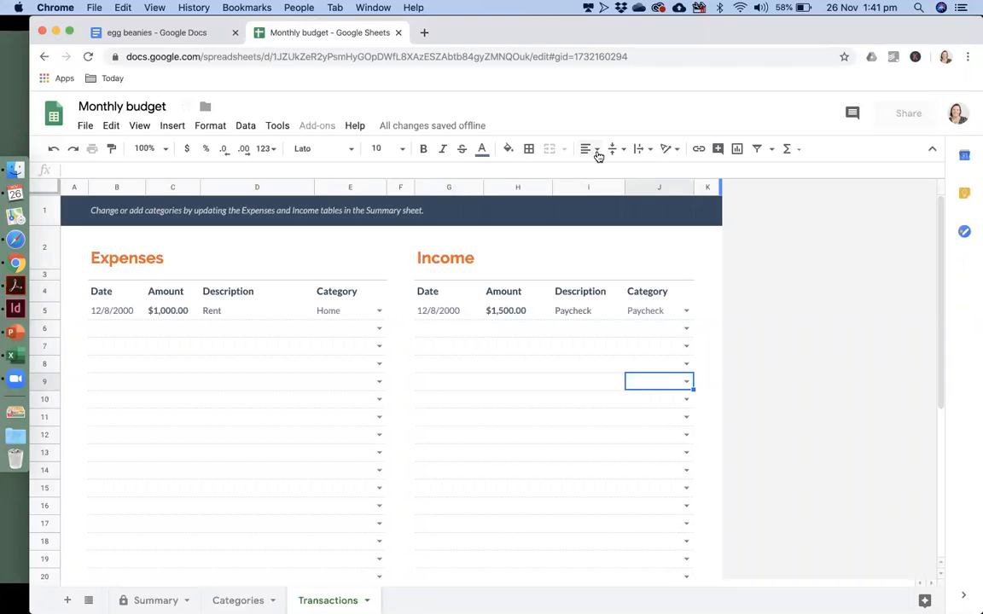
Step: Look over the save status and the file, editing and insertion options for single cells and a selected Income range on the Transactions sheet
mouse_move(450, 127)
mouse_move(463, 126)
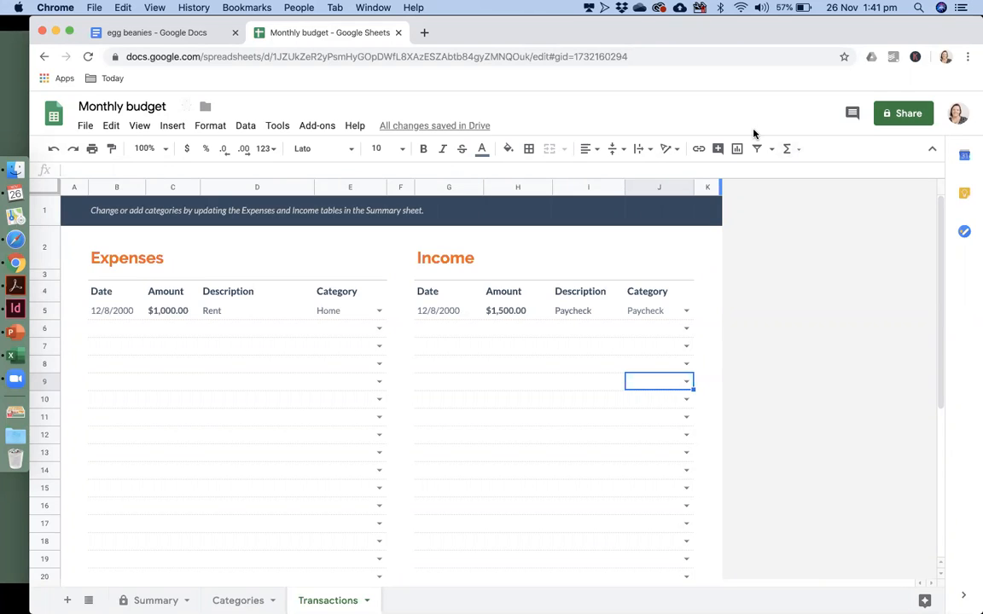
click(85, 125)
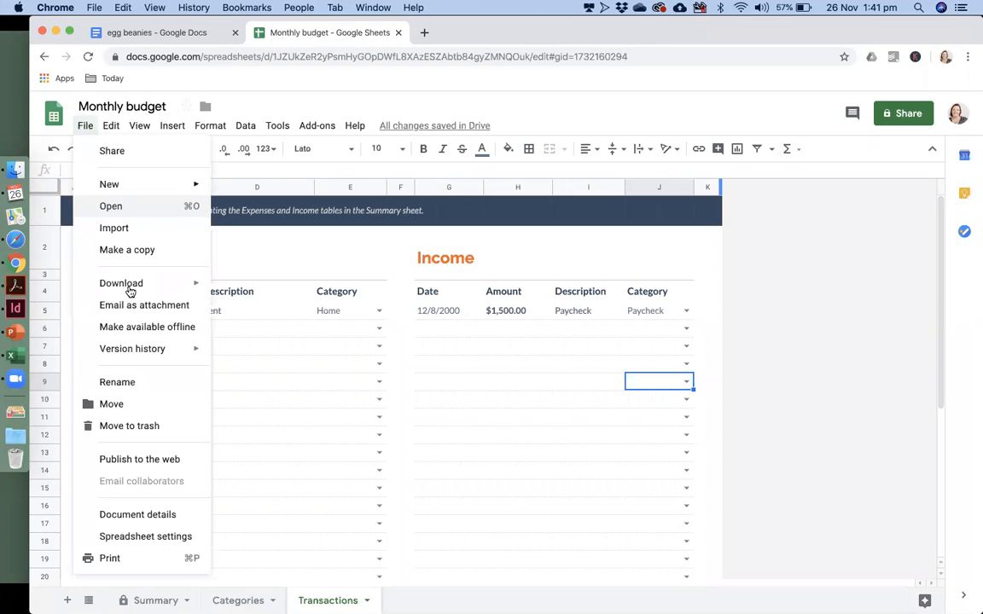
mouse_move(129, 292)
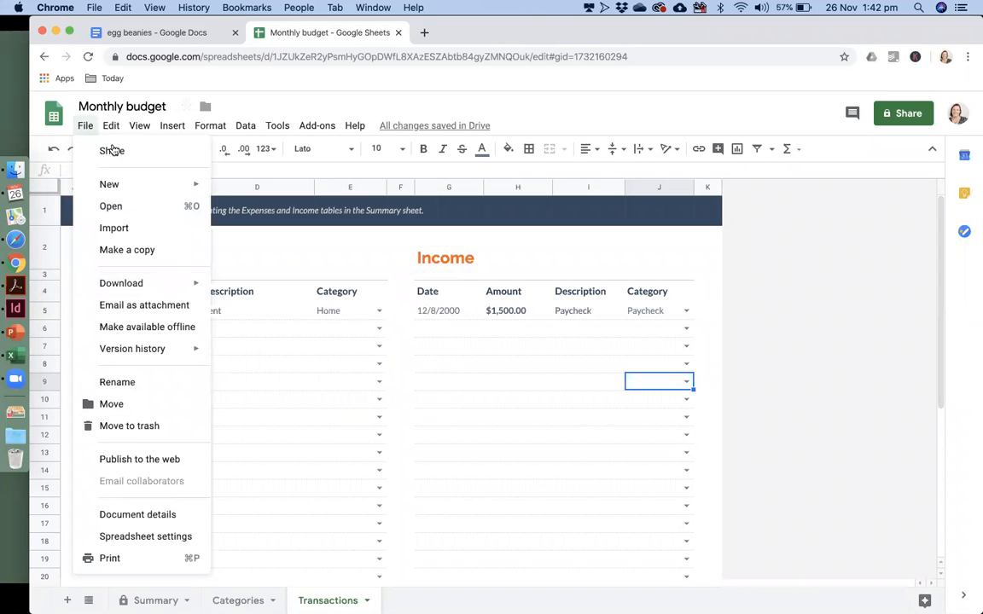
click(318, 403)
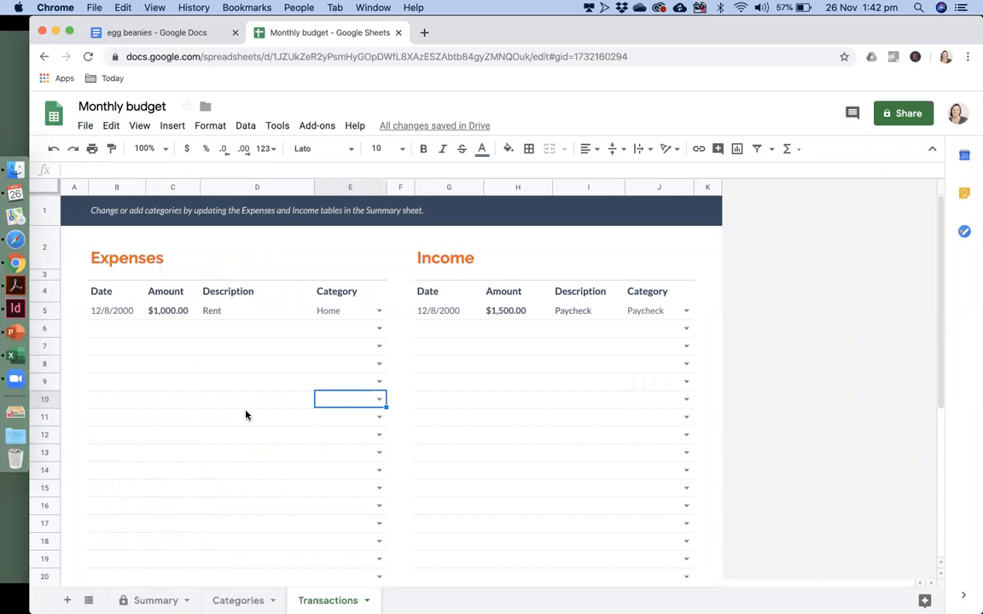
click(231, 388)
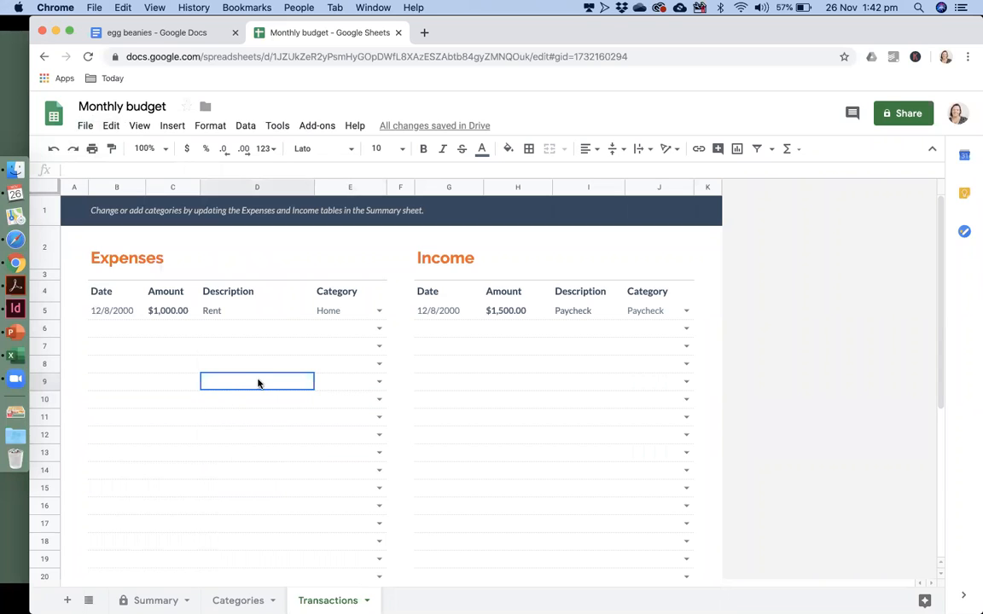
click(109, 130)
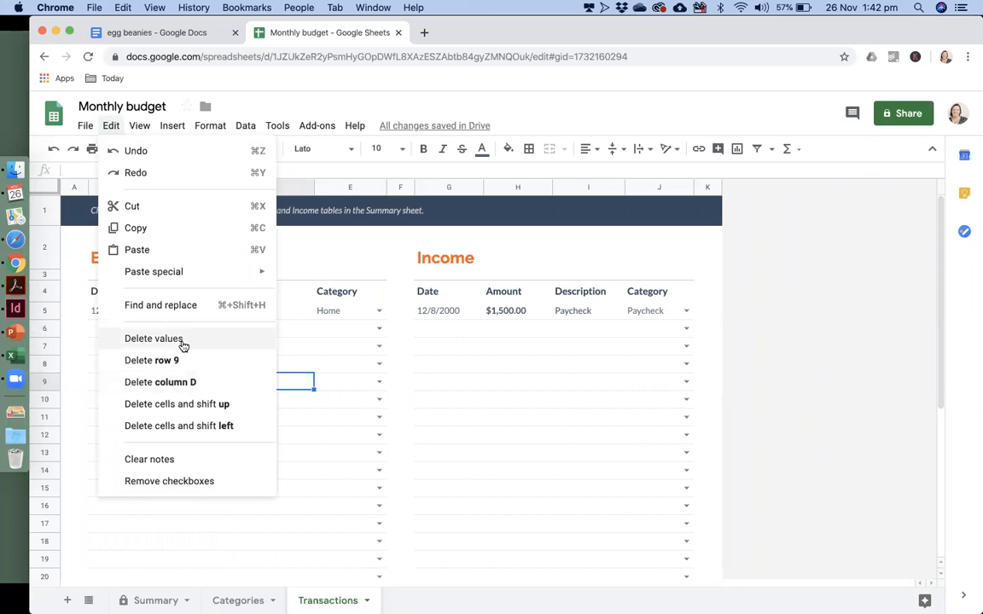
click(457, 399)
drag(449, 329, 515, 504)
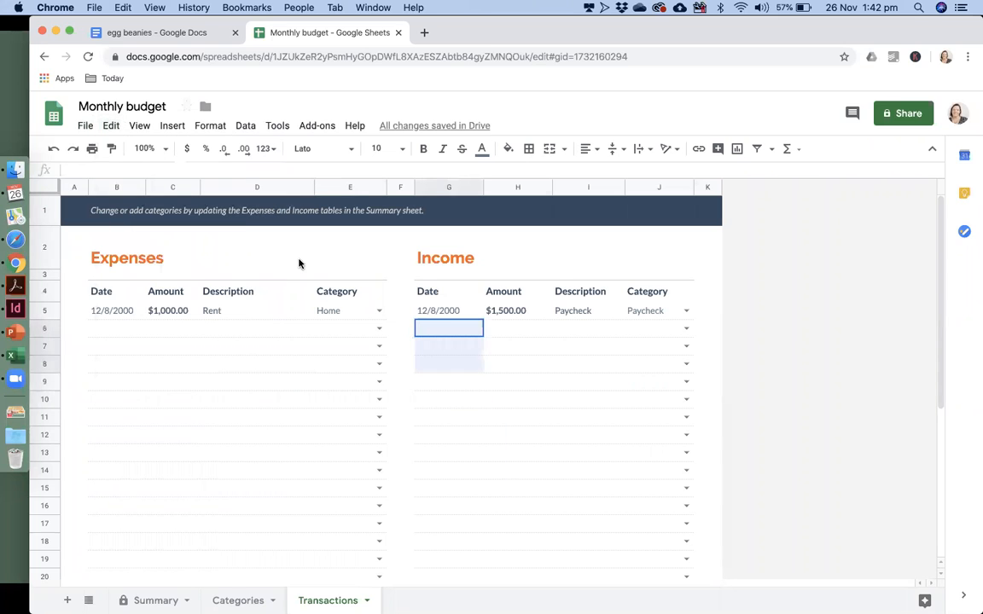
click(111, 126)
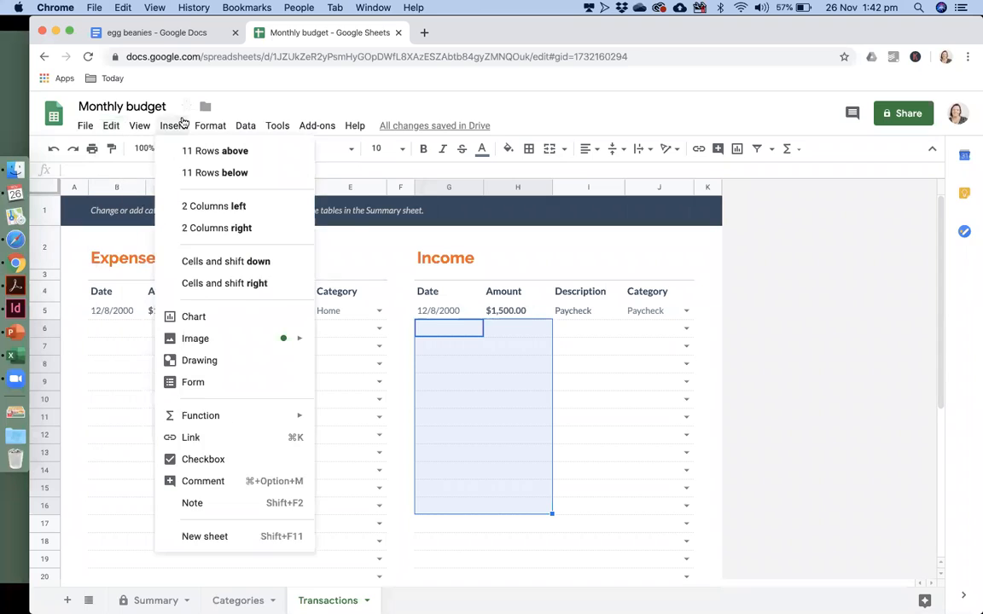
mouse_move(171, 126)
click(405, 379)
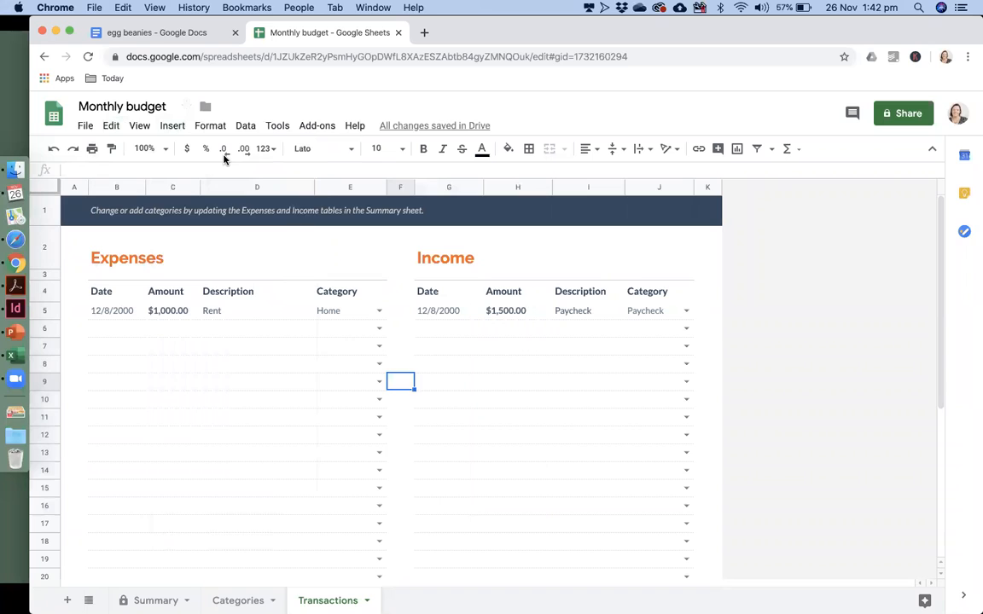
Step: Try inserting a chart from the empty cell F9 and look through the available chart types and customization options
click(172, 125)
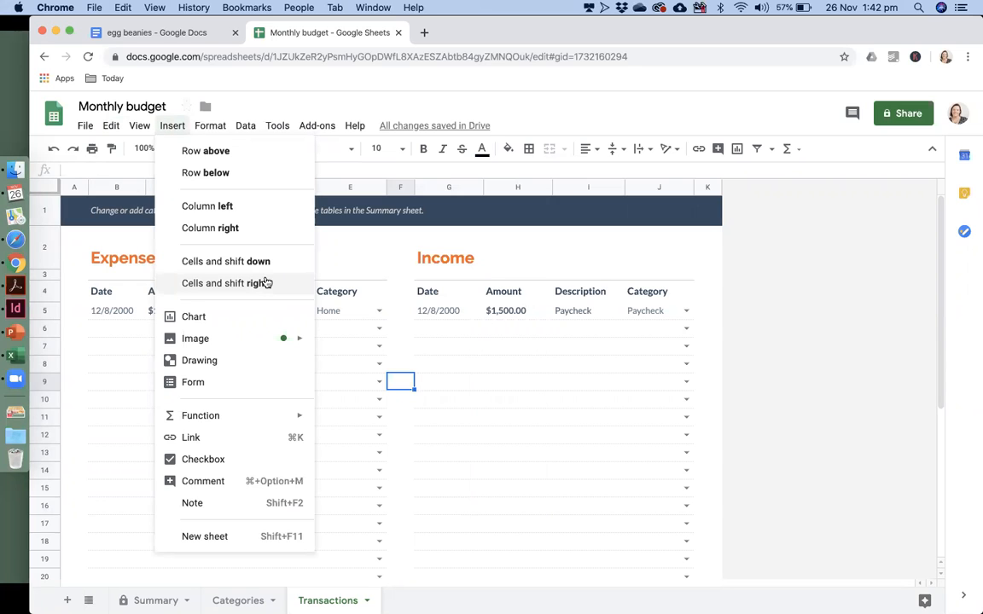
click(246, 318)
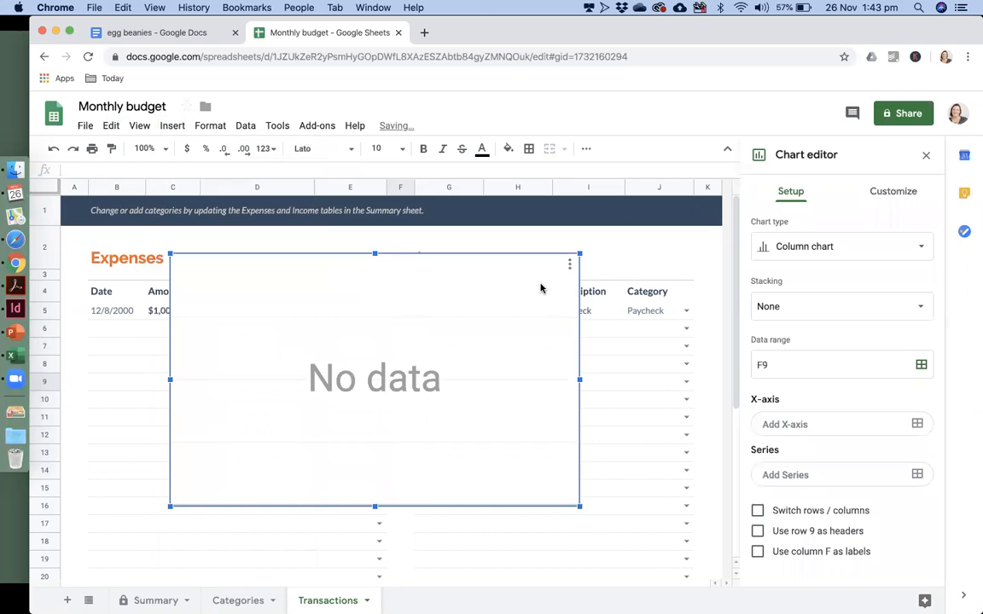
click(859, 245)
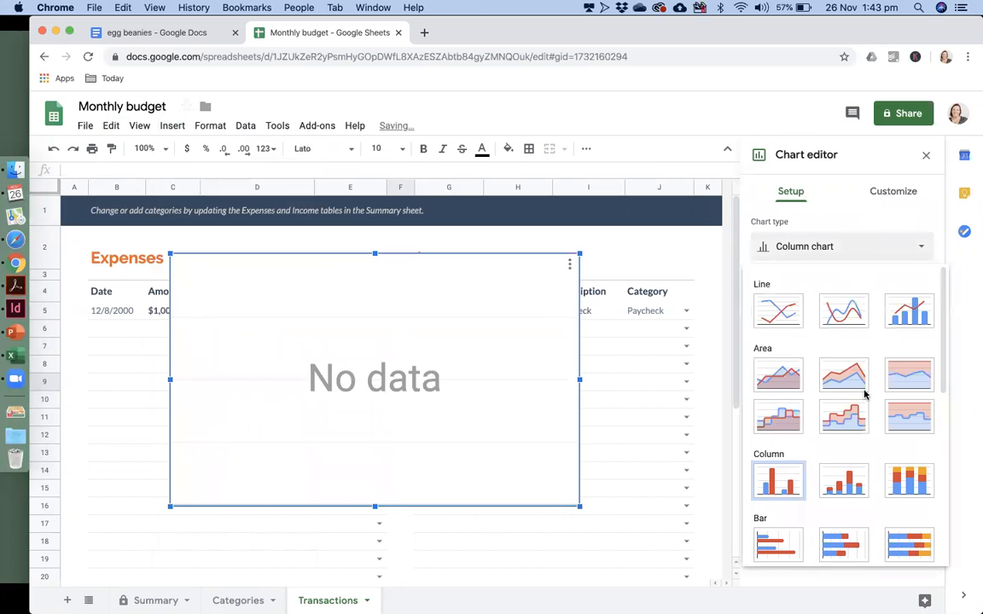
scroll(864, 393, down, 10)
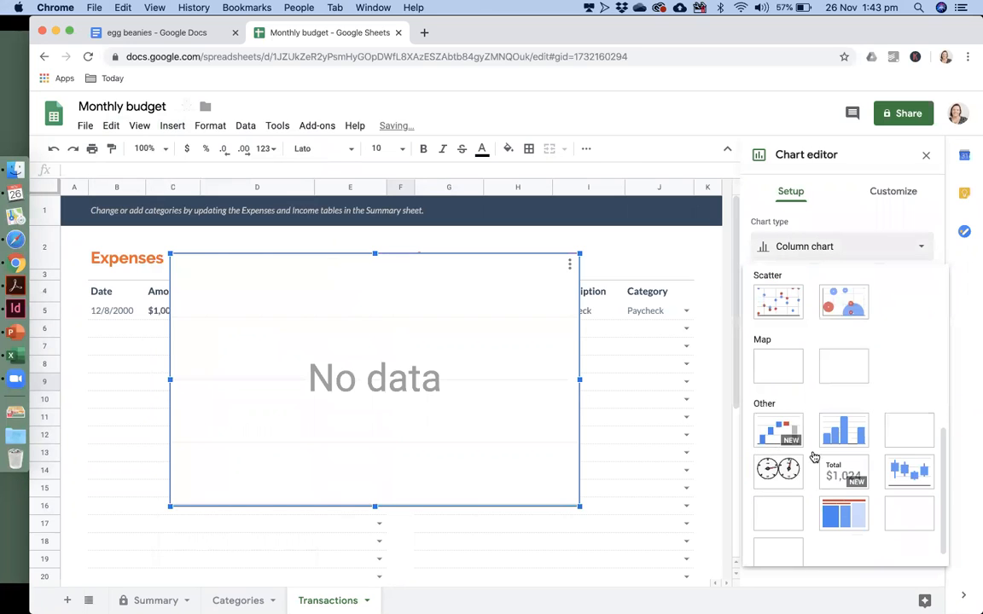
scroll(844, 457, down, 1)
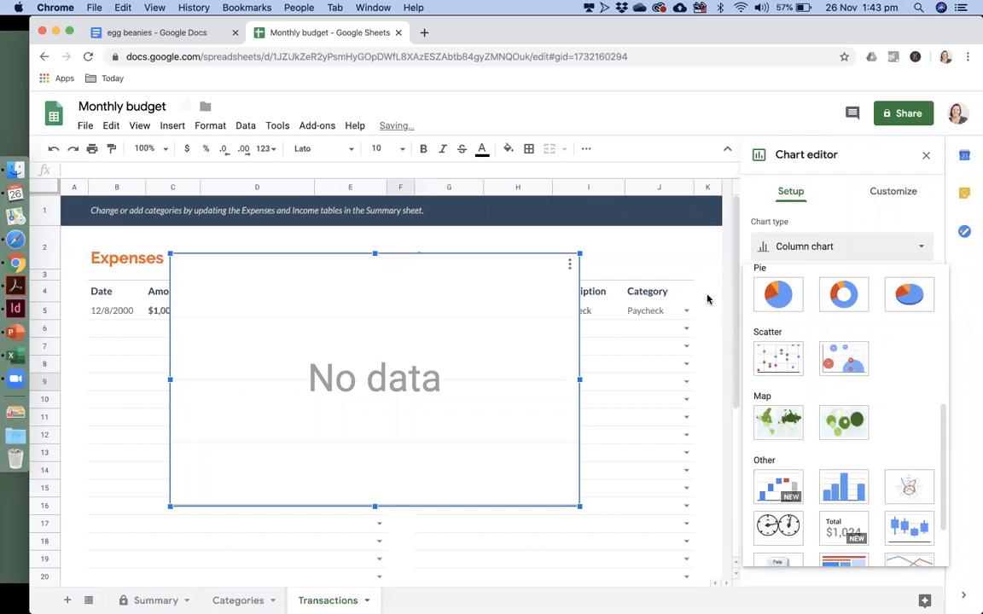
scroll(853, 320, up, 1)
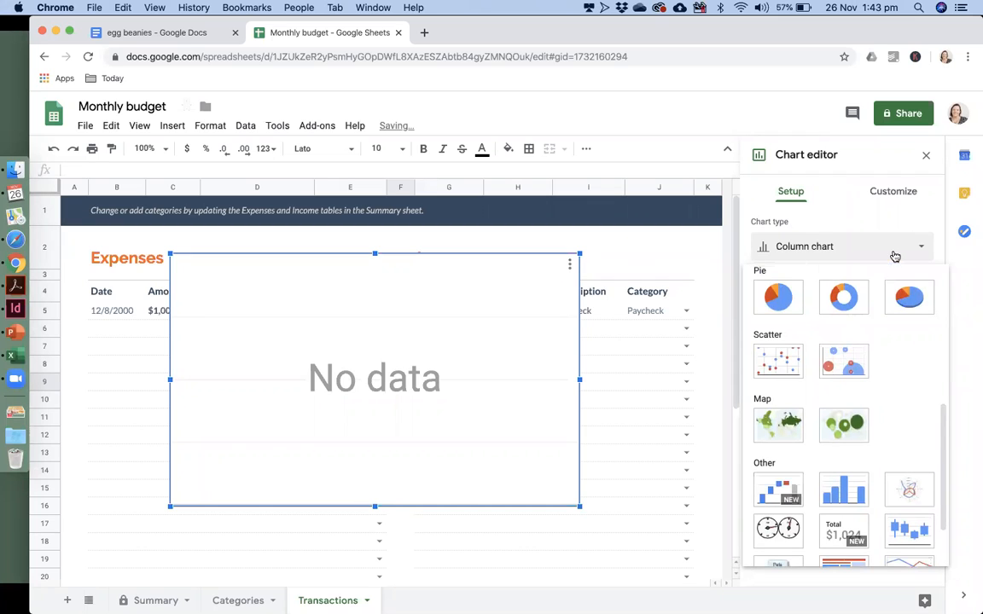
scroll(891, 256, up, 10)
click(891, 195)
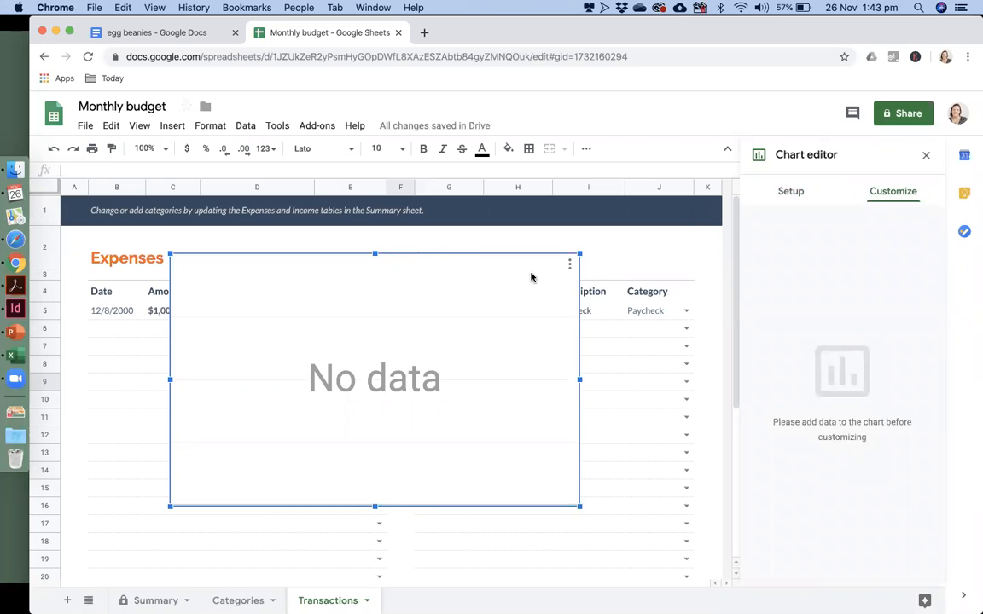
key(Delete)
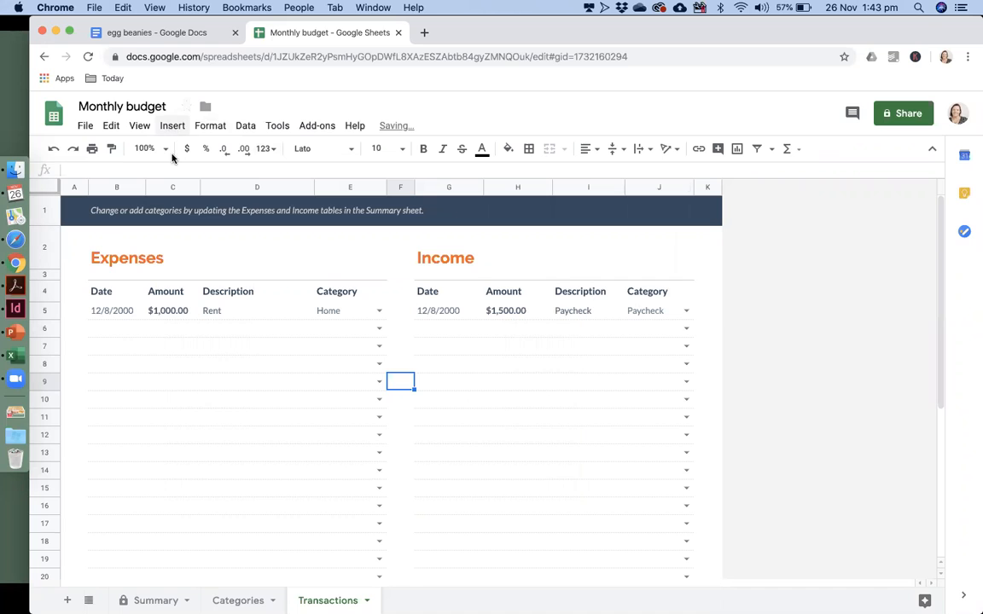
Step: Add two entries below Rent in the Expenses table: 340 for utilities and 2400 for savings
click(157, 316)
click(170, 327)
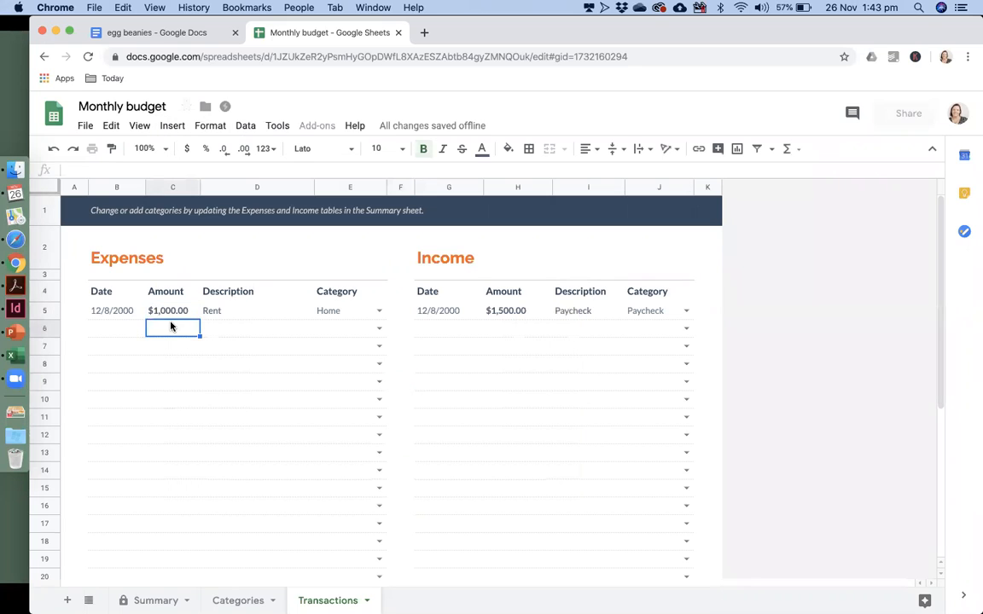
text(340)
key(Tab)
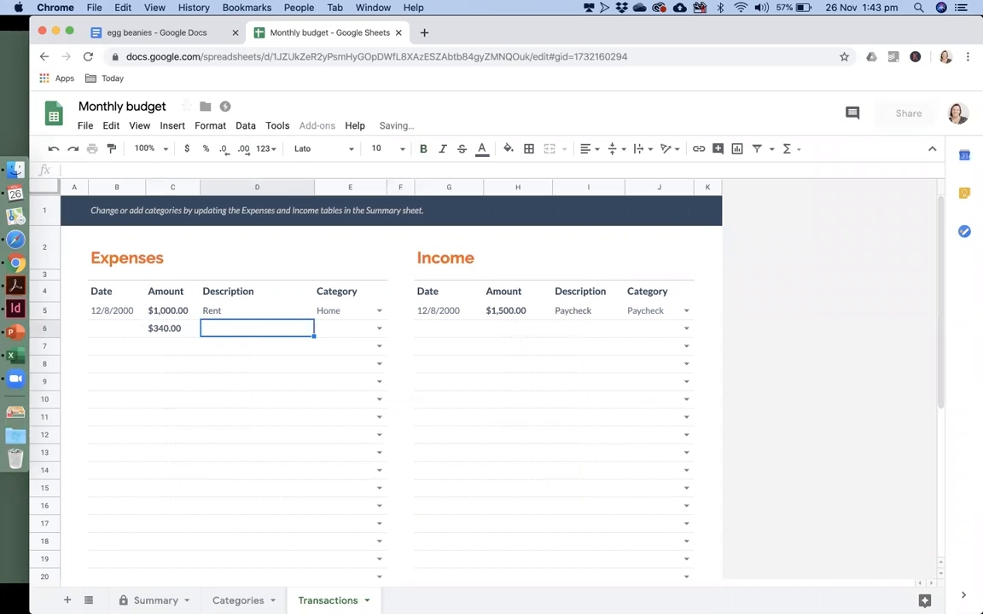
text(utilities)
key(Return)
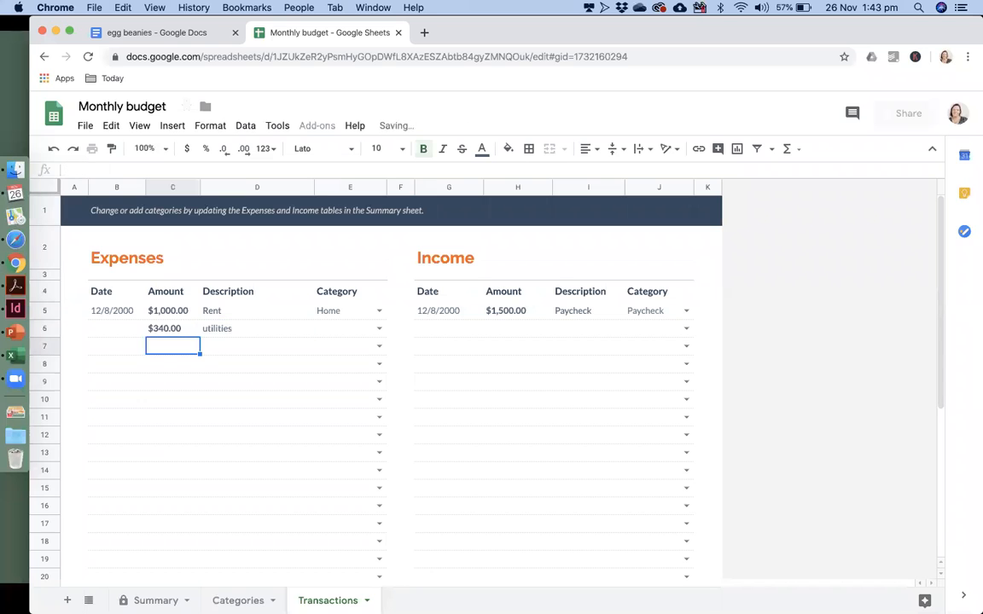
text(2400)
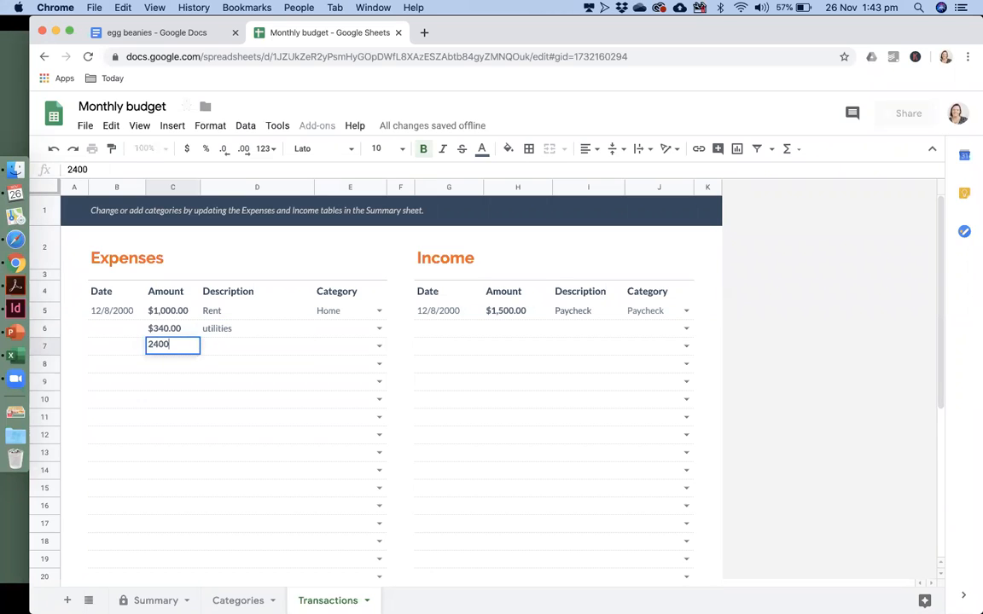
key(Tab)
text(savings)
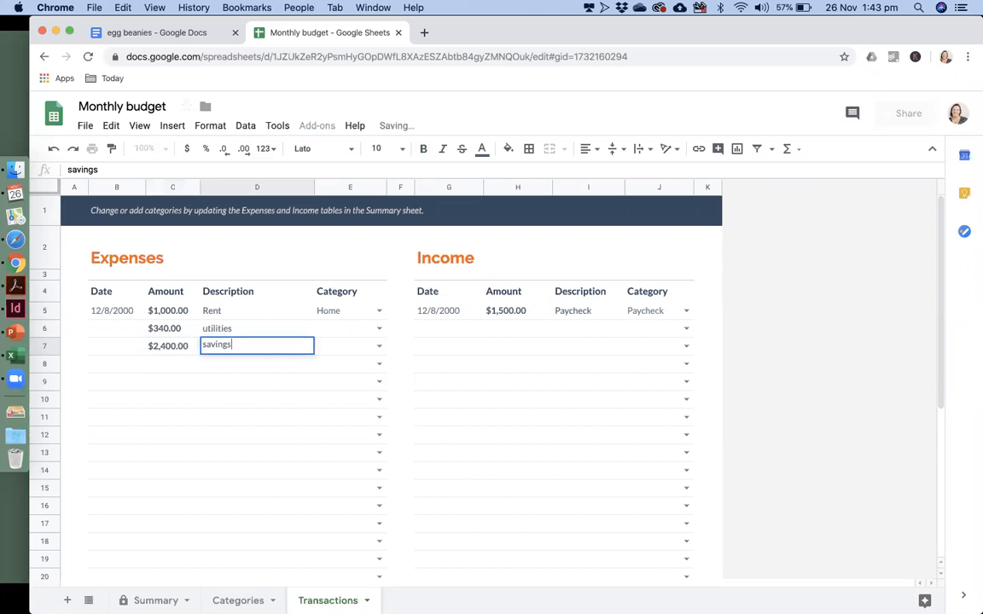
key(Return)
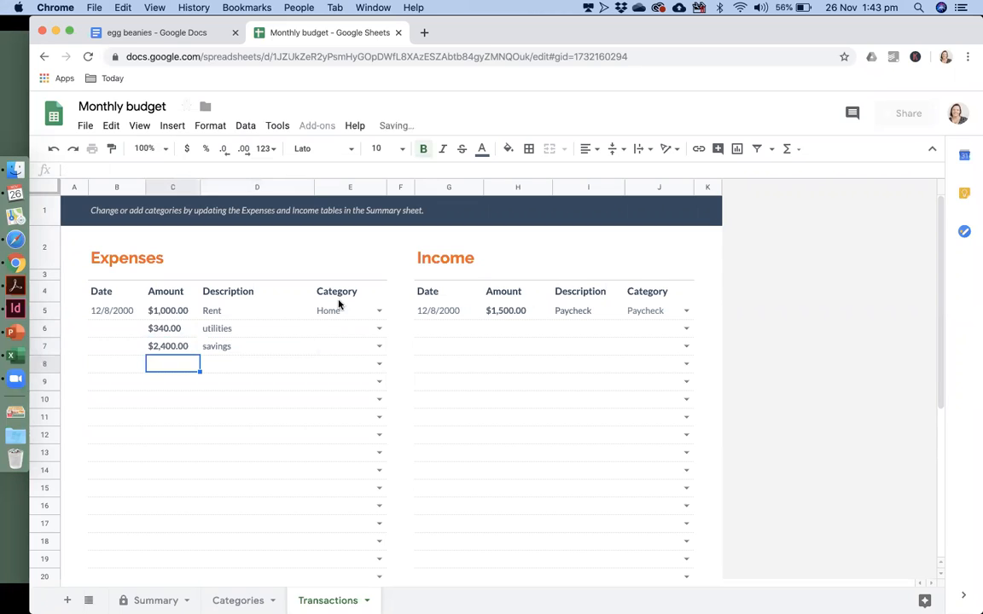
Step: Set the category of the utilities expense to Home and of the savings expense to Travel
click(380, 328)
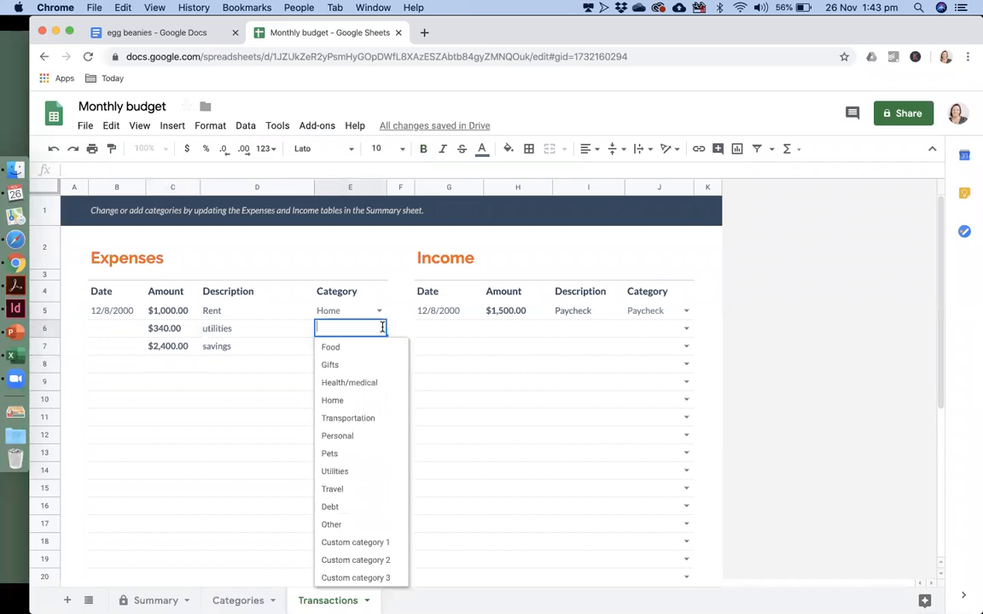
click(373, 401)
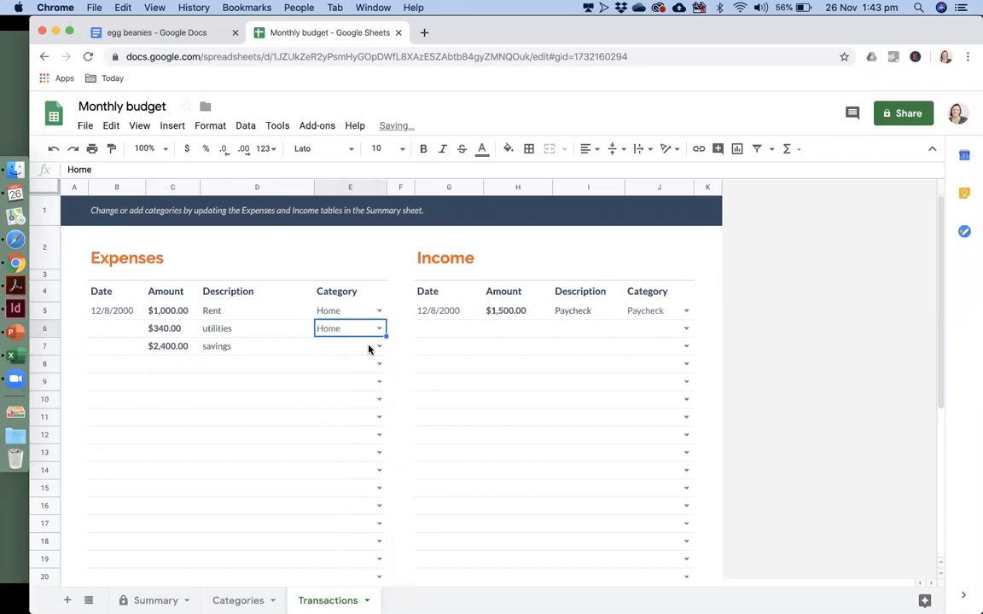
click(369, 349)
click(378, 345)
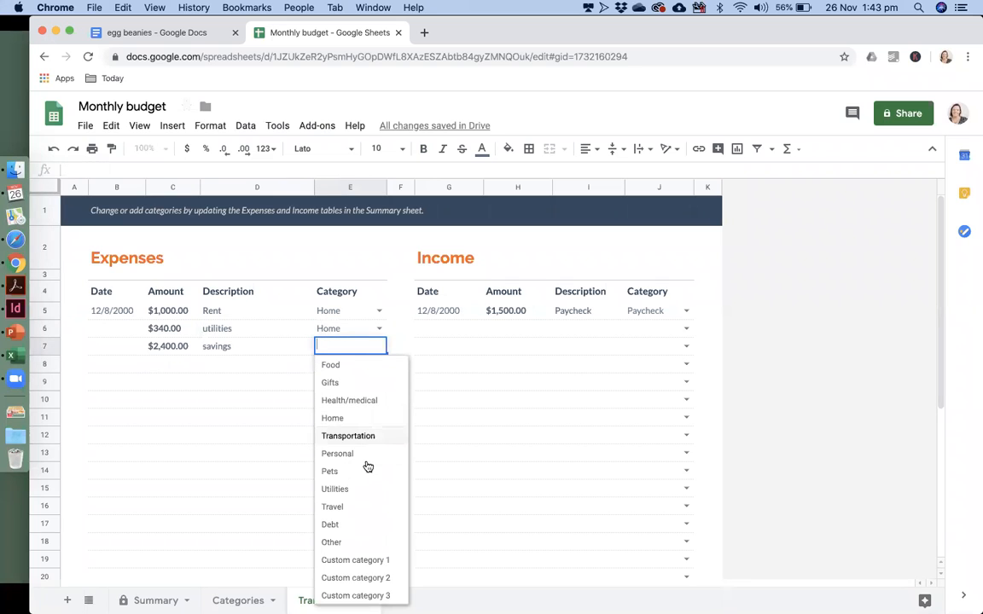
click(364, 507)
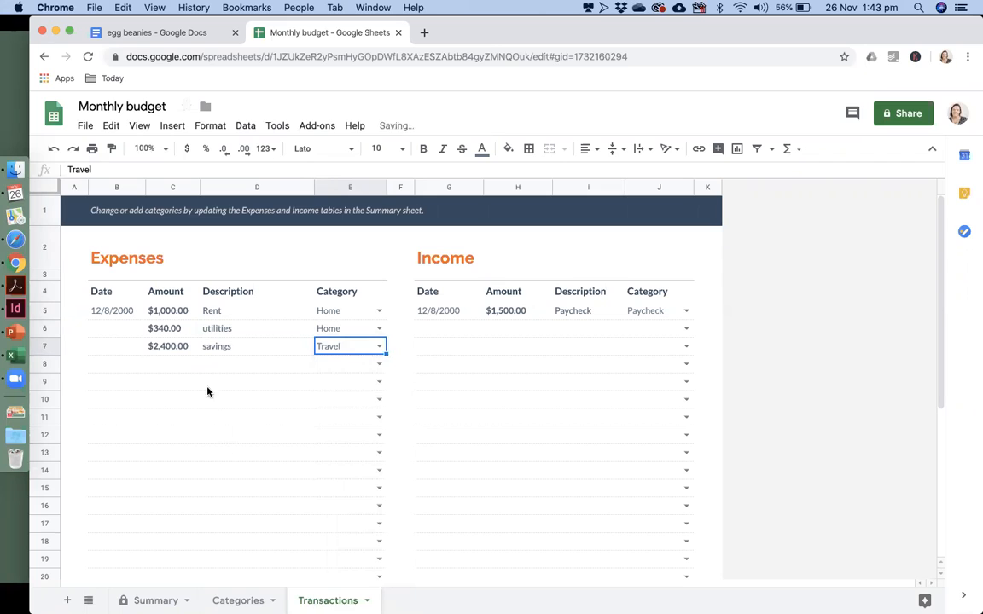
Step: Insert a chart from the expense amounts, descriptions and categories in C5:E7
click(254, 348)
drag(180, 314, 330, 345)
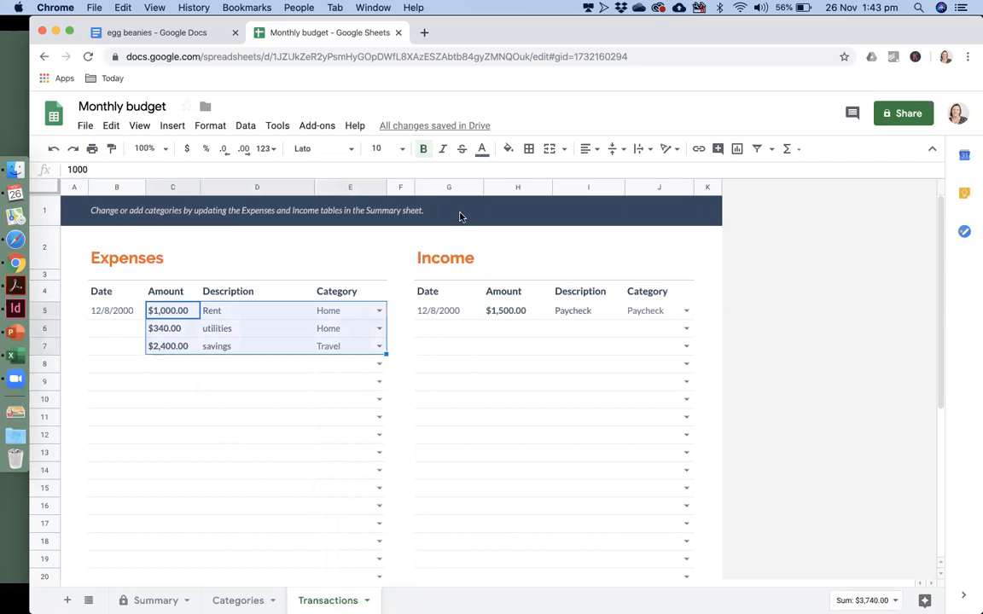
click(210, 127)
mouse_move(182, 132)
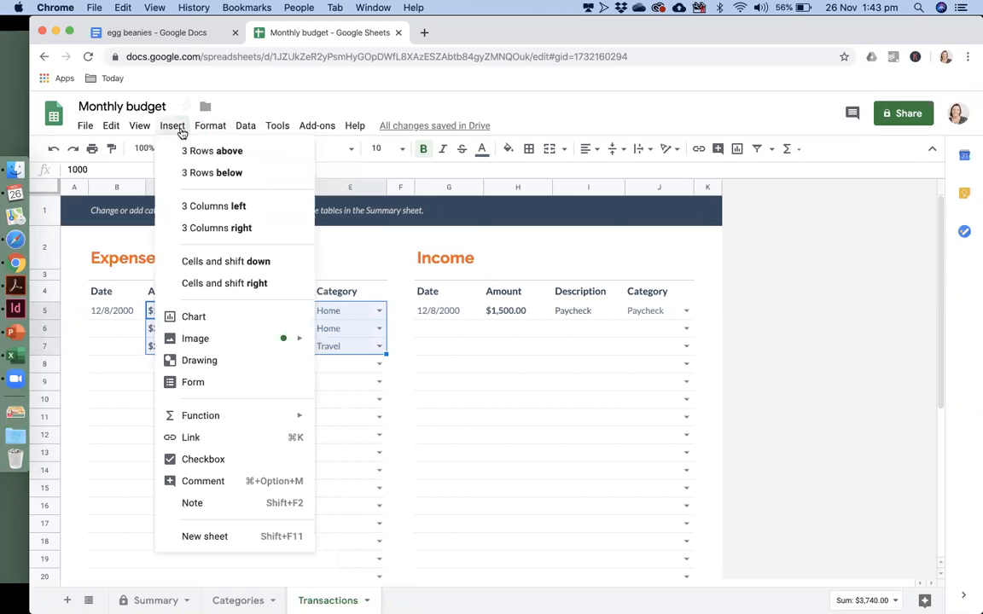
key(Escape)
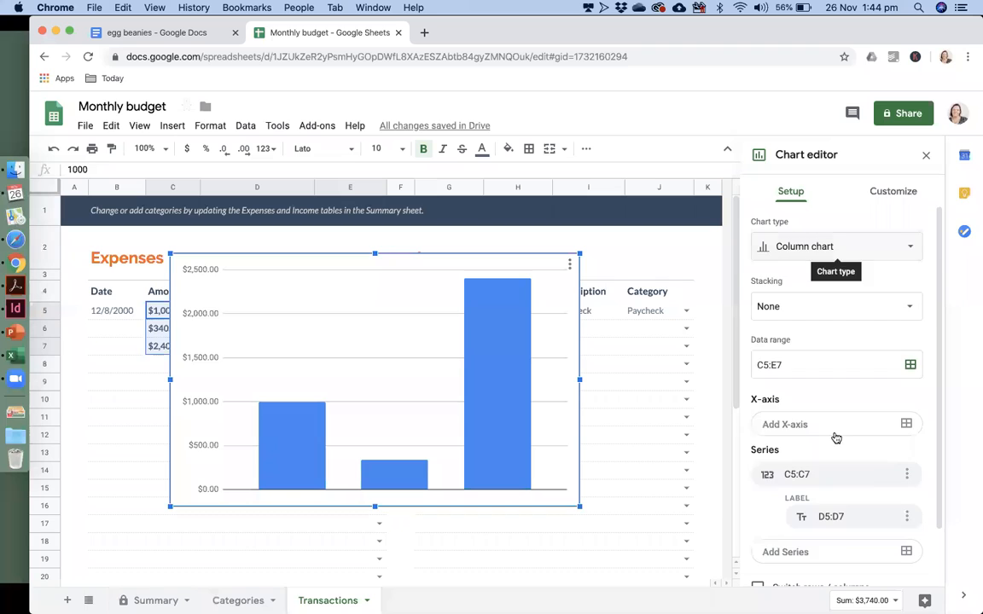
Step: Change the expenses chart from a column chart to a pie chart
scroll(822, 506, down, 1)
scroll(819, 505, down, 2)
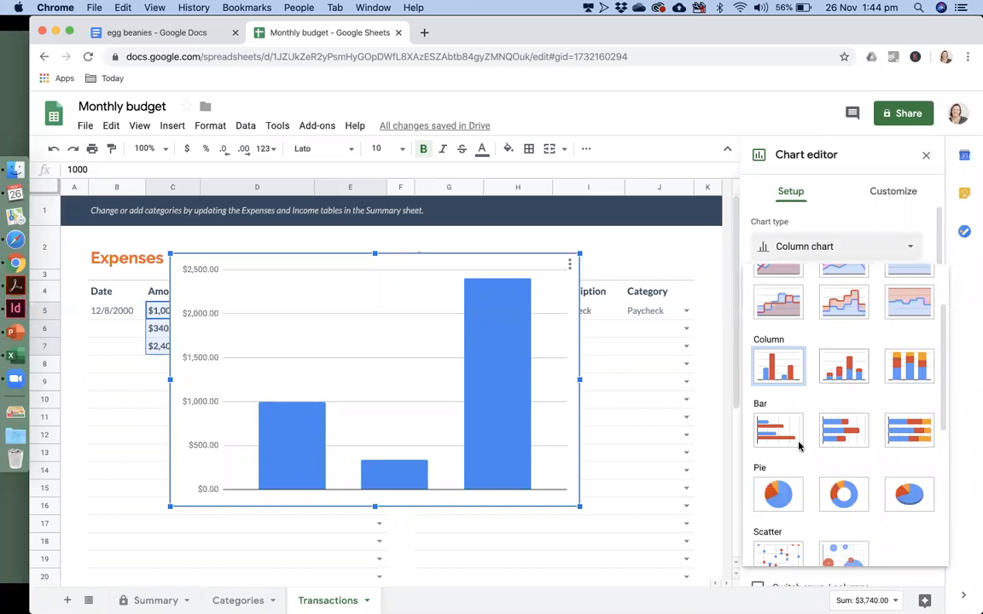
scroll(799, 445, down, 2)
click(779, 377)
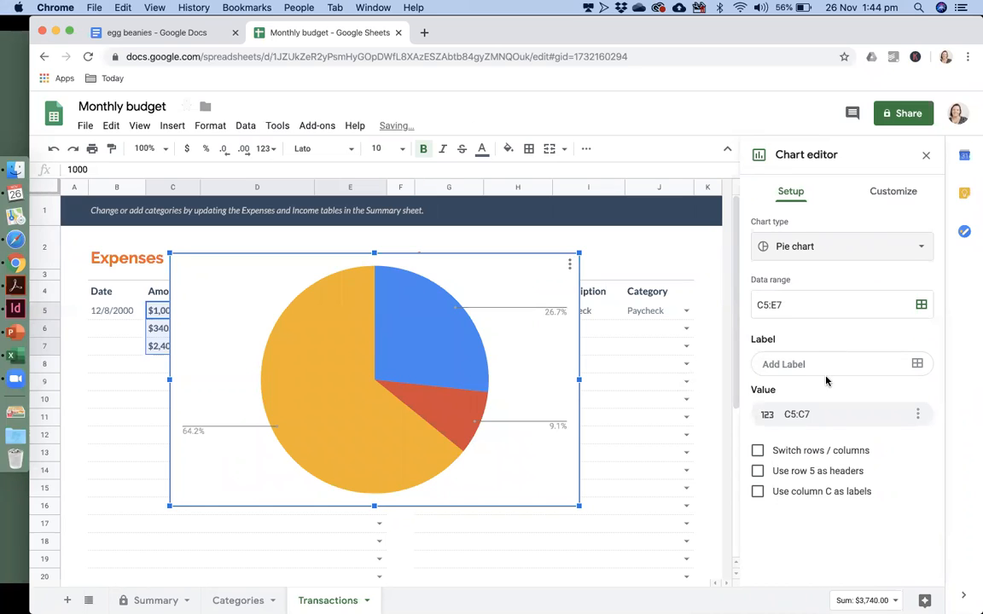
Step: Try the header-row, label-column and switched rows and columns options on the pie chart's data
click(757, 471)
click(758, 471)
click(757, 492)
click(758, 502)
click(758, 542)
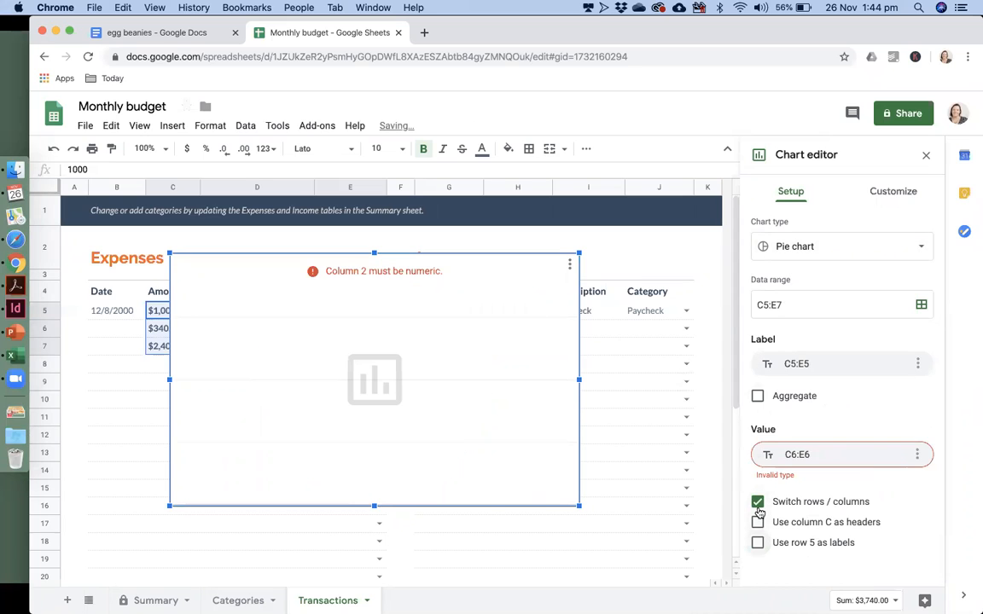
click(757, 520)
click(758, 504)
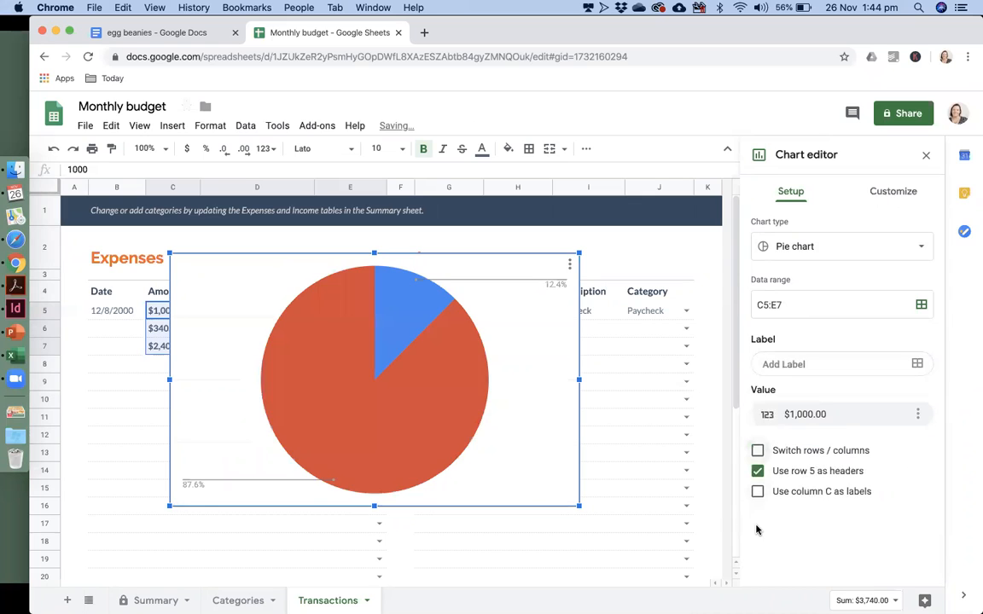
click(757, 472)
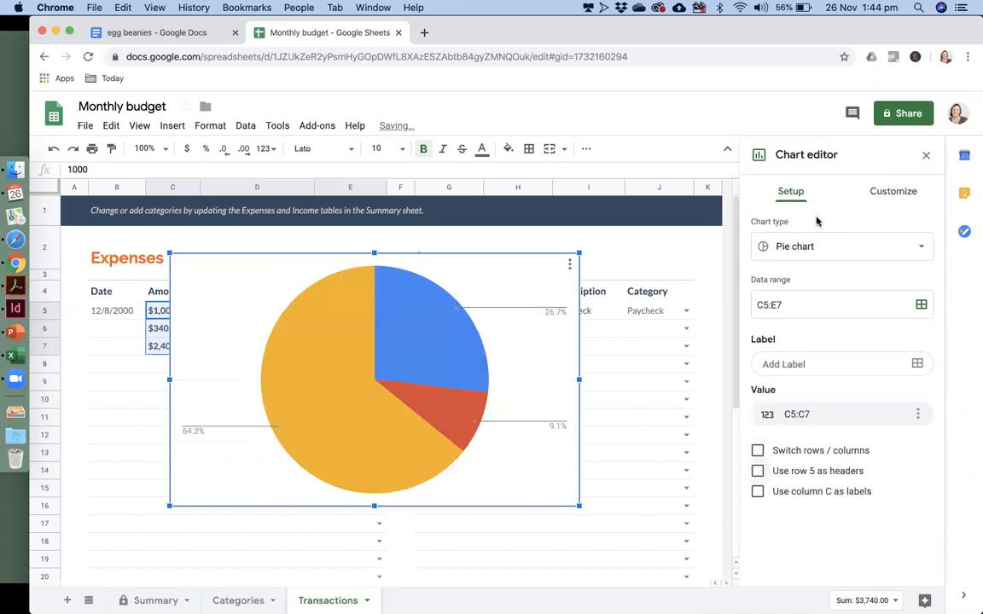
Step: Customize the pie chart with a 25% donut hole
click(892, 193)
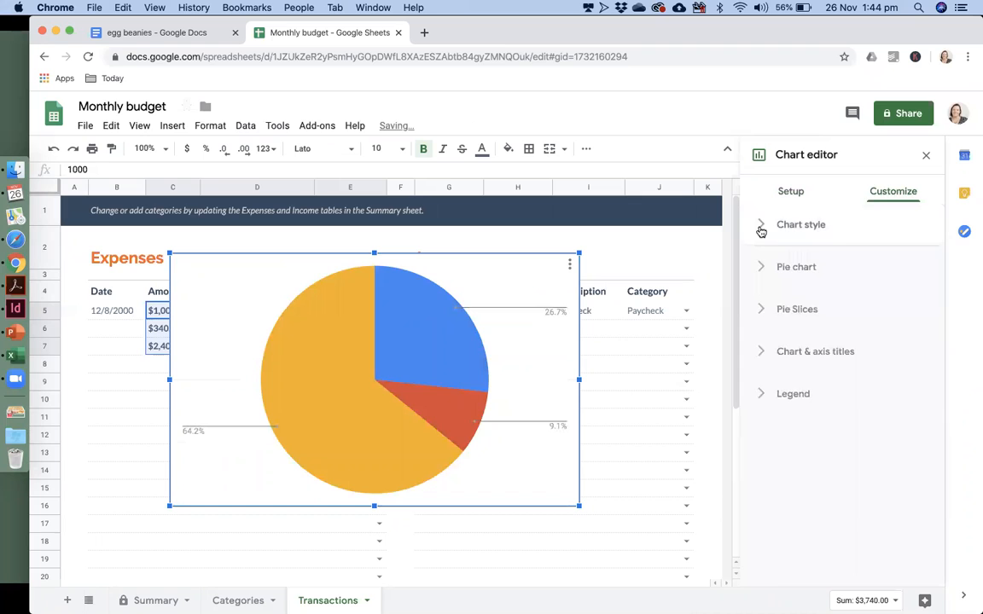
click(761, 229)
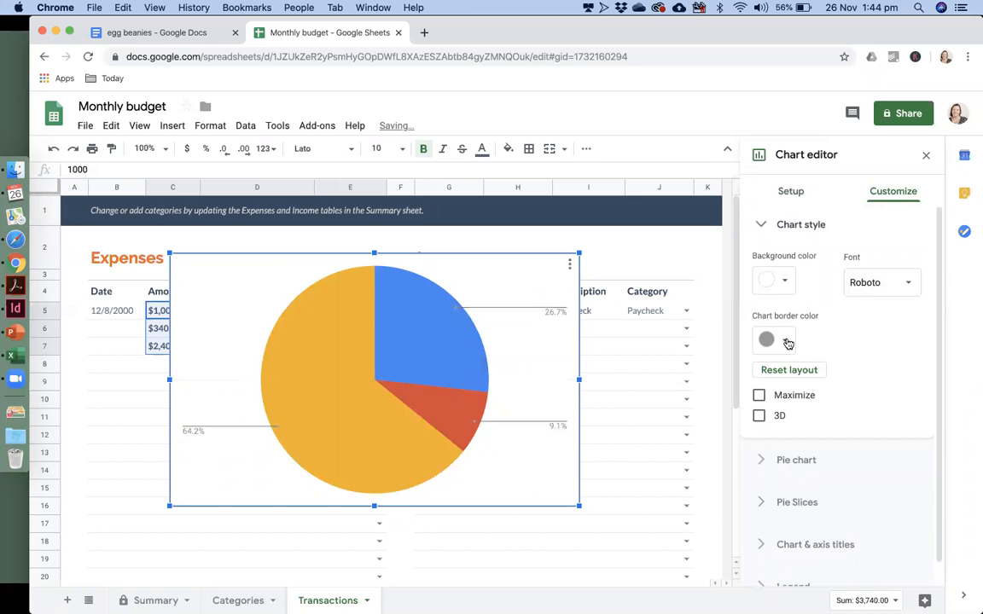
scroll(883, 388, down, 1)
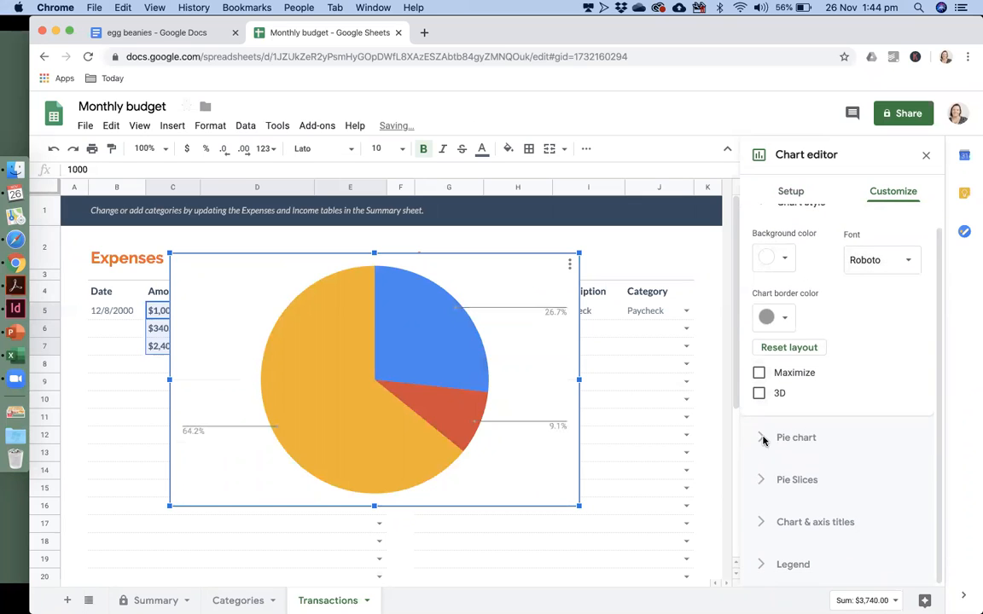
click(763, 436)
scroll(794, 316, down, 1)
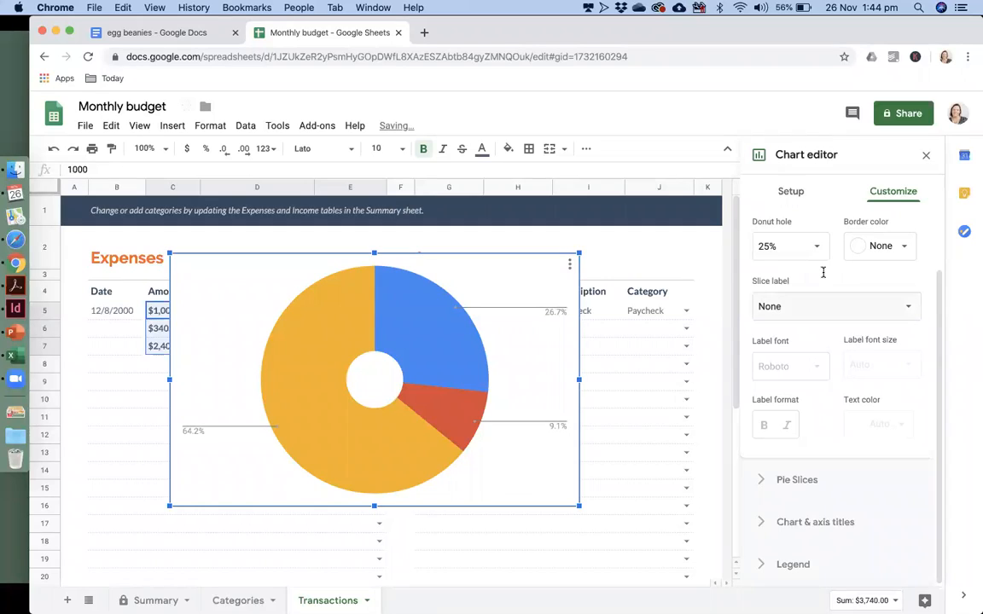
Step: Change the color of pie slice 1 to green and close the chart editor
click(772, 478)
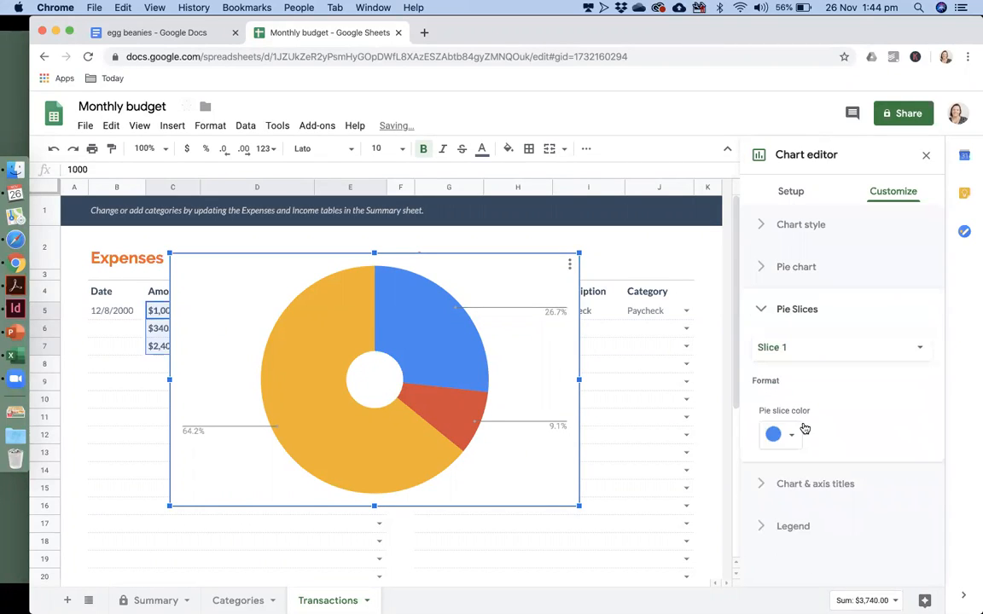
click(793, 424)
click(833, 314)
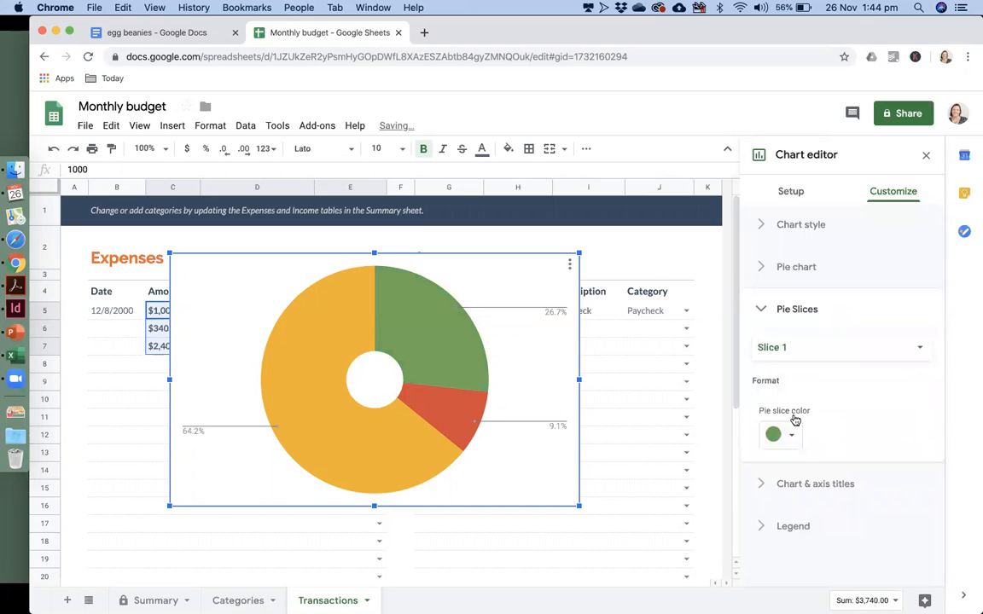
click(806, 483)
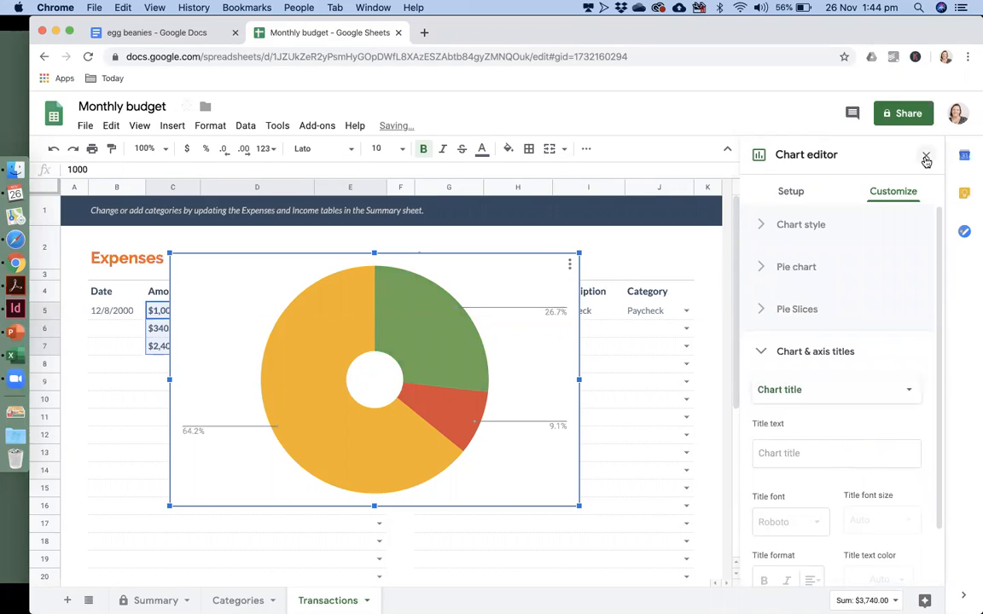
click(926, 156)
Step: Move the pie chart below the expense entries so the Expenses and Income rows are uncovered
click(496, 261)
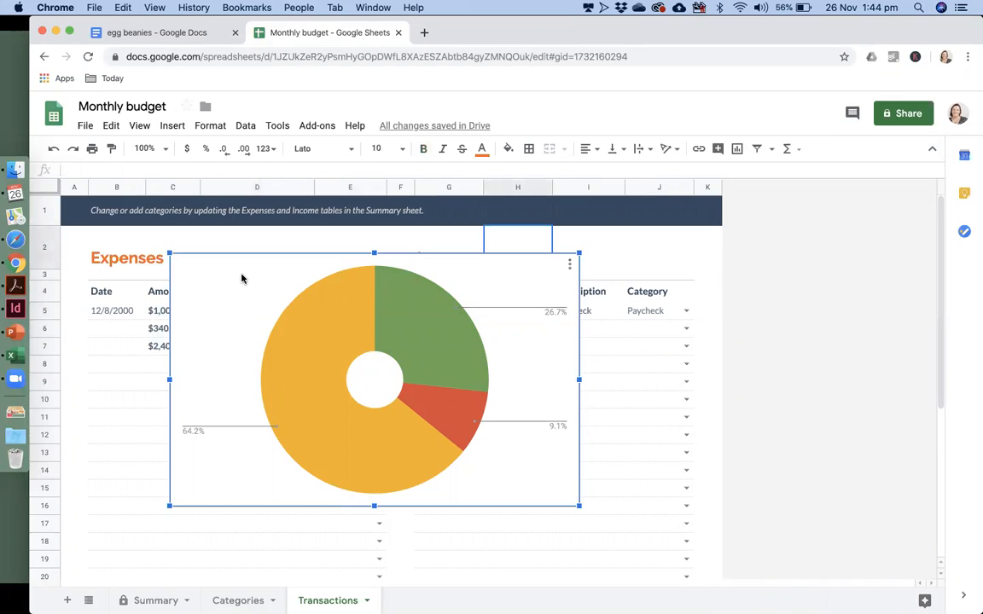
drag(186, 466, 180, 396)
scroll(556, 425, down, 1)
click(555, 425)
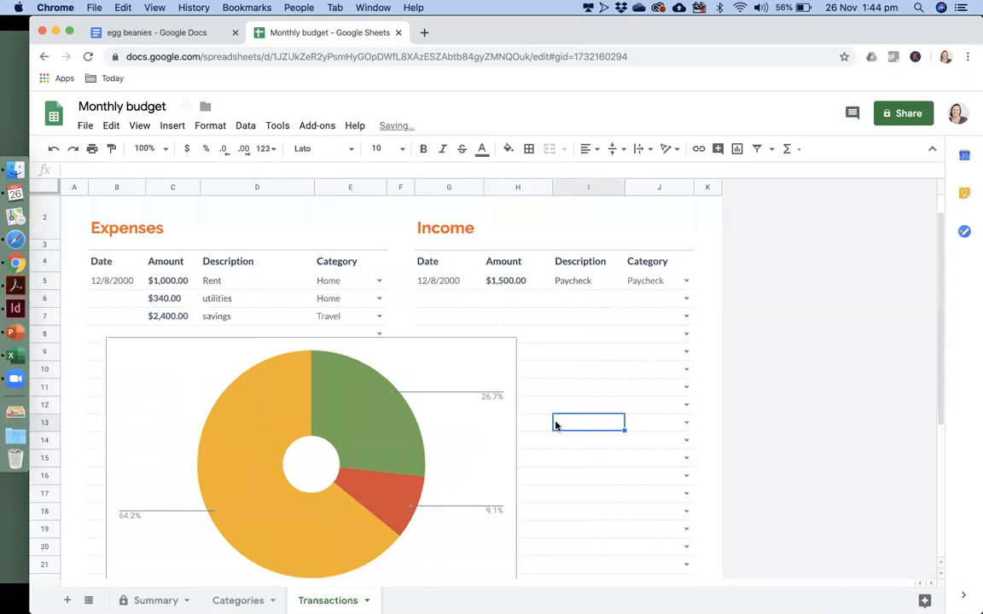
Step: Examine the insertable function categories, such as Array, Database, Filter, Google, Logical, Math, Statistical, Text and Date
click(172, 127)
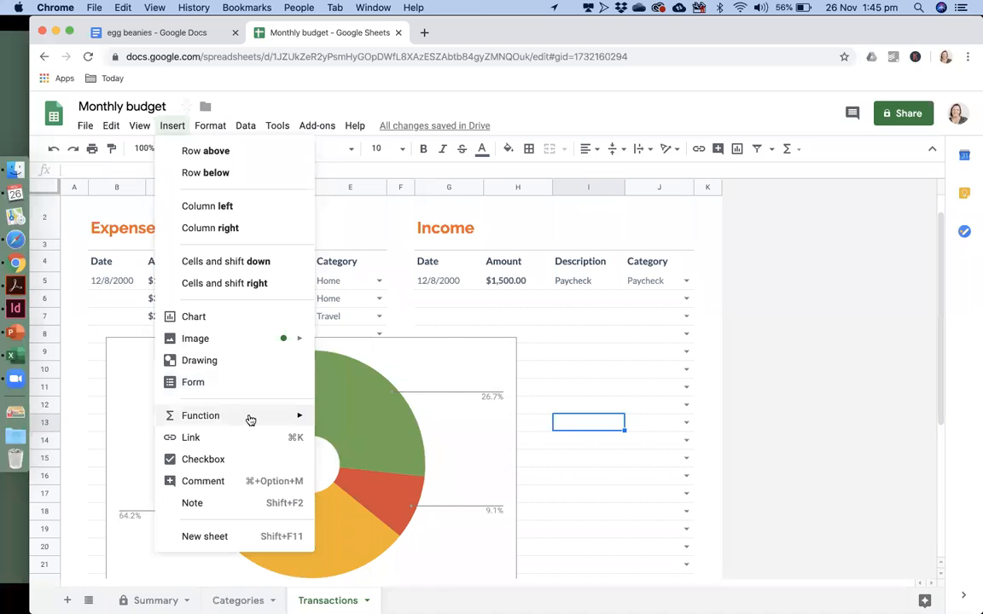
mouse_move(250, 419)
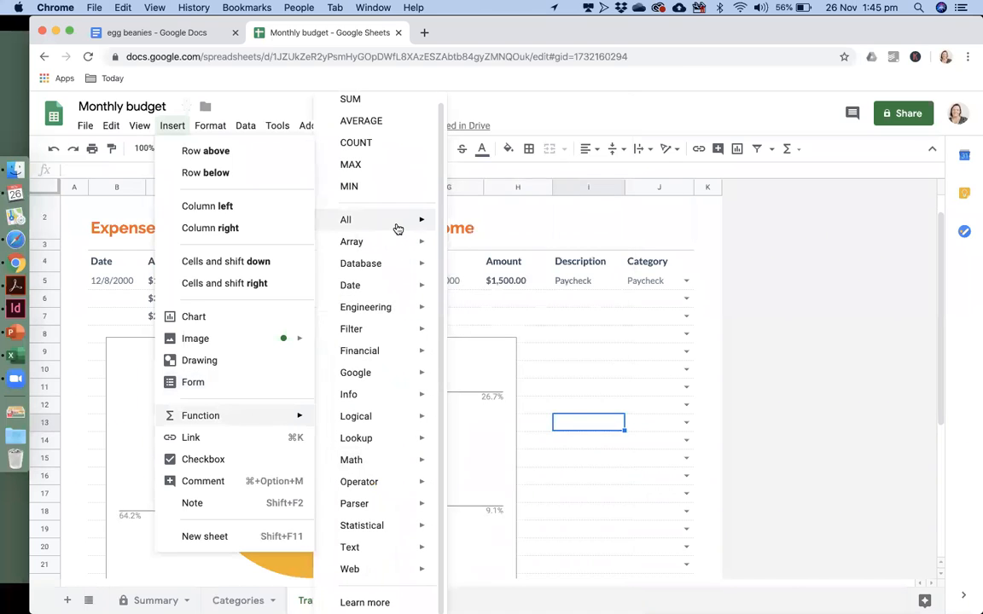
mouse_move(398, 229)
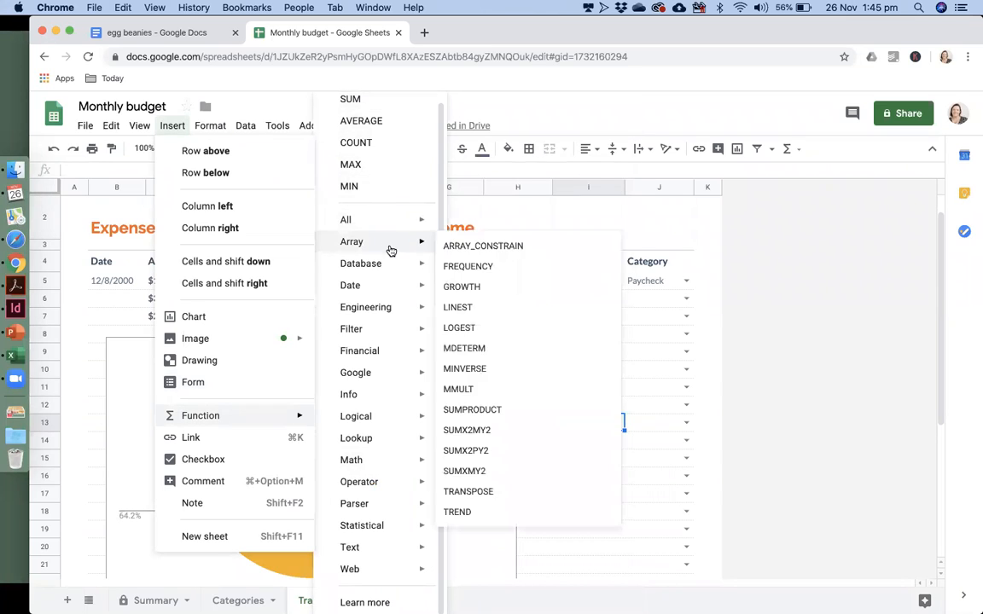
mouse_move(393, 267)
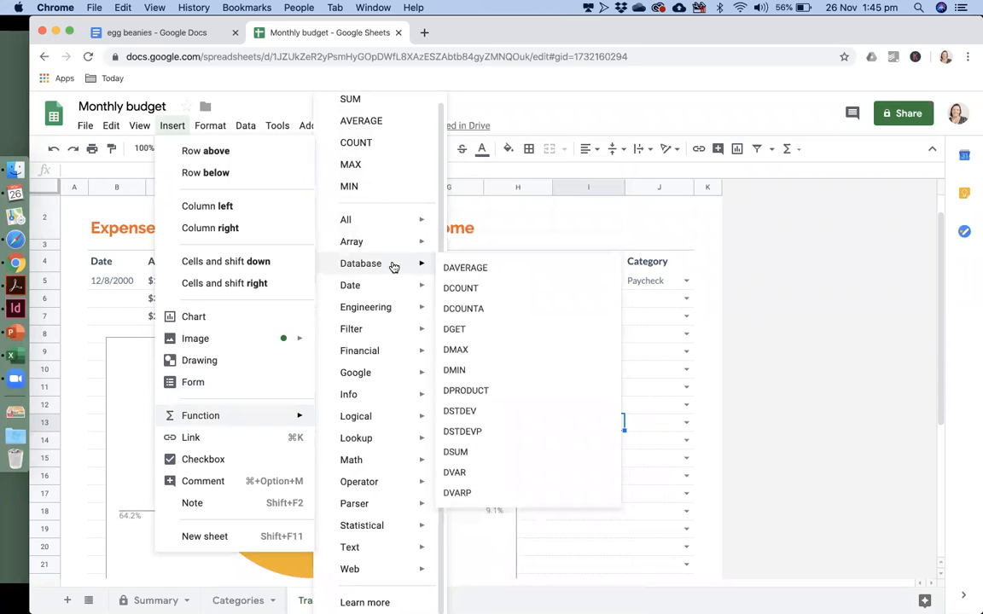
mouse_move(395, 333)
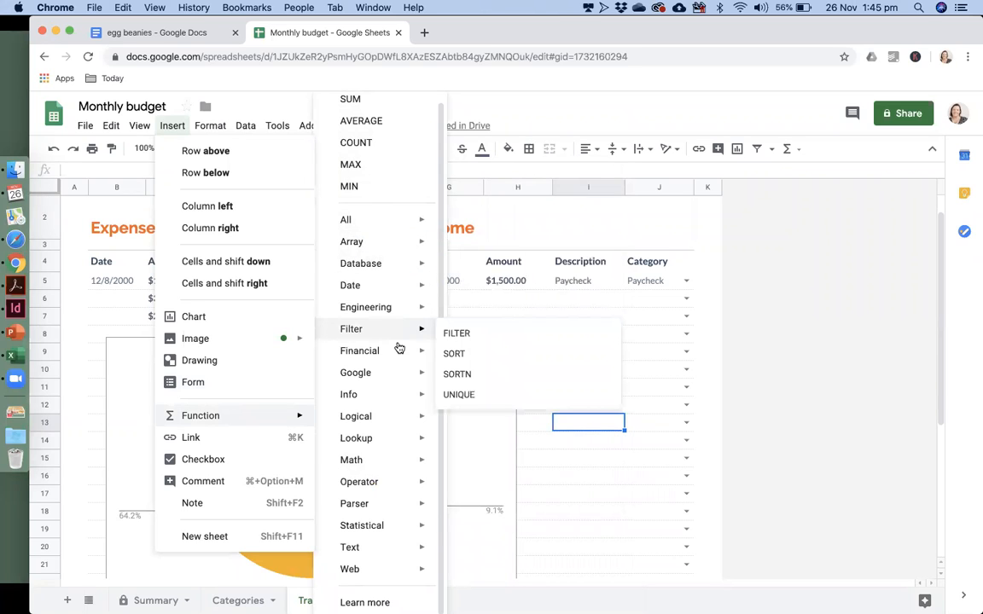
mouse_move(406, 376)
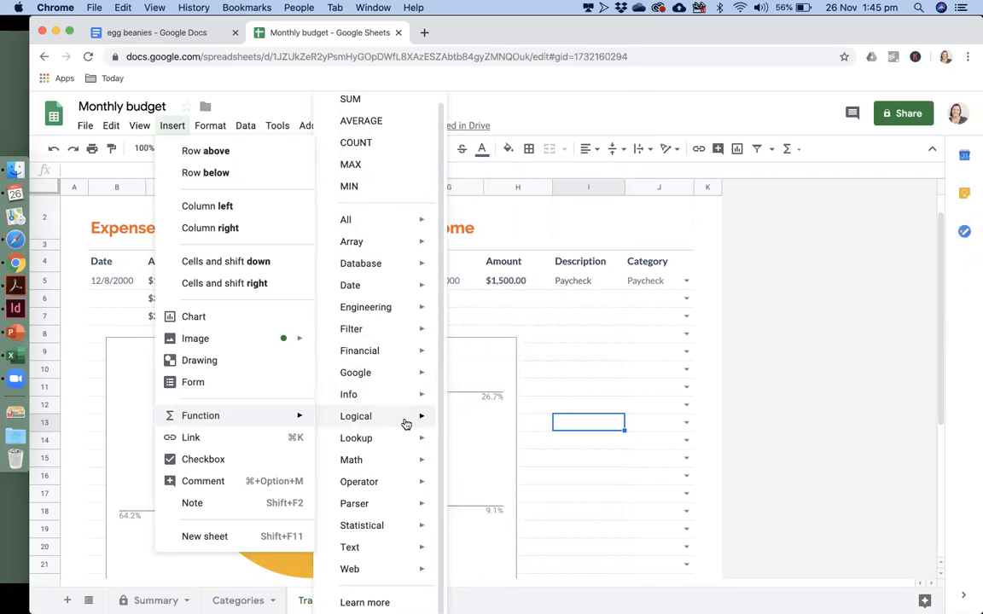
mouse_move(406, 424)
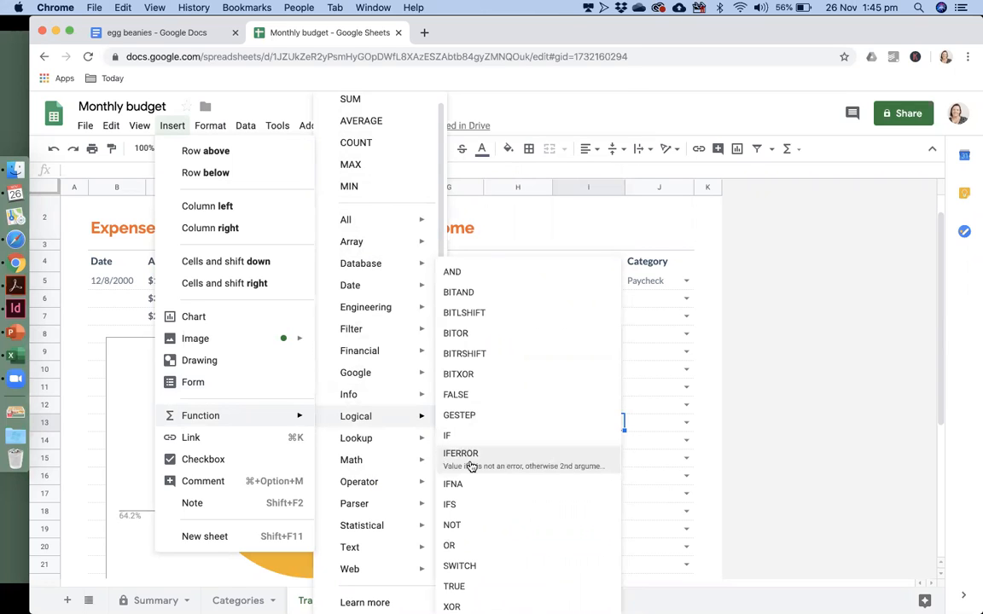
mouse_move(403, 454)
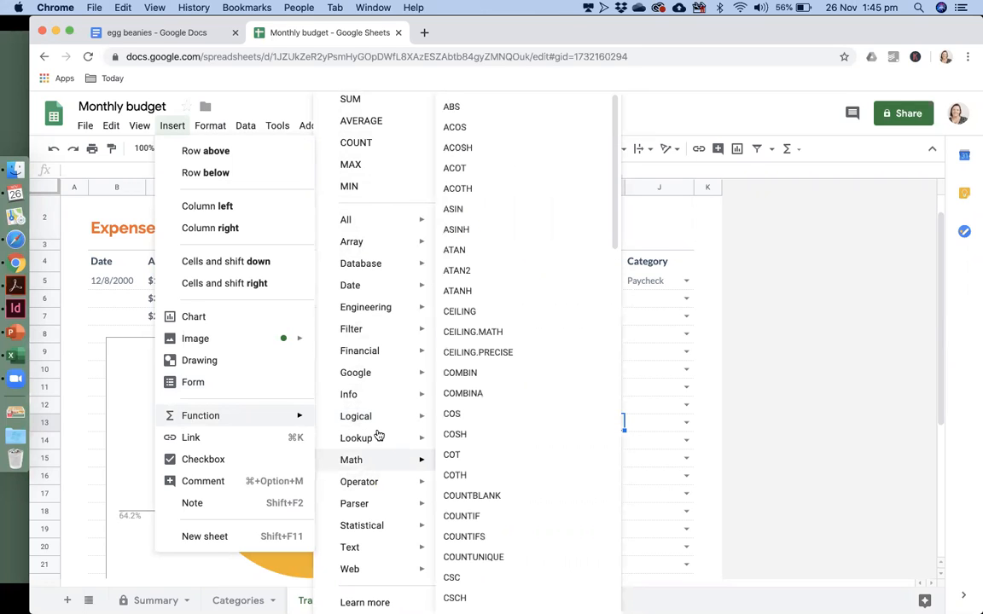
mouse_move(370, 553)
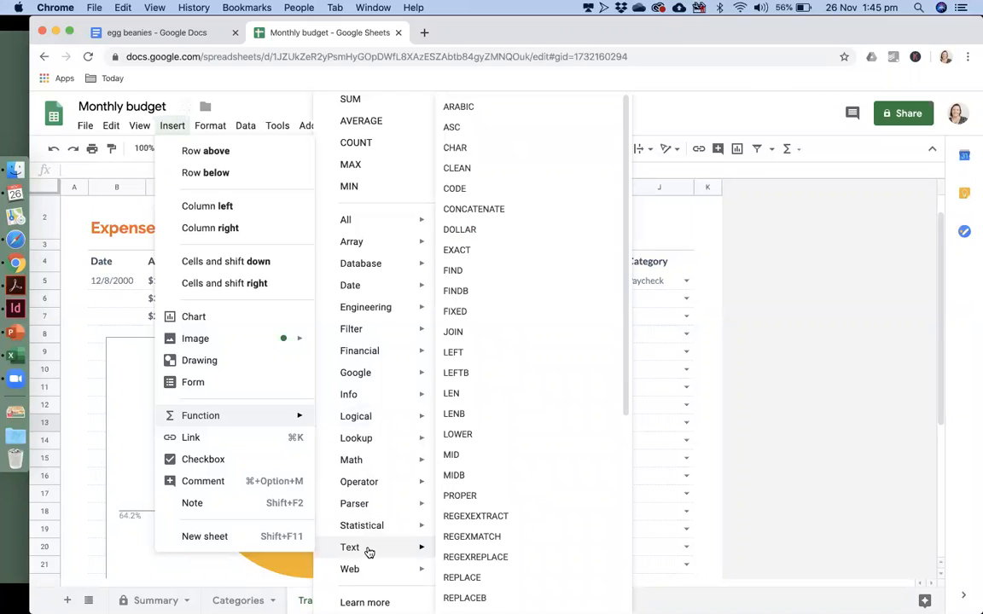
mouse_move(371, 531)
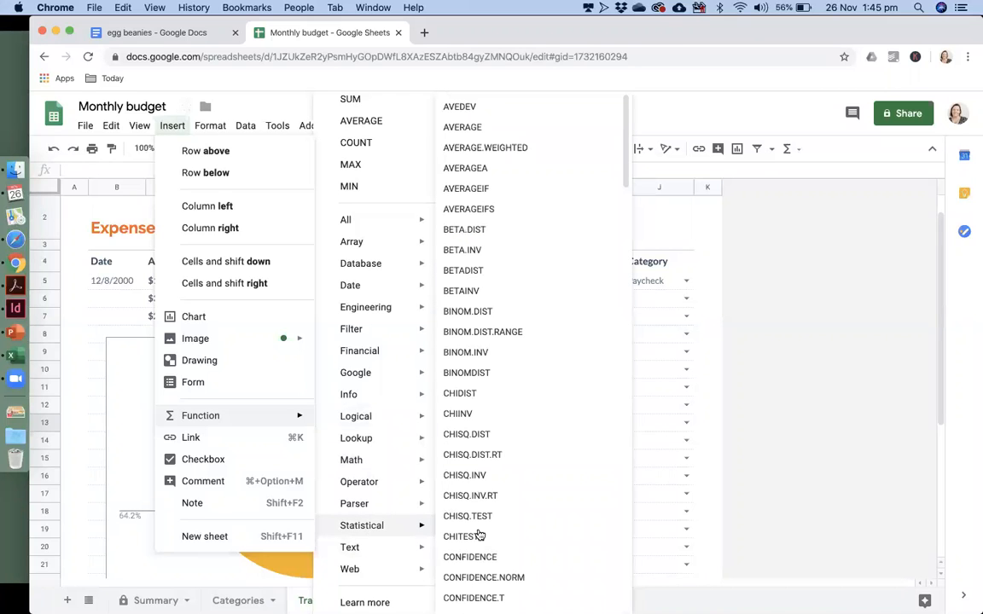
scroll(479, 534, down, 5)
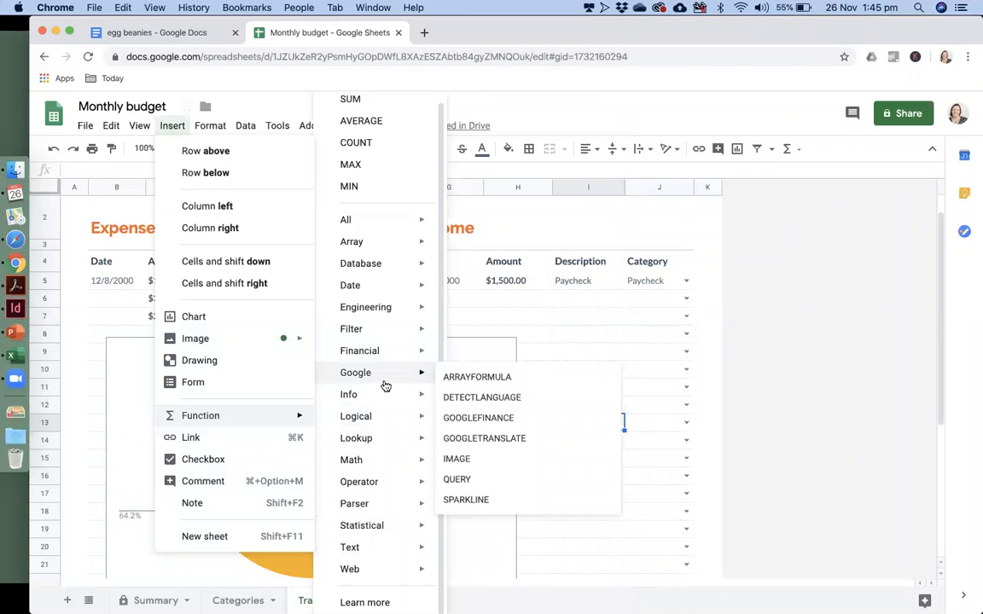
mouse_move(367, 241)
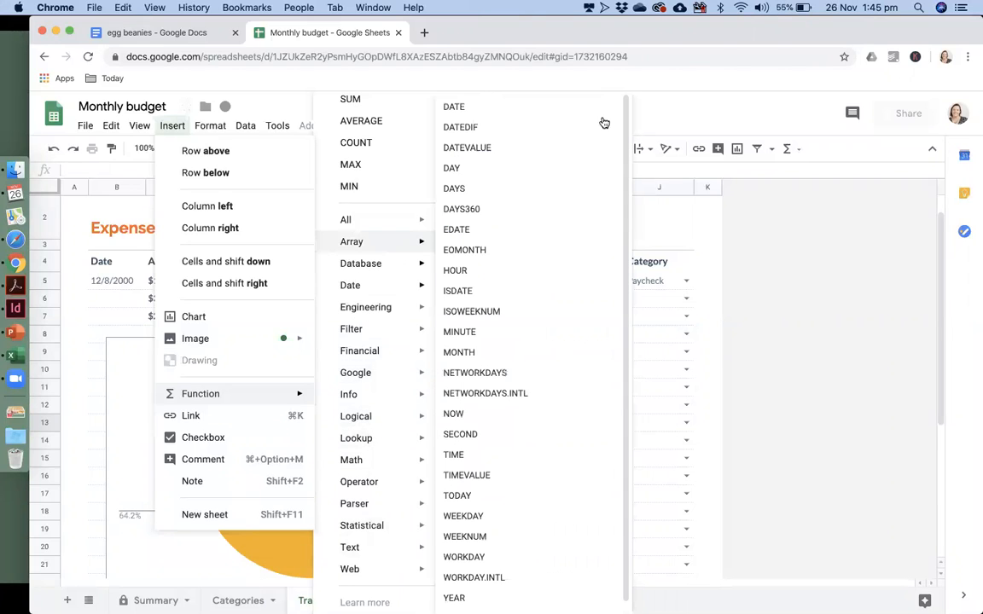
key(Escape)
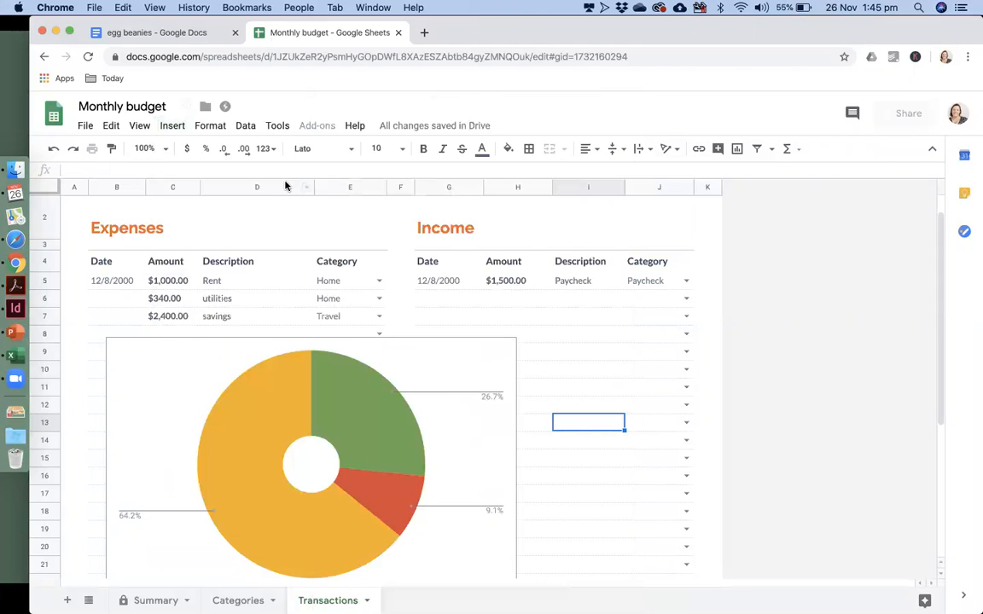
Step: Add a new sheet to the budget workbook and insert a checkbox in its cell A1
click(167, 129)
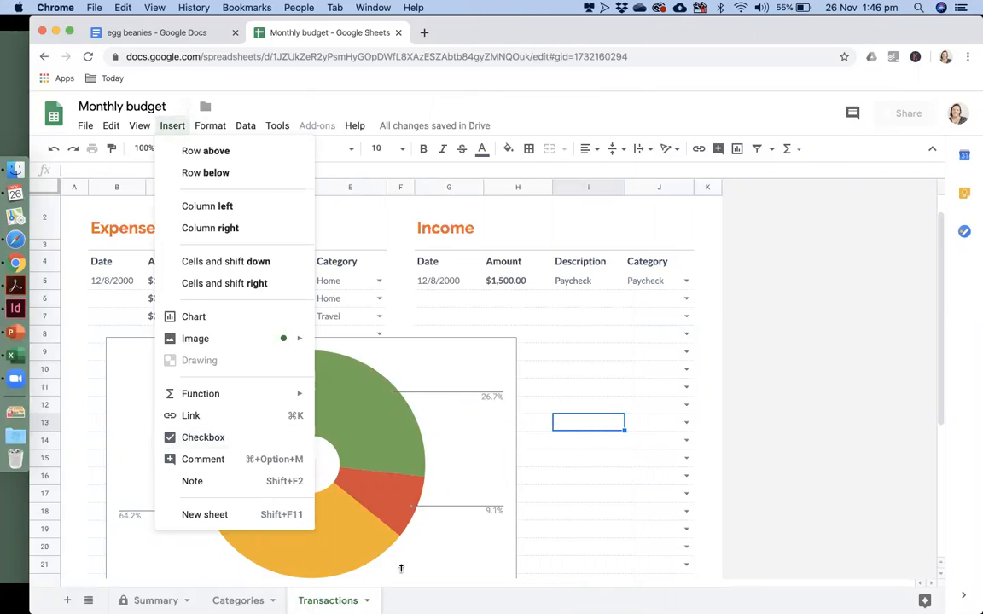
click(205, 514)
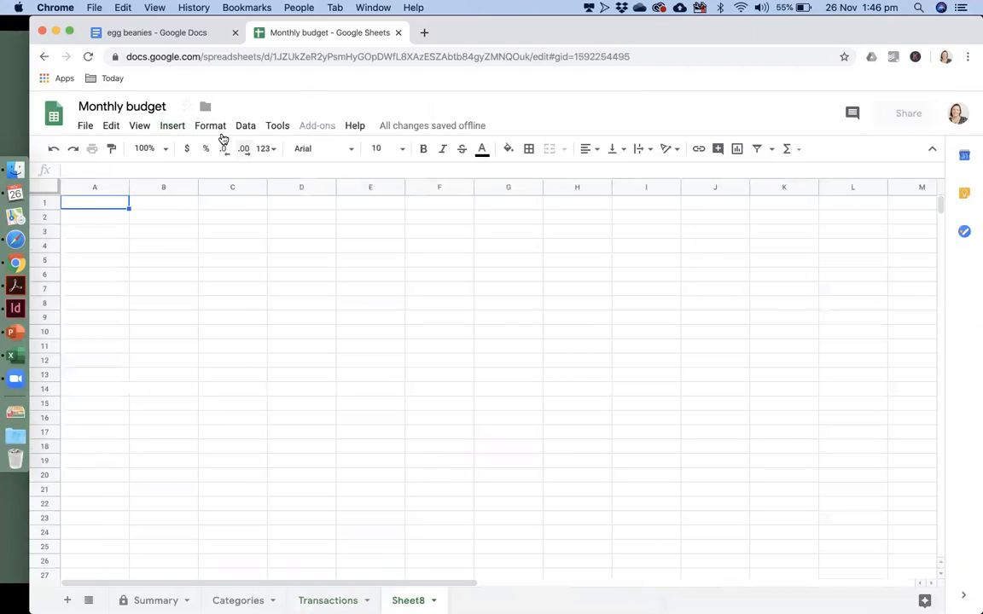
click(173, 125)
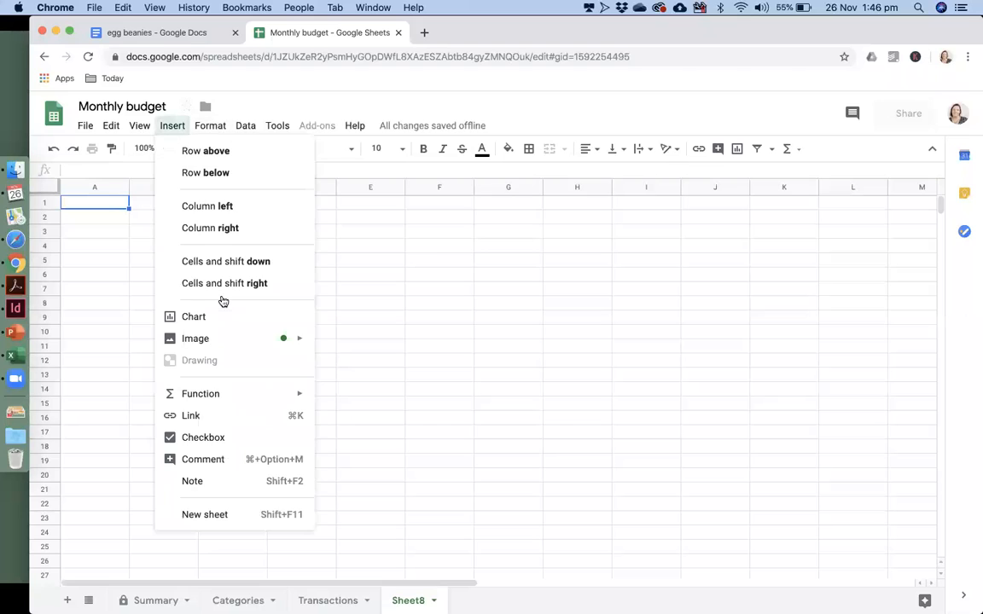
click(247, 439)
Step: Enter "task" in cell B1 beside the checkbox
click(158, 204)
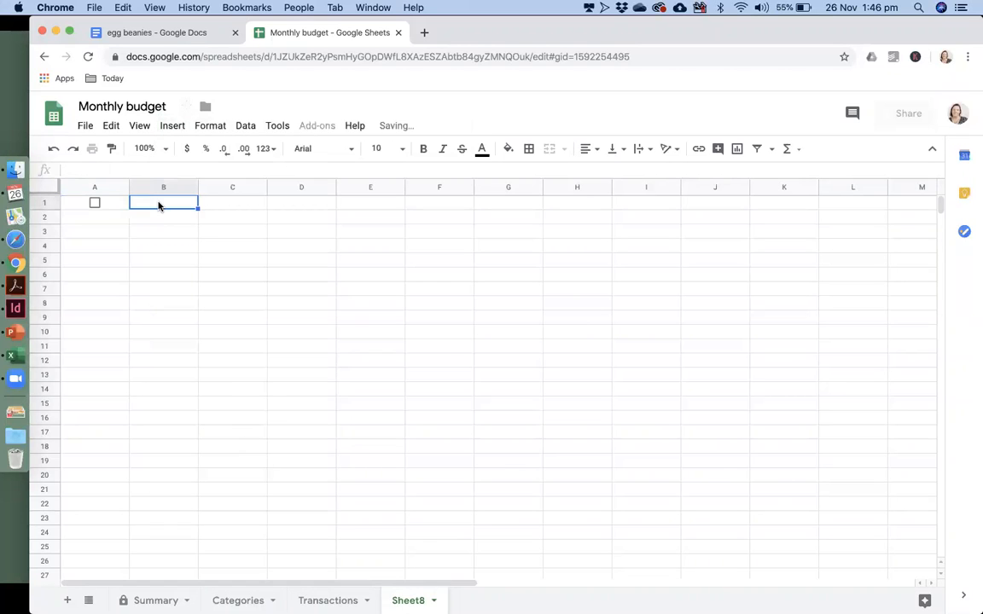
text(task)
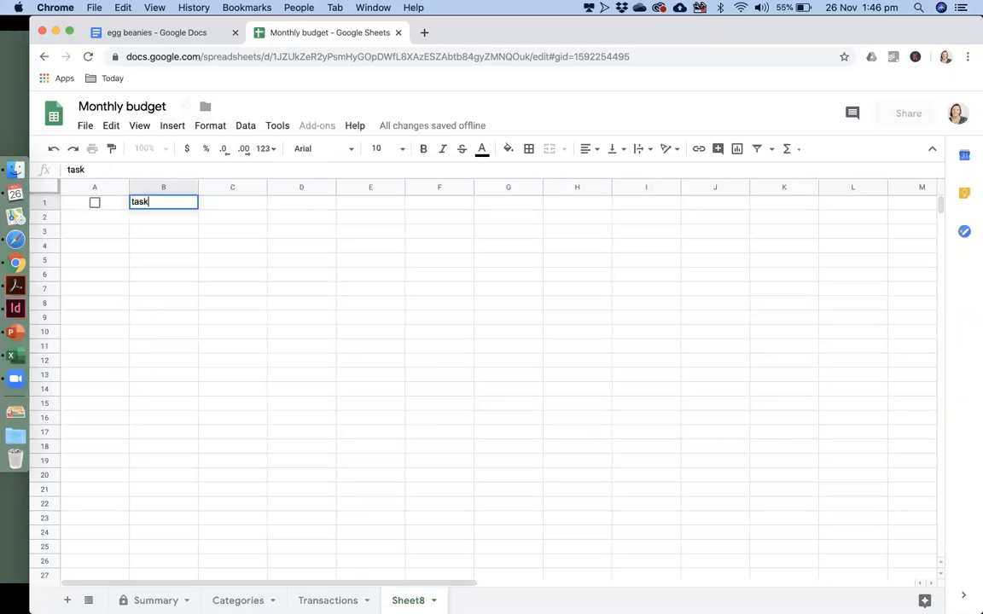
key(Return)
Step: Start a data validation rule for the checkbox cell A1 and set its criteria to List of items
click(99, 206)
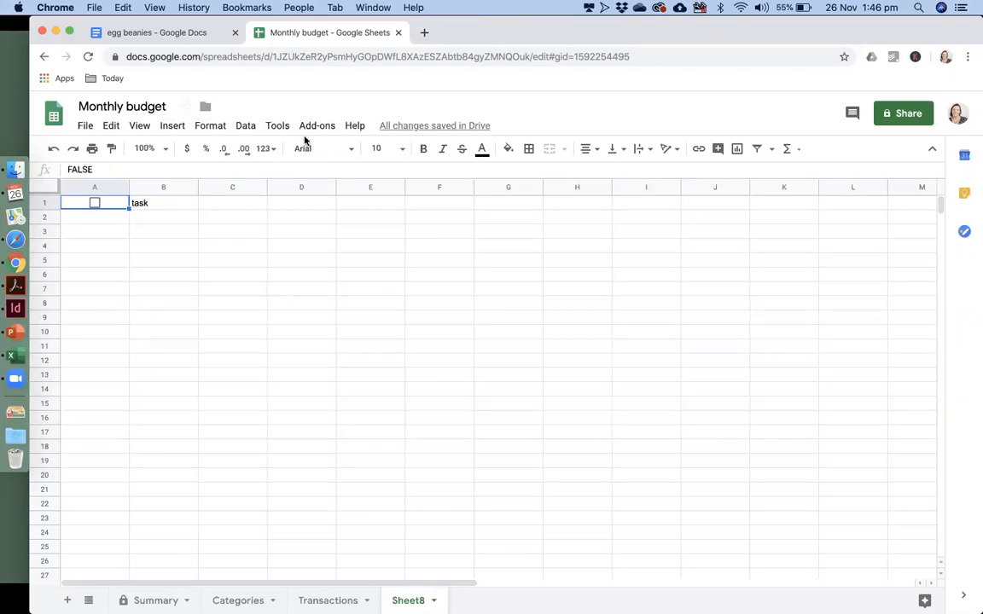
click(245, 127)
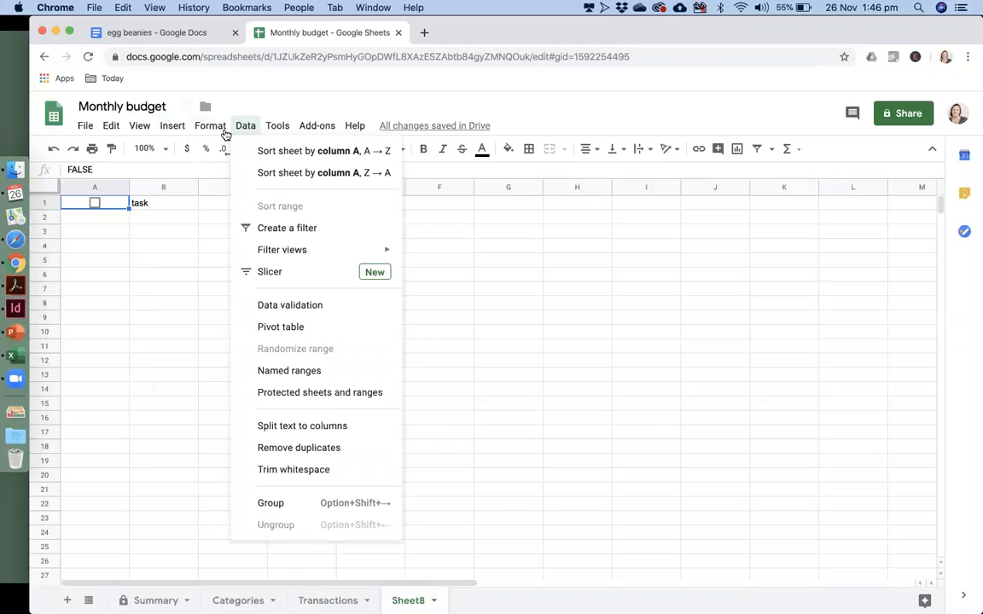
mouse_move(225, 135)
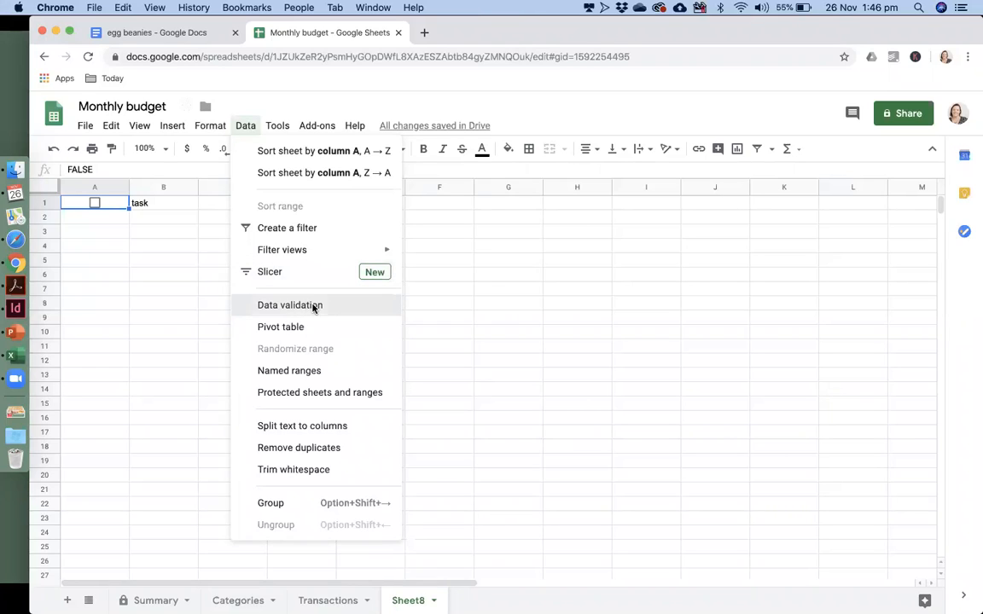
click(311, 306)
click(403, 331)
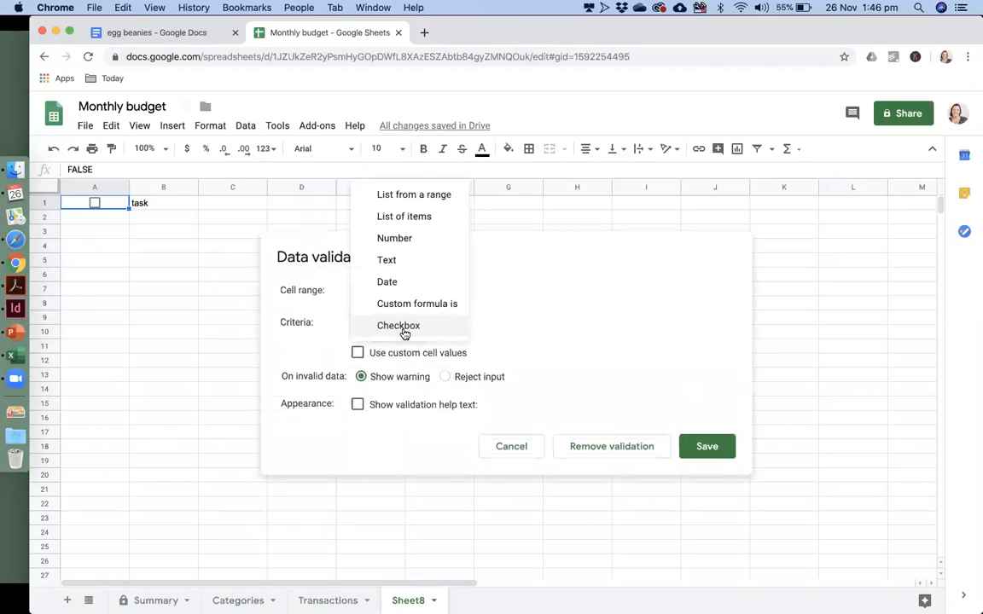
click(405, 217)
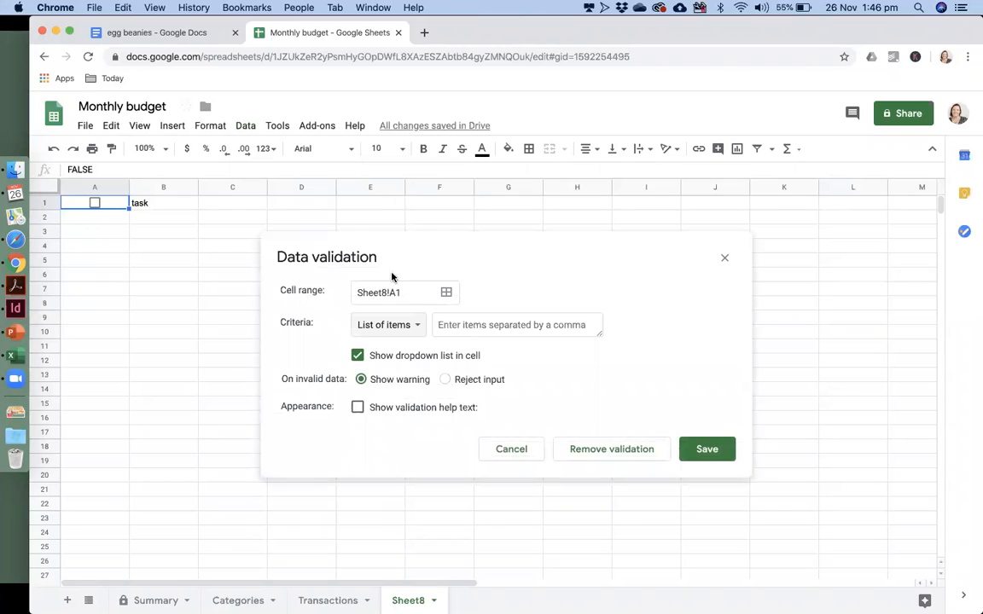
Step: Enter "coke,coke zero, lemonade" as the validation list items for A1 and save the rule
click(473, 326)
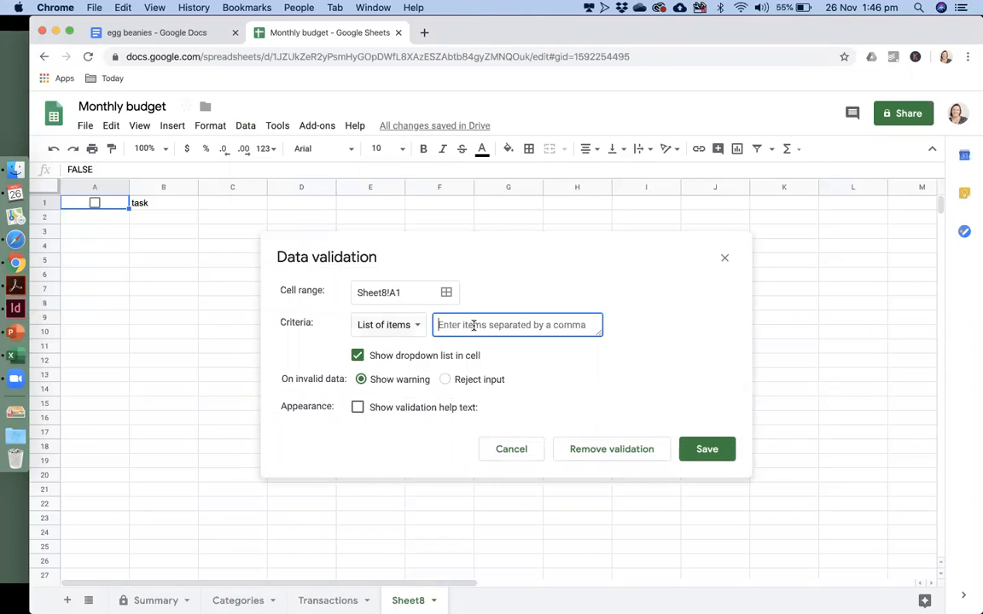
text(coke,coke)
key(BackSpace)
key(BackSpace)
key(BackSpace)
text(oke zero,)
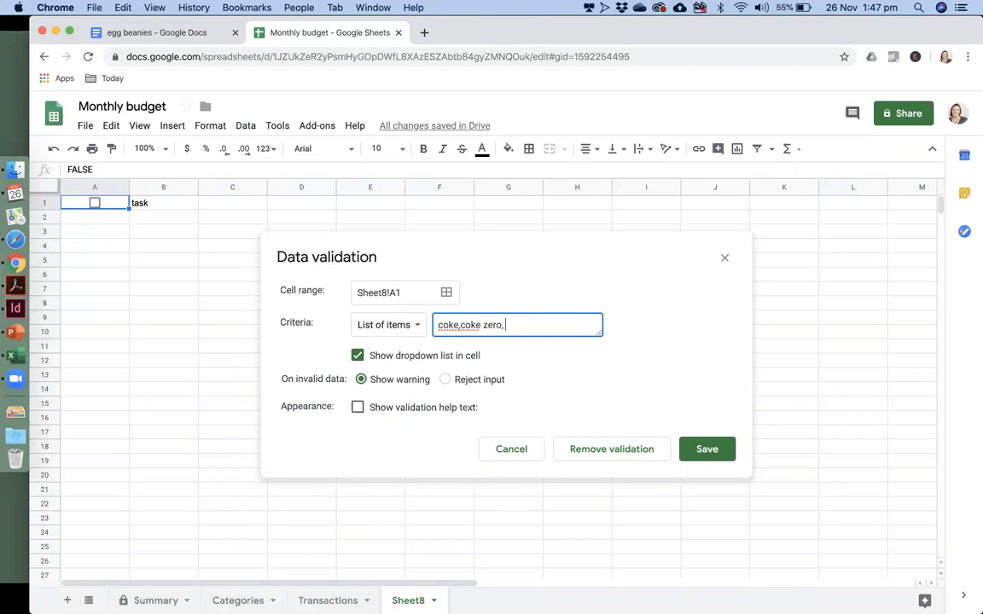
text( lemonde)
key(BackSpace)
key(BackSpace)
text(ade)
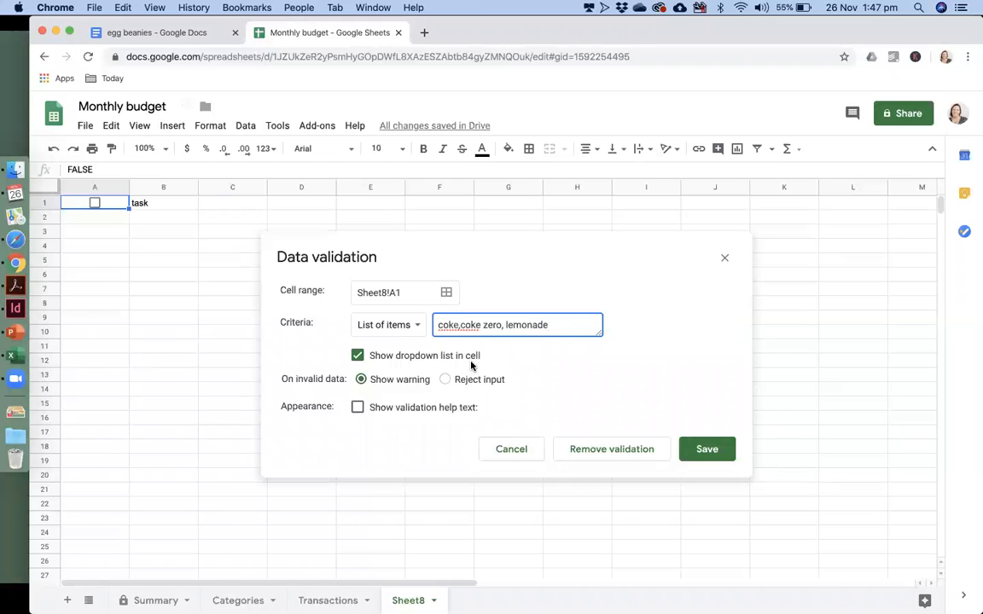
click(705, 450)
Step: Try out A1's dropdown list by choosing coke and coke zero, and finish with lemonade selected
click(122, 202)
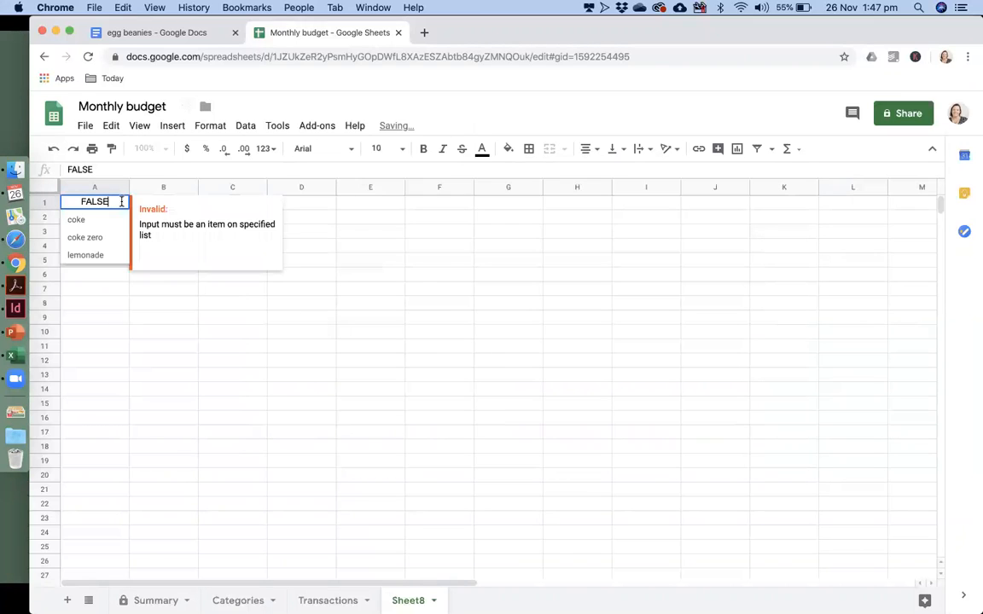
click(103, 221)
click(122, 202)
click(98, 237)
click(122, 204)
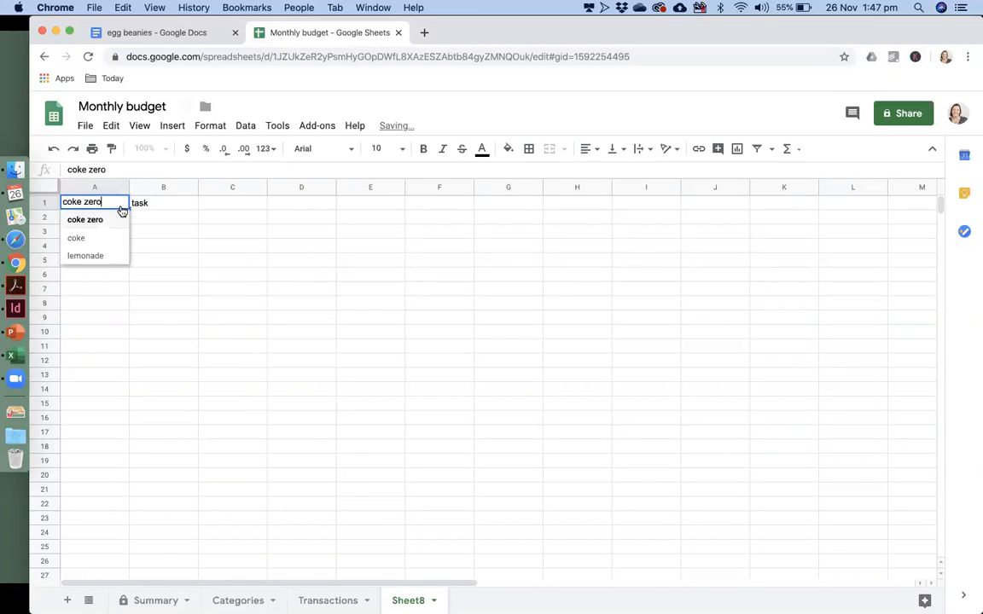
click(110, 257)
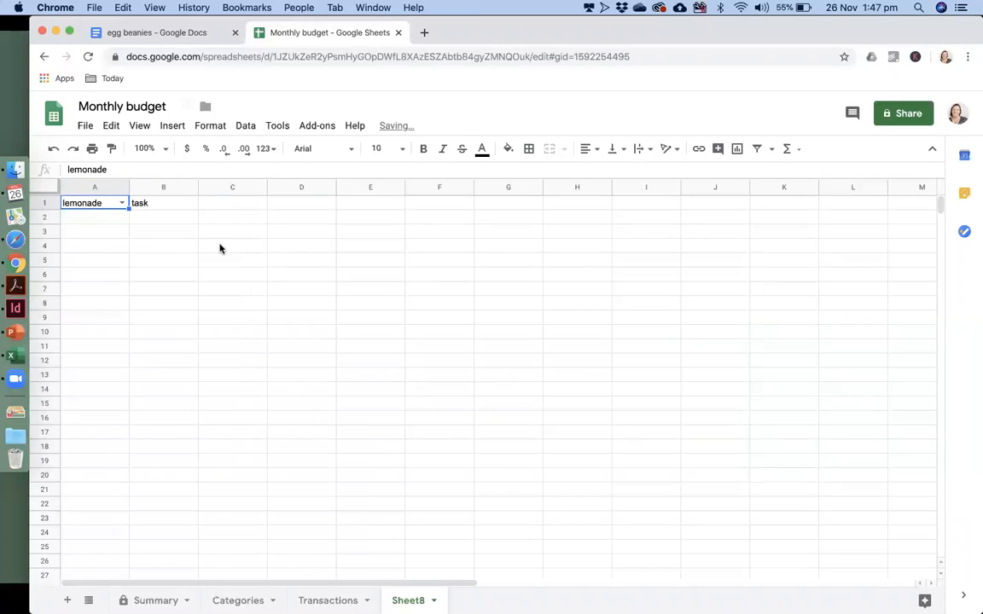
Step: Review the available data commands and the installed add-ons, including Lucidchart Diagrams for Sheets and Mail Merge with Attachments
click(240, 128)
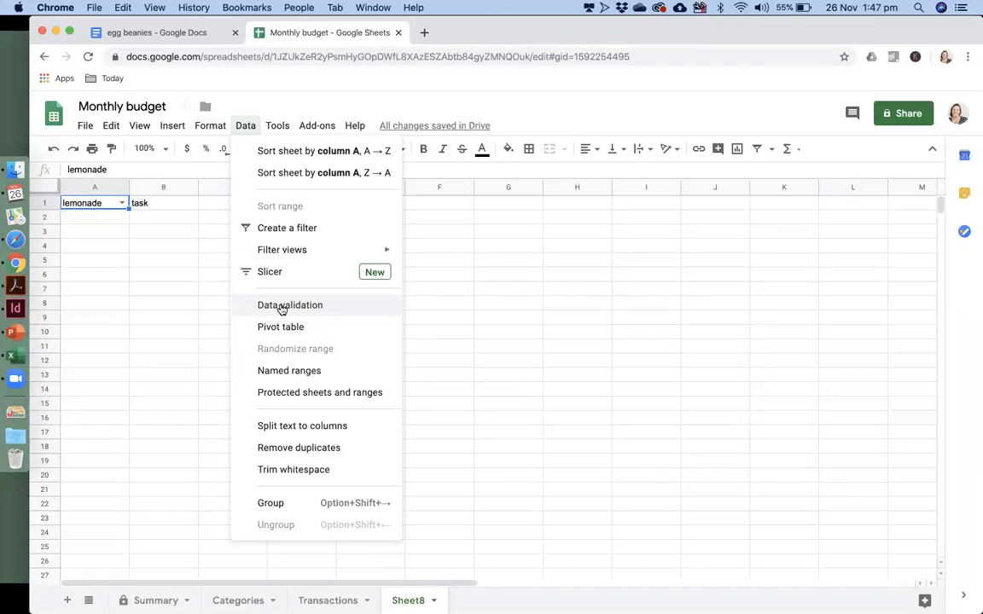
click(470, 392)
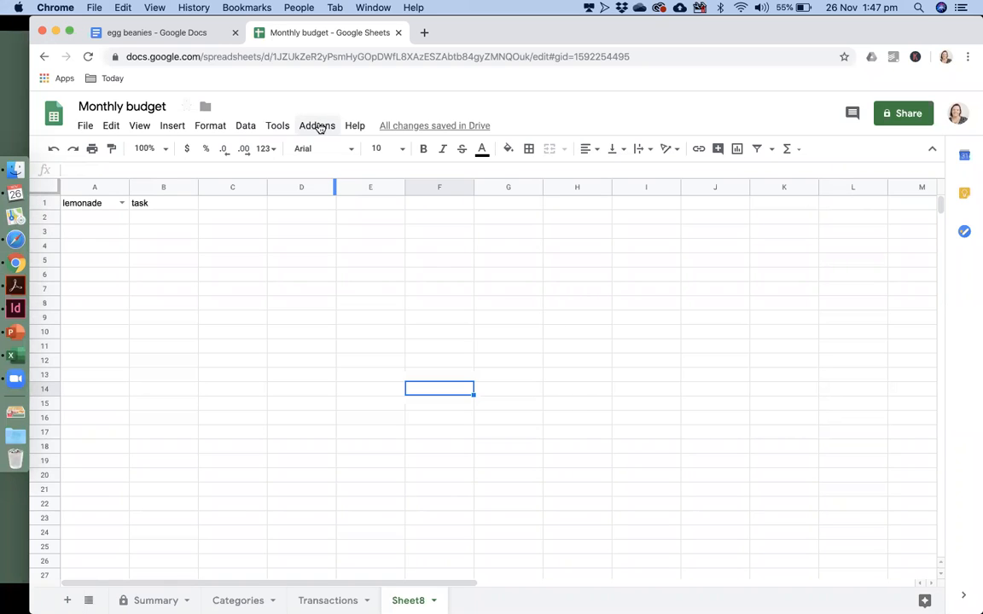
click(318, 126)
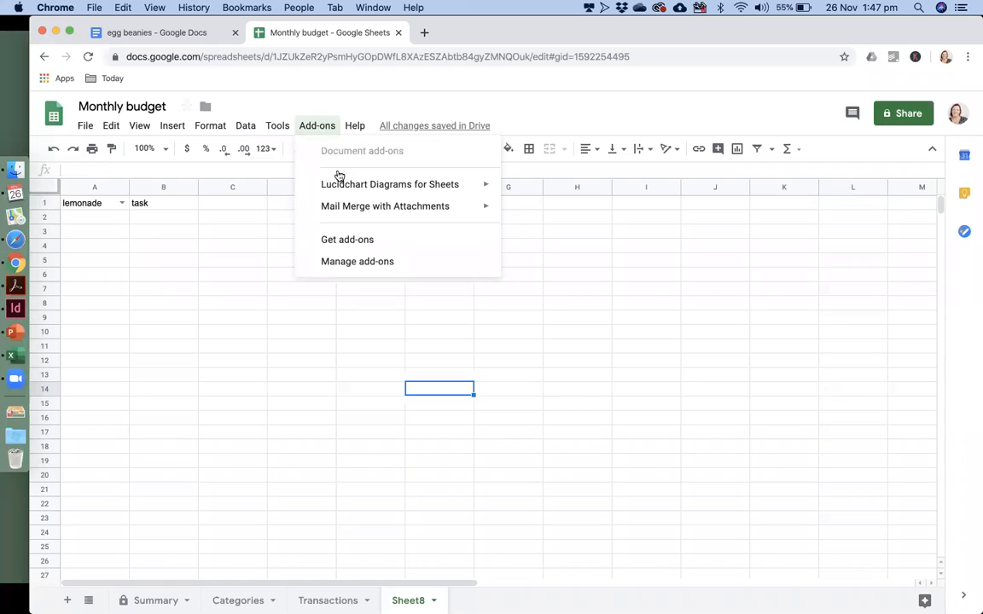
mouse_move(356, 186)
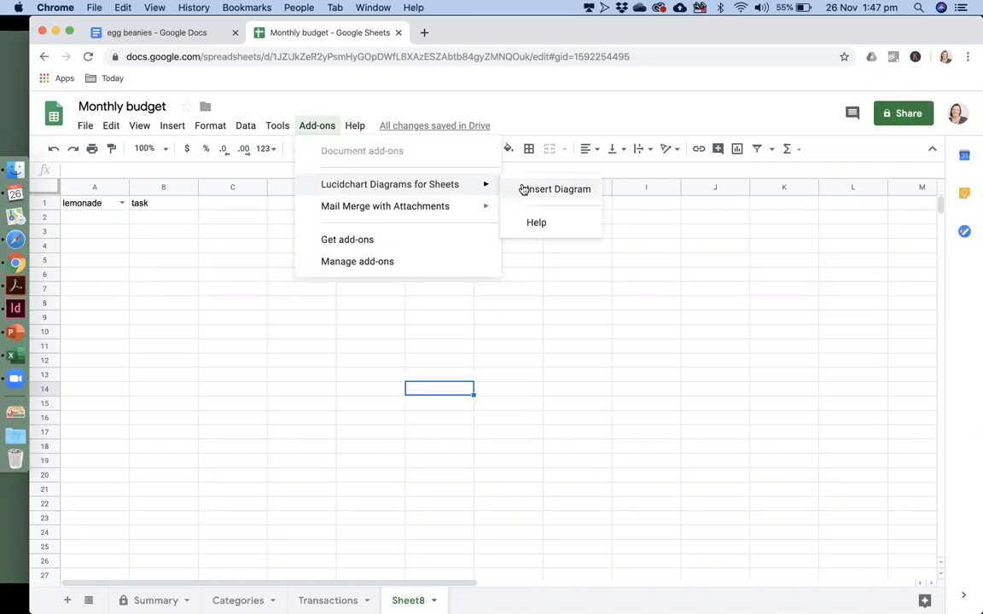
mouse_move(416, 213)
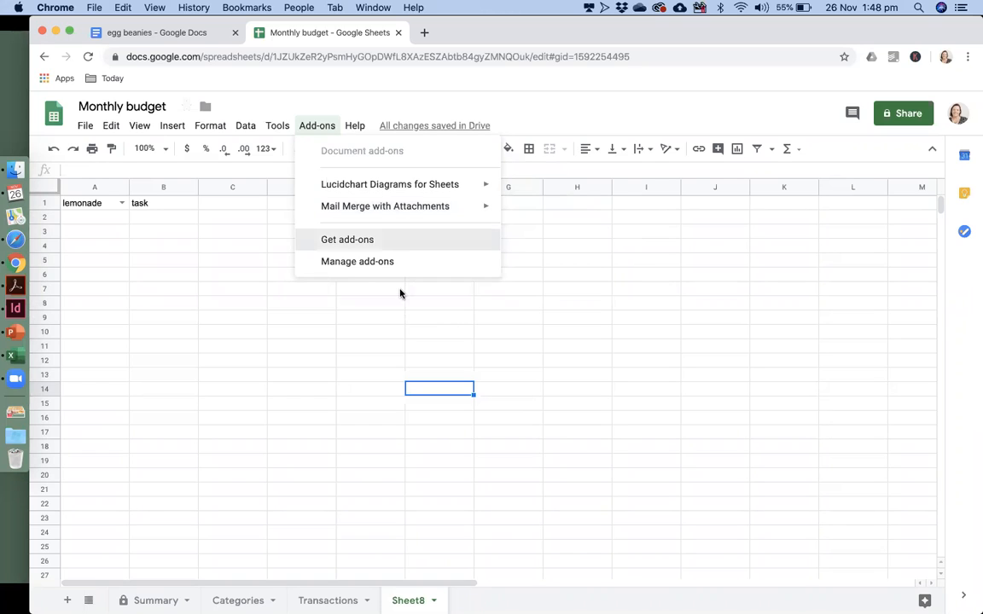
Step: Browse the add-ons that work with Sheets in the G Suite Marketplace, and close the marketplace
click(347, 240)
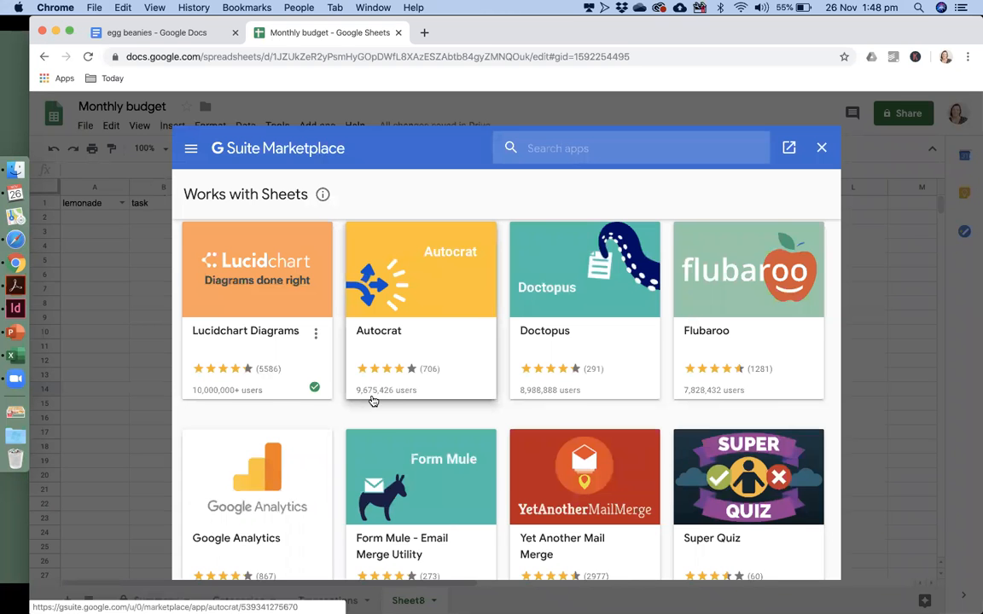
scroll(372, 400, down, 2)
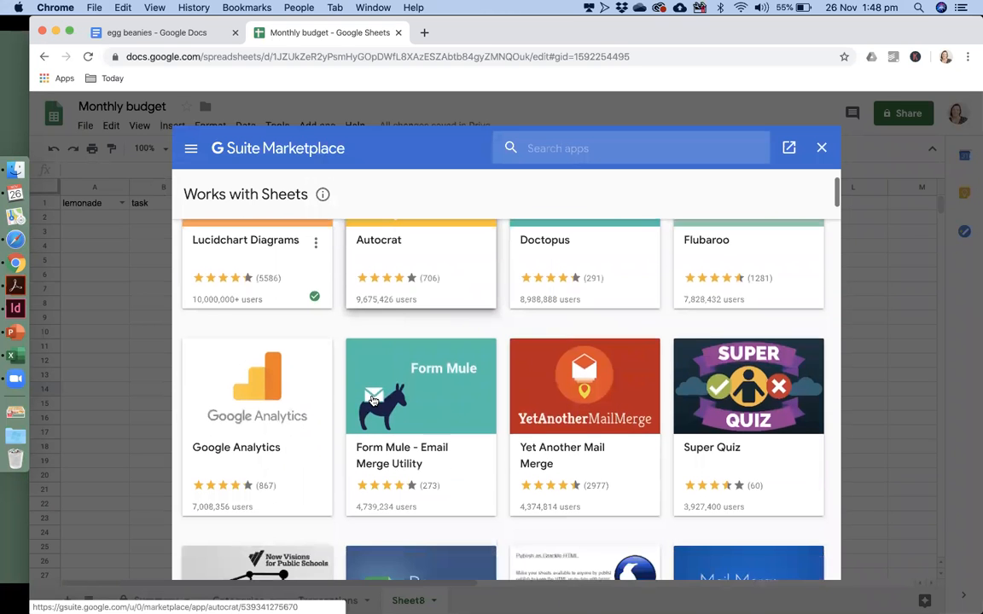
scroll(373, 401, down, 1)
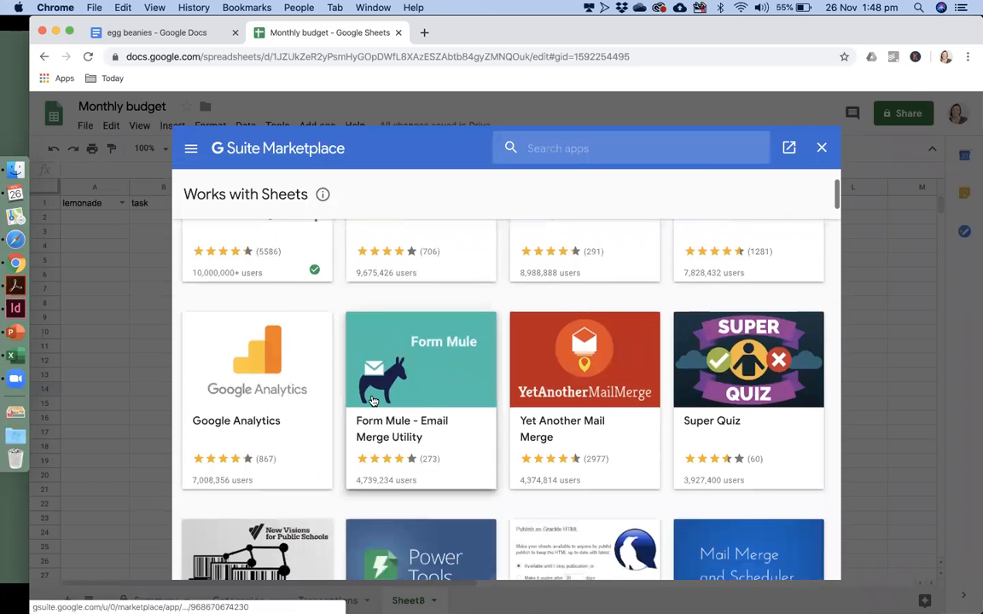
scroll(372, 401, down, 1)
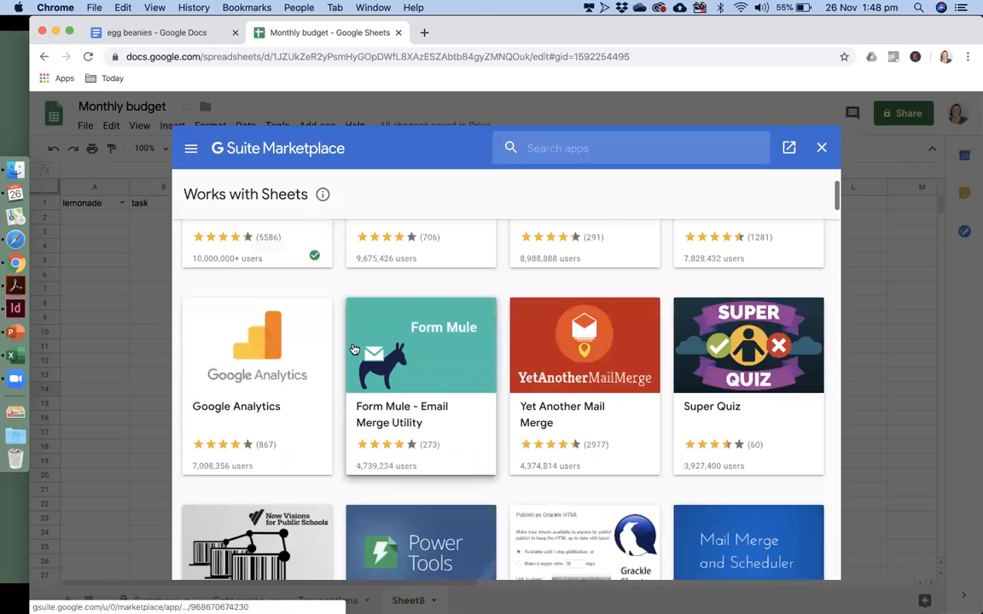
scroll(284, 323, down, 2)
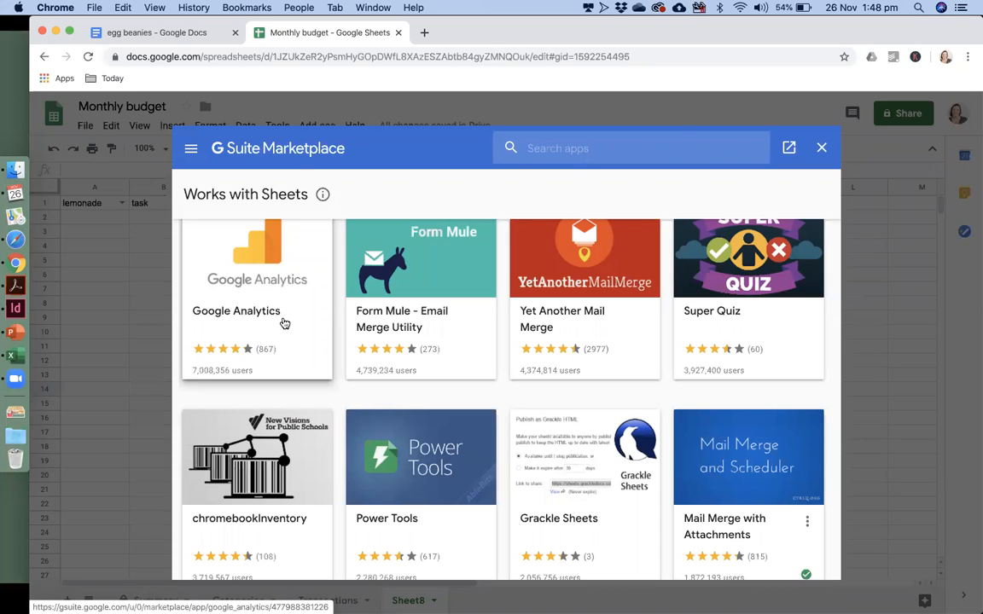
scroll(284, 323, down, 1)
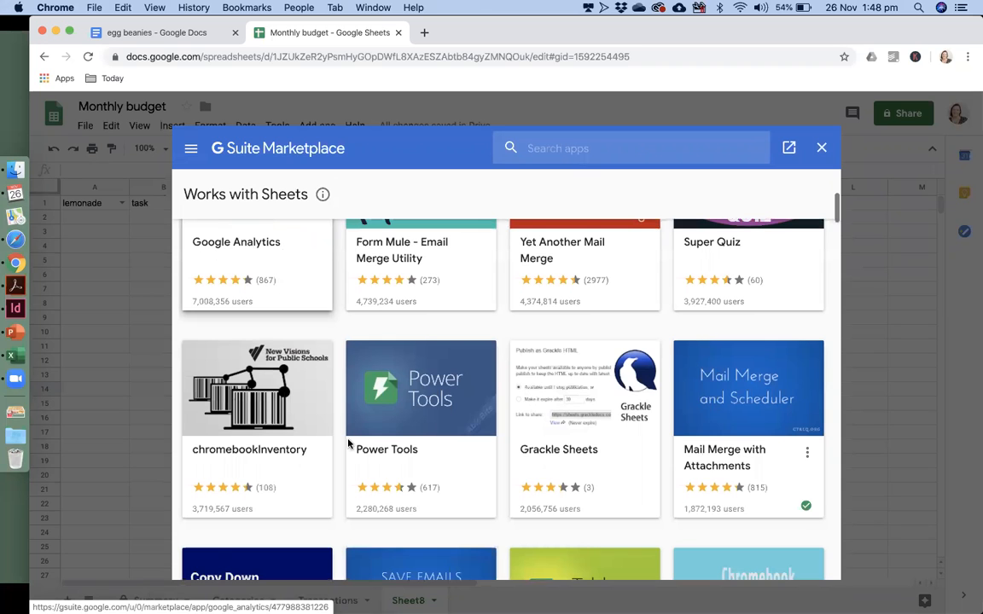
scroll(348, 444, down, 4)
click(821, 147)
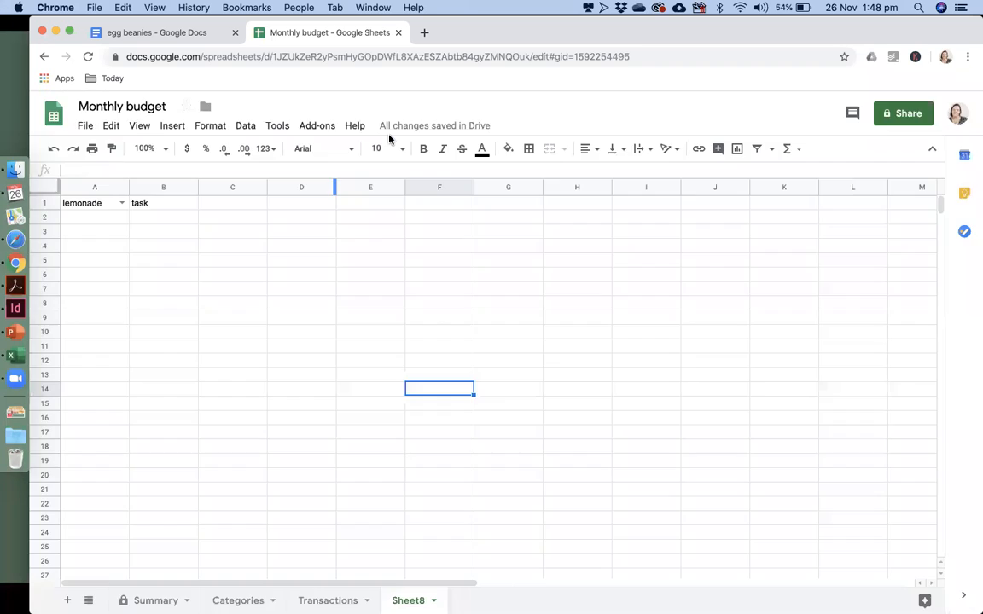
Step: Leave the budget workbook for the Sheets home page, switch to Safari and search the web for "zapier"
click(50, 120)
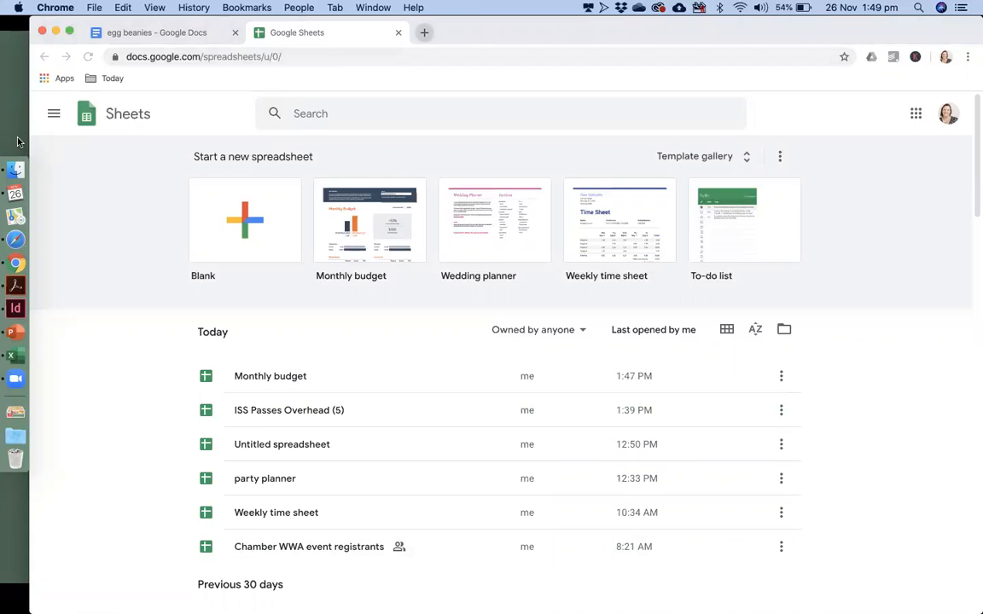
click(22, 241)
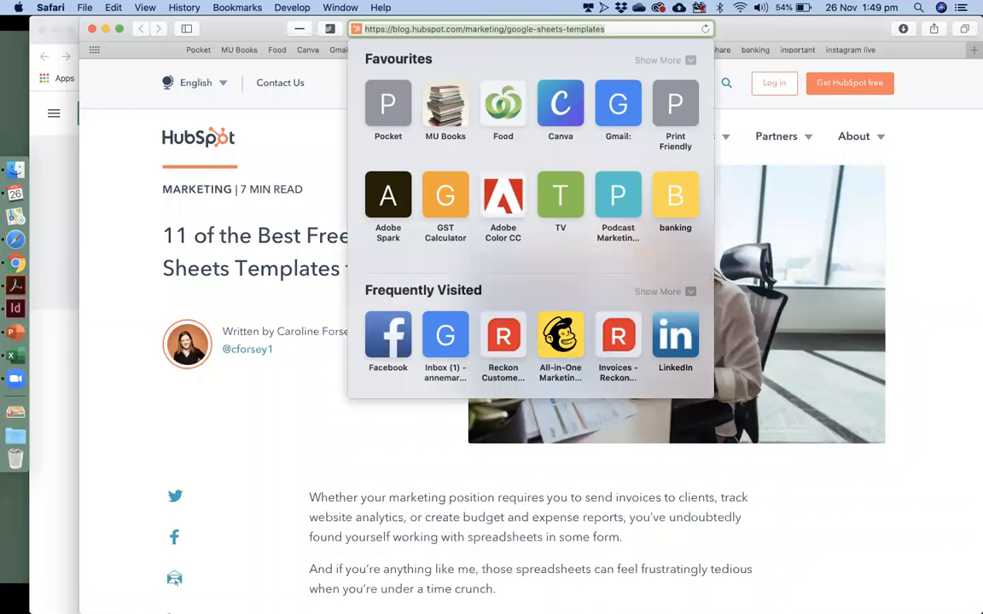
text(zapier)
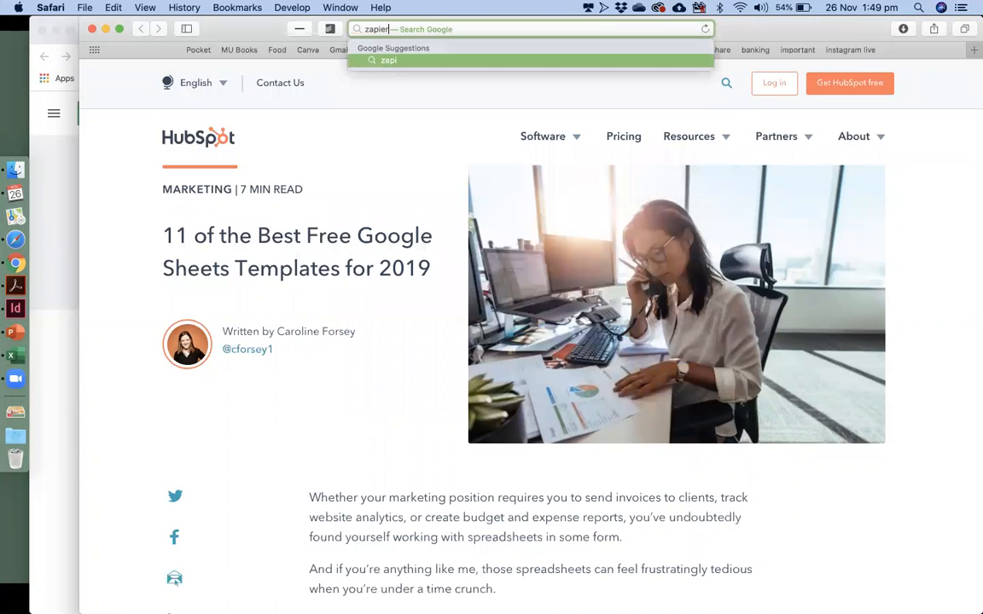
key(Return)
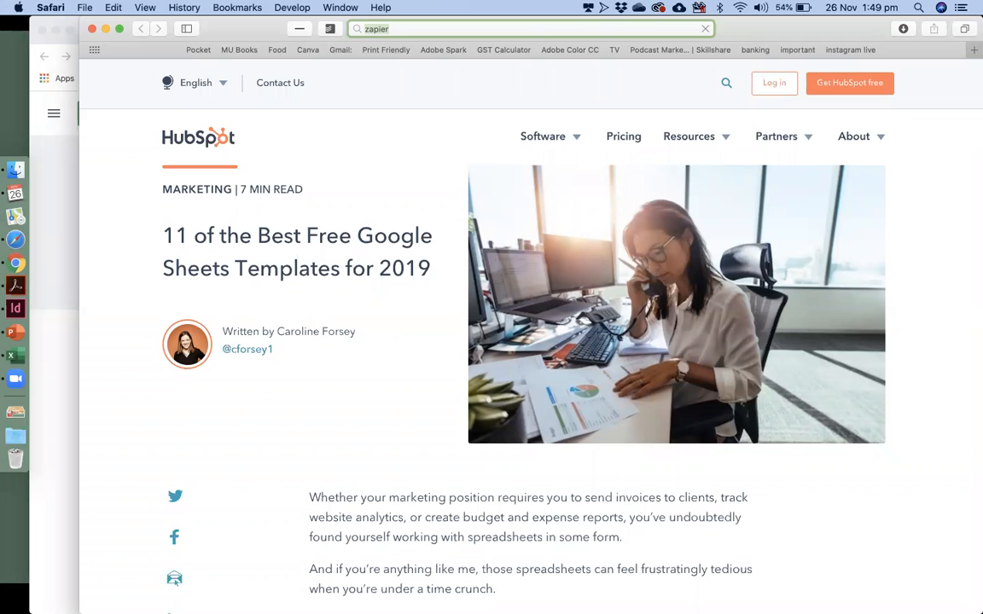
Step: Open ifttt.com in a new browser tab alongside the zapier search
click(423, 29)
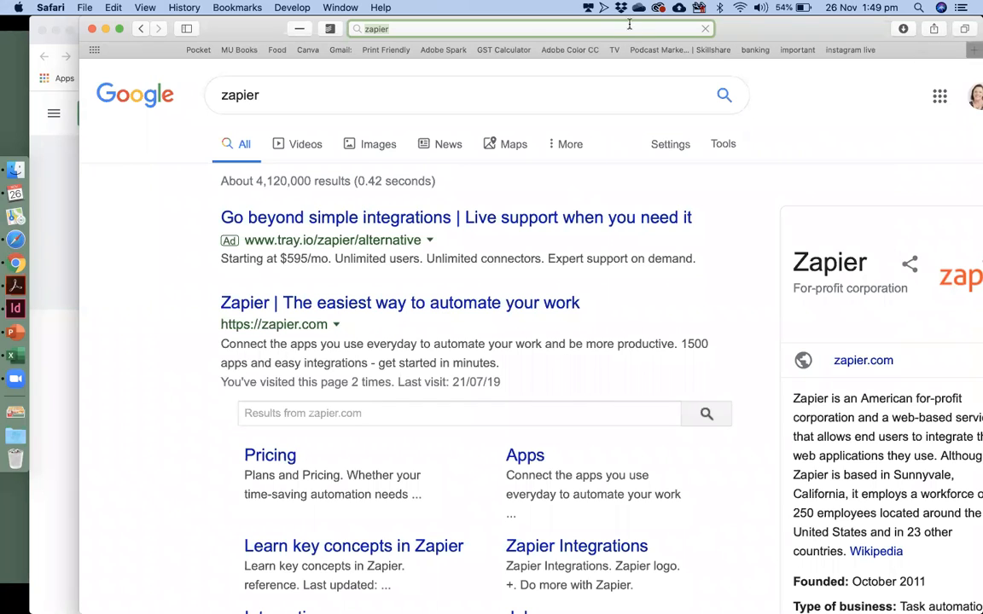
key(super+t)
text(ifttt.com)
key(Return)
click(408, 66)
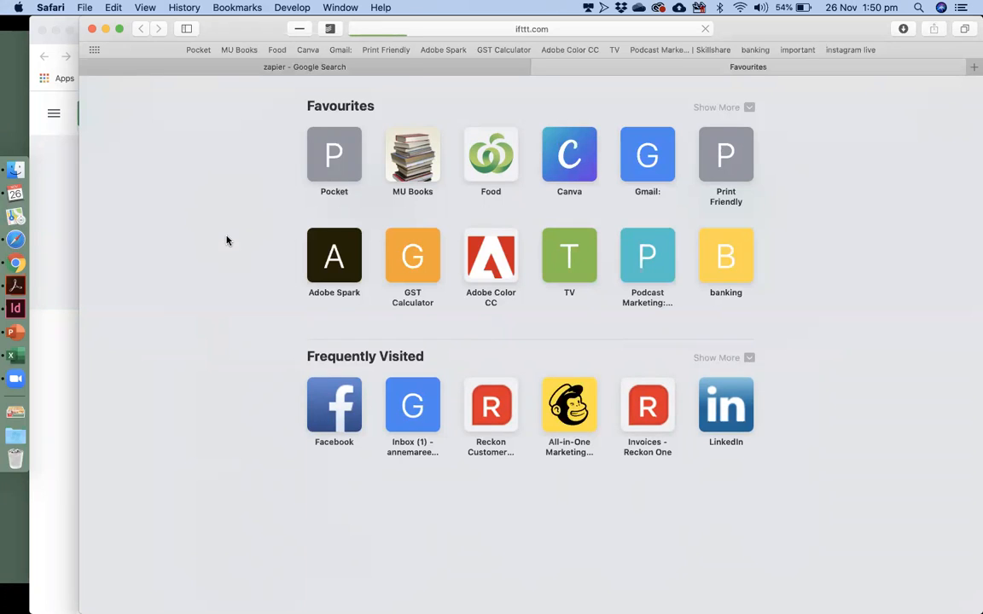
Step: Look in on the Zapier tab, and open the sign-in page on the IFTTT site
click(164, 68)
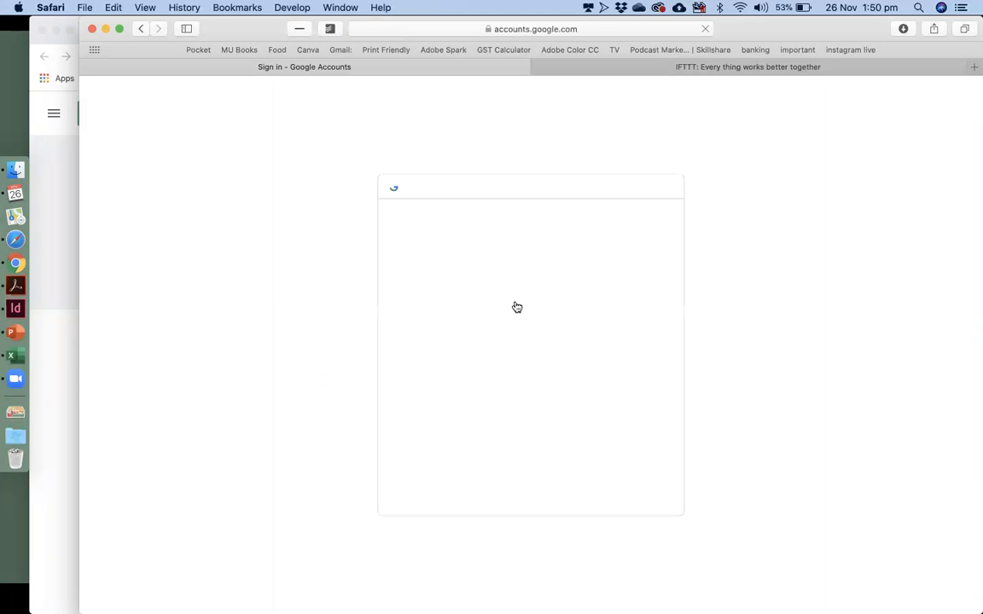
click(815, 67)
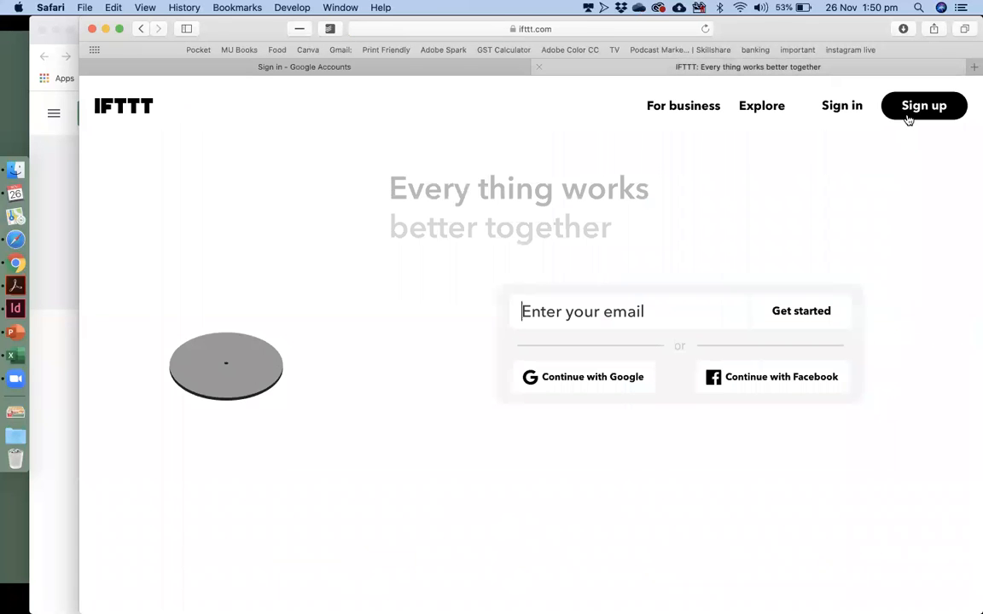
click(856, 106)
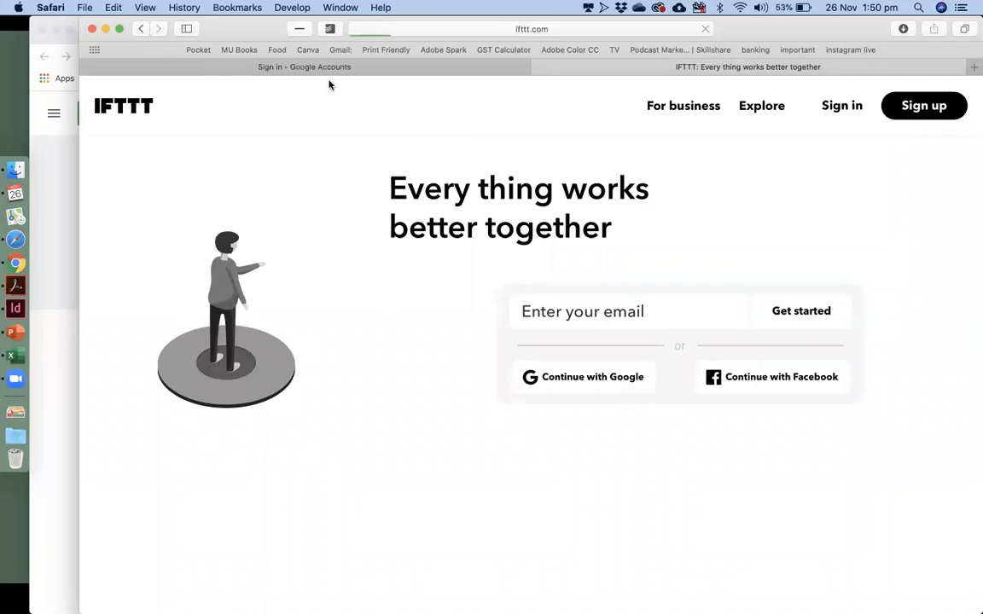
Step: Return to the Zapier tab and accept the updated Zapier Privacy Policy
click(282, 68)
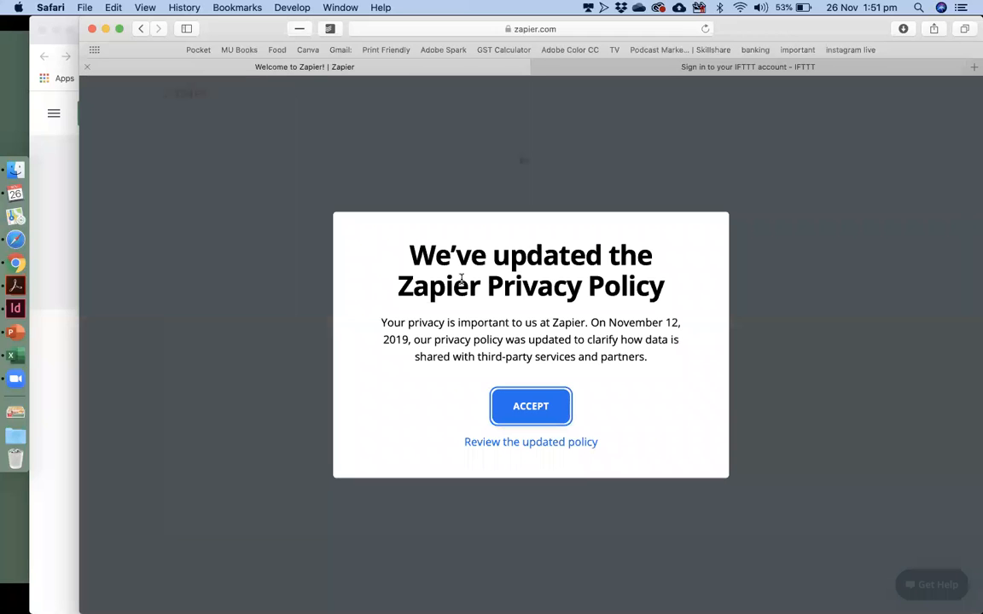
click(520, 406)
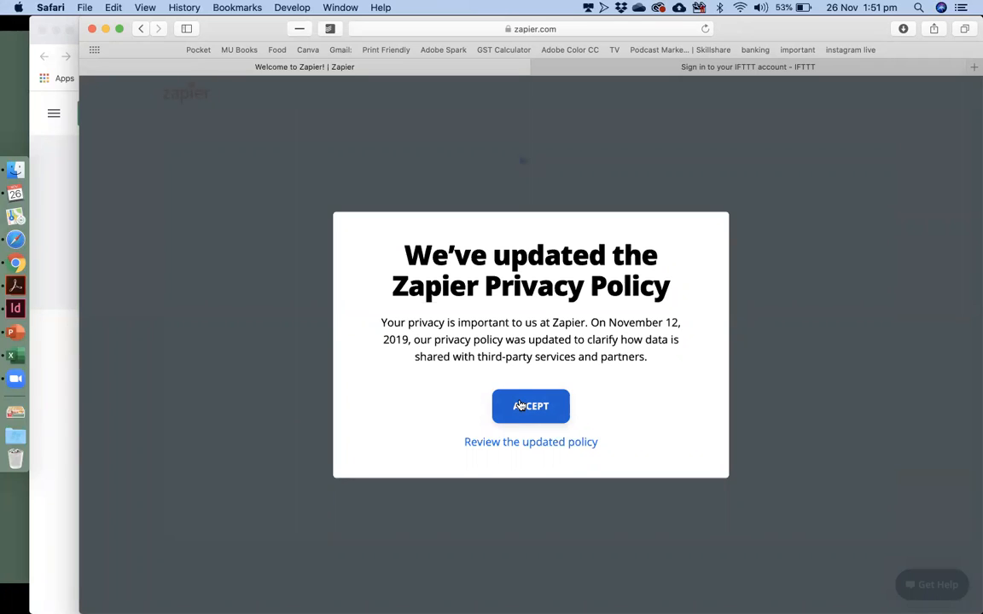
click(522, 406)
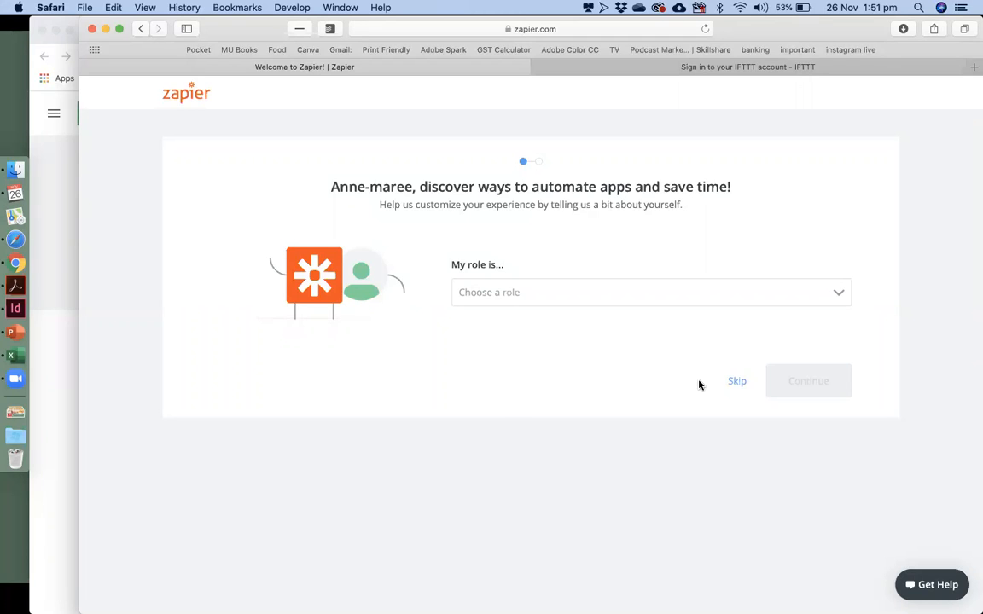
Step: Skip Zapier's role question, go past the My Apps section and open the dashboard to look over its recommended zaps
click(735, 384)
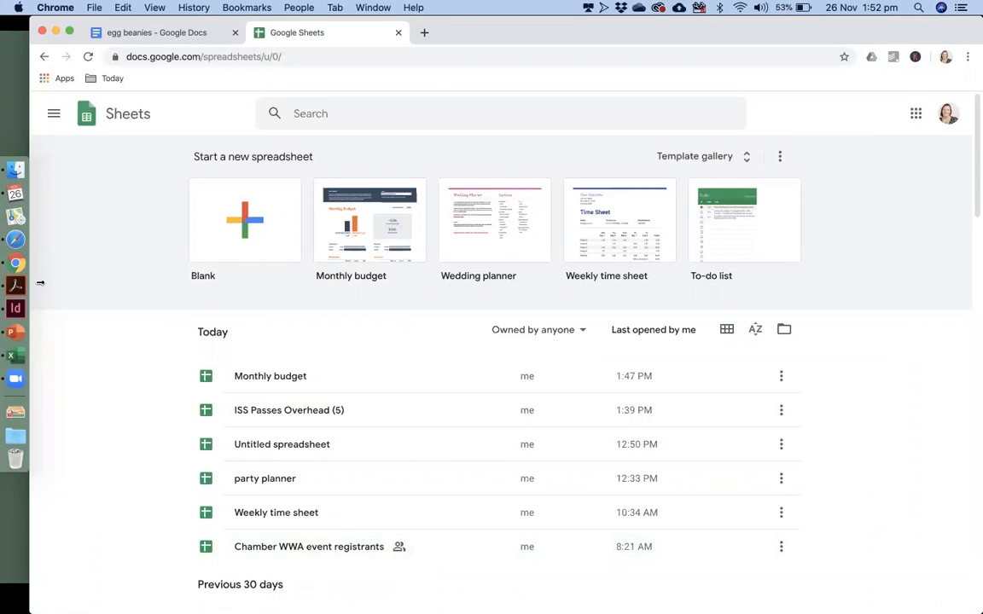
click(17, 240)
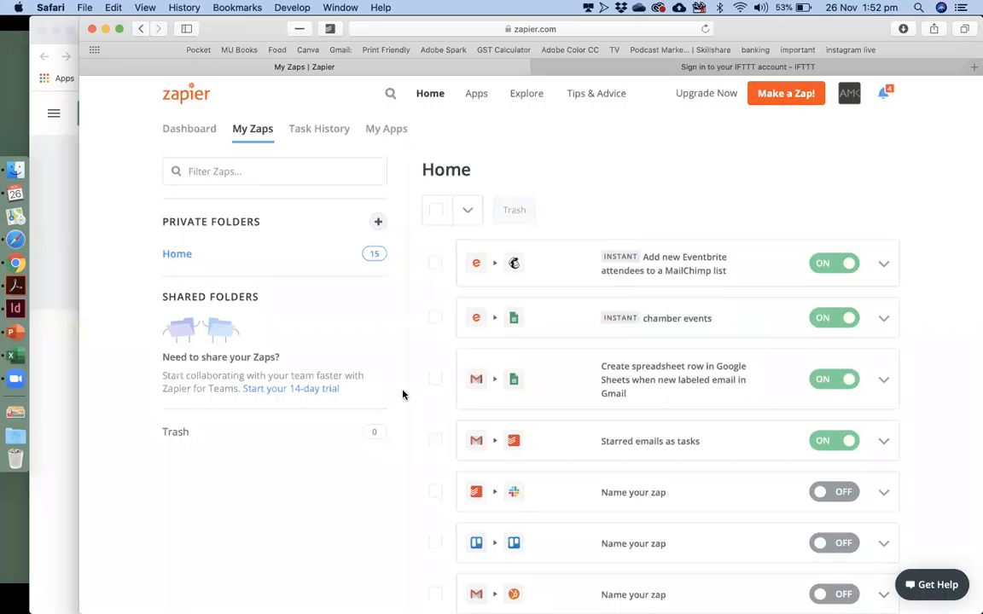
click(395, 138)
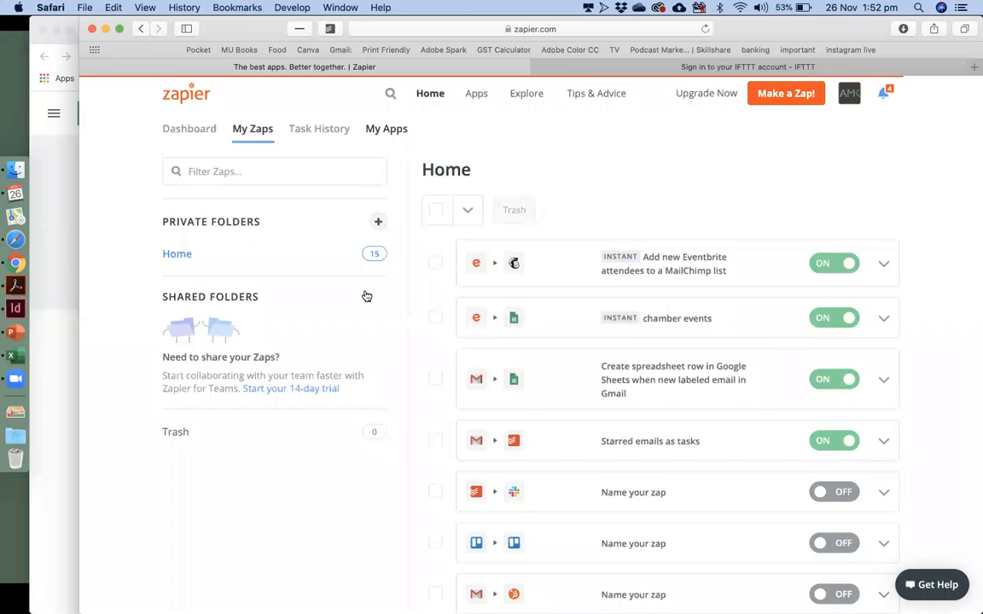
click(191, 128)
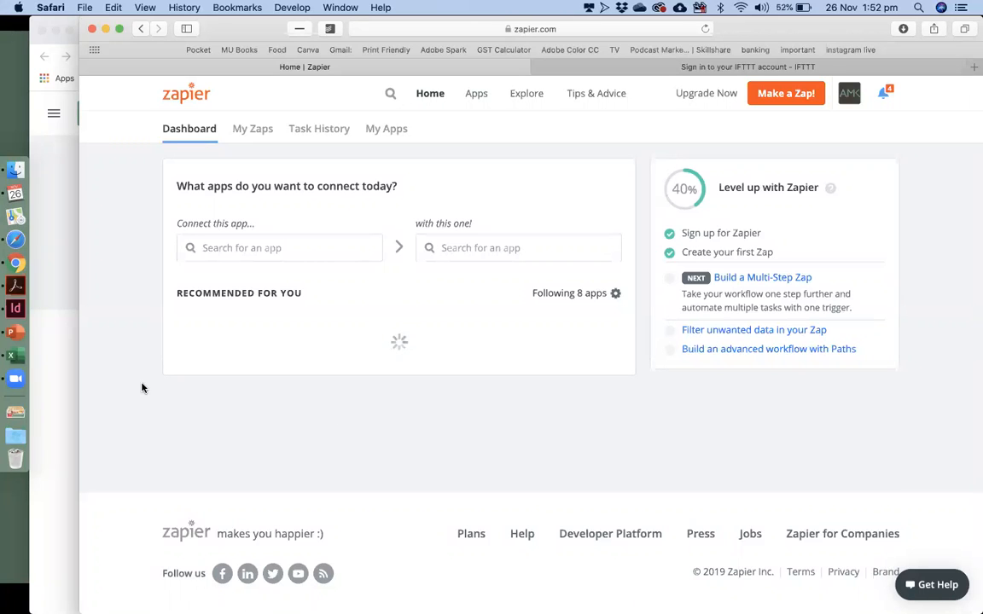
scroll(142, 389, down, 1)
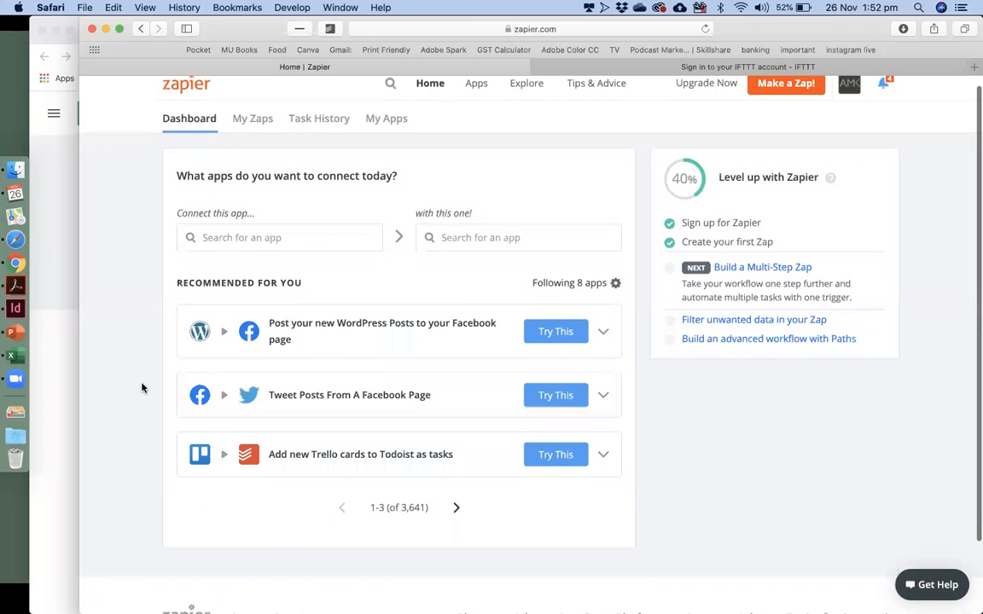
scroll(141, 388, down, 2)
scroll(142, 386, up, 3)
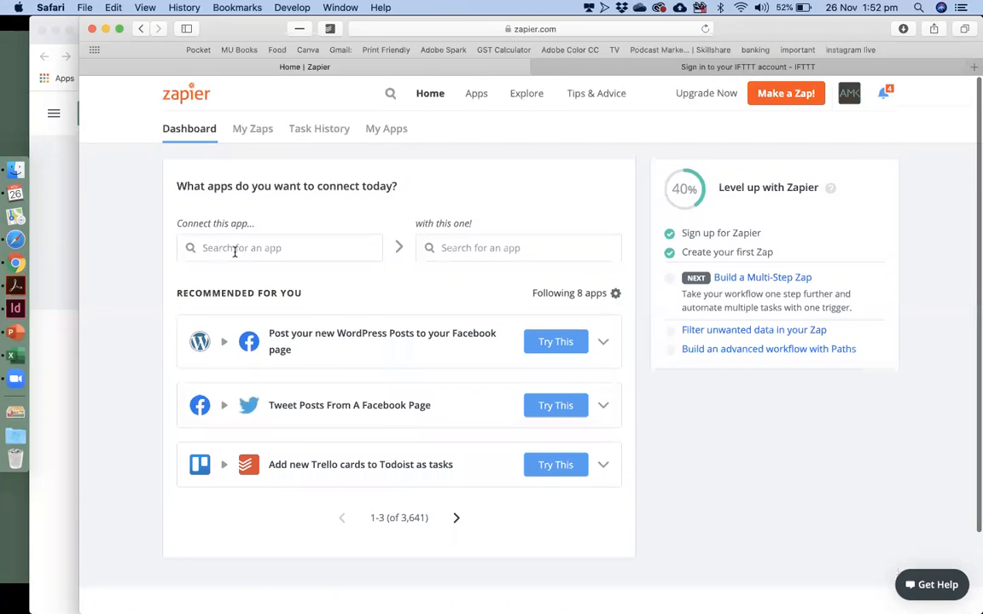
Step: Choose Google Sheets as the app to connect and page through its most popular zaps
click(235, 249)
text(s)
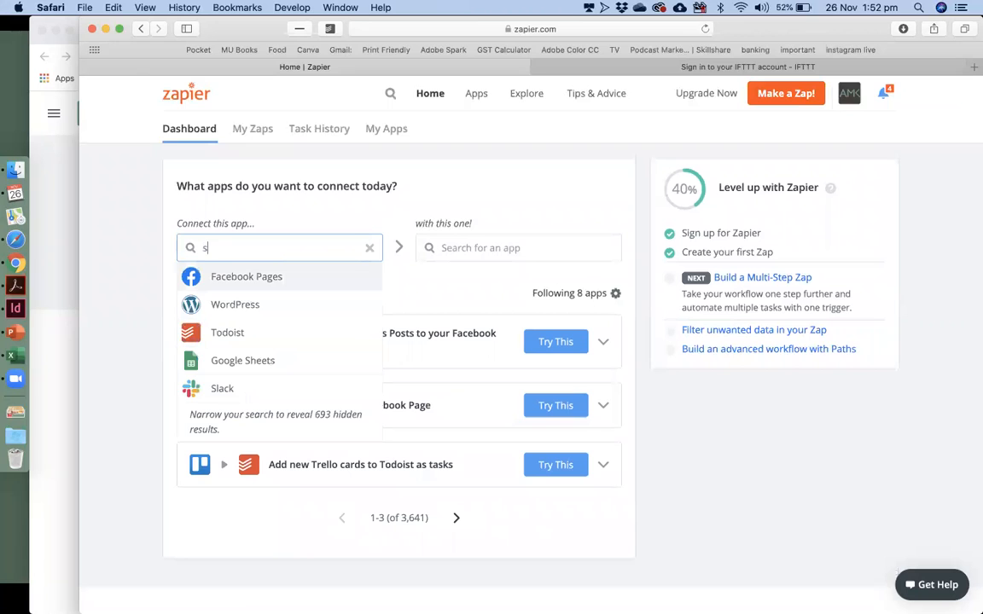
text(hee)
click(242, 277)
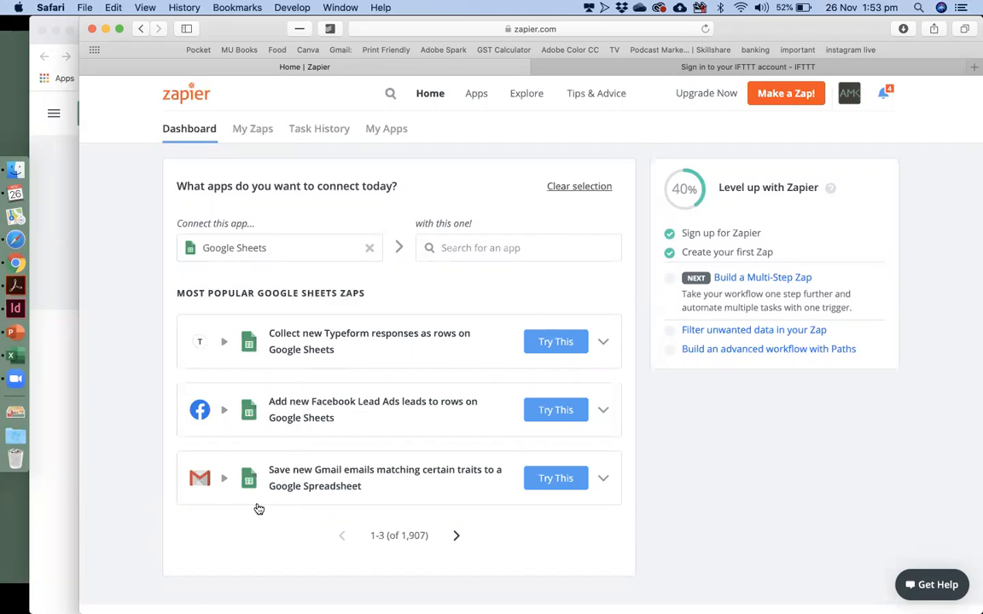
click(456, 537)
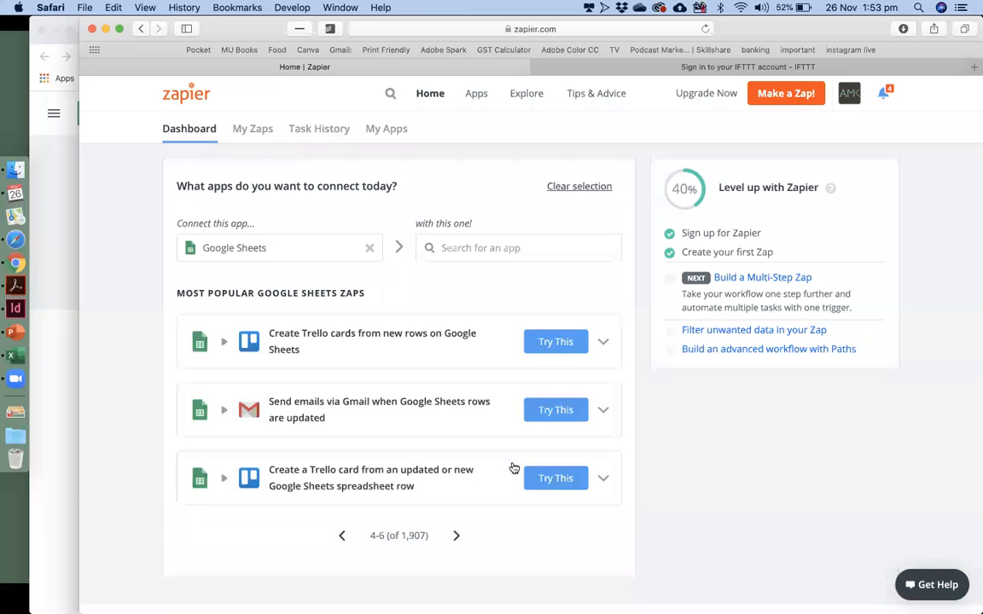
click(457, 537)
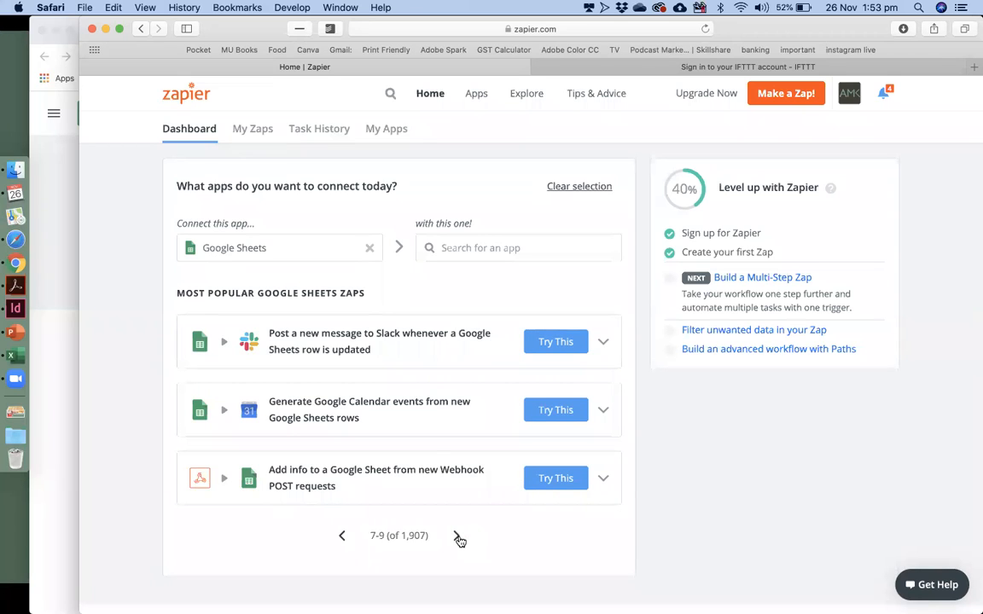
click(460, 536)
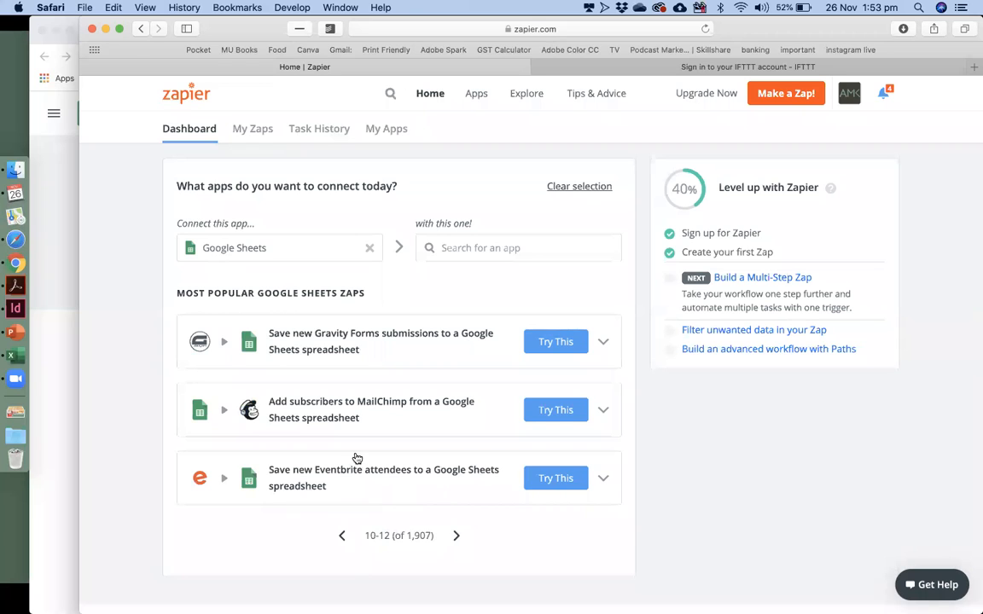
click(454, 536)
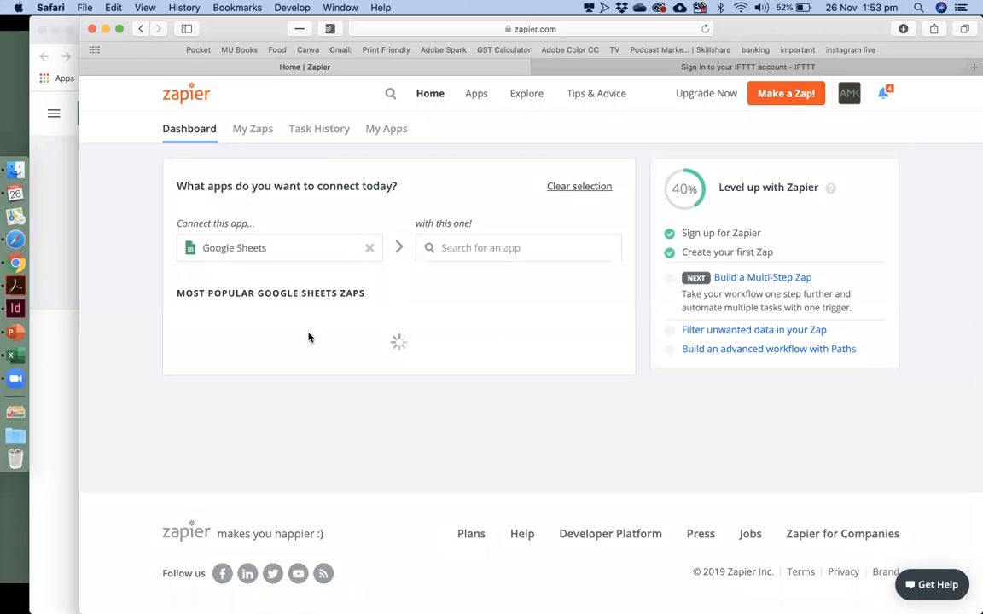
Step: Replace the app to connect with Google Docs and look over its most popular zaps
click(369, 249)
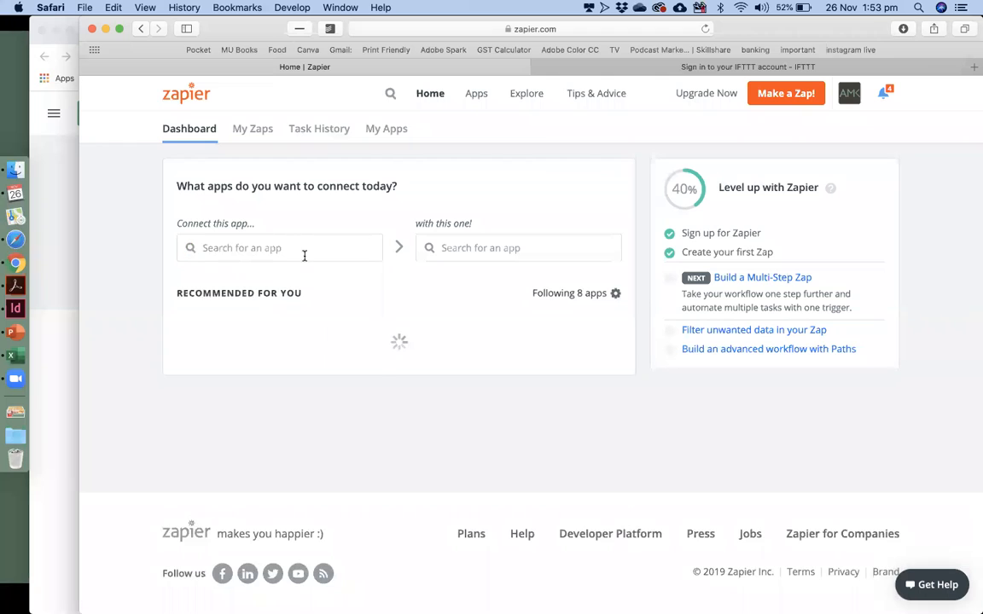
click(305, 253)
text(docs)
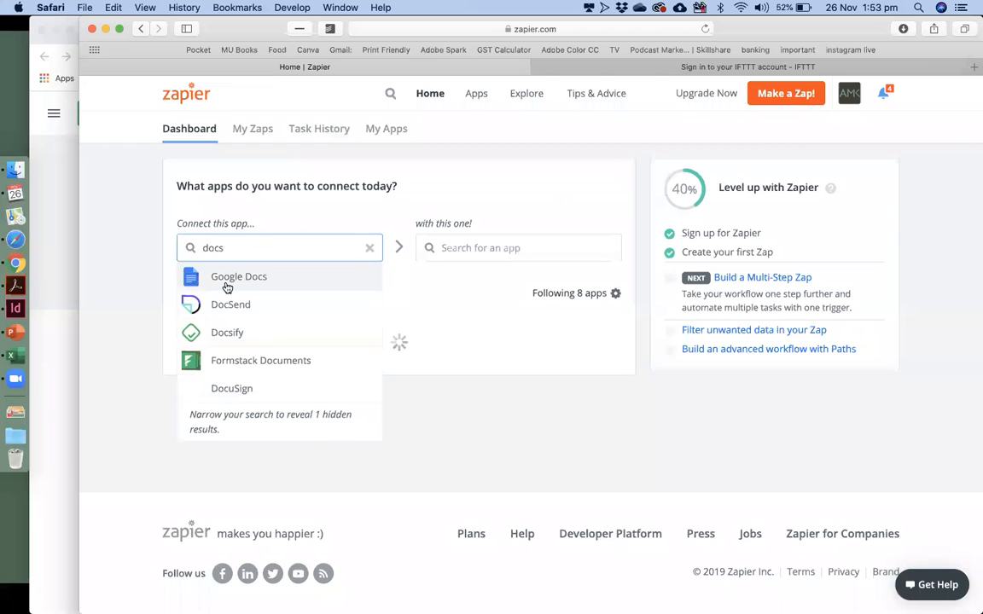
click(226, 281)
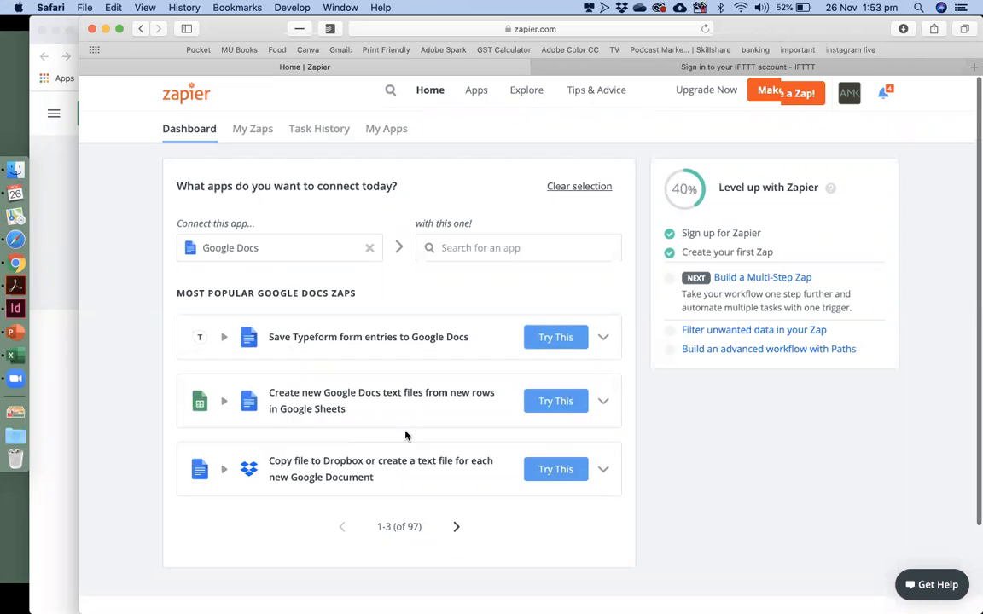
scroll(405, 435, down, 2)
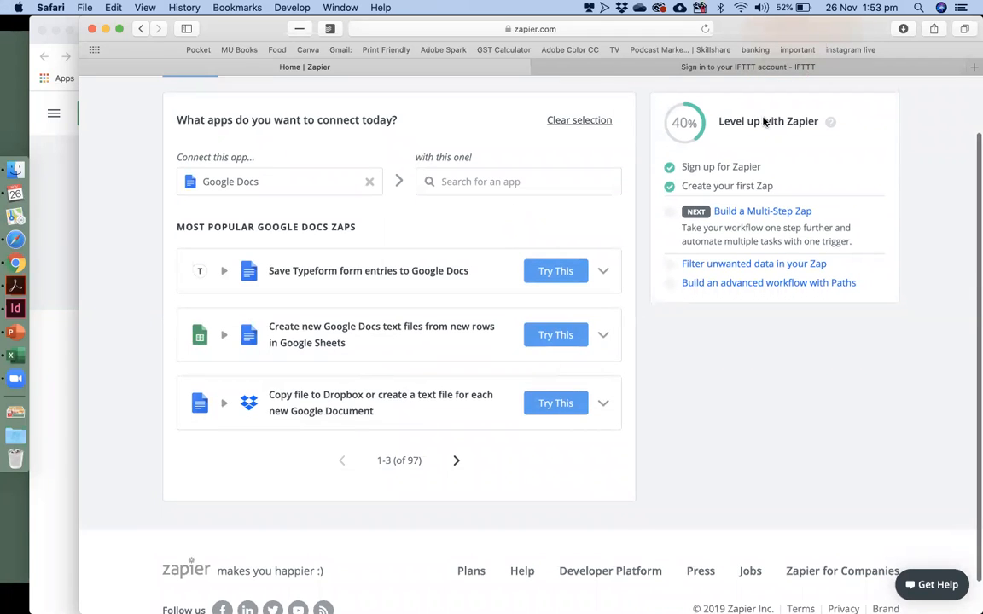
Step: Go to the IFTTT page and sign in with the saved account e-mail and password
click(800, 69)
click(467, 305)
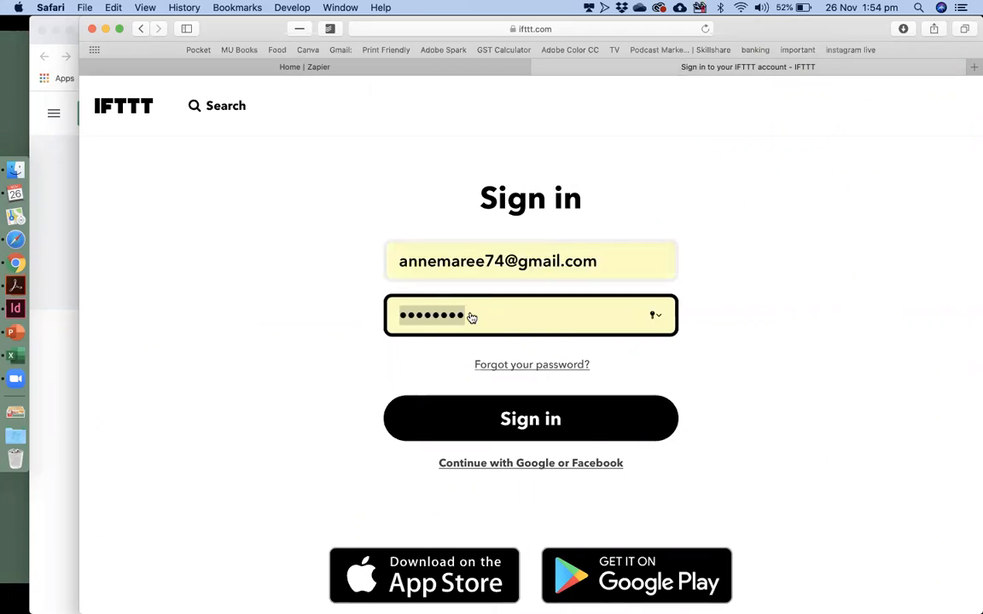
click(521, 423)
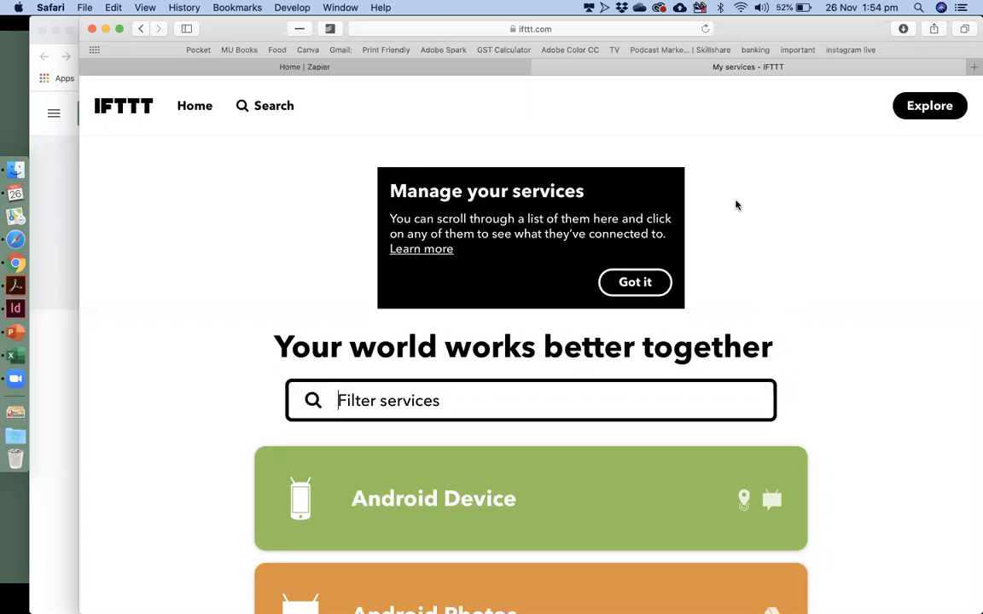
Step: Switch to Chrome, glance at the list of Google apps and open the Google Account management page
click(15, 263)
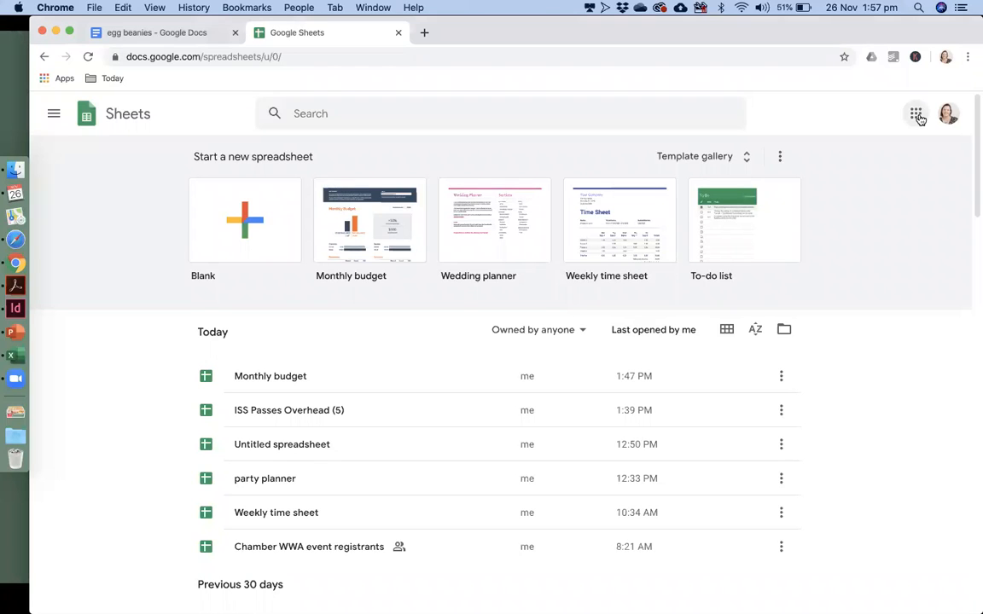
click(917, 116)
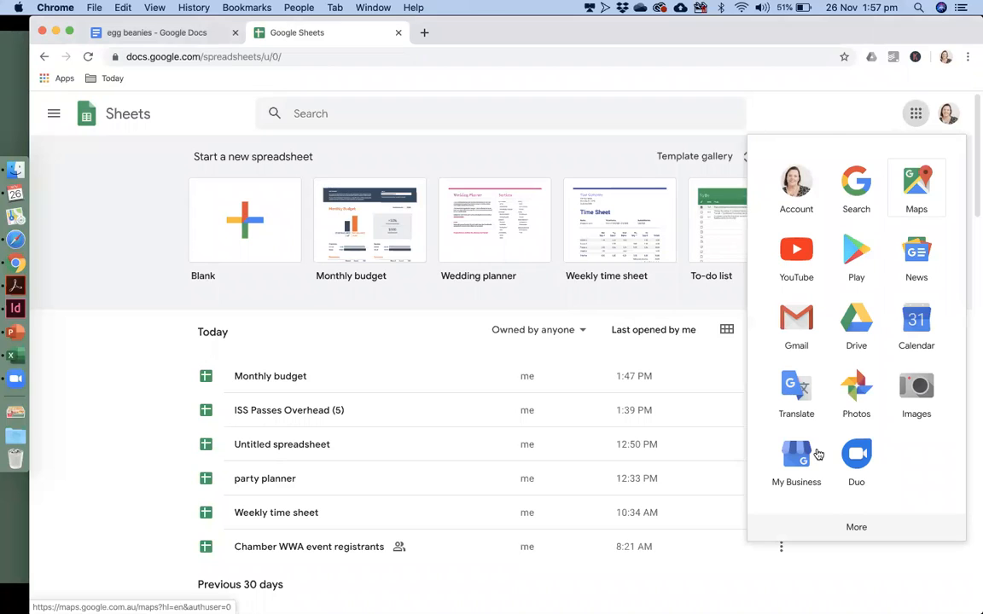
click(947, 114)
click(946, 113)
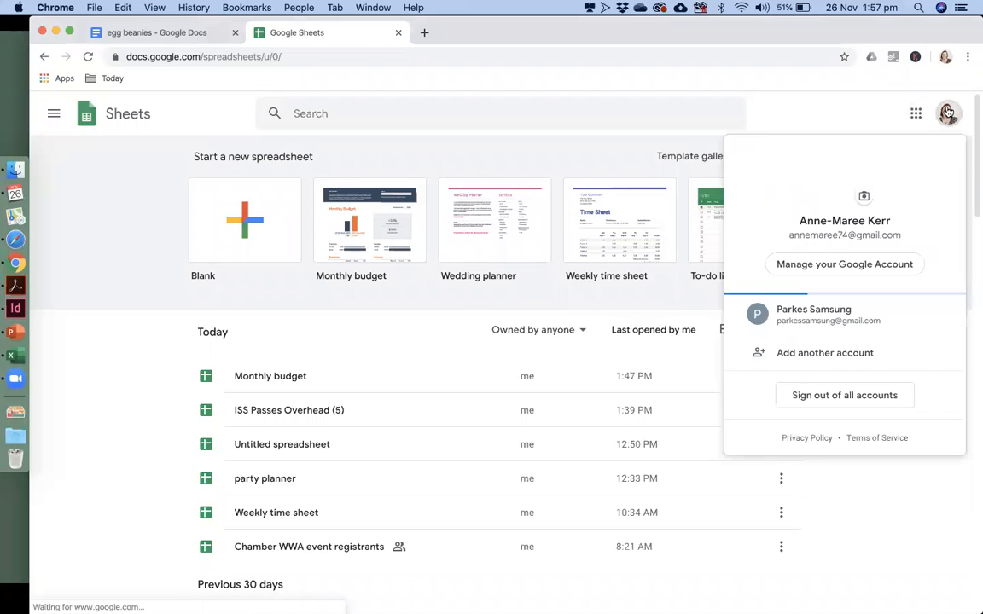
click(864, 266)
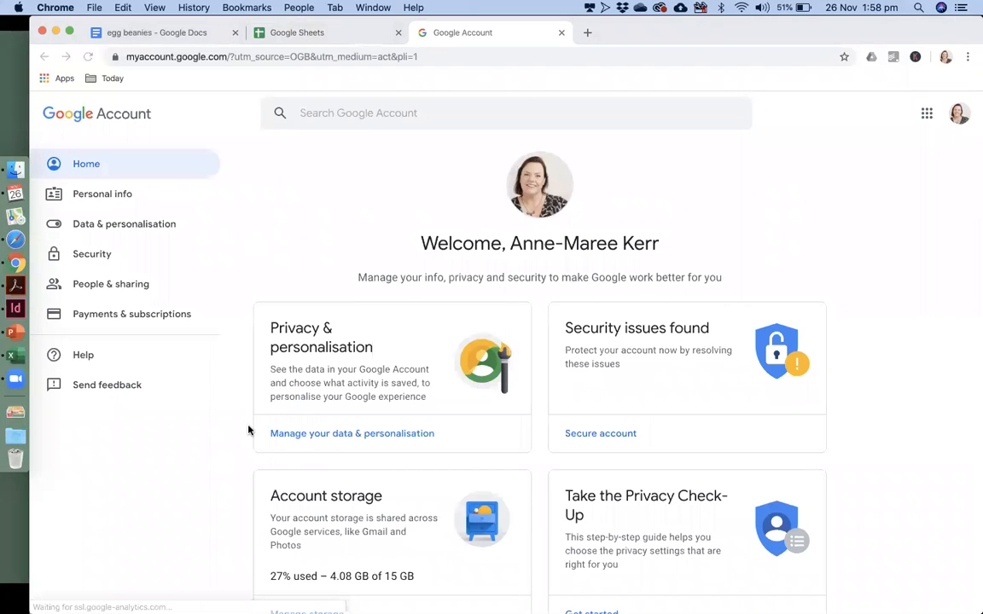
scroll(248, 430, down, 1)
scroll(248, 430, up, 1)
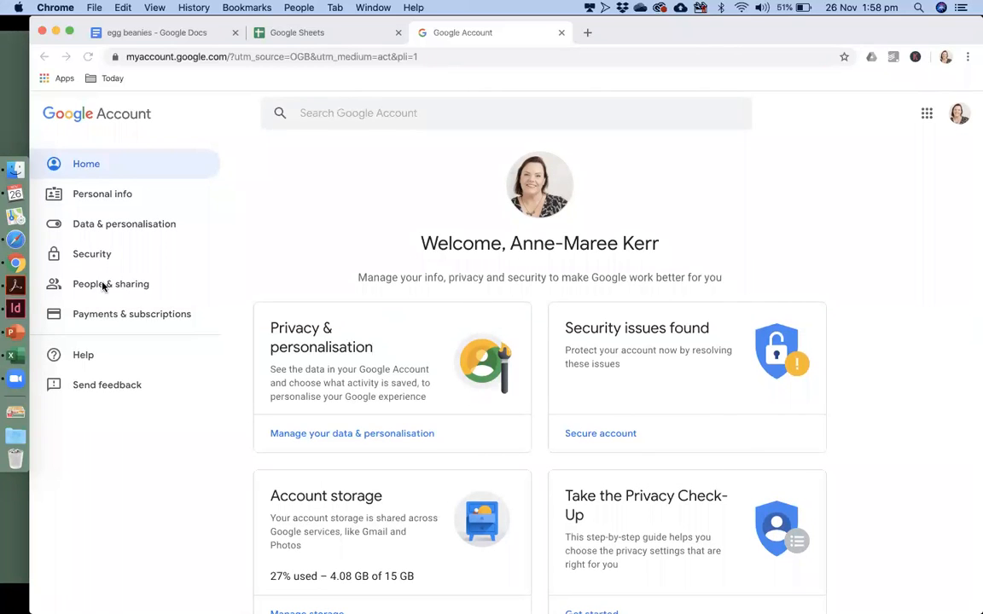
Step: Open the People & sharing settings and review the contacts, location sharing, profile visibility and shared endorsement options
click(163, 298)
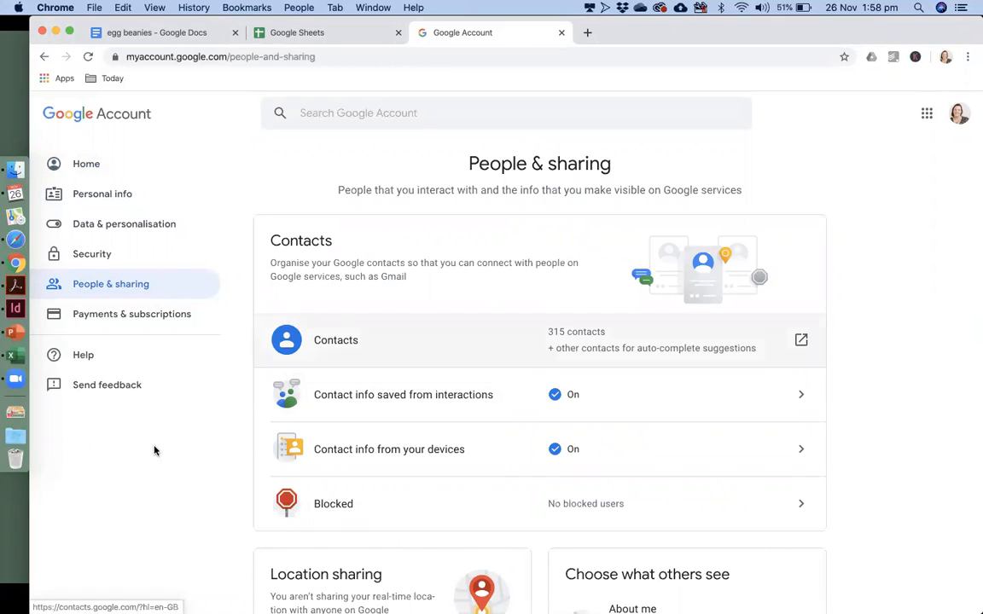
scroll(199, 537, down, 2)
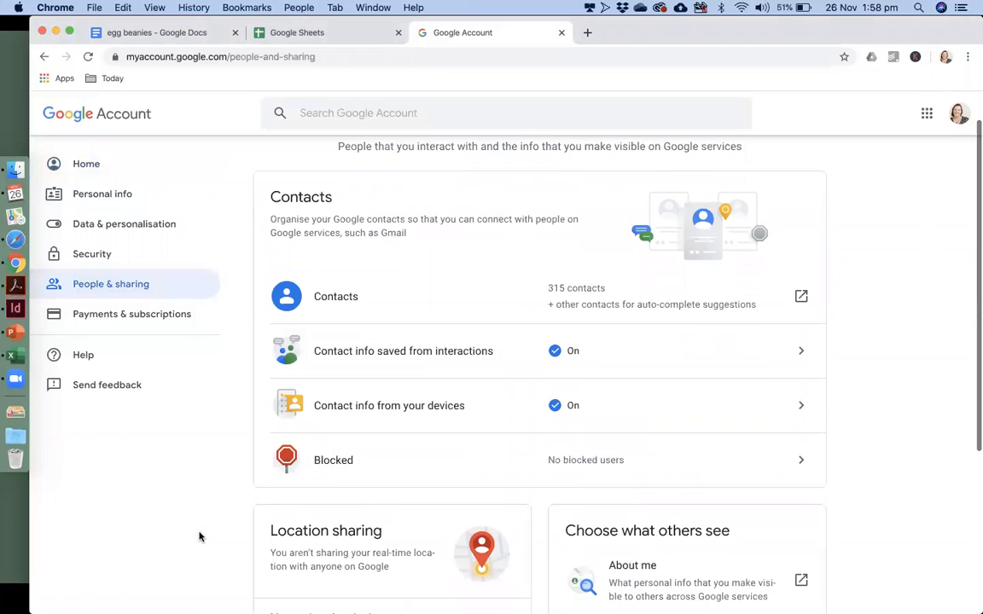
scroll(199, 536, down, 2)
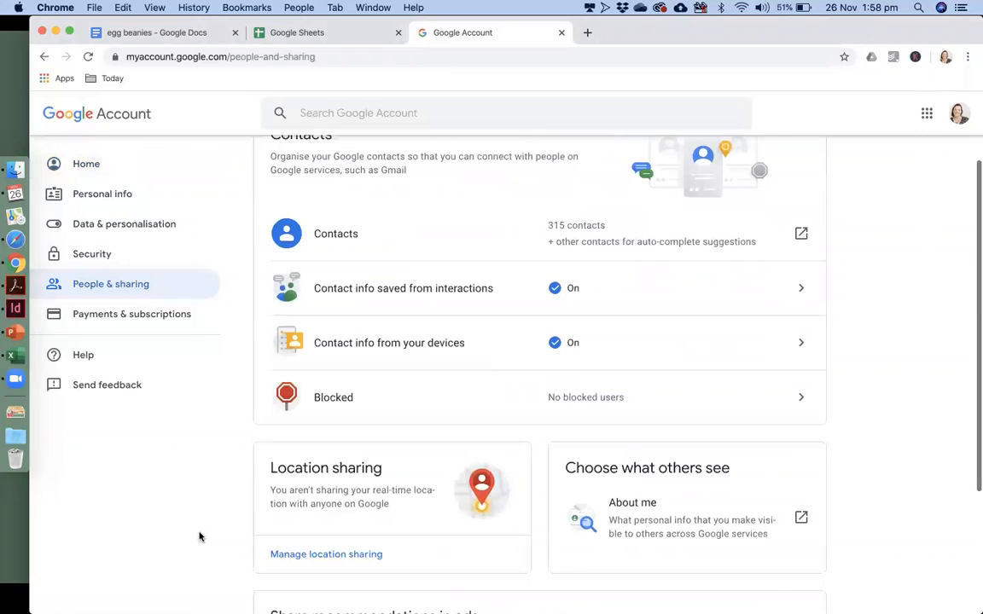
scroll(199, 536, down, 5)
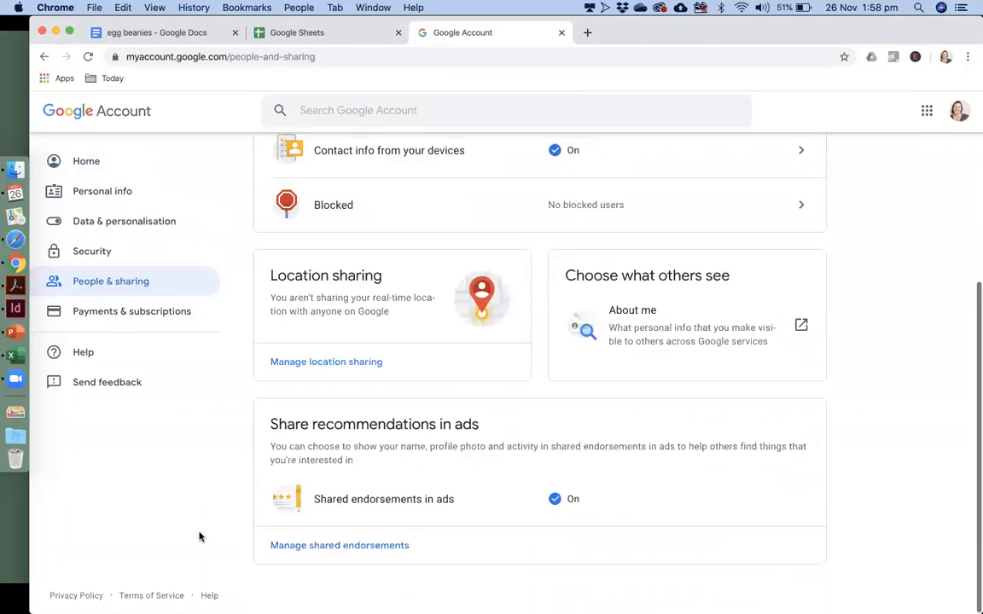
scroll(192, 551, up, 6)
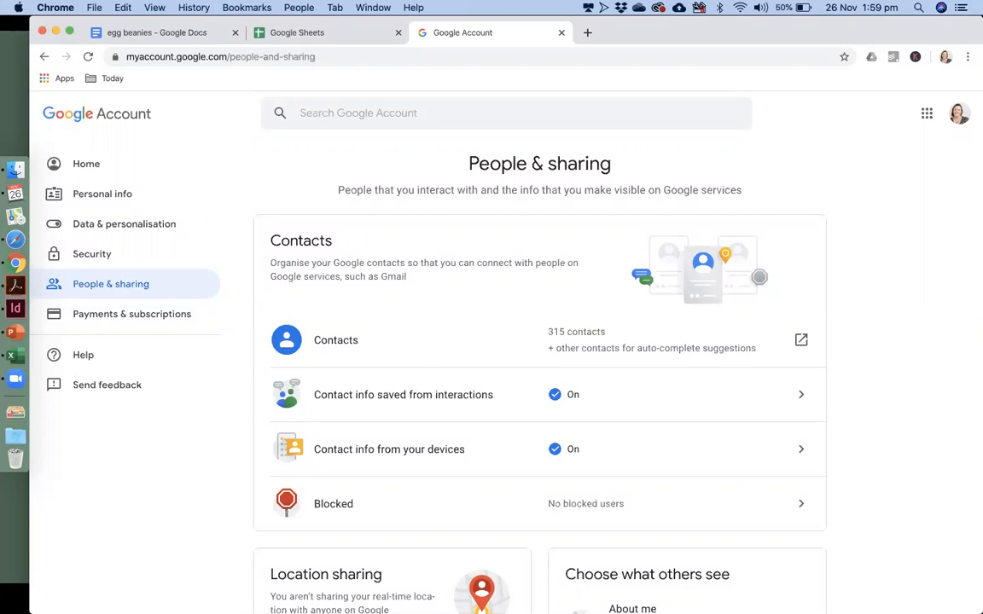
Step: Switch from the Google Account page in Chrome to Safari
key(super+Tab)
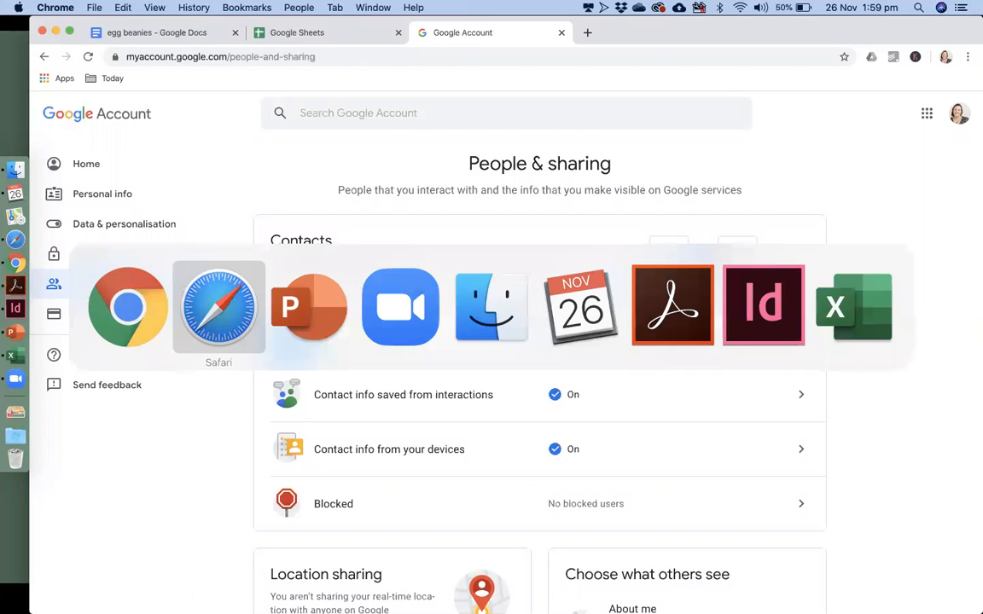